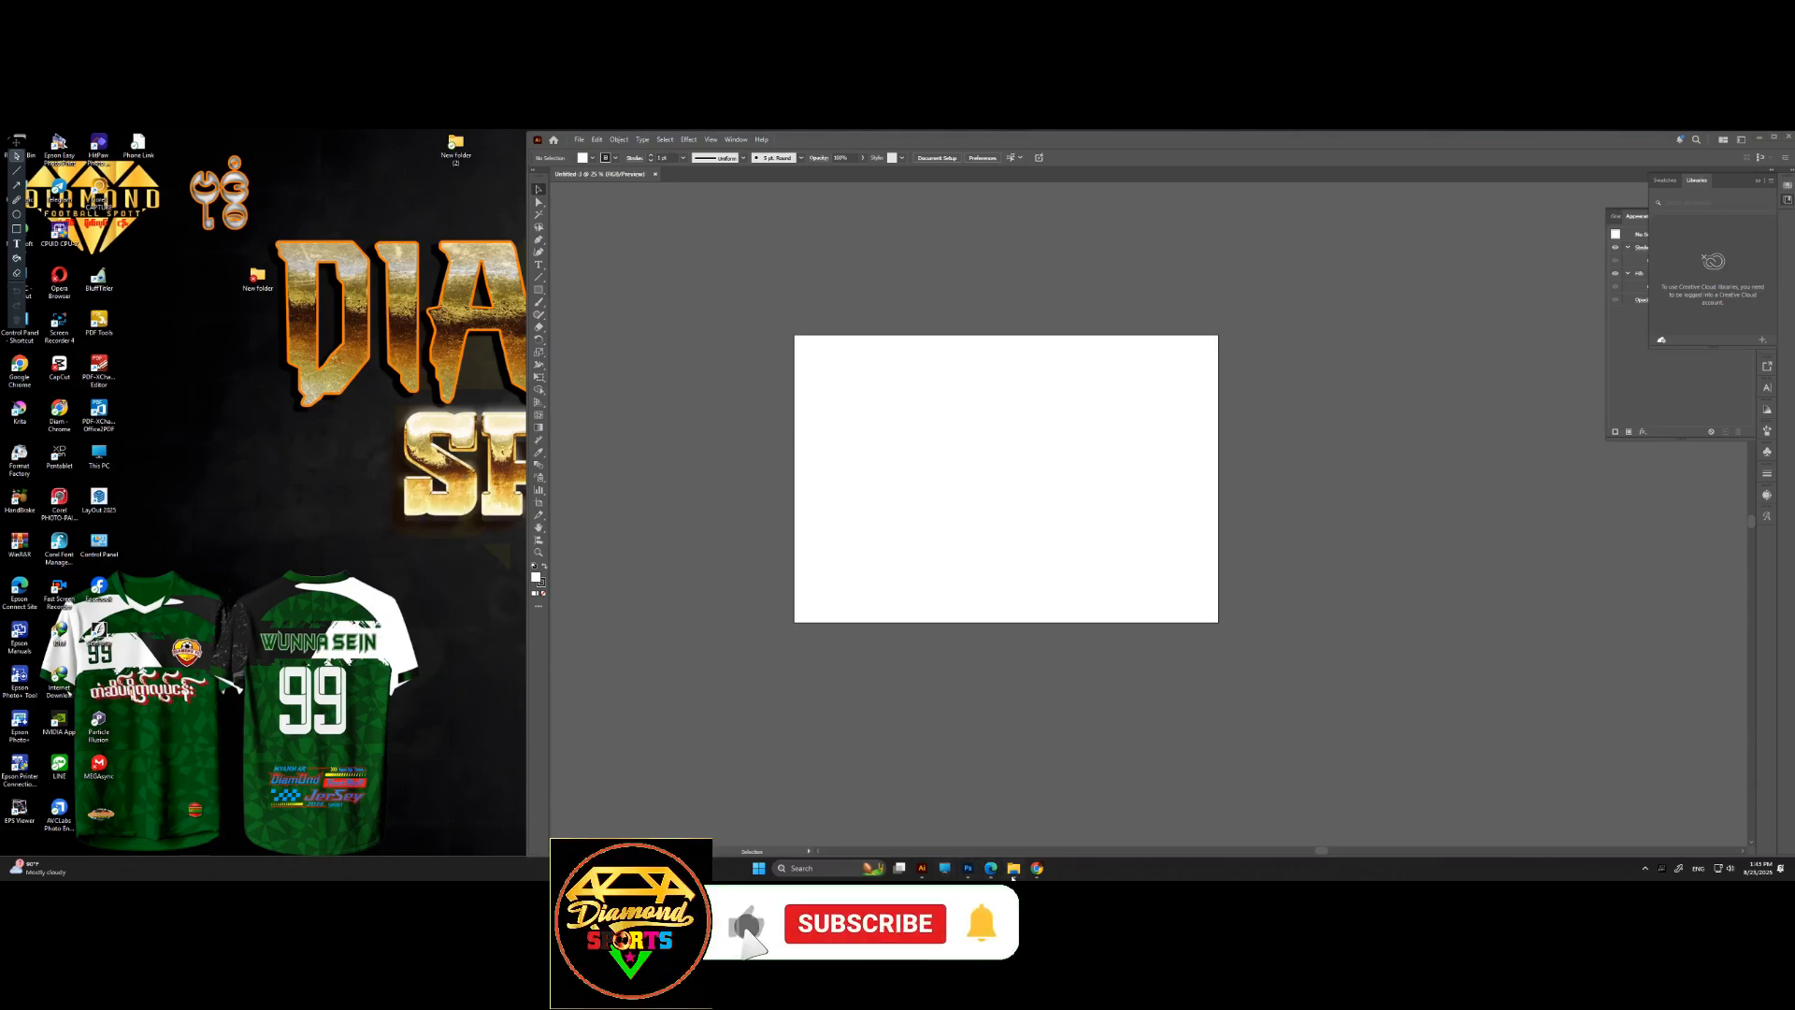
# - Switch to File Explorer and open the Ai plug.in folder on the D: drive
pyautogui.click(945, 870)
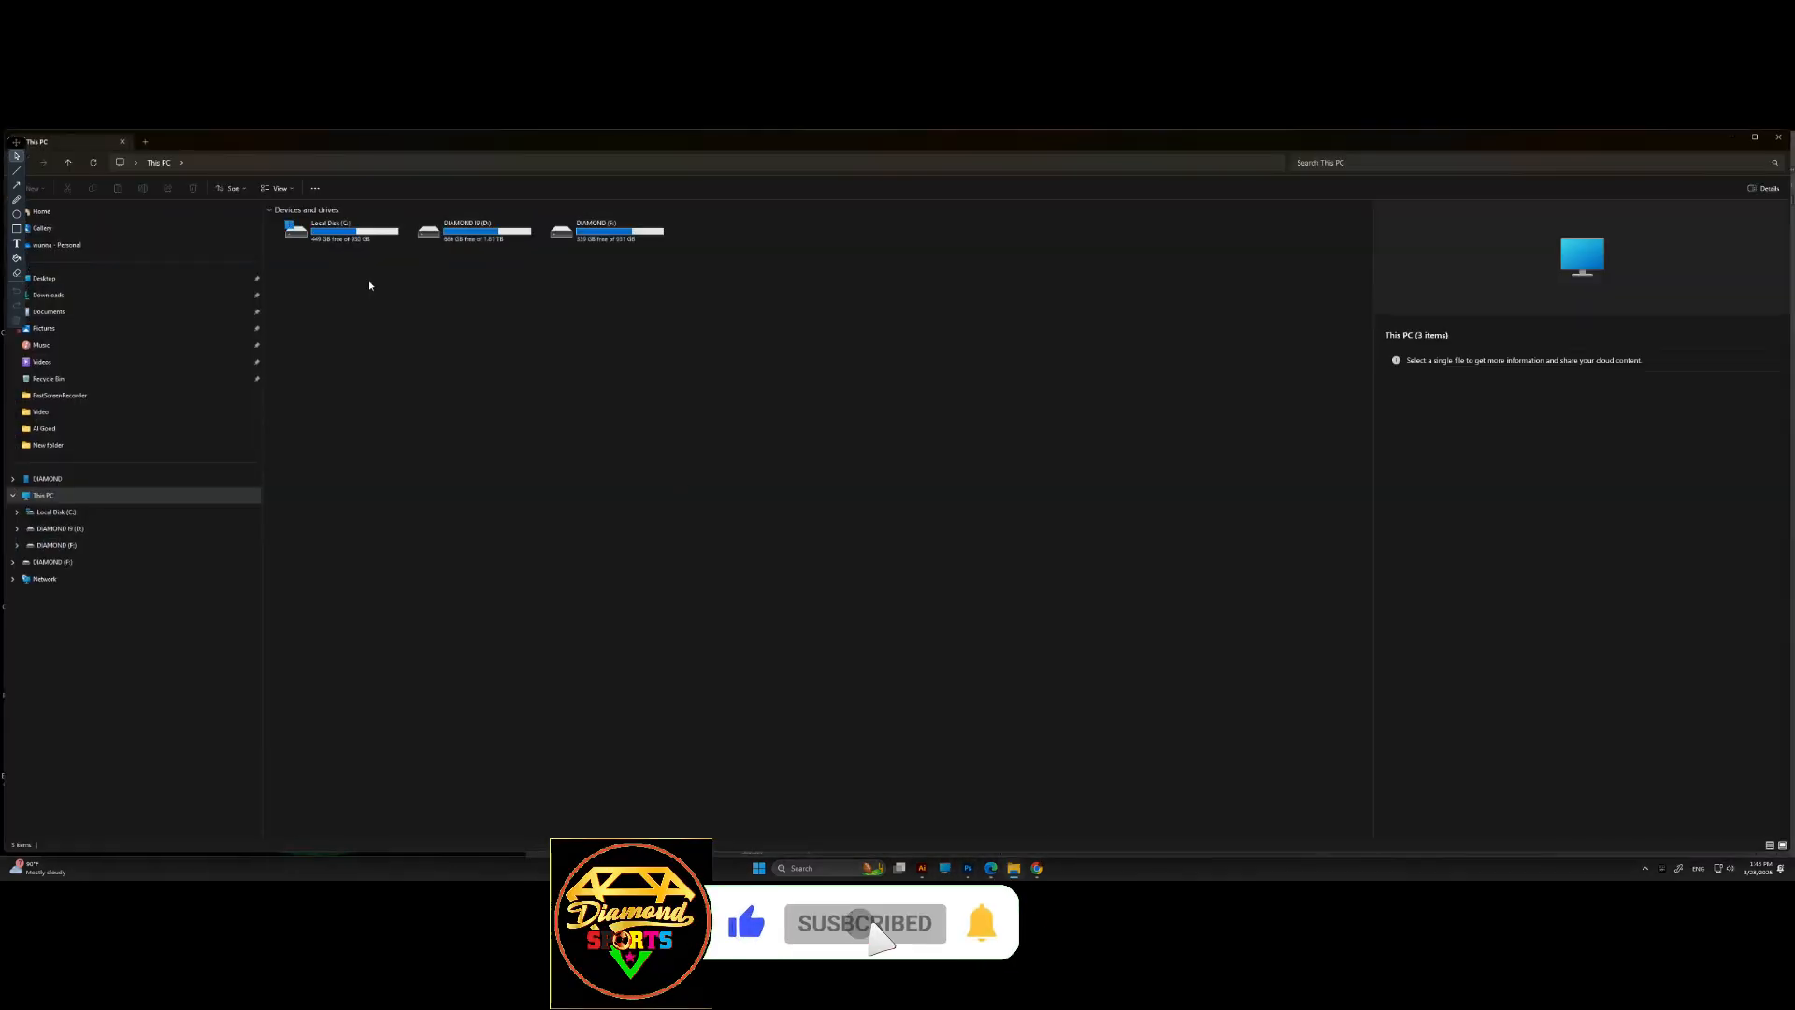
pyautogui.click(57, 297)
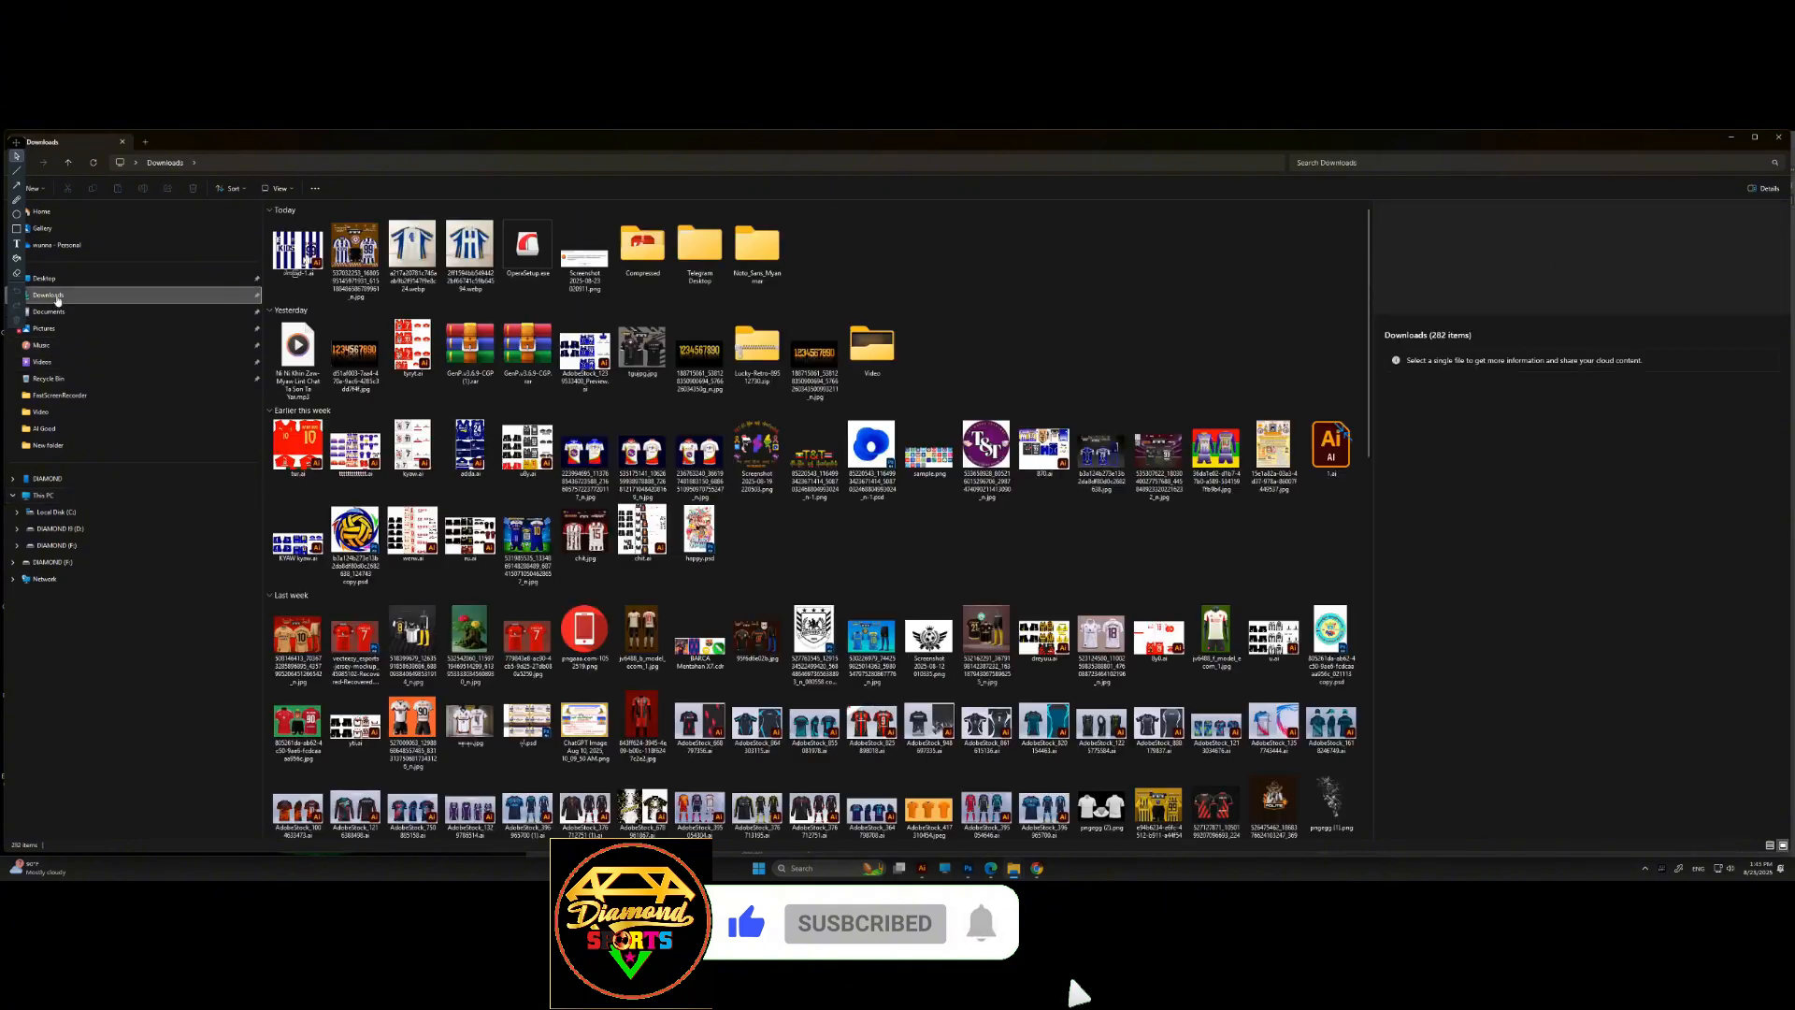
pyautogui.click(61, 529)
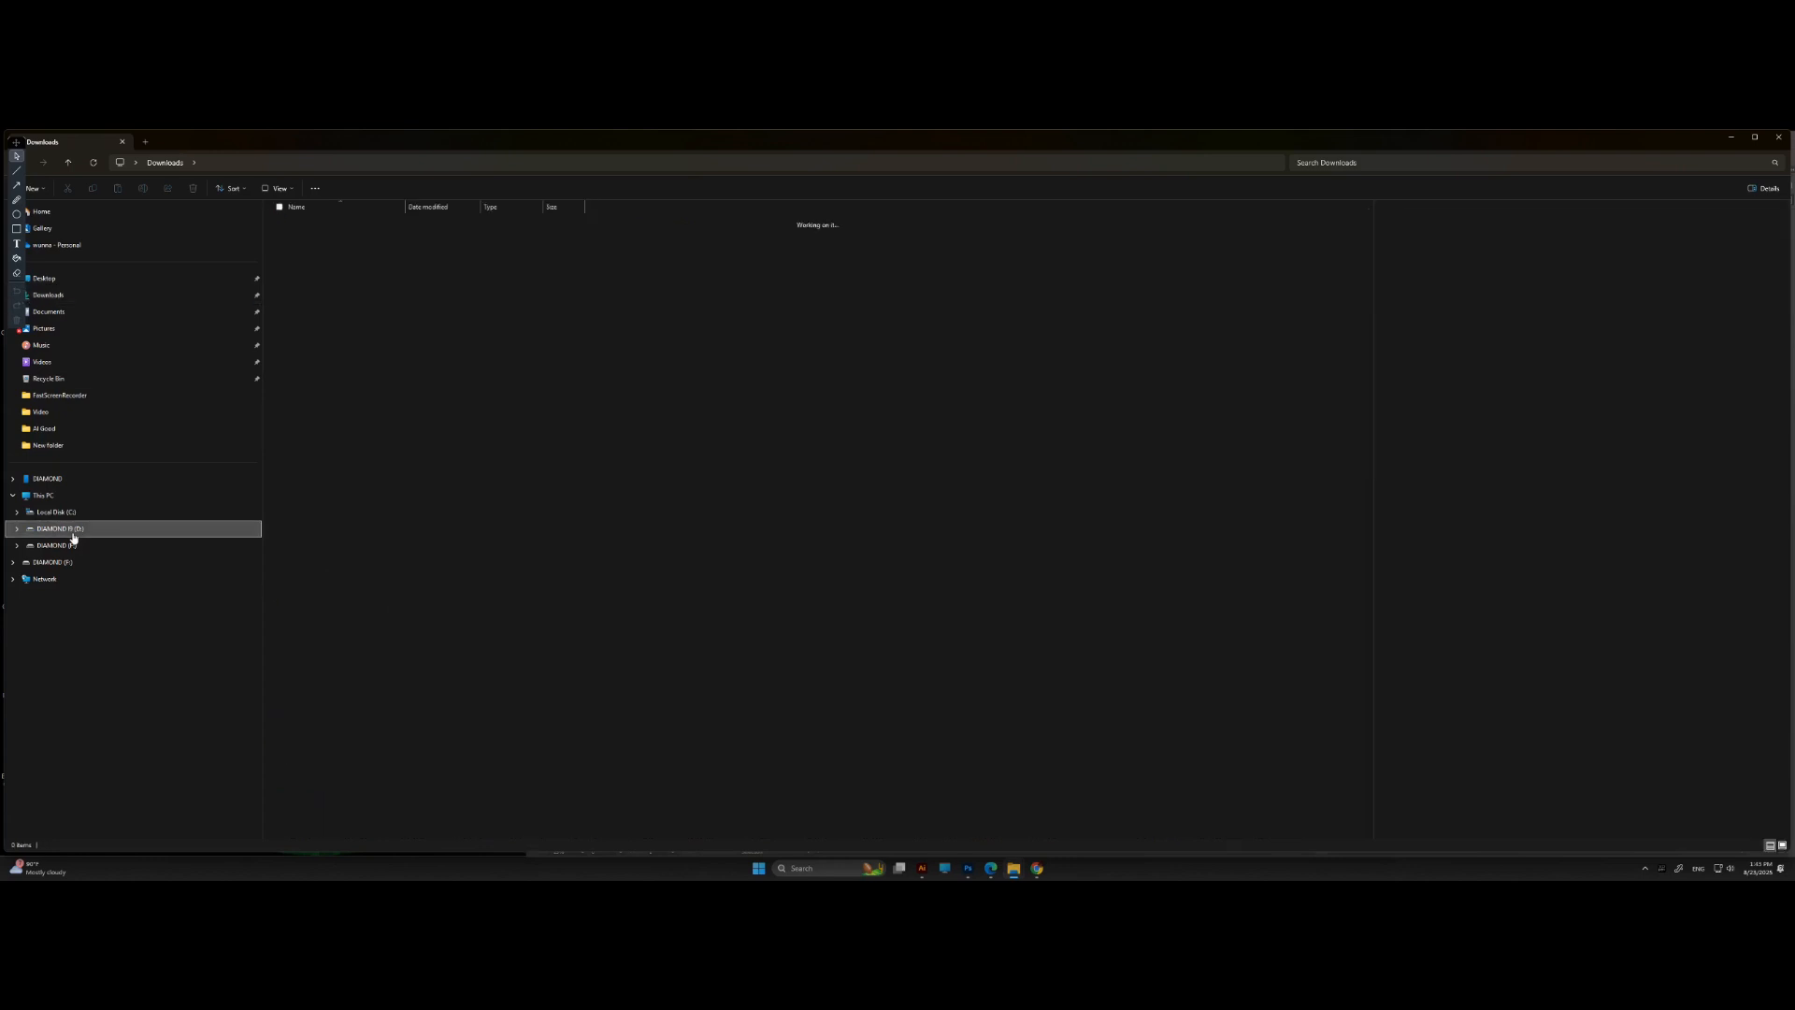
pyautogui.doubleClick(307, 270)
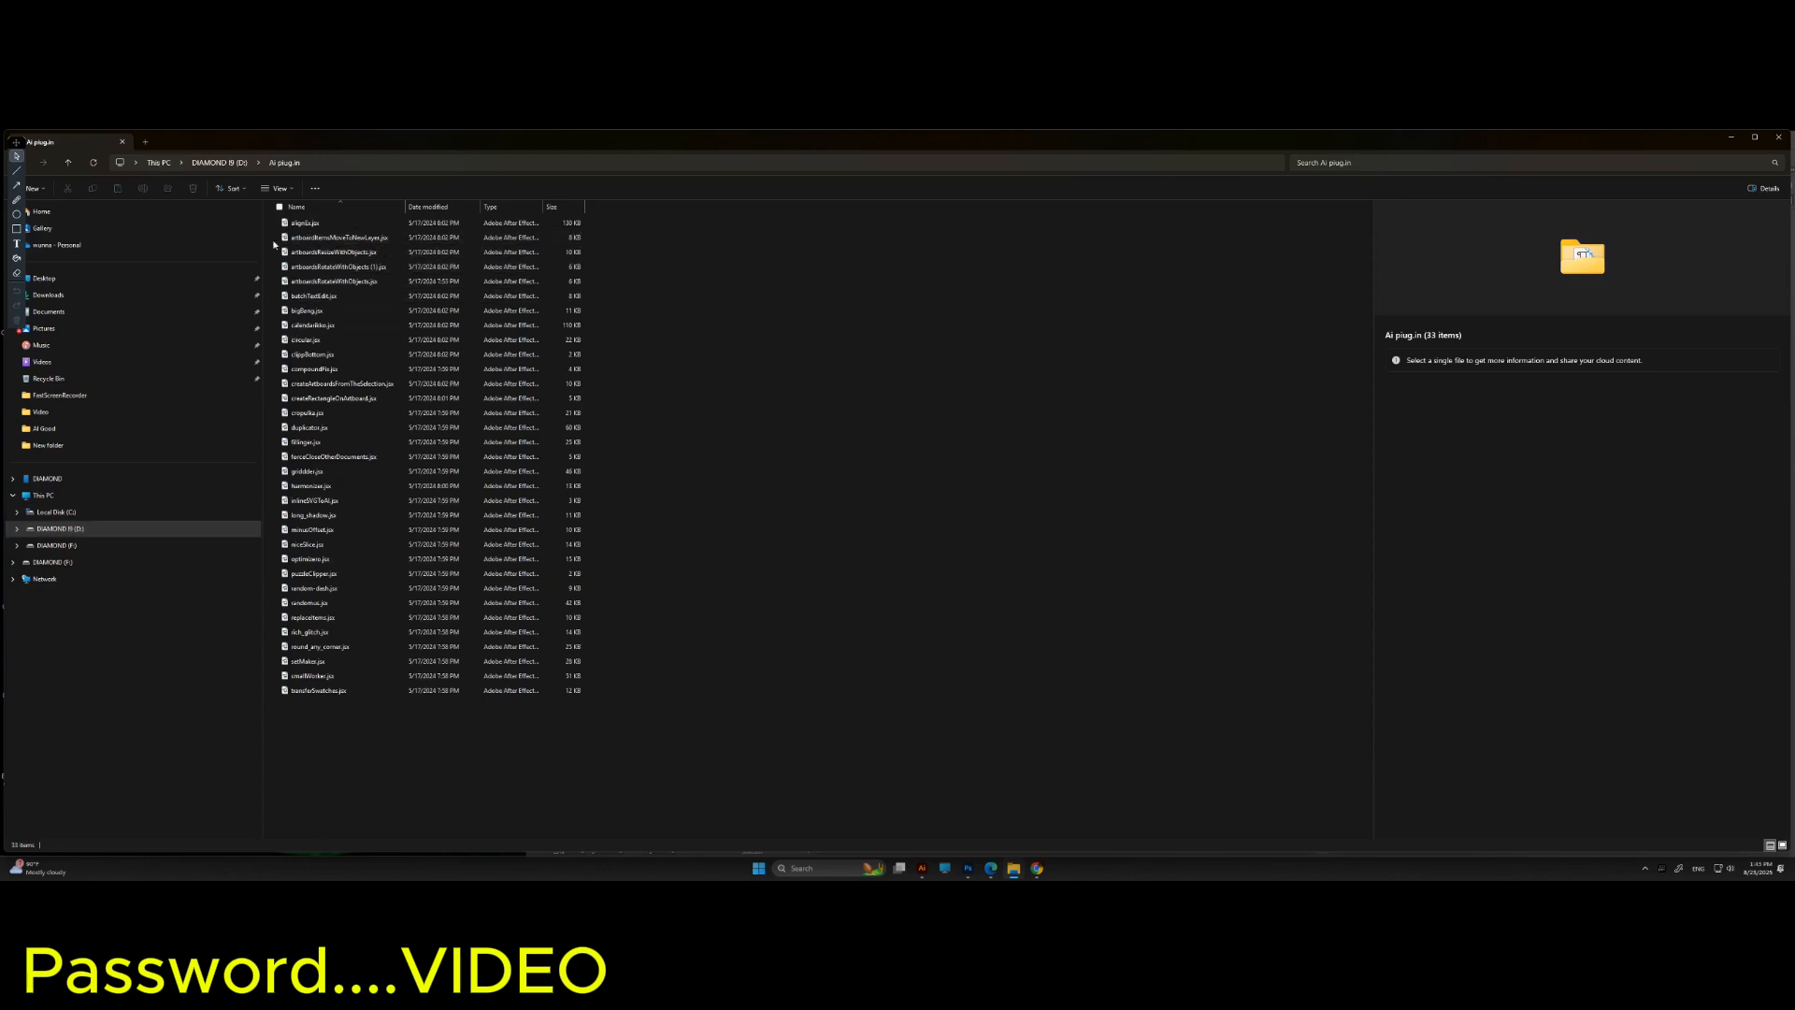
# - Copy all the .jsx script files in the Ai plug.in folder
pyautogui.moveTo(274, 245); pyautogui.dragTo(290, 703)
pyautogui.rightClick(314, 397)
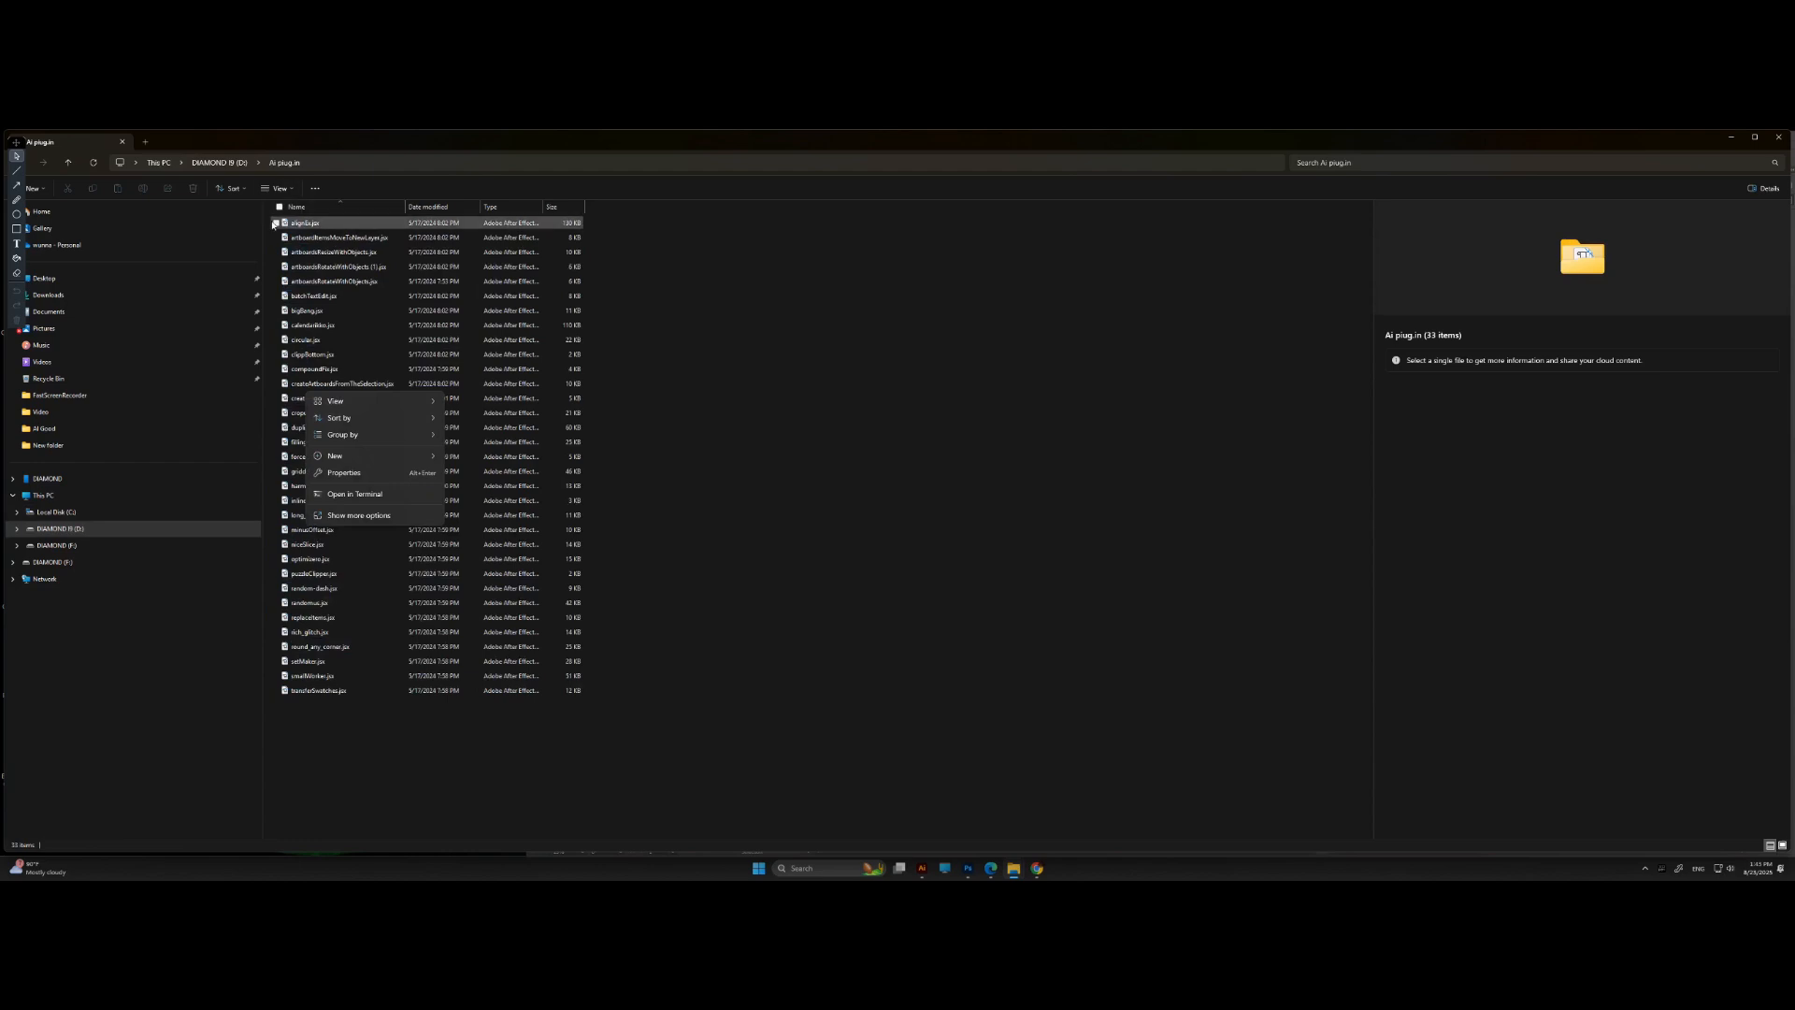
pyautogui.moveTo(274, 225); pyautogui.dragTo(352, 702)
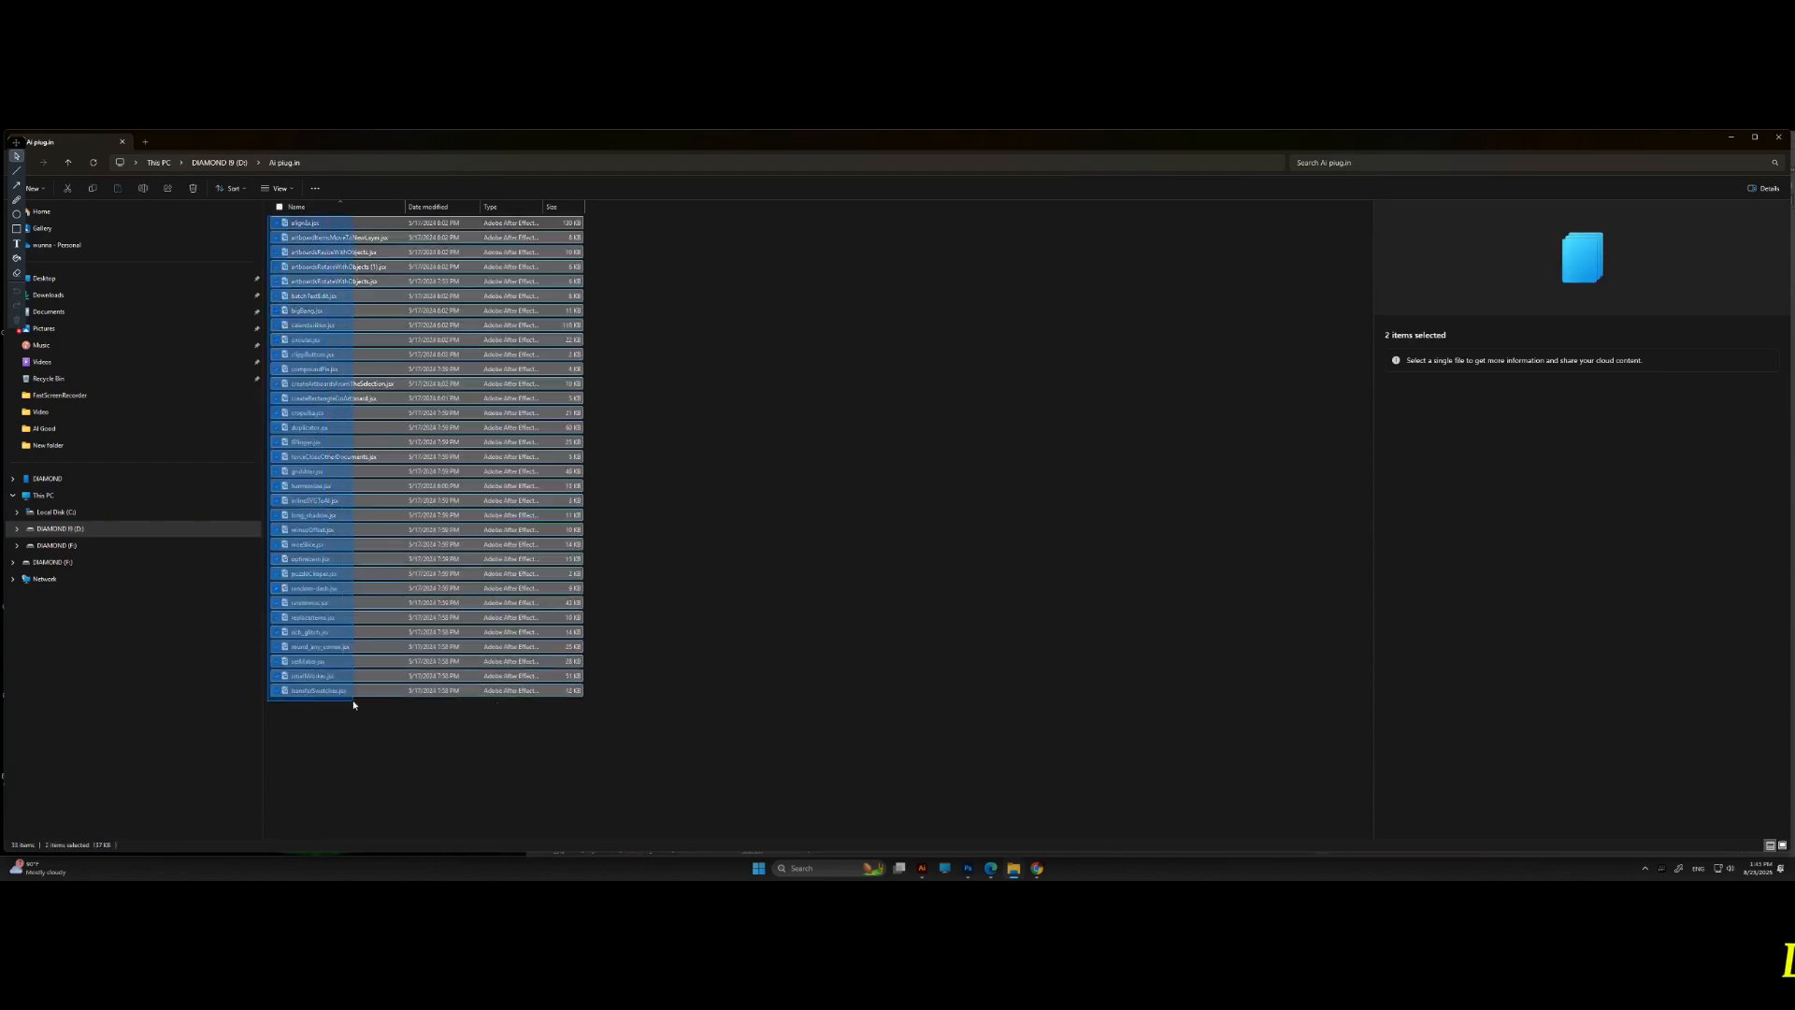
pyautogui.rightClick(324, 339)
pyautogui.click(363, 356)
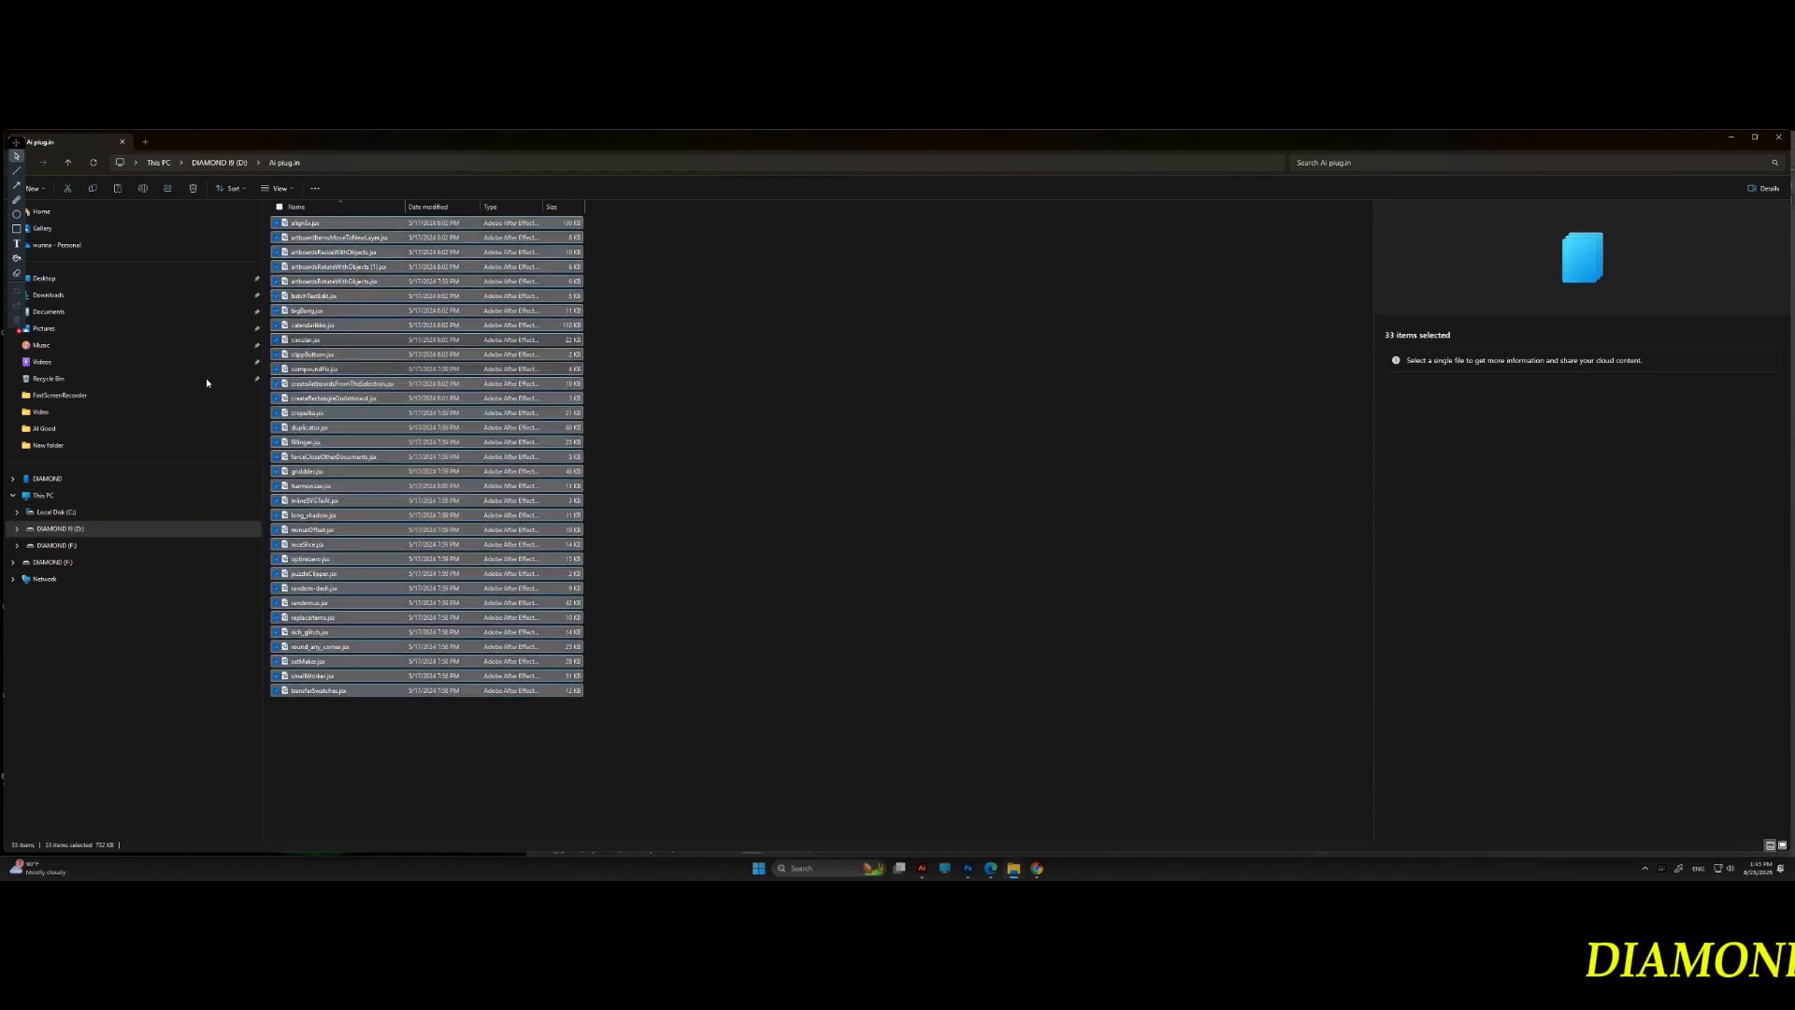
pyautogui.click(42, 513)
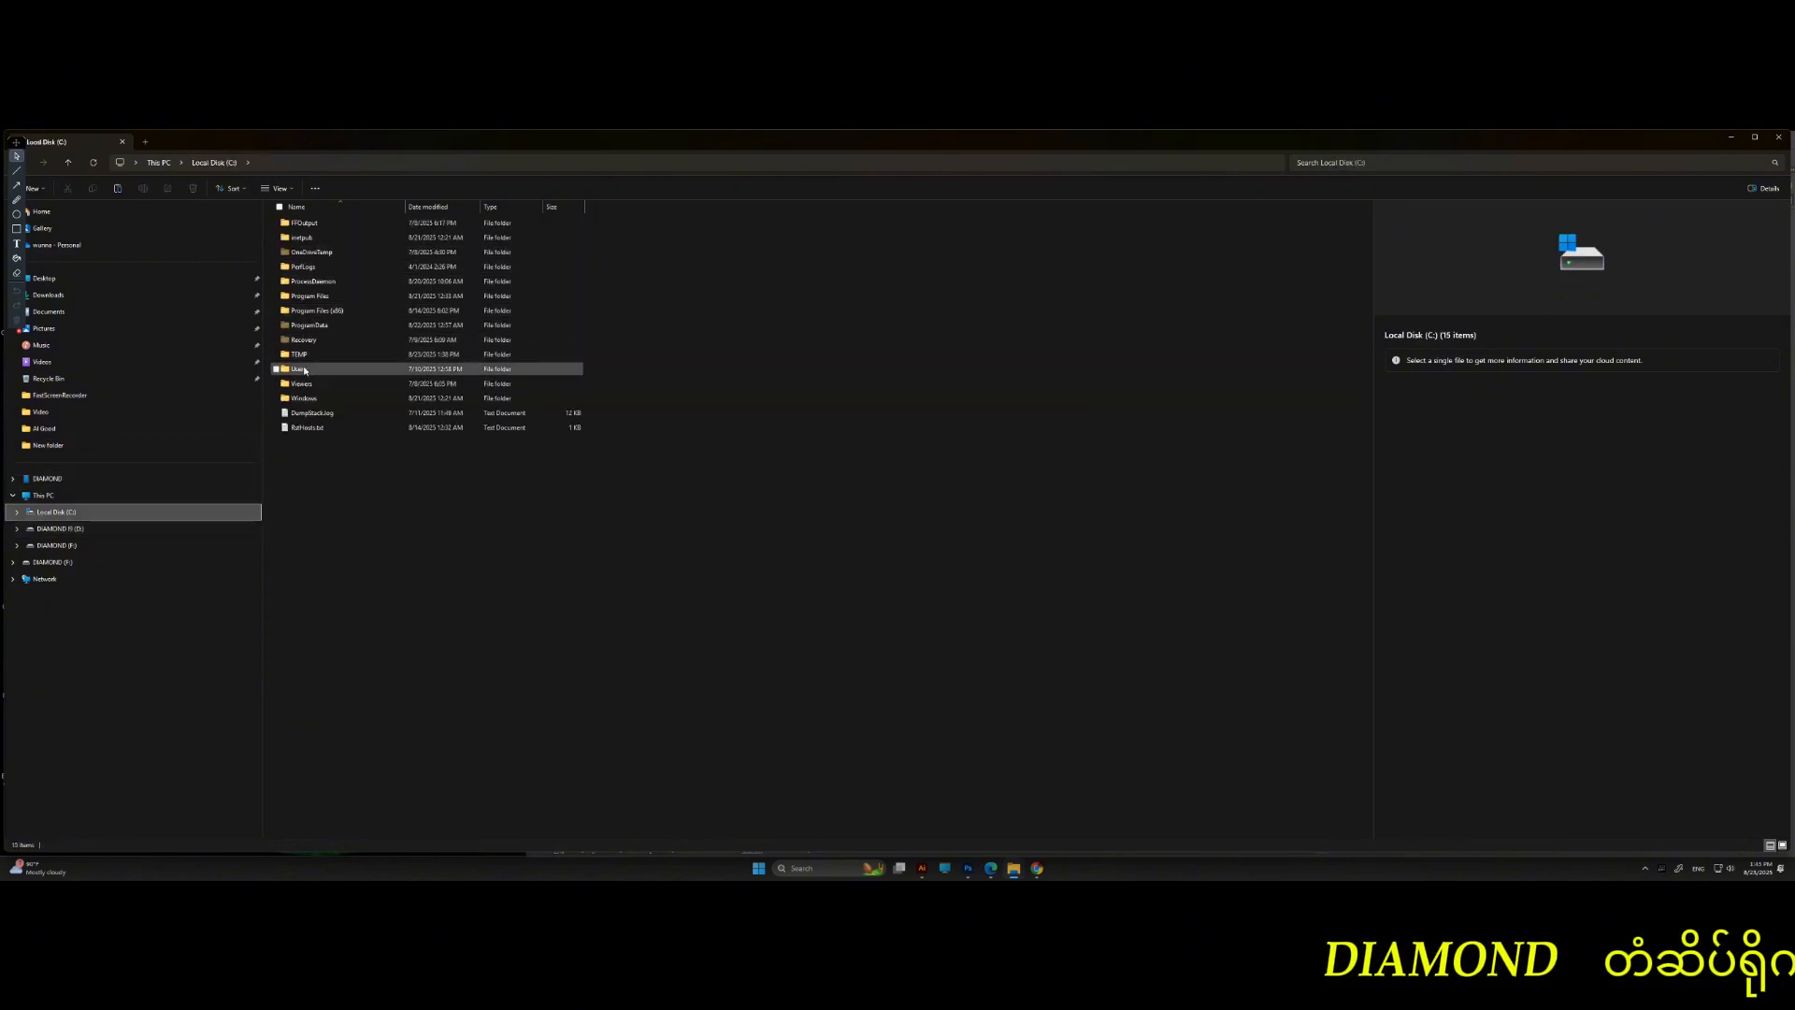
pyautogui.hotkey('alt', 'Up')
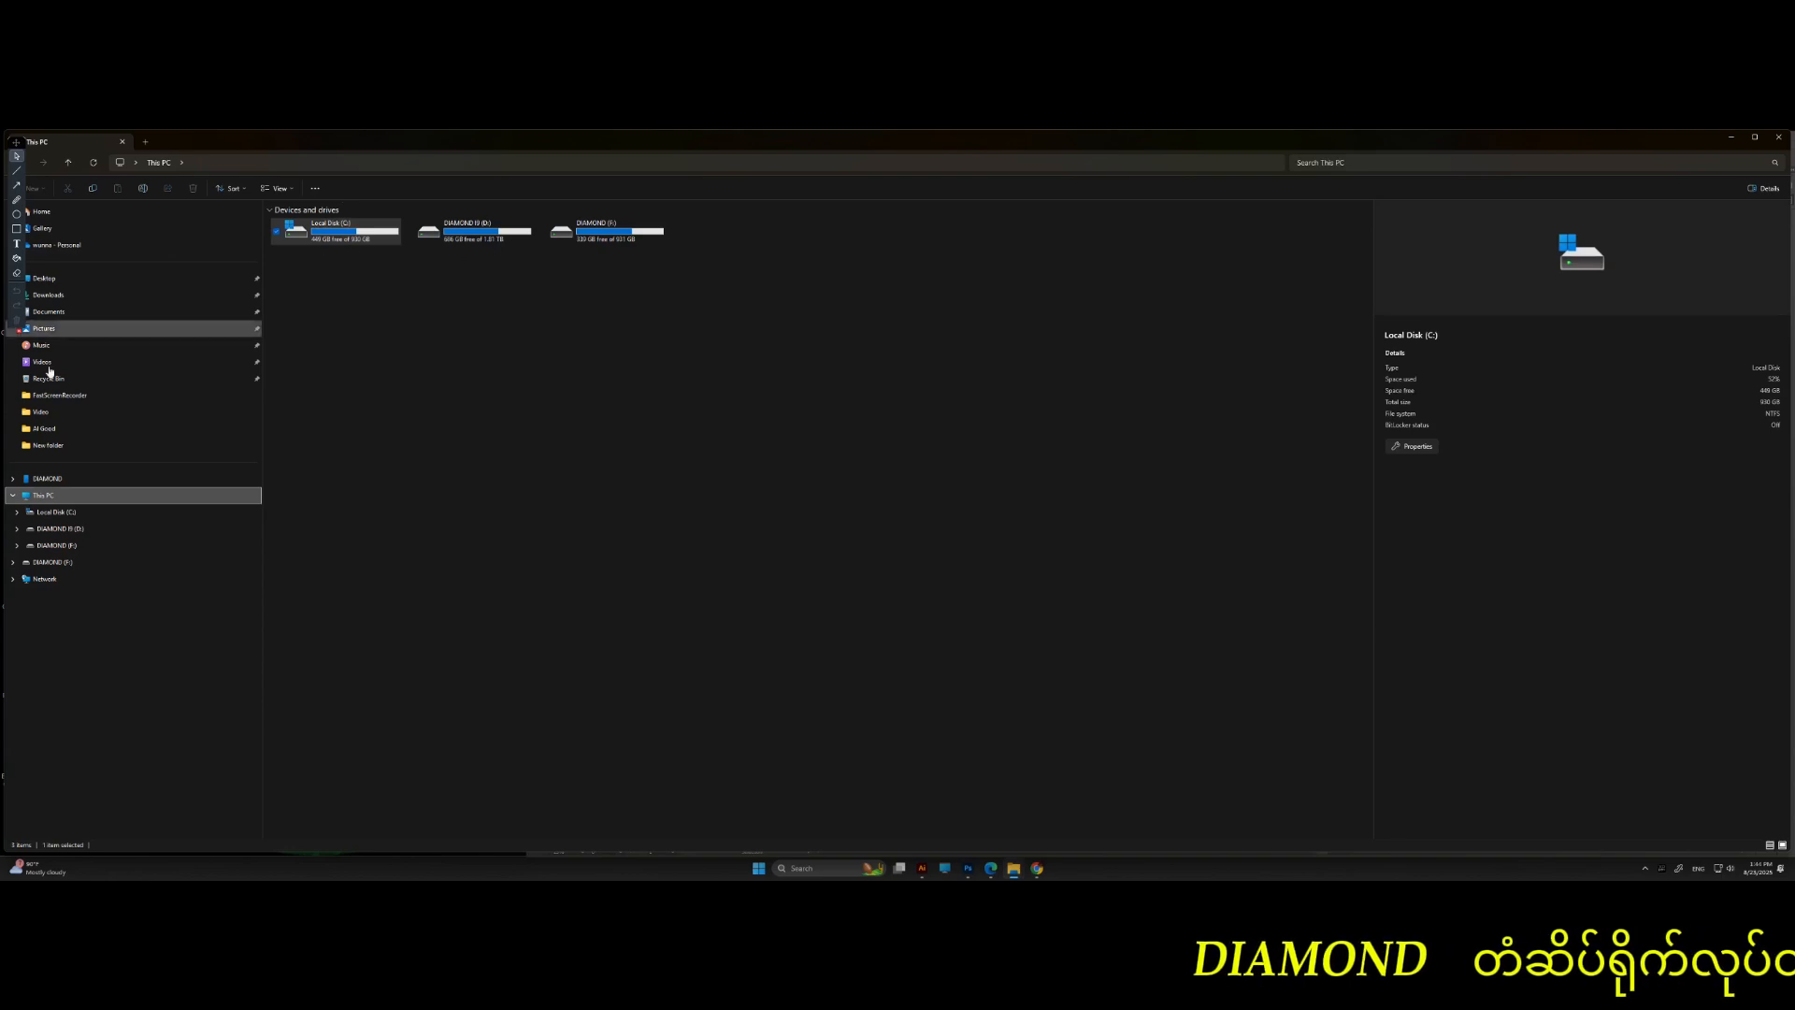
pyautogui.click(60, 530)
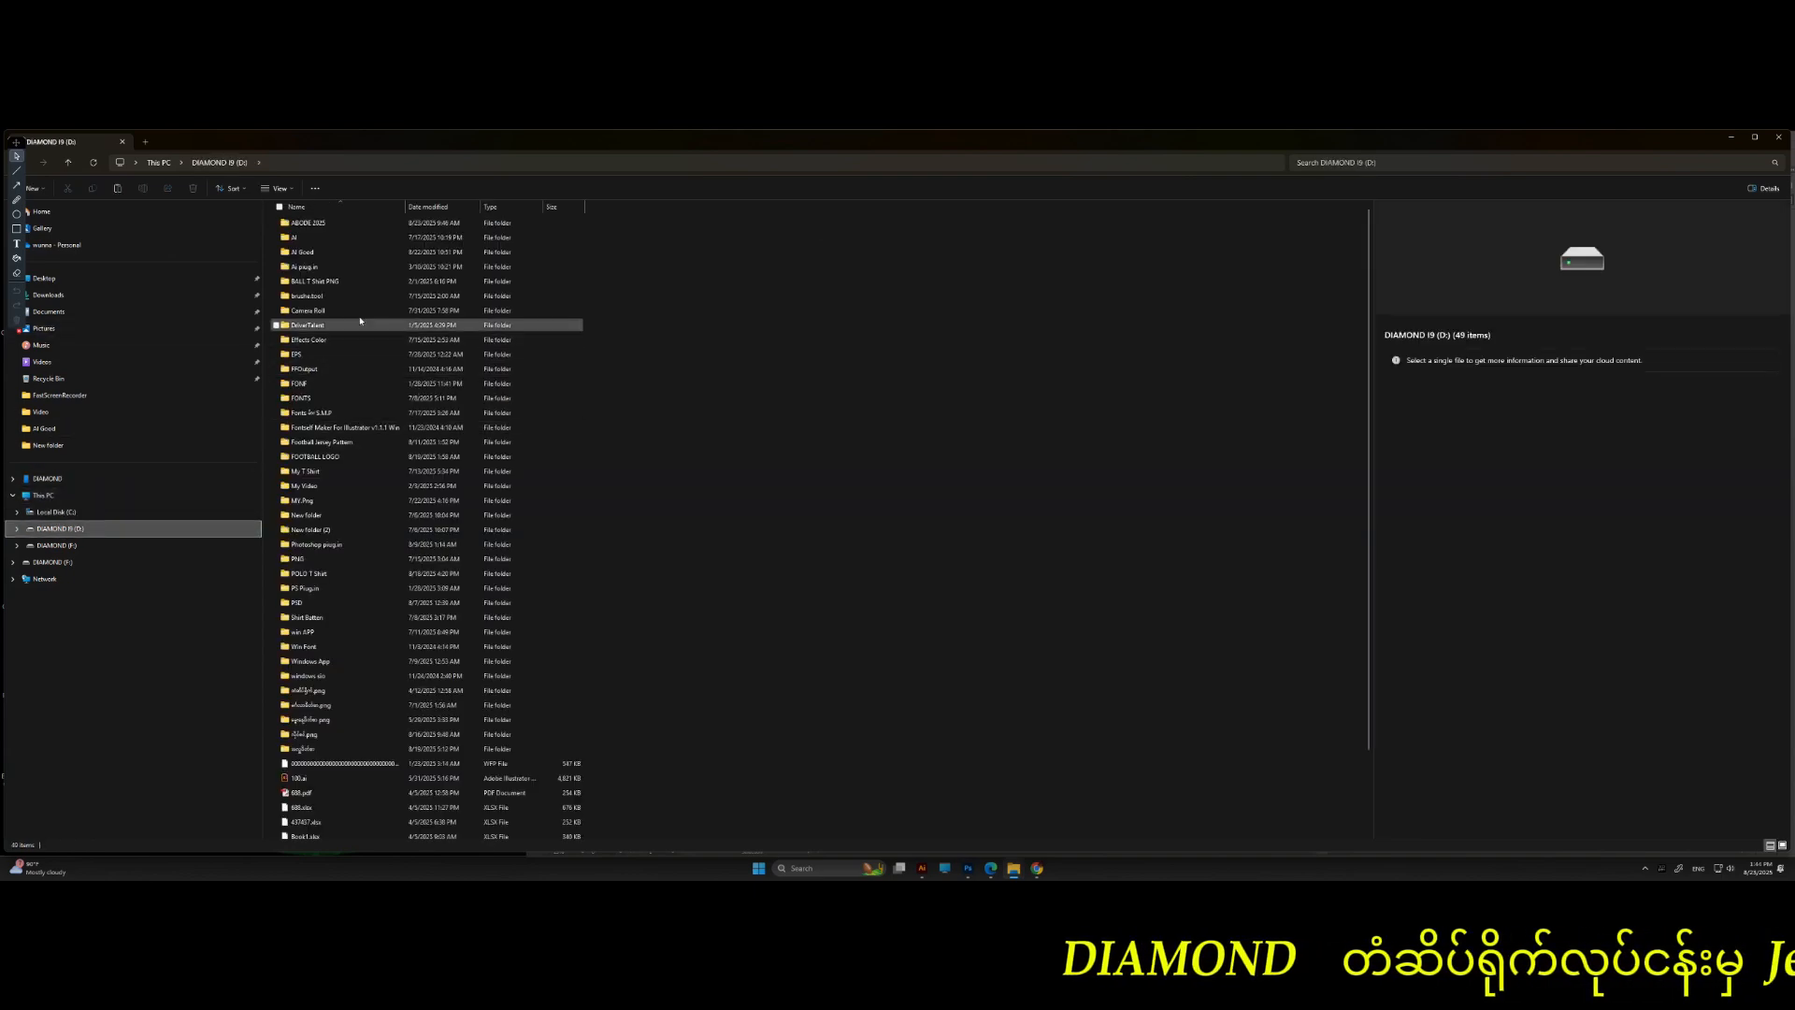
pyautogui.doubleClick(307, 272)
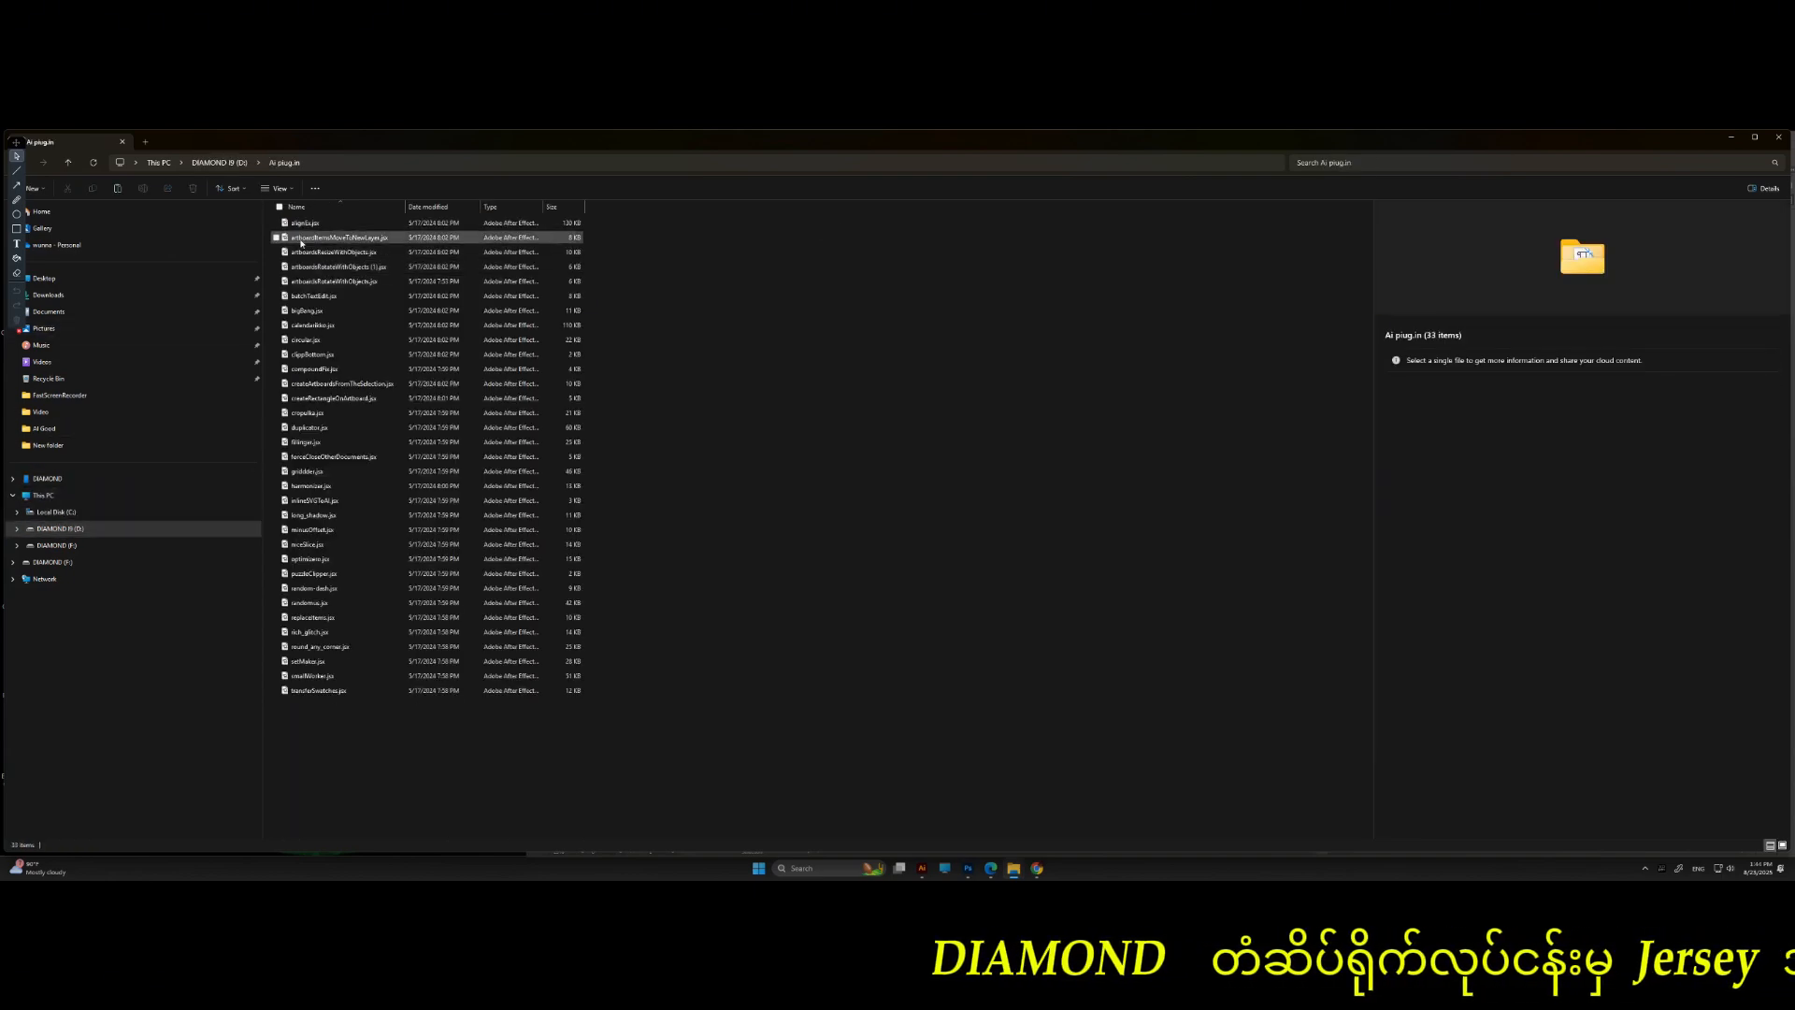
# - Go to the Scripts folder under C:\Program Files\Adobe\Adobe Illustrator 2025\Presets\en_US
pyautogui.click(56, 513)
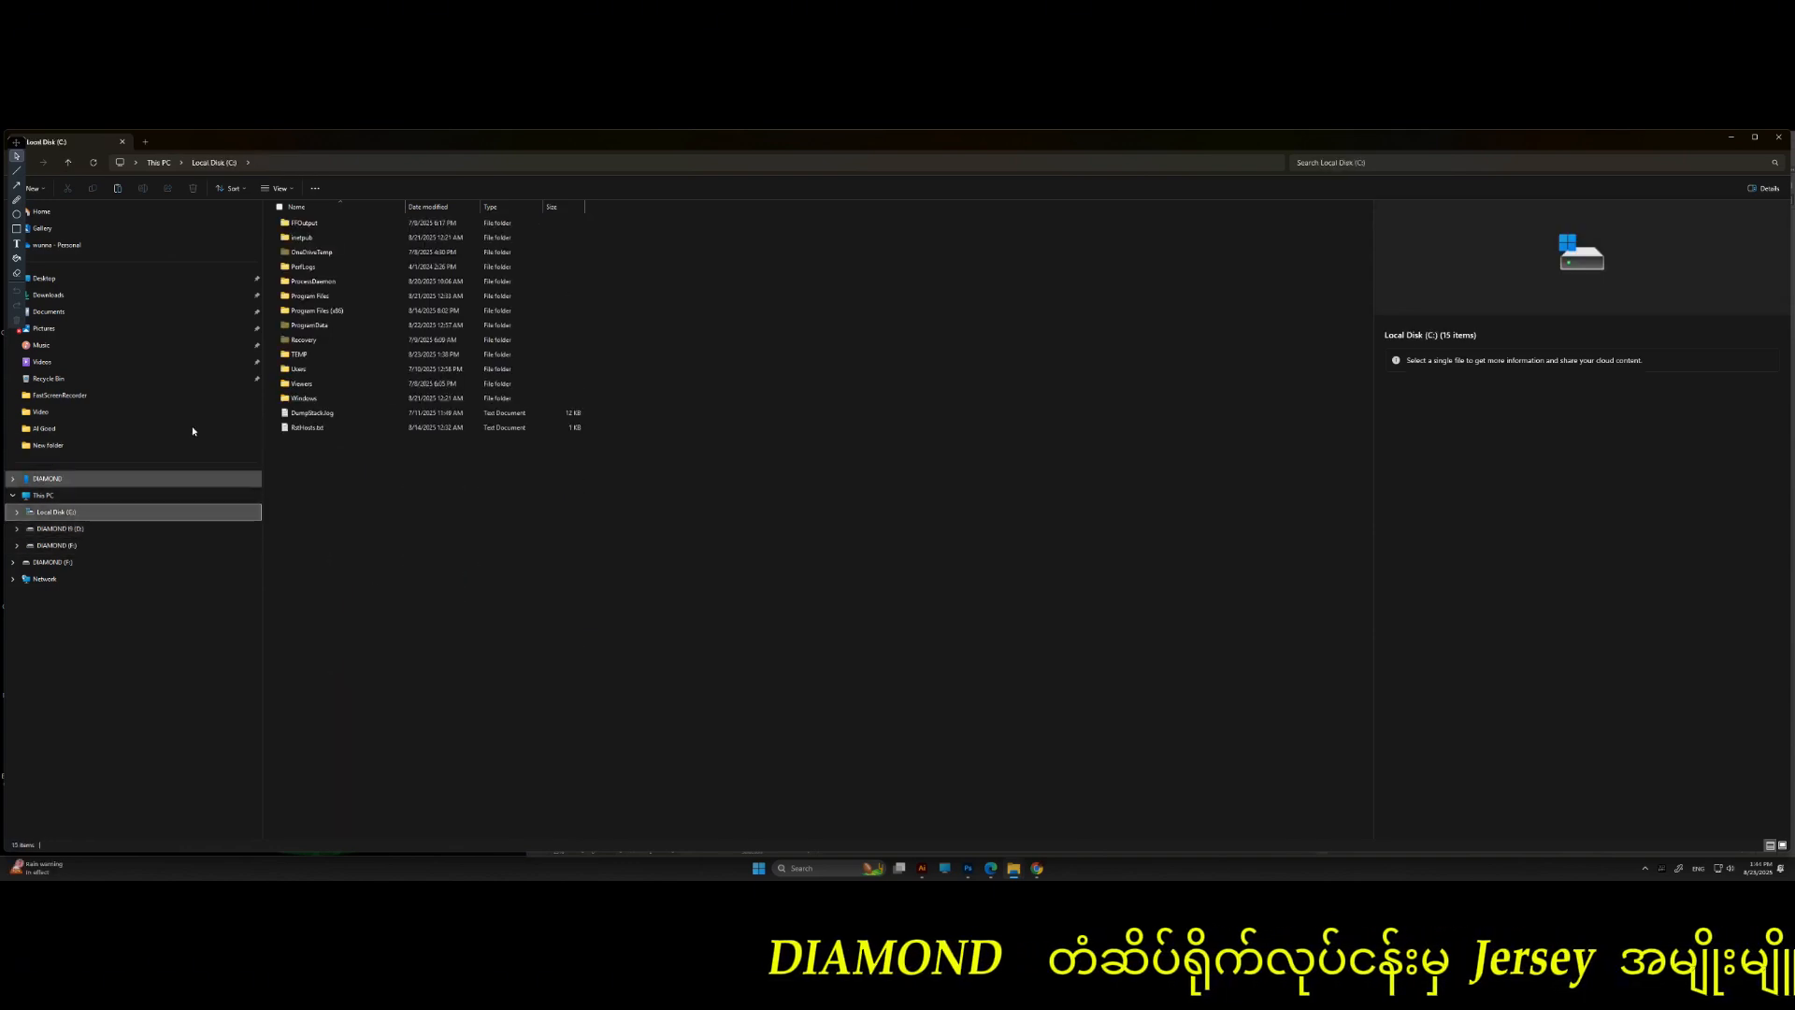
pyautogui.doubleClick(317, 297)
pyautogui.doubleClick(306, 239)
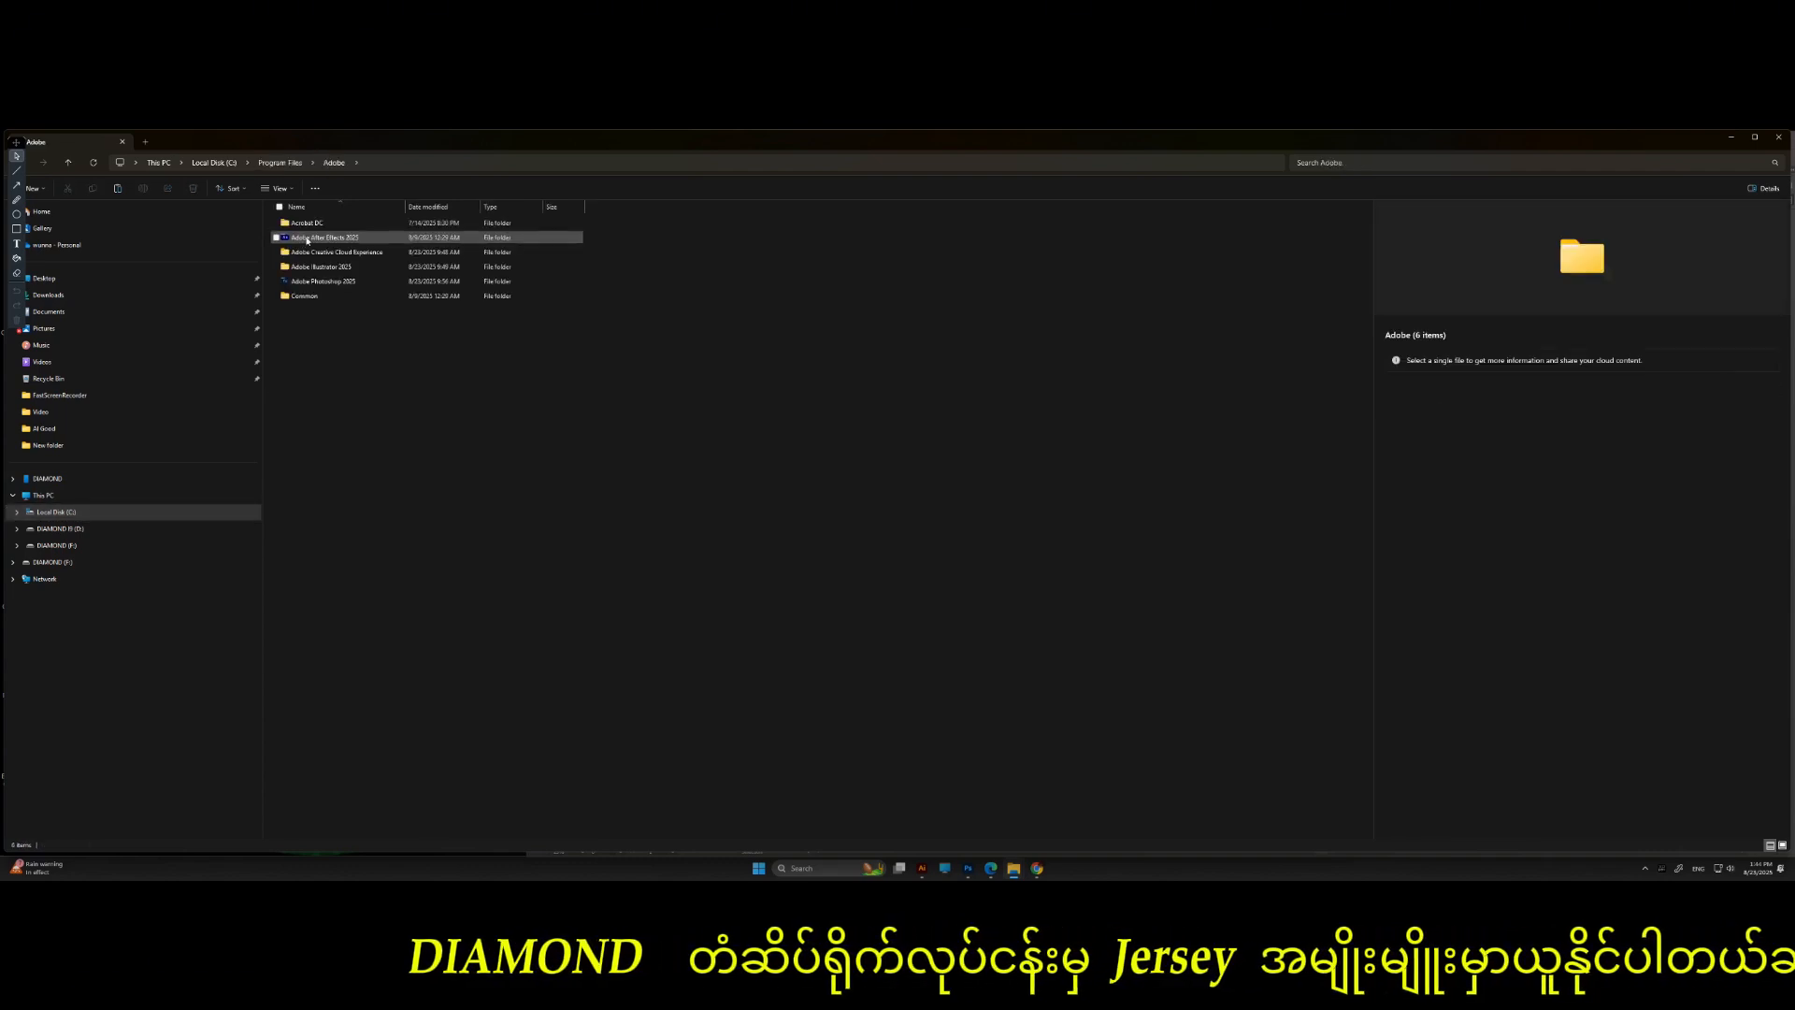
pyautogui.doubleClick(319, 268)
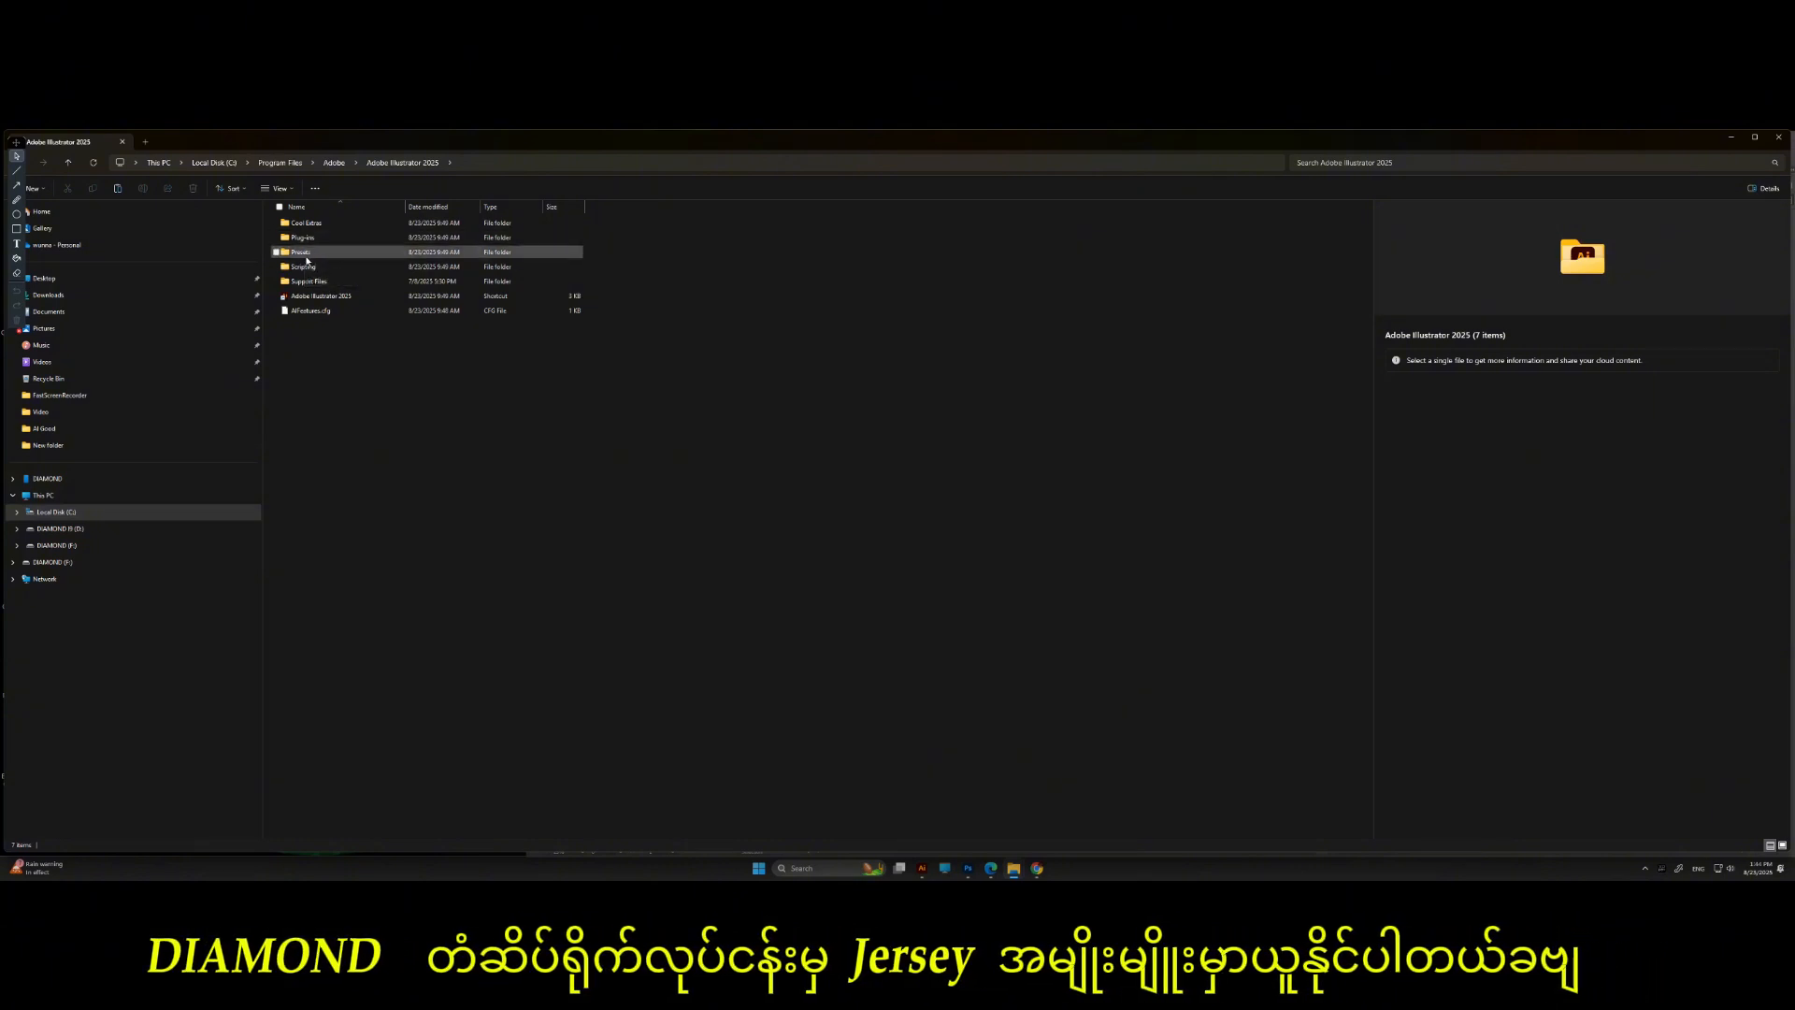
pyautogui.doubleClick(301, 252)
pyautogui.doubleClick(299, 222)
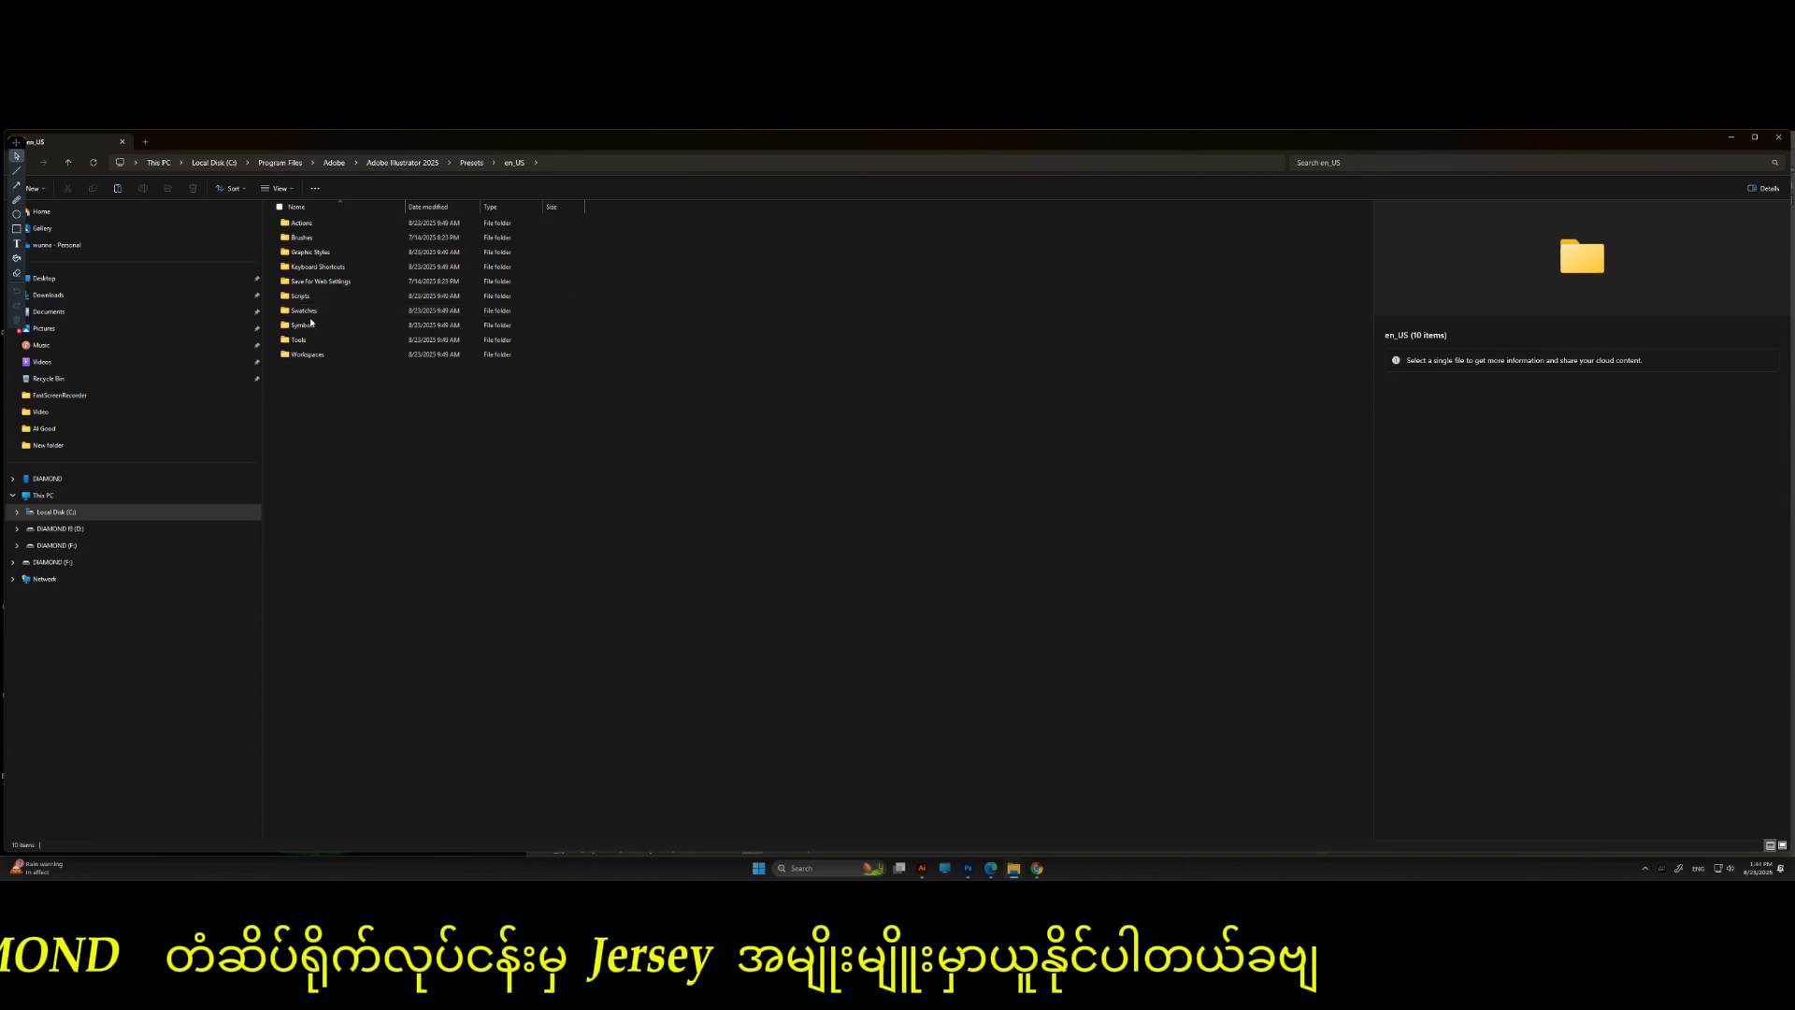
pyautogui.doubleClick(322, 298)
# - Paste the copied scripts into the Scripts folder, replacing the existing files with administrator permission, and close File Explorer
pyautogui.rightClick(684, 444)
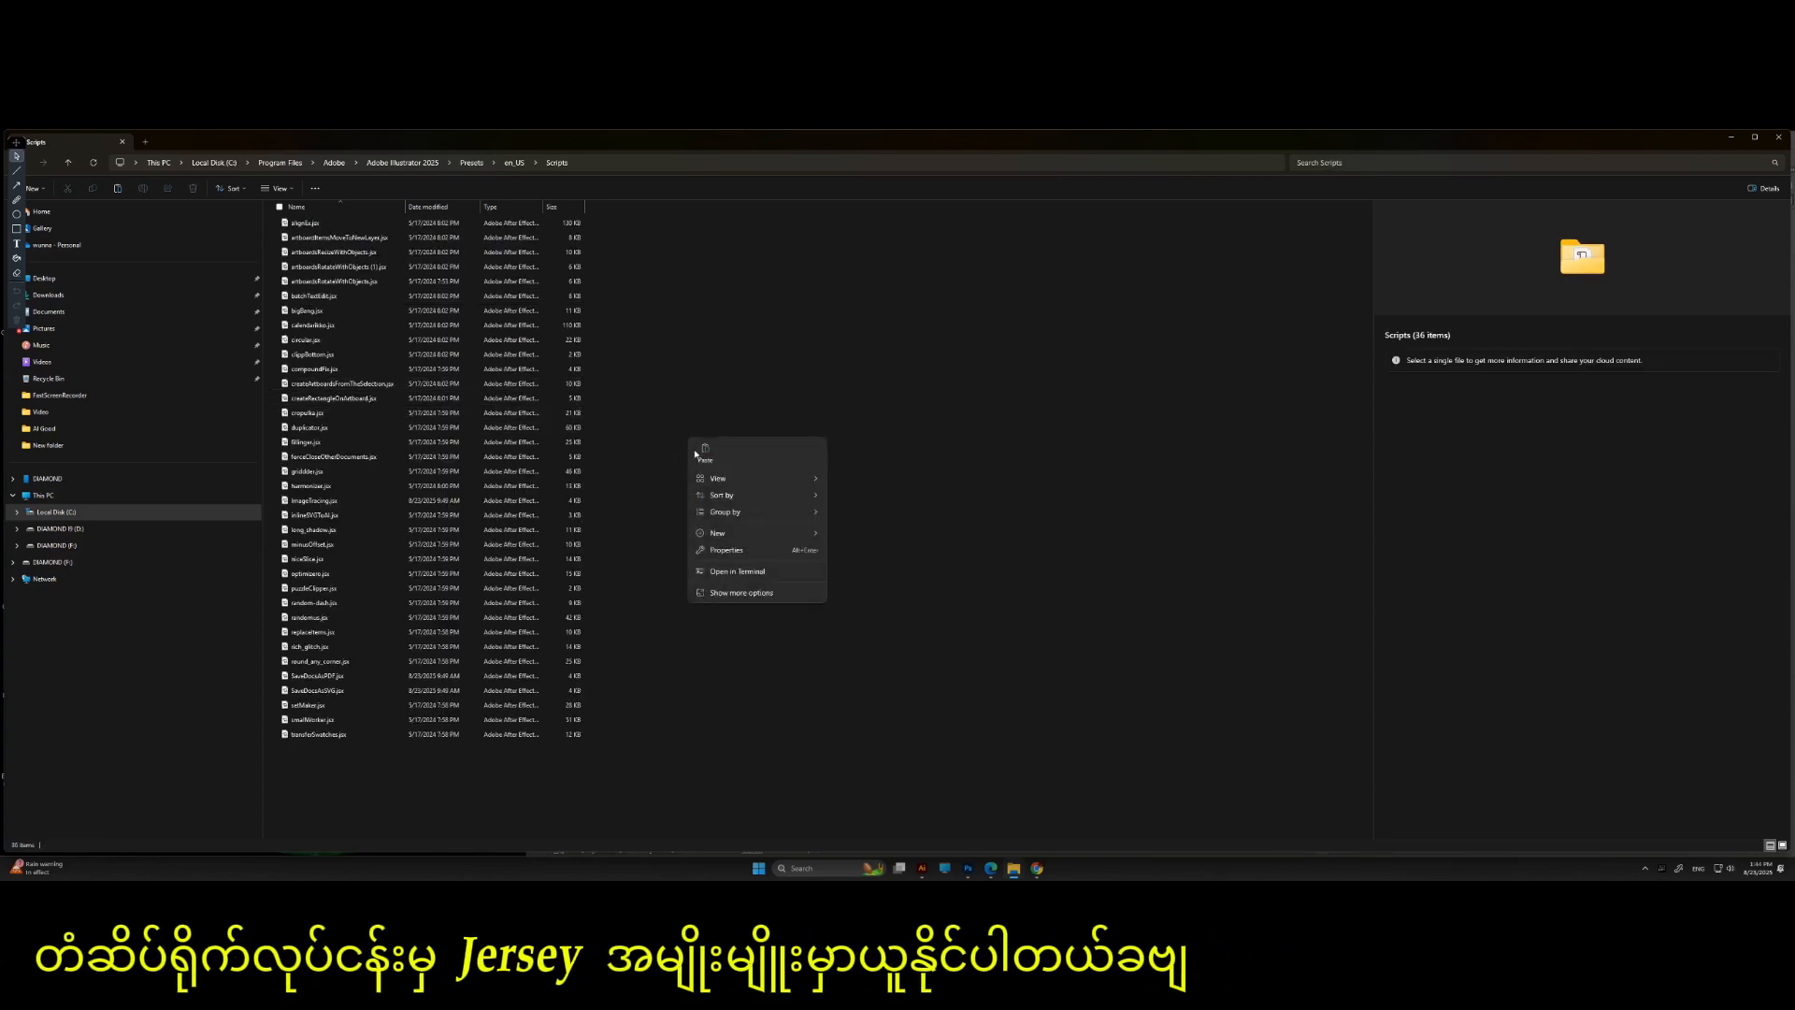
pyautogui.click(708, 453)
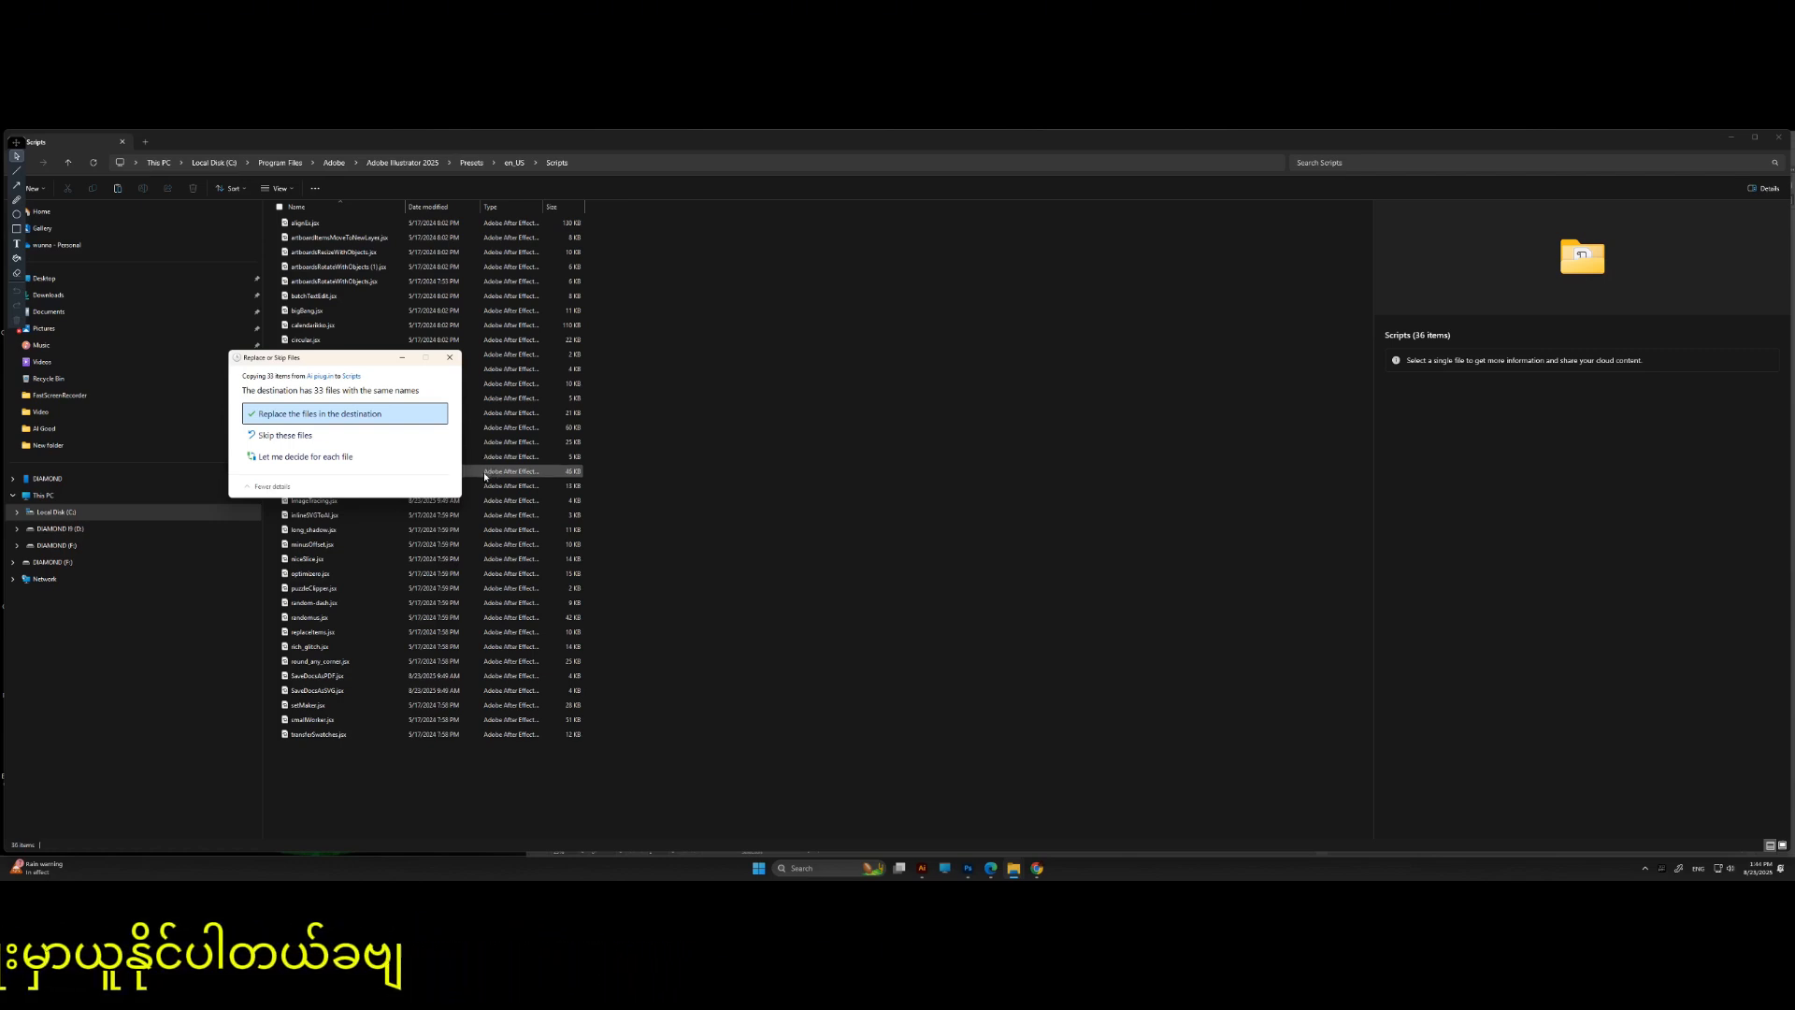
pyautogui.click(329, 417)
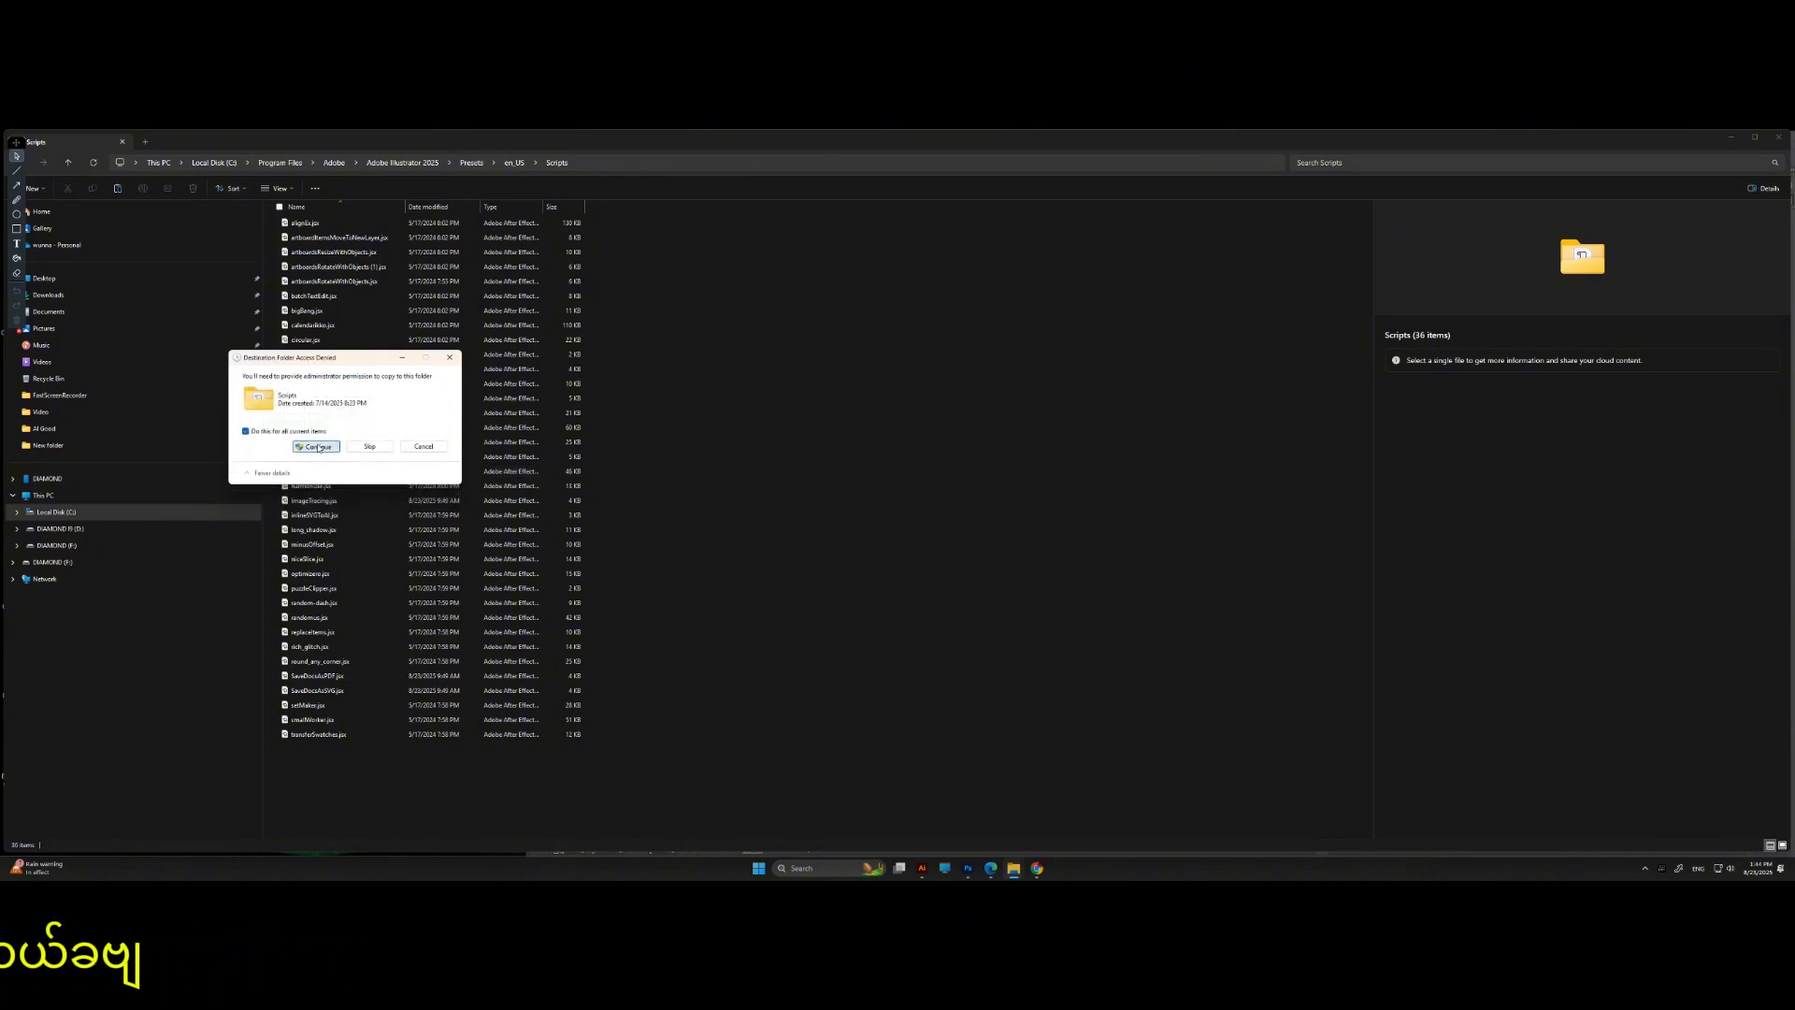
pyautogui.click(319, 447)
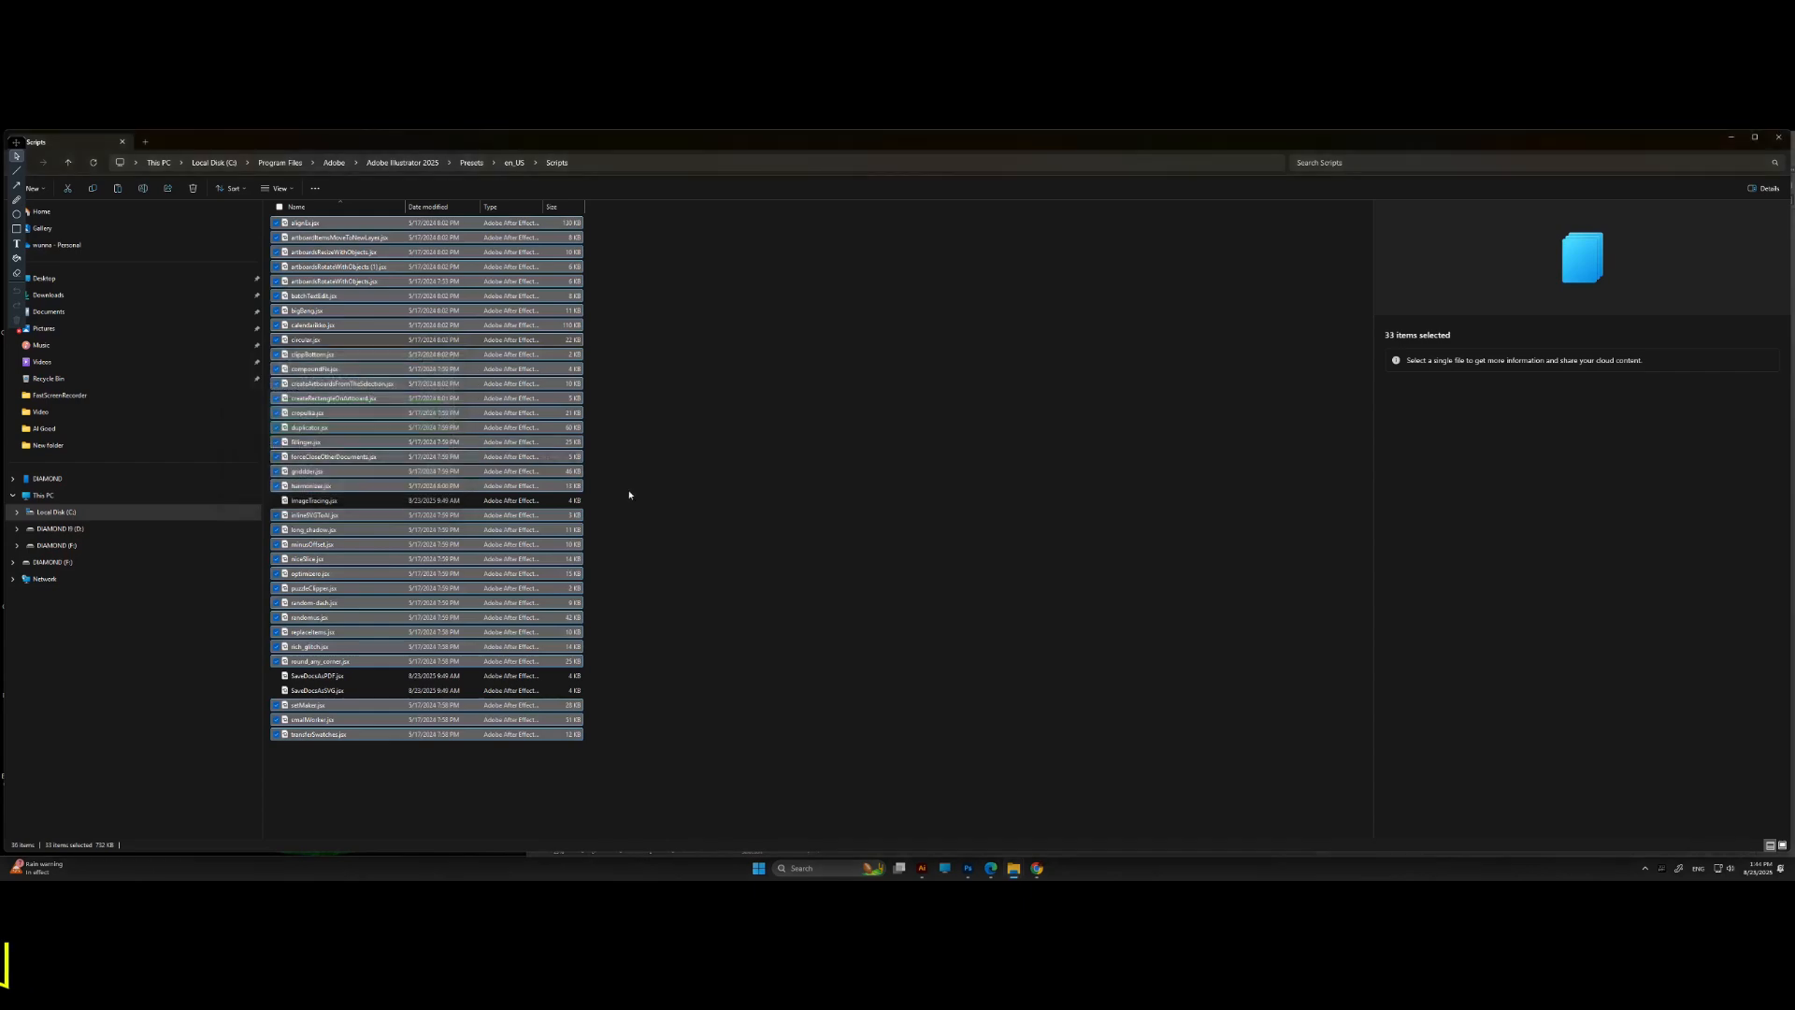
pyautogui.click(756, 478)
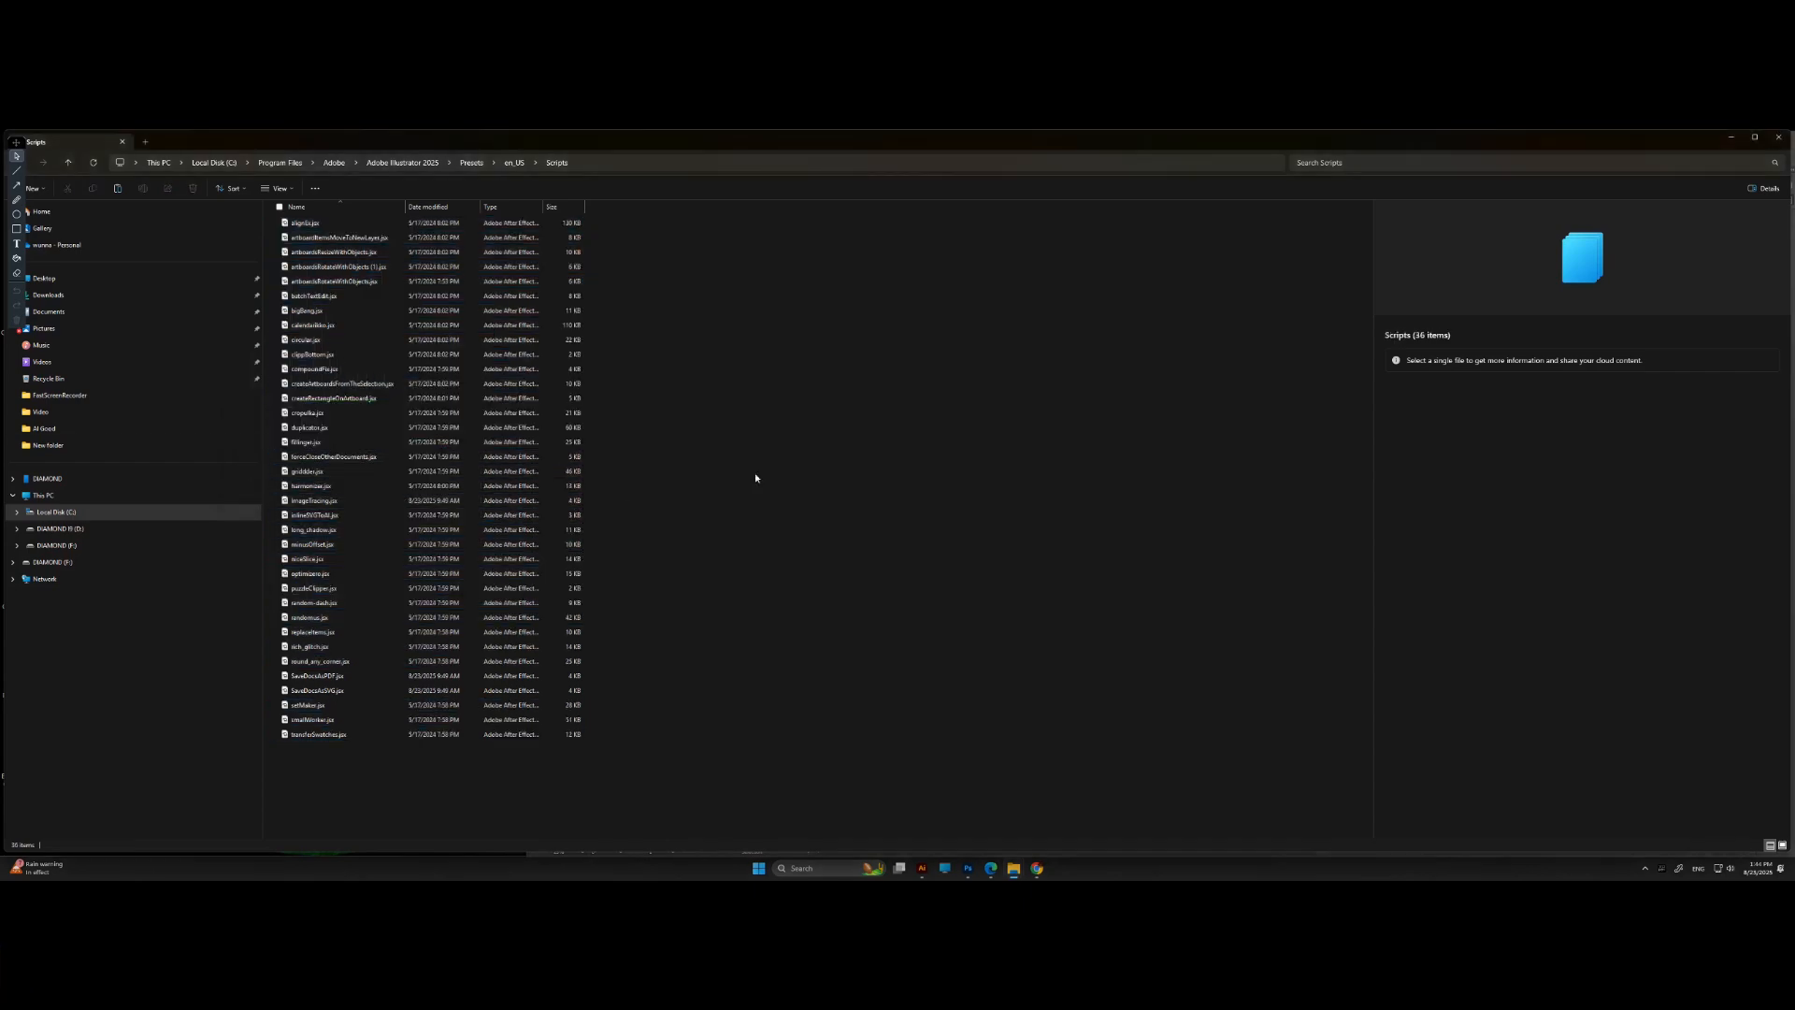
pyautogui.click(1777, 137)
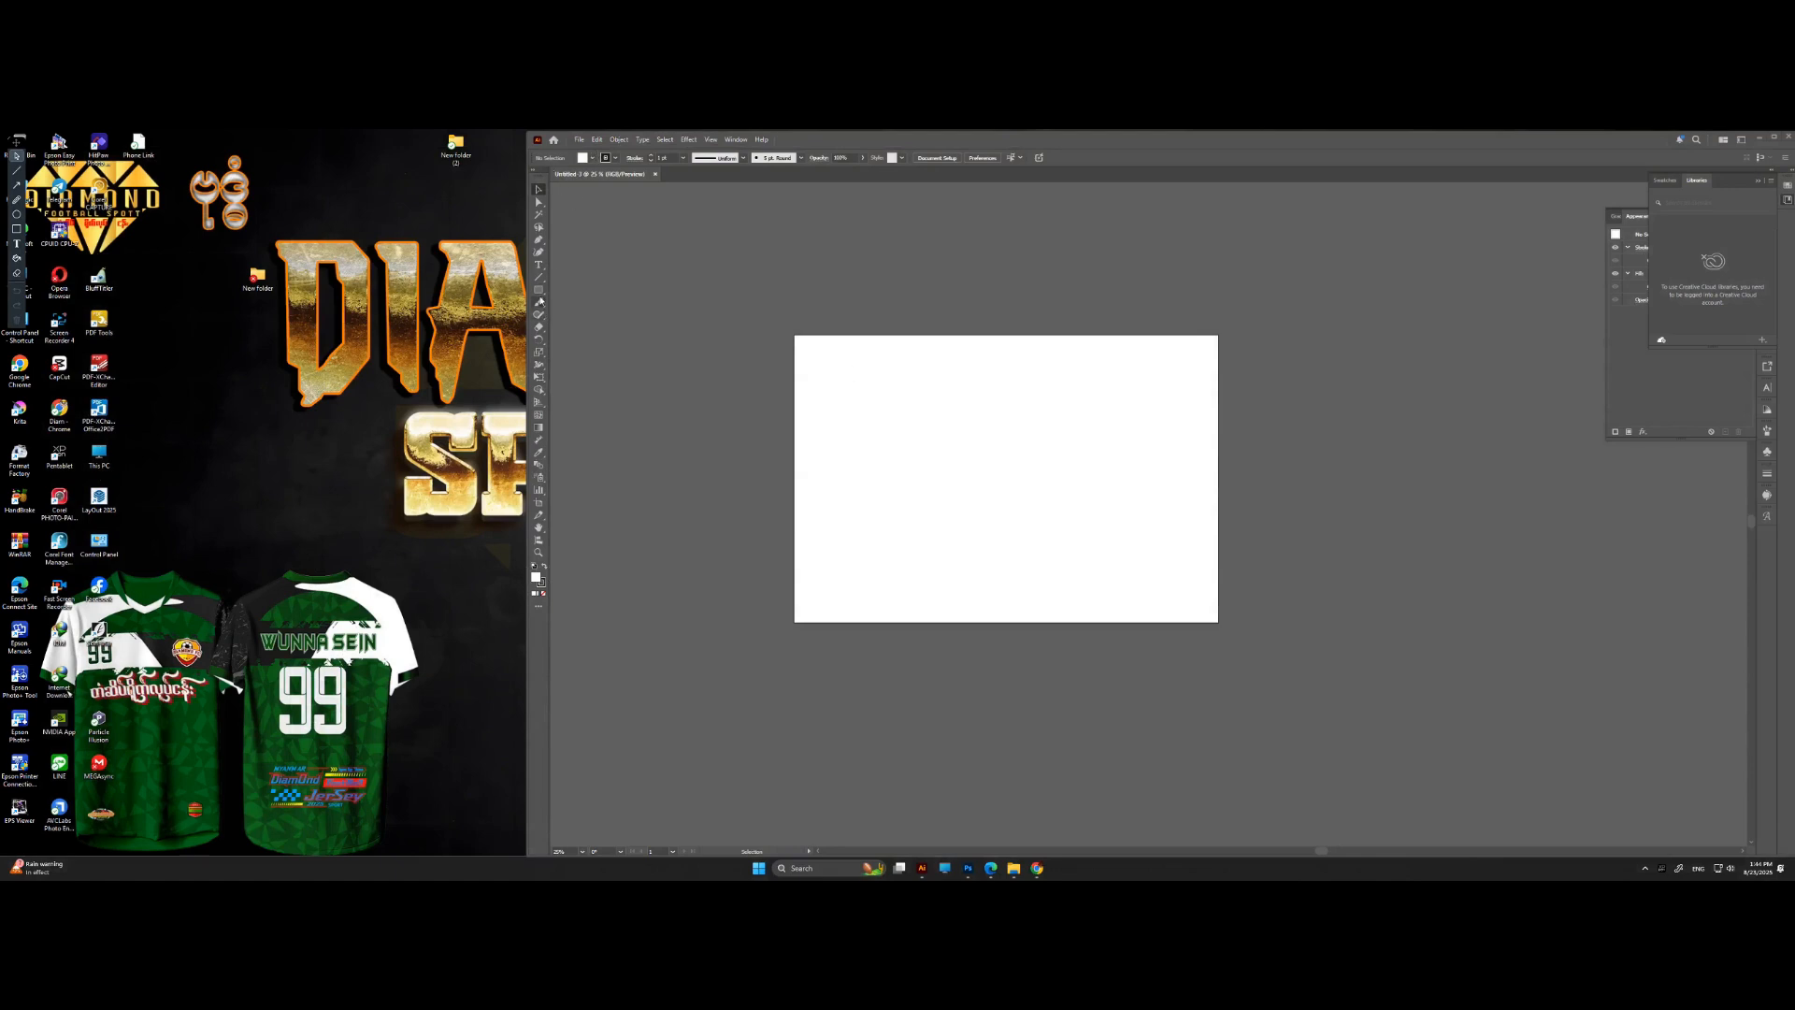
# - Draw a small circle with the Ellipse tool in the upper-left area of the artboard
pyautogui.moveTo(540, 290); pyautogui.dragTo(575, 315)
pyautogui.scroll(3, 870, 391)
pyautogui.moveTo(832, 356); pyautogui.dragTo(860, 382)
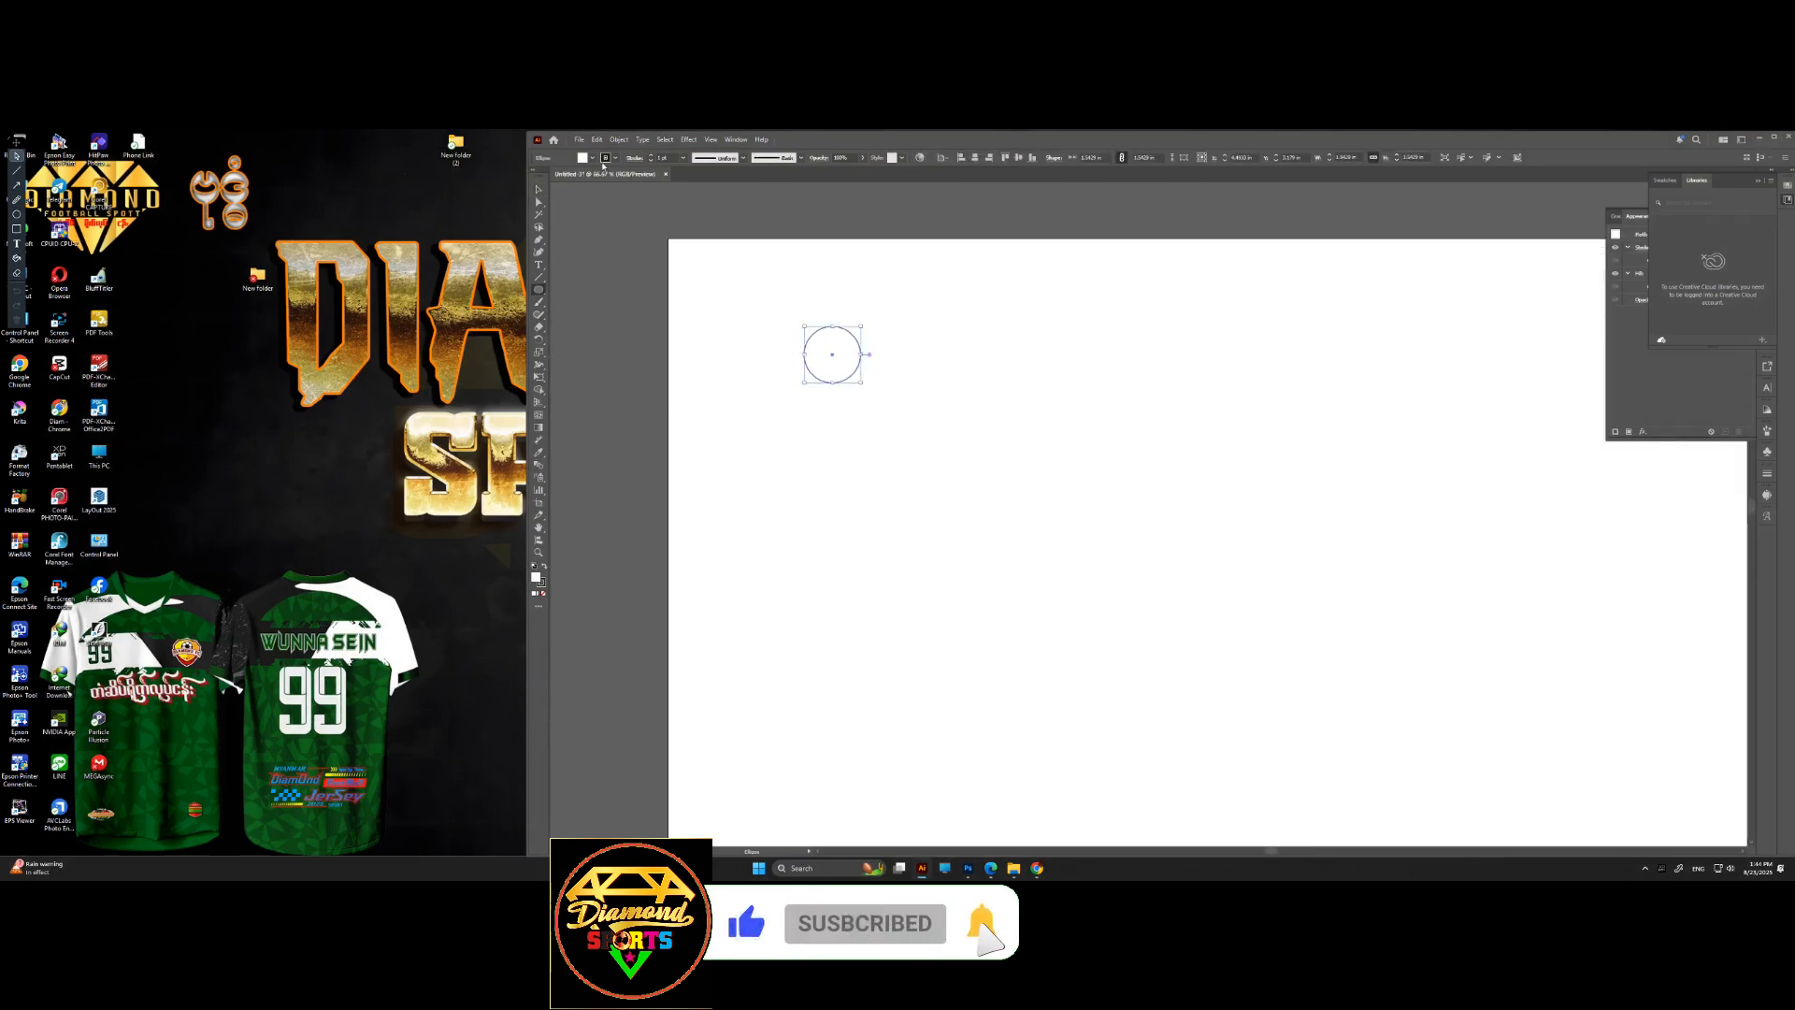
# - Give the circle a bright blue fill and remove its stroke
pyautogui.click(606, 157)
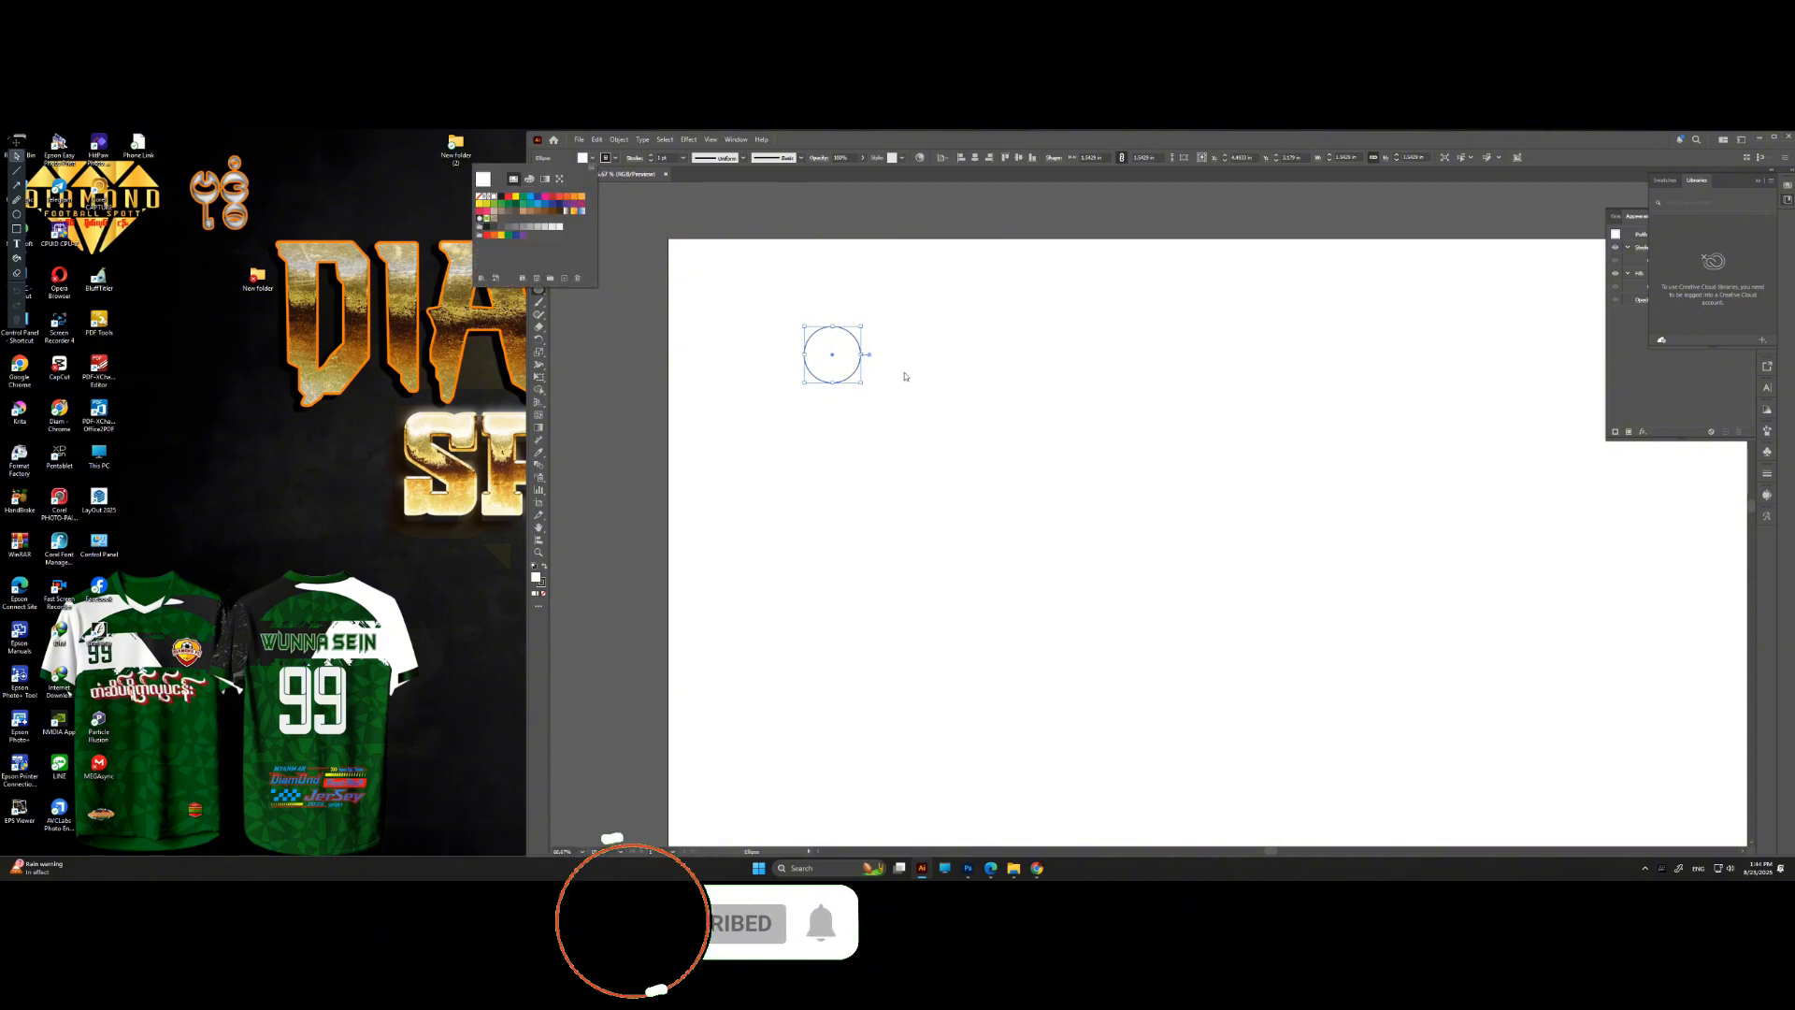
pyautogui.click(585, 157)
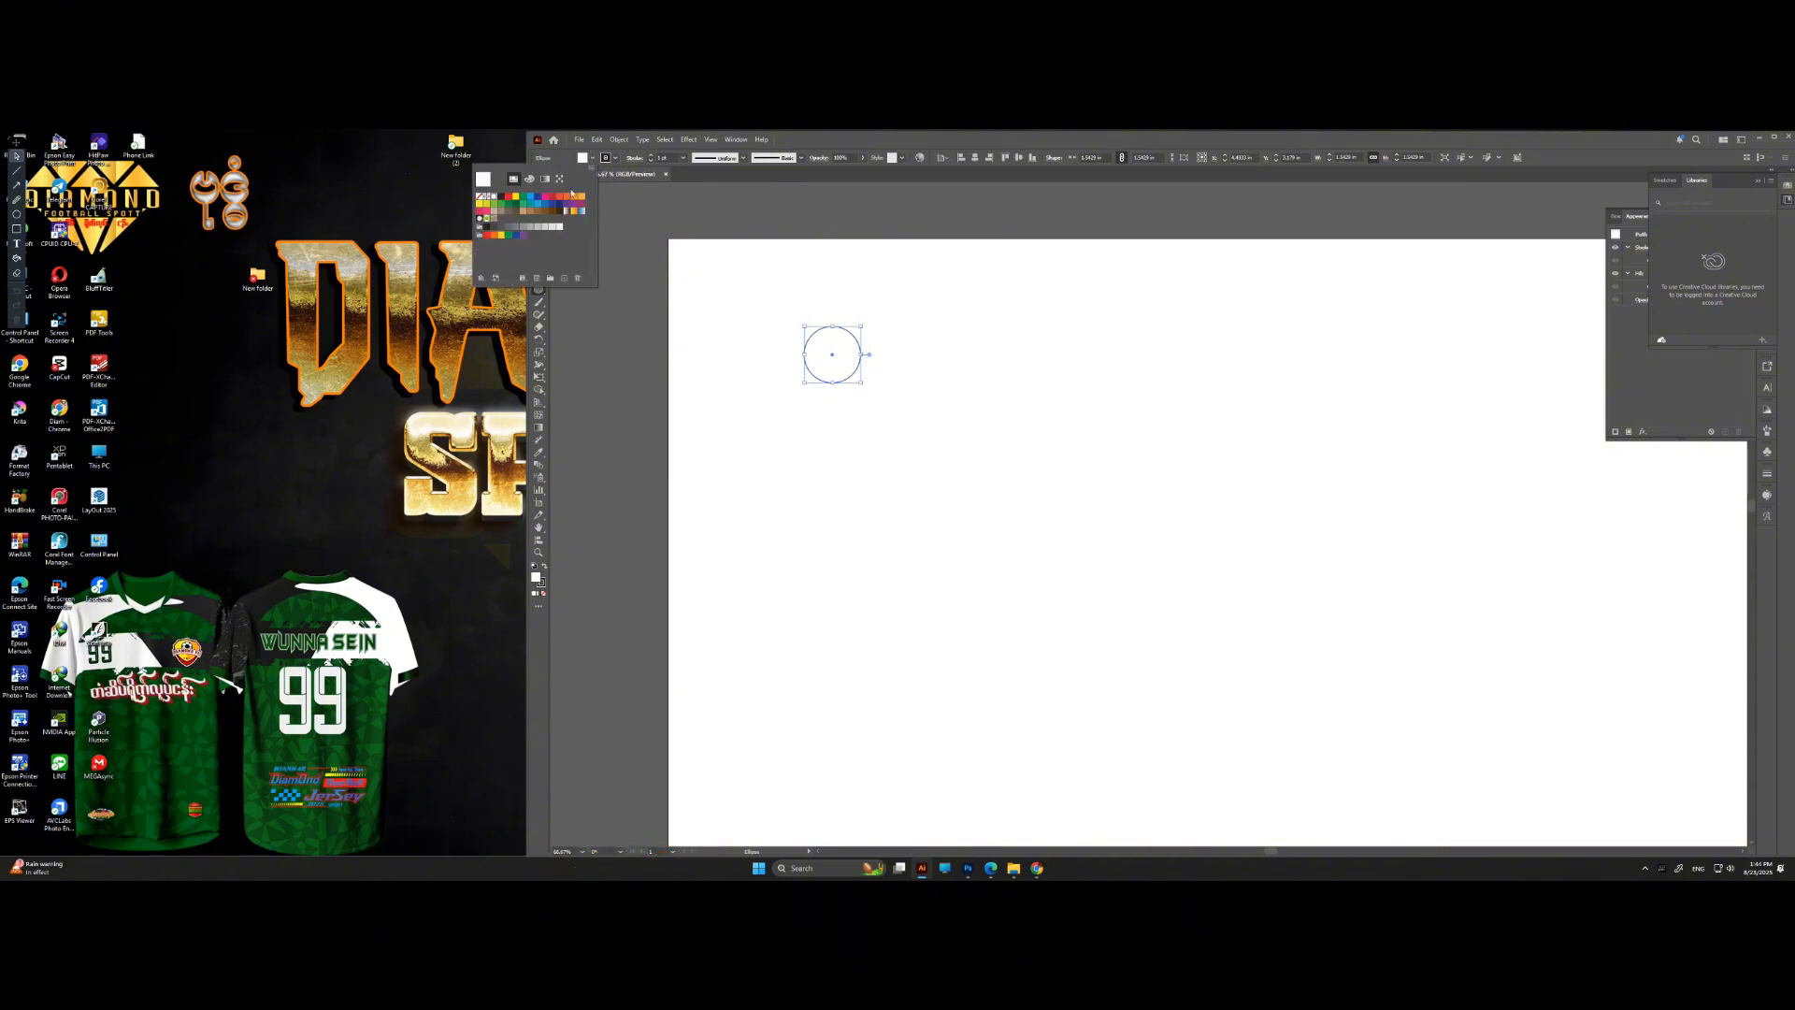
pyautogui.click(531, 198)
pyautogui.click(641, 184)
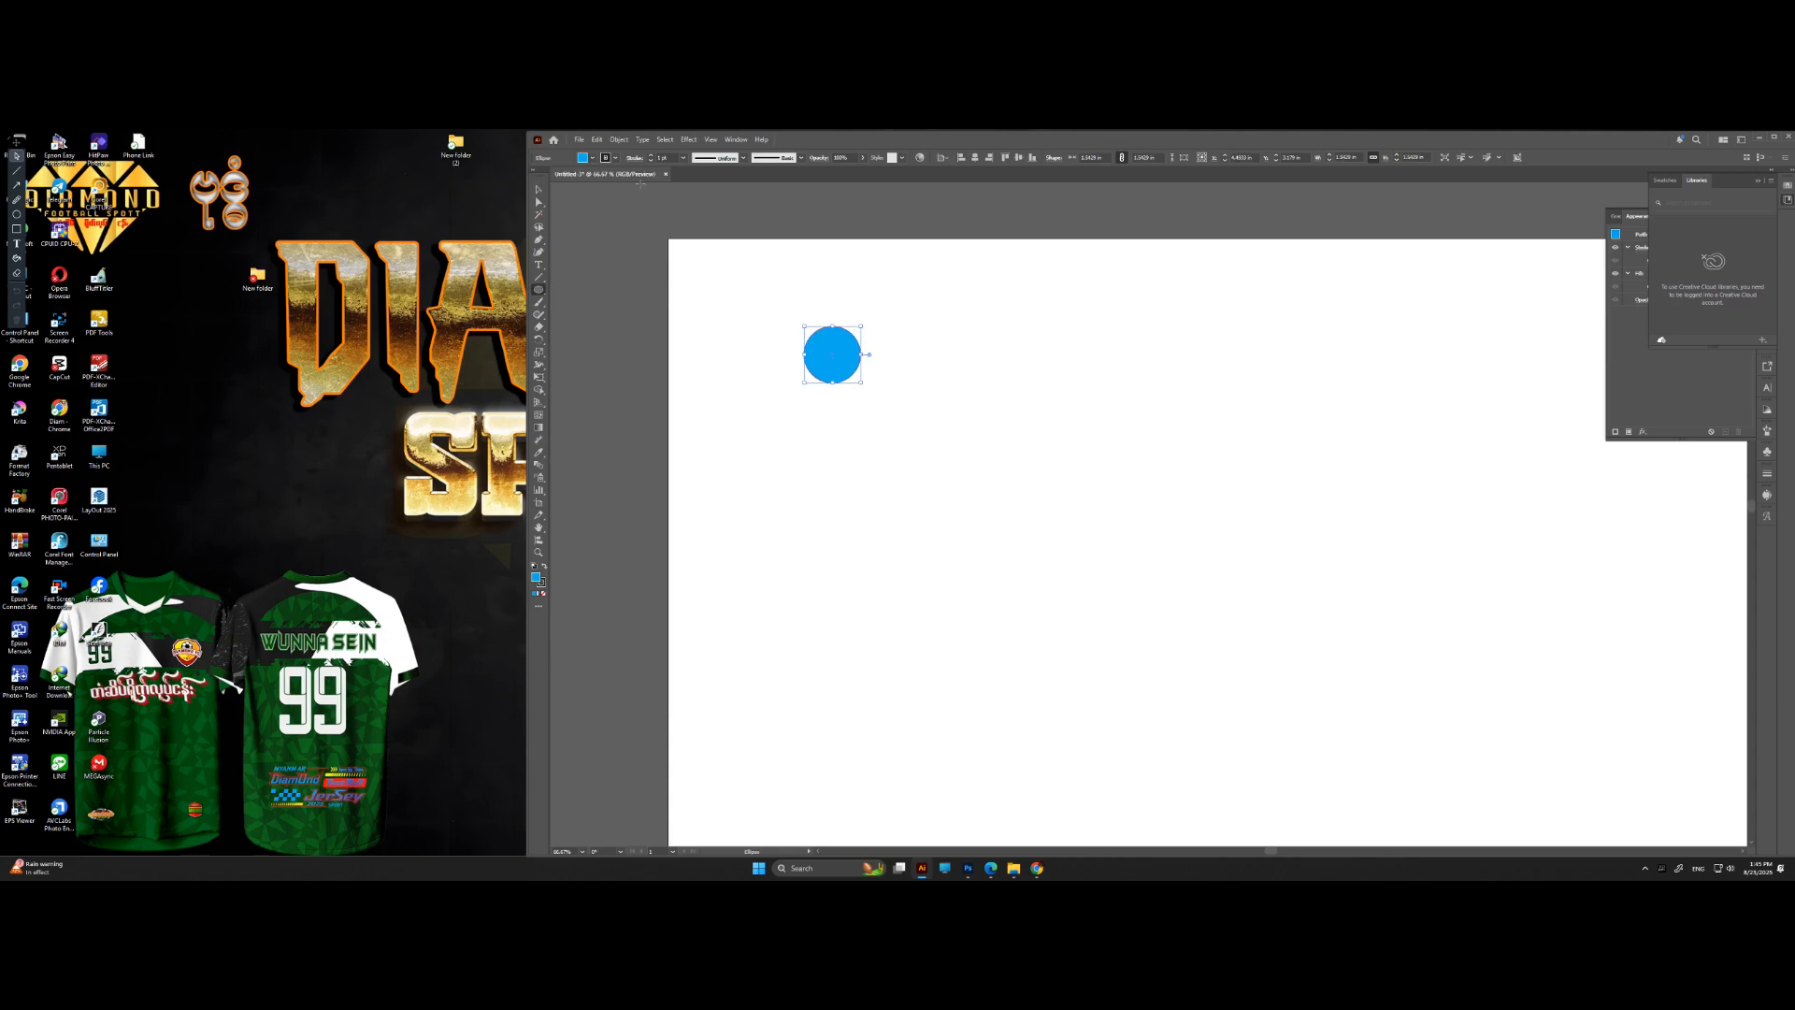
pyautogui.click(617, 158)
pyautogui.click(504, 199)
# - Move the circle to the artboard's upper-left corner, repeat touching copies in a row across the artboard, and delete the overhanging last one
pyautogui.scroll(-3, 762, 398)
pyautogui.scroll(2, 833, 373)
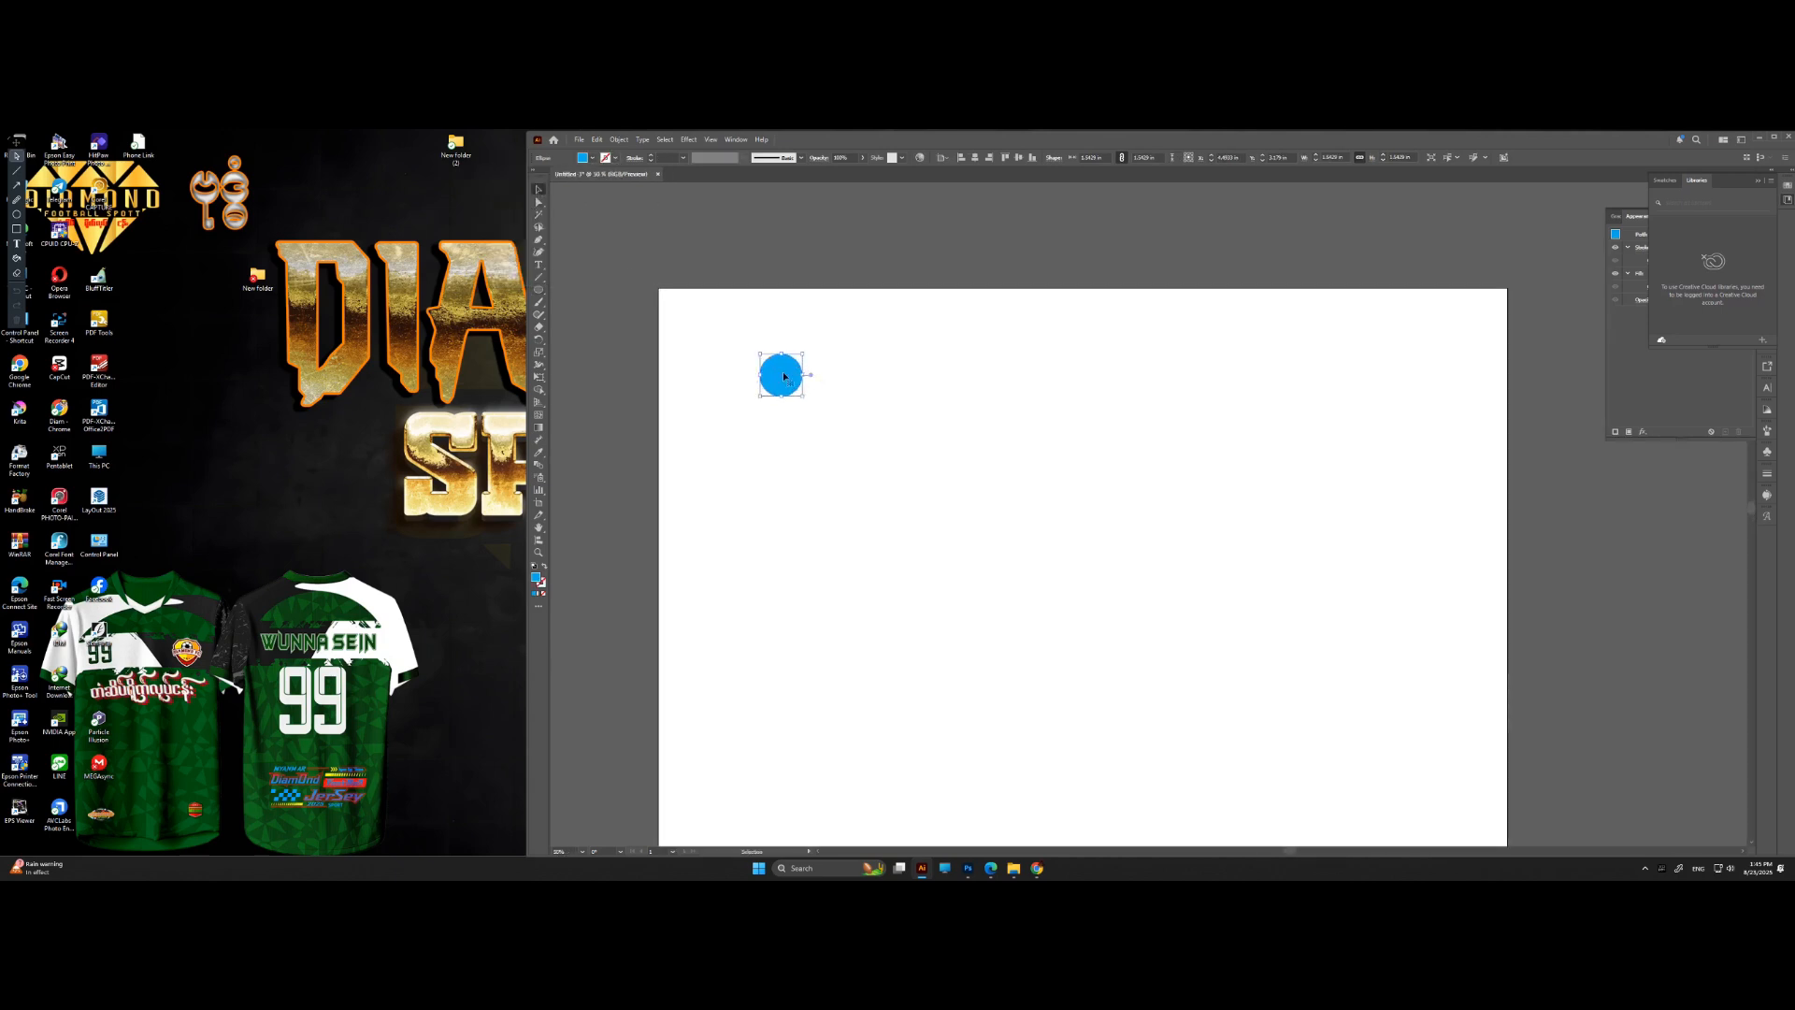
pyautogui.moveTo(780, 374)
pyautogui.mouseDown()
pyautogui.moveTo(712, 341)
pyautogui.moveTo(776, 351)
pyautogui.moveTo(753, 350)
pyautogui.mouseUp()
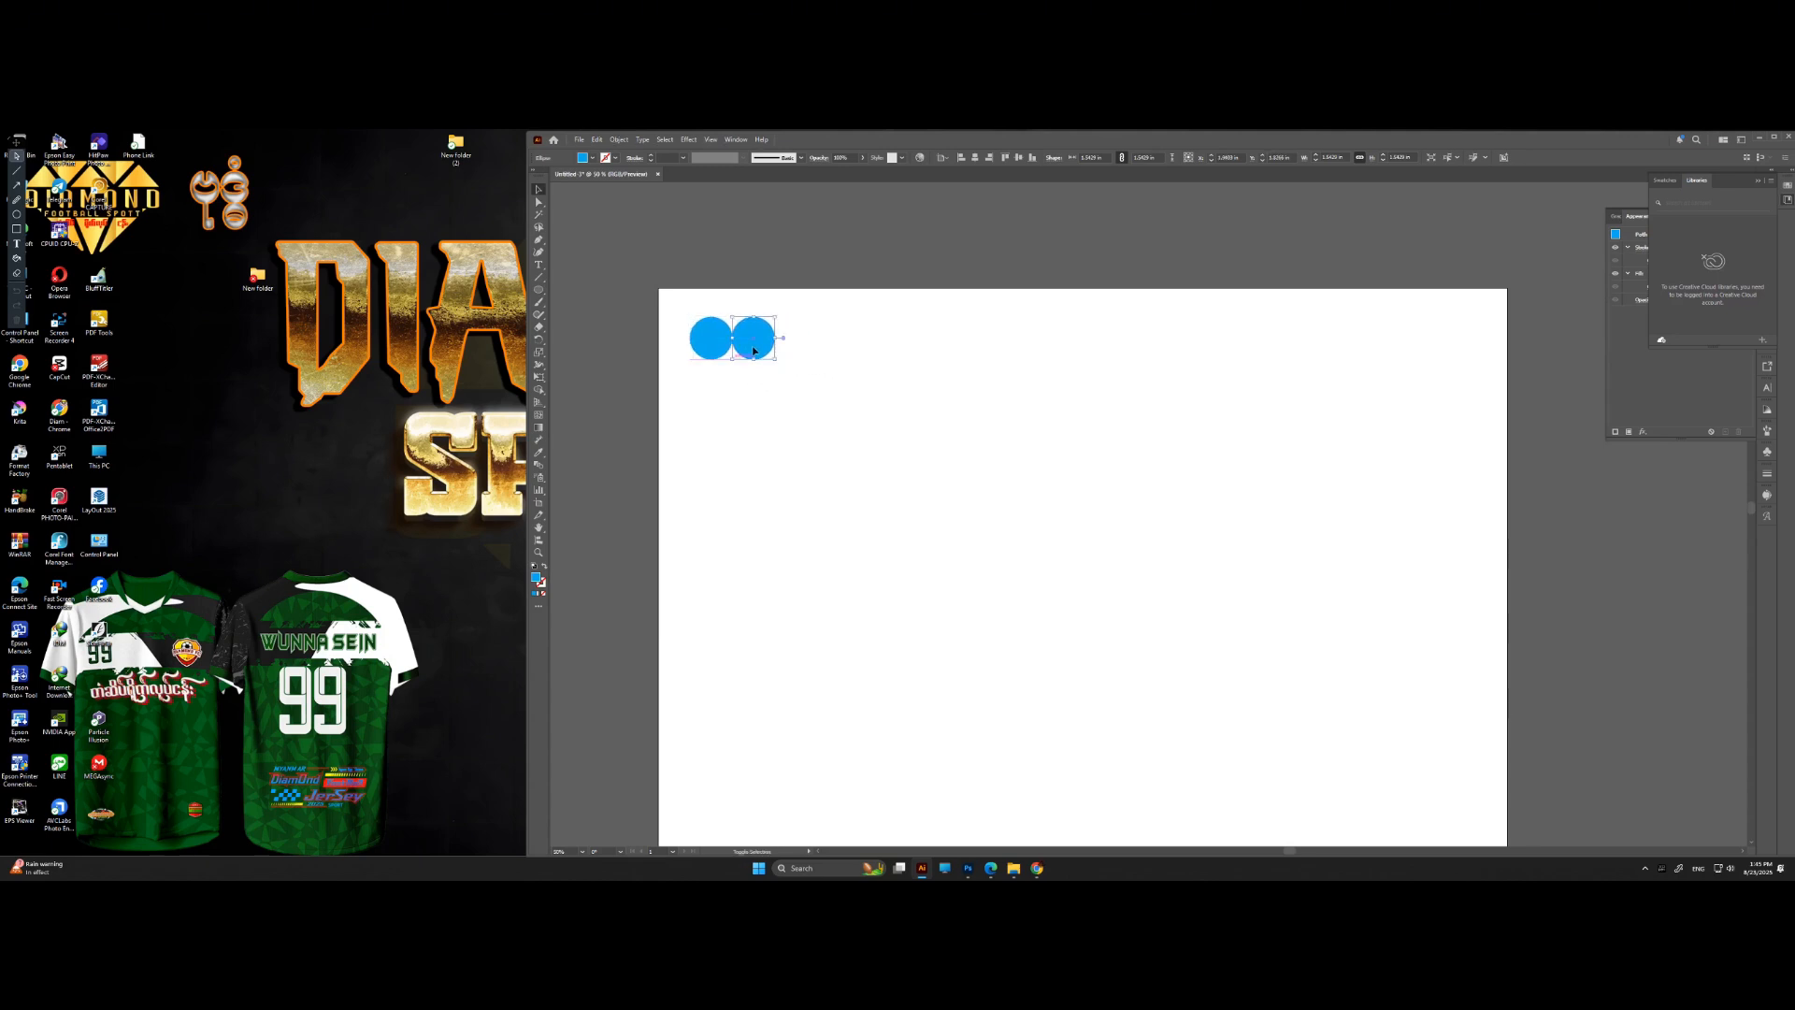
pyautogui.press('a')
pyautogui.press('v')
pyautogui.hotkey('ctrl', 'd')
pyautogui.hotkey('ctrl', 'd')
pyautogui.hotkey('ctrl', 'd')
pyautogui.hotkey('ctrl', 'd')
pyautogui.hotkey('ctrl', 'd')
pyautogui.hotkey('ctrl', 'd')
pyautogui.hotkey('ctrl', 'd')
pyautogui.hotkey('ctrl', 'd')
pyautogui.hotkey('ctrl', 'd')
pyautogui.hotkey('ctrl', 'd')
pyautogui.hotkey('ctrl', 'd')
pyautogui.hotkey('ctrl', 'd')
pyautogui.hotkey('ctrl', 'd')
pyautogui.hotkey('ctrl', 'd')
pyautogui.hotkey('ctrl', 'd')
pyautogui.hotkey('ctrl', 'd')
pyautogui.hotkey('ctrl', 'd')
pyautogui.hotkey('ctrl', 'd')
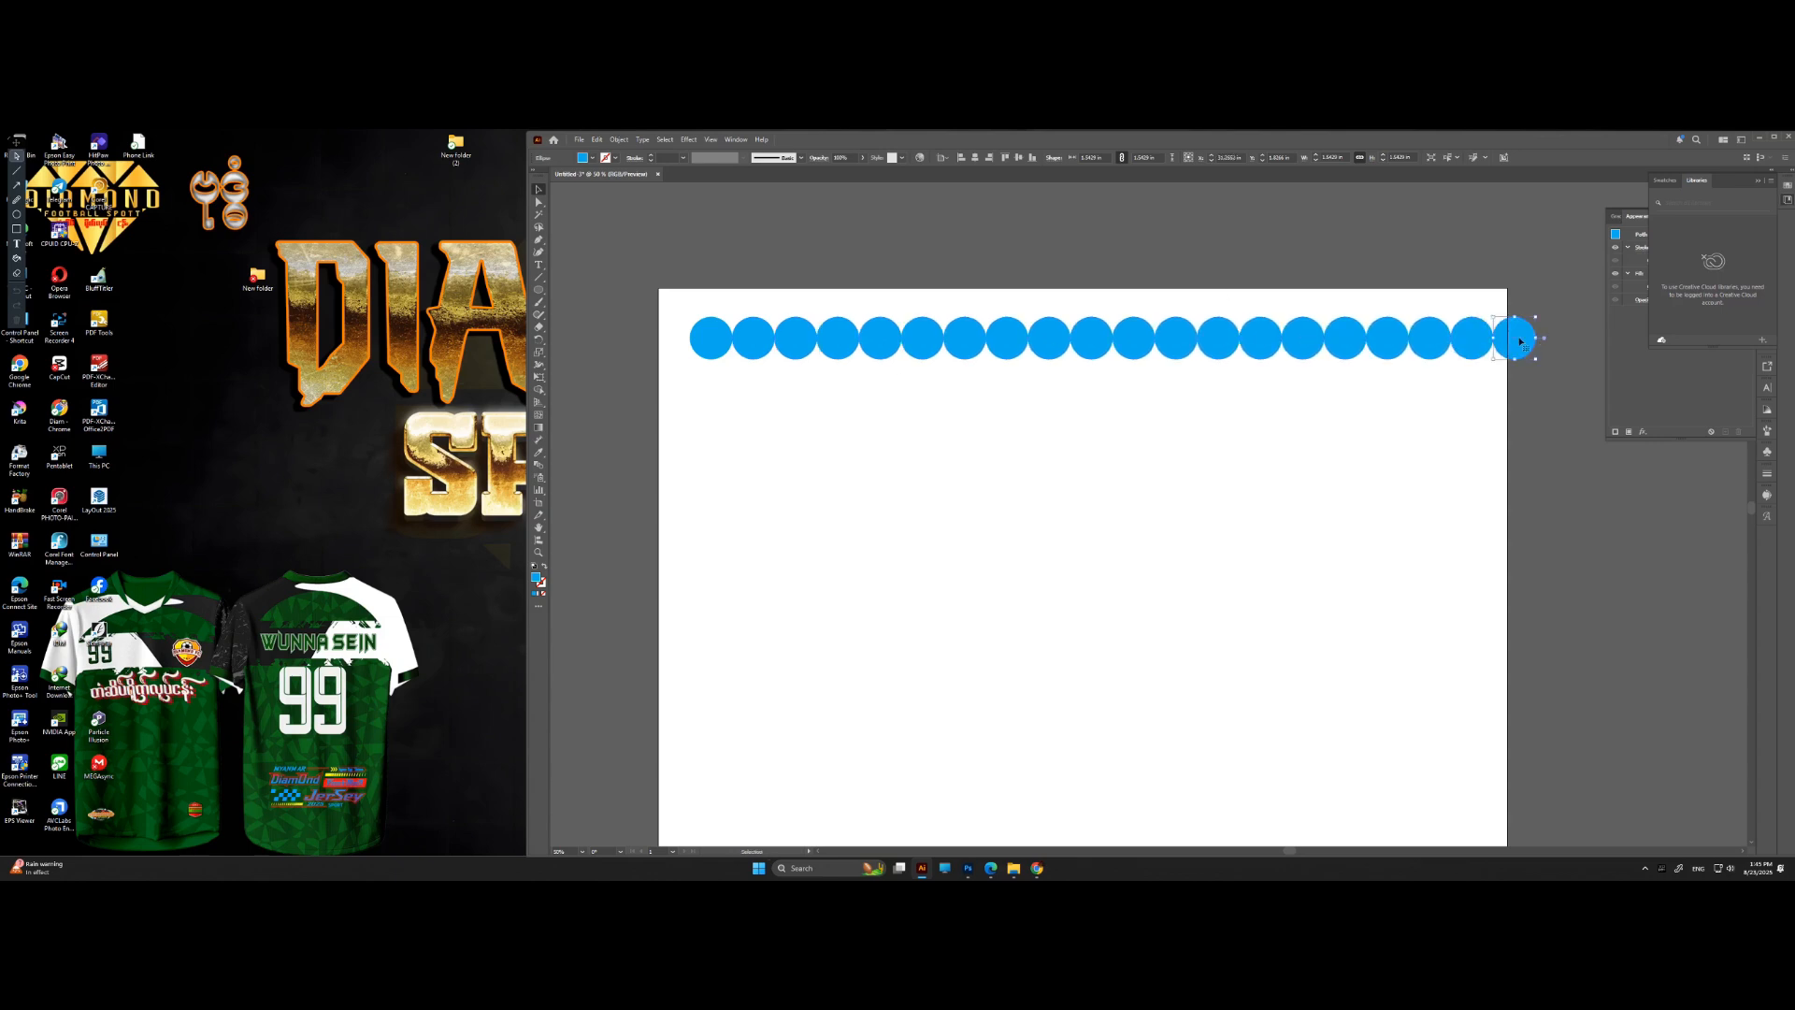
pyautogui.moveTo(1521, 342); pyautogui.dragTo(1525, 386)
pyautogui.press('Delete')
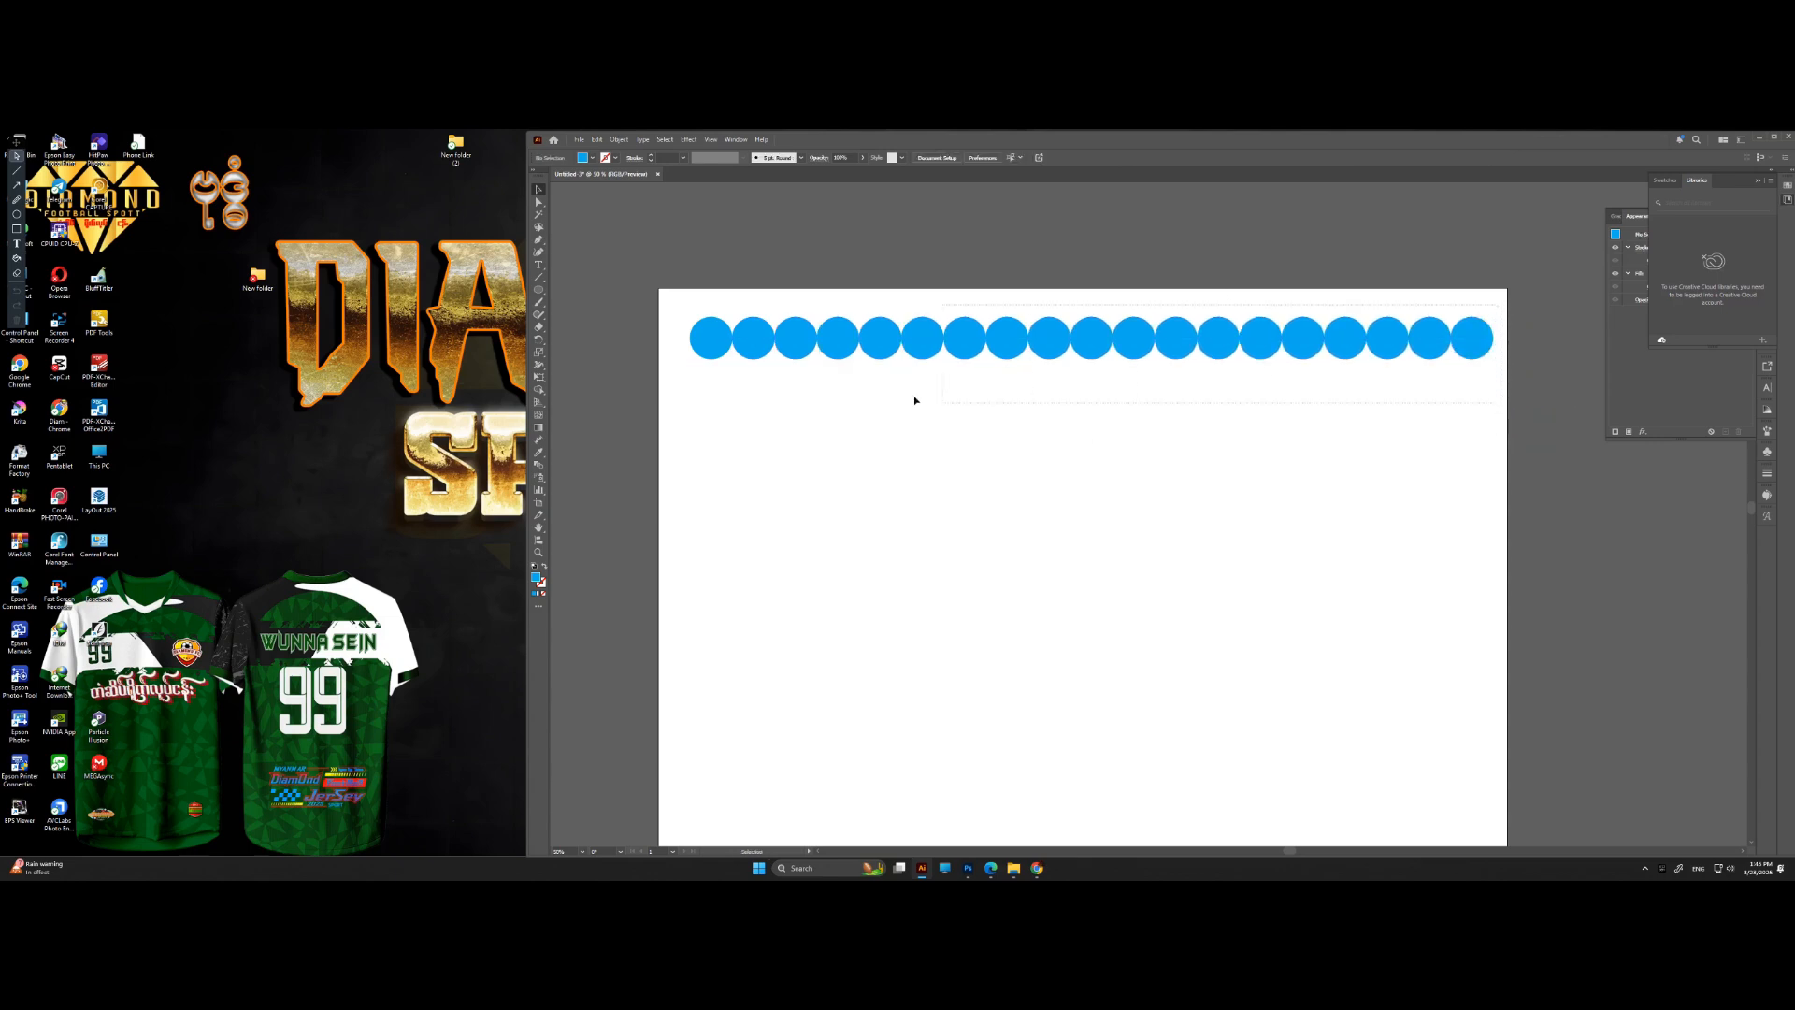
# - Duplicate the whole row of circles directly below, shifted right by half a circle
pyautogui.moveTo(714, 372); pyautogui.dragTo(716, 369)
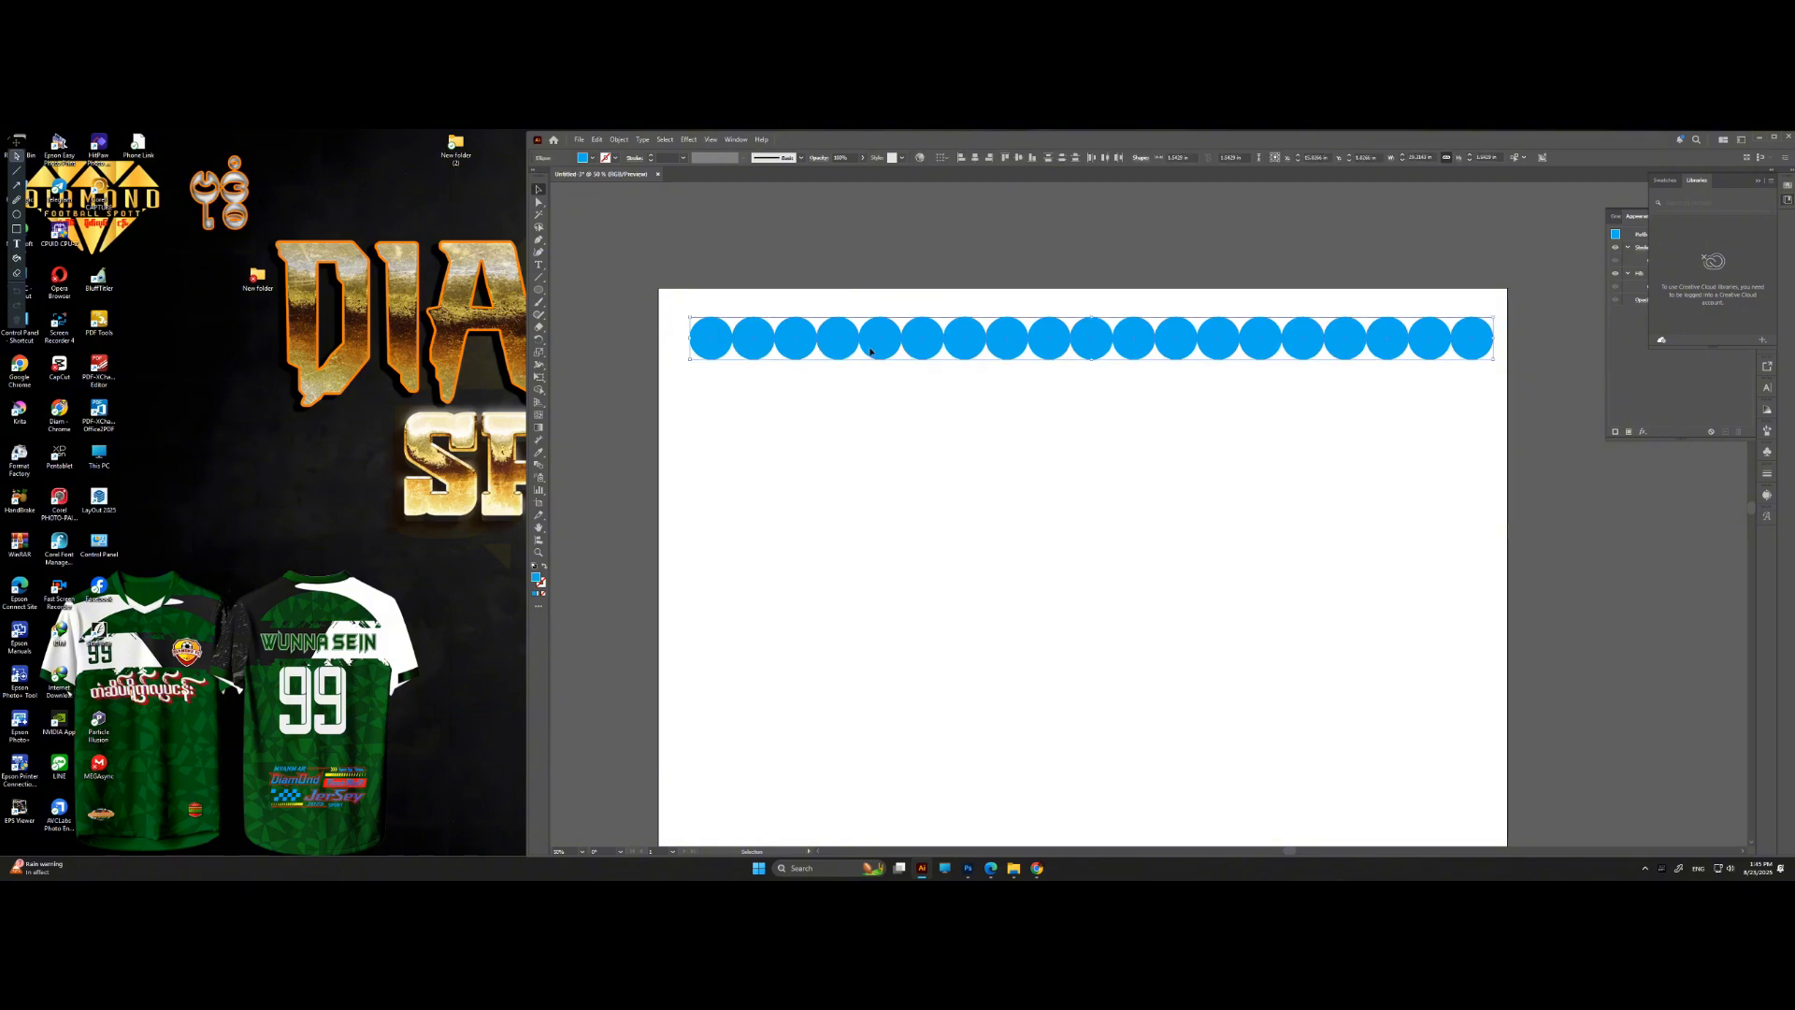
pyautogui.moveTo(871, 352); pyautogui.dragTo(891, 385)
pyautogui.scroll(-2, 892, 385)
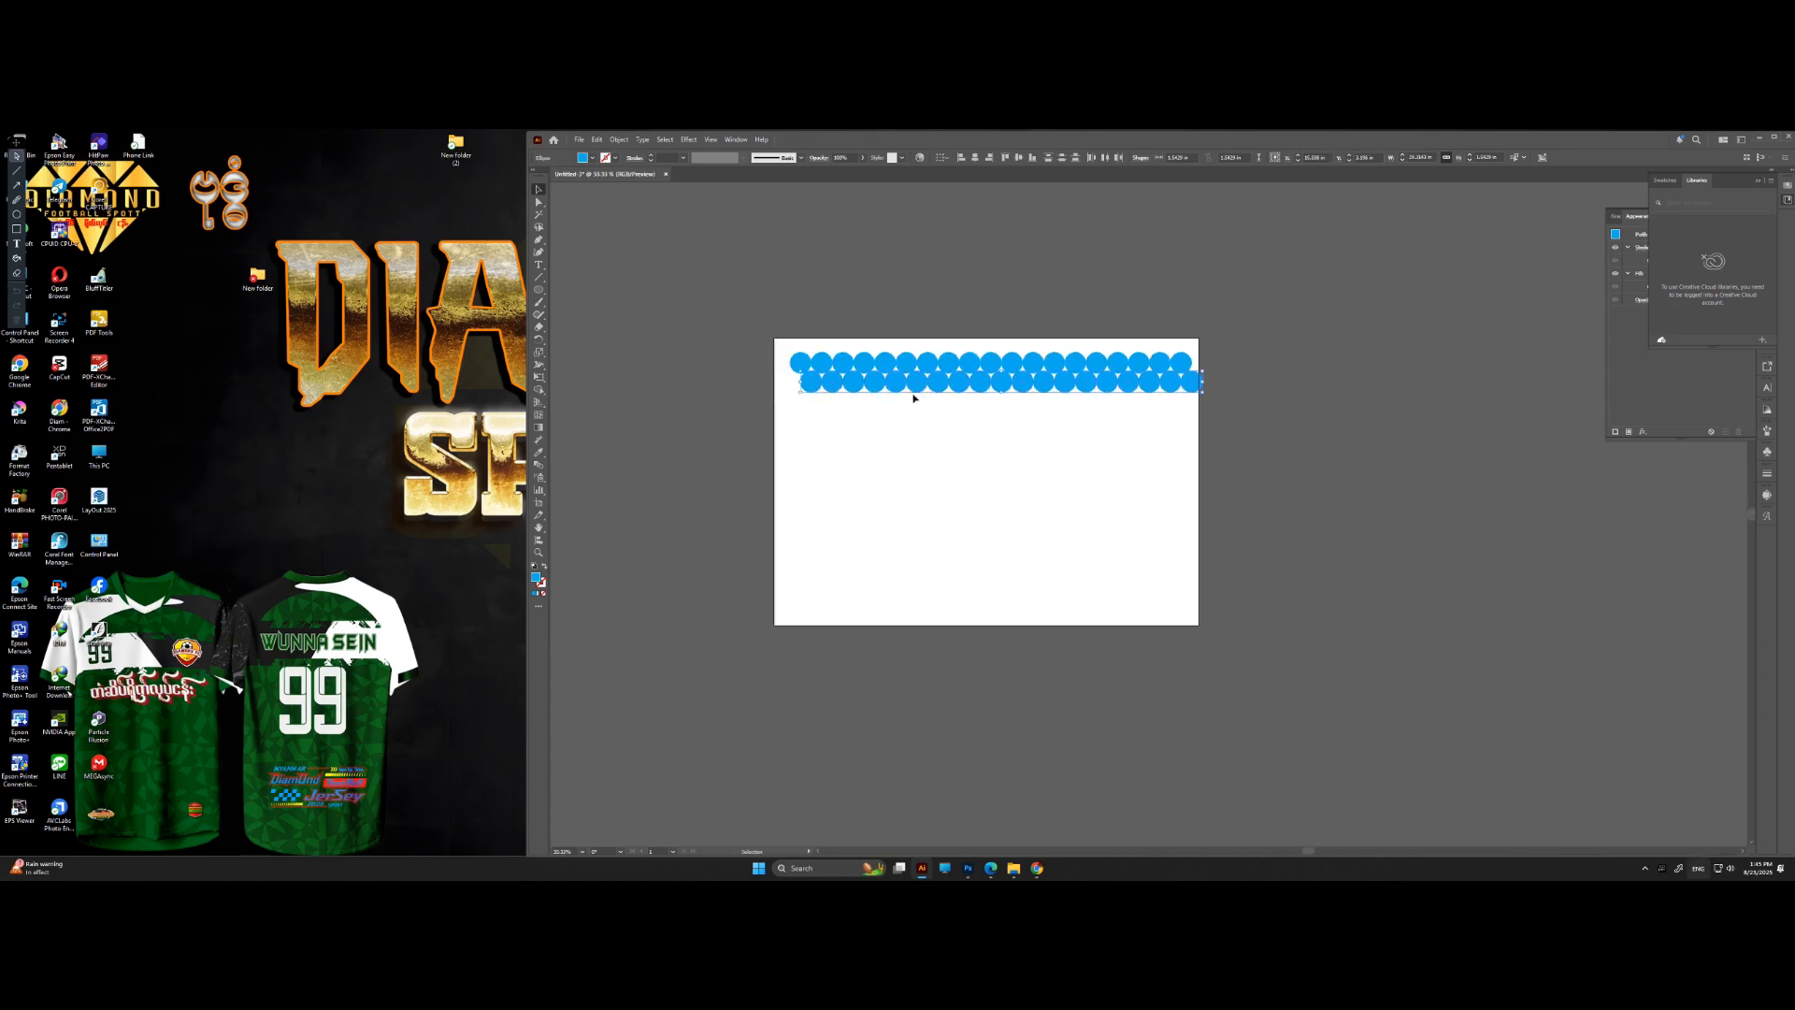
# - Duplicate both rows of circles directly below and repeat the copy to build a staggered grid of 12 rows
pyautogui.click(1242, 380)
pyautogui.hotkey('ctrl', 'a')
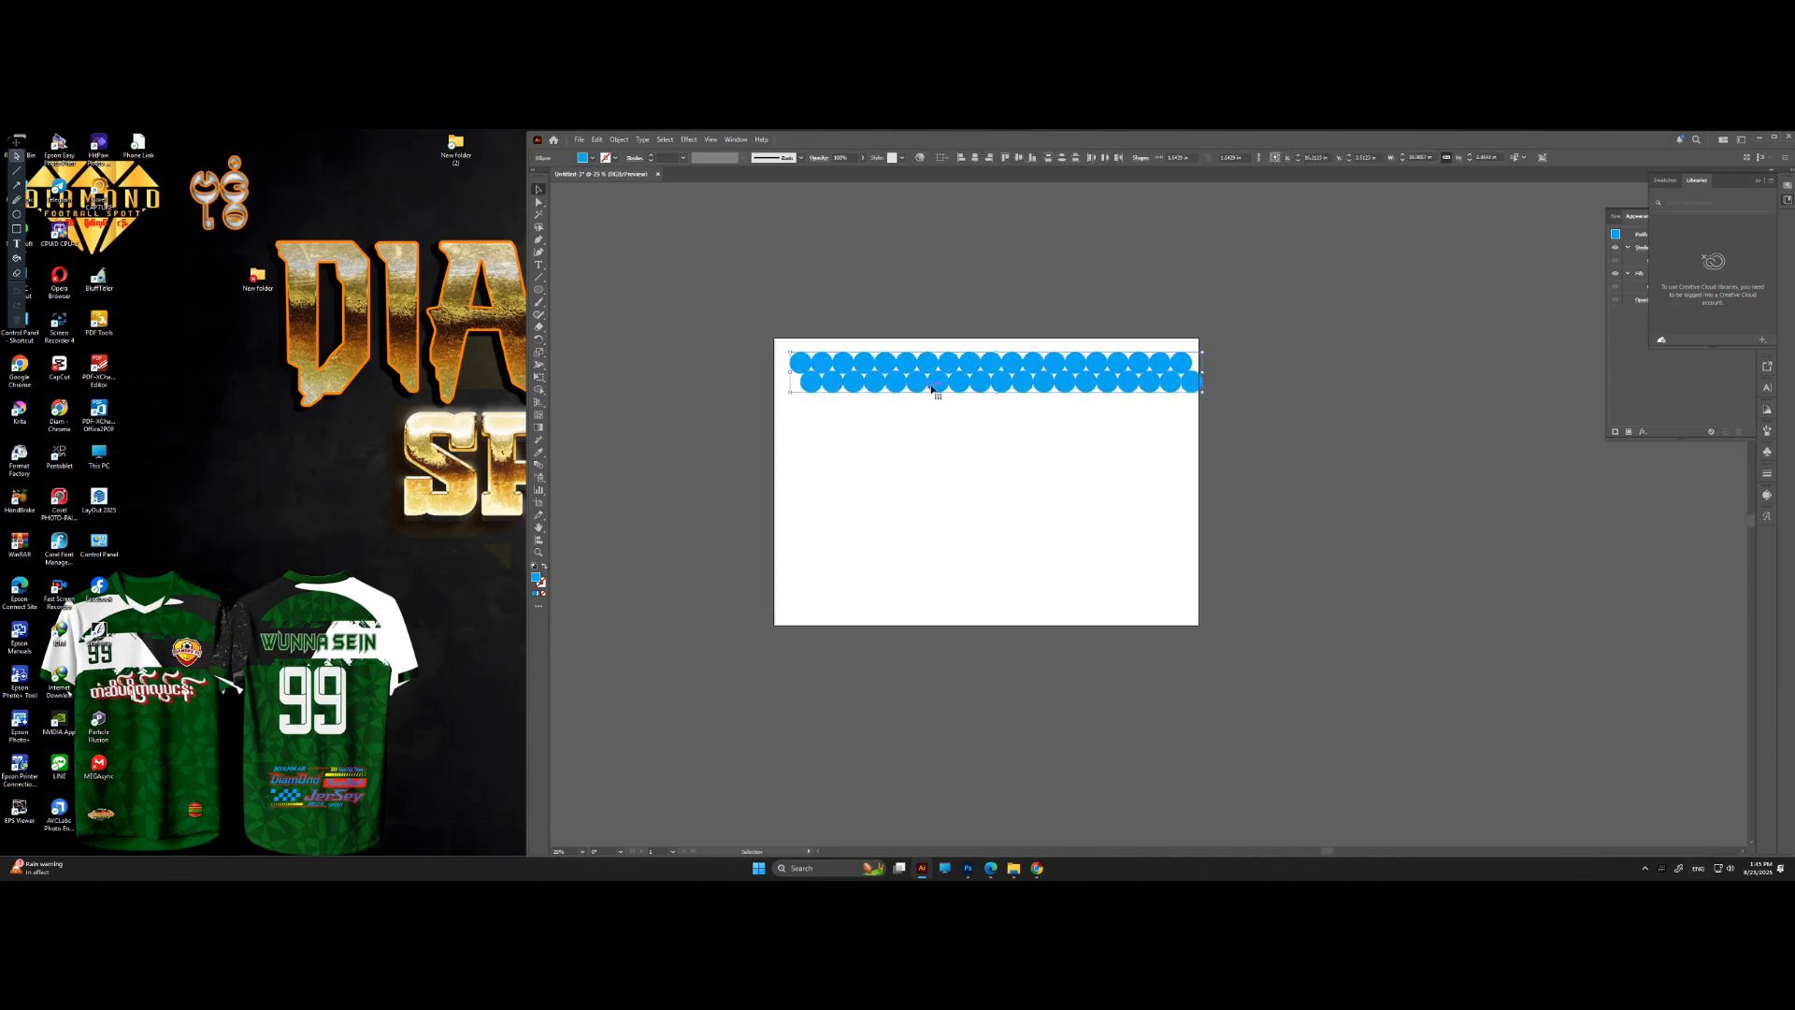
pyautogui.moveTo(931, 388); pyautogui.dragTo(940, 426)
pyautogui.hotkey('ctrl', 'd')
pyautogui.hotkey('ctrl', 'd')
pyautogui.hotkey('ctrl', 'd')
pyautogui.hotkey('ctrl', 'd')
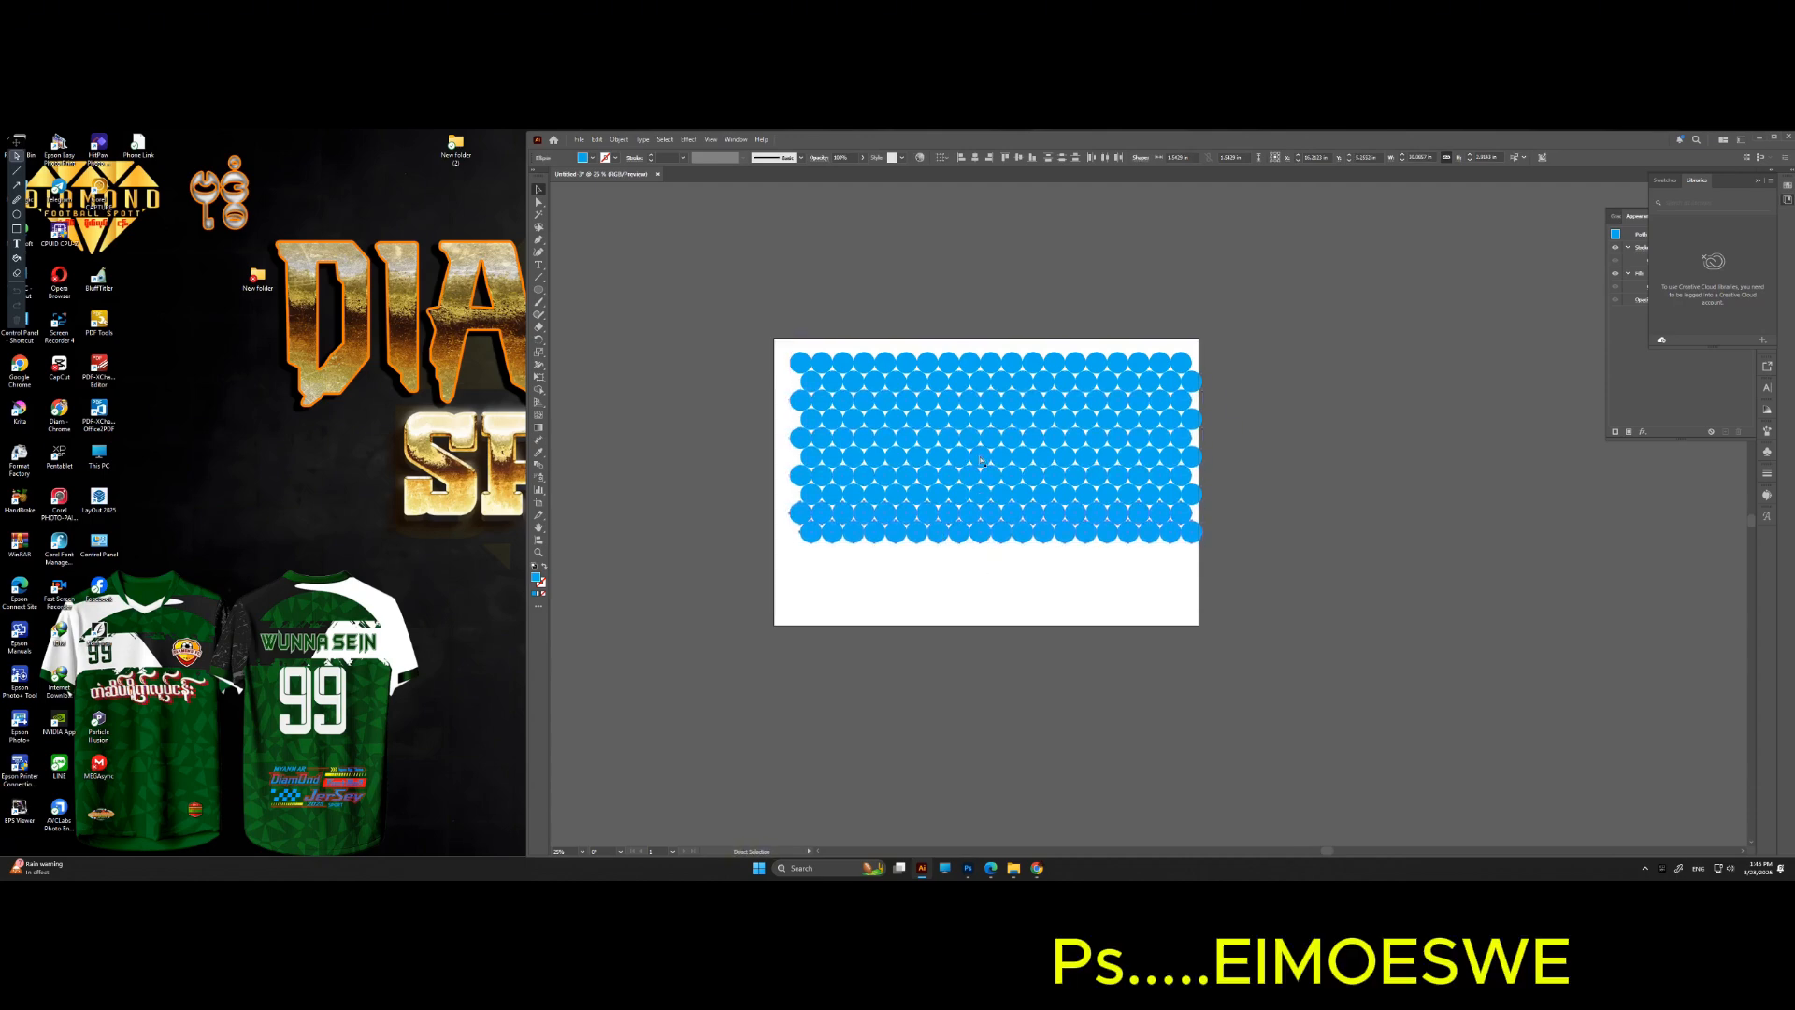
pyautogui.click(1279, 331)
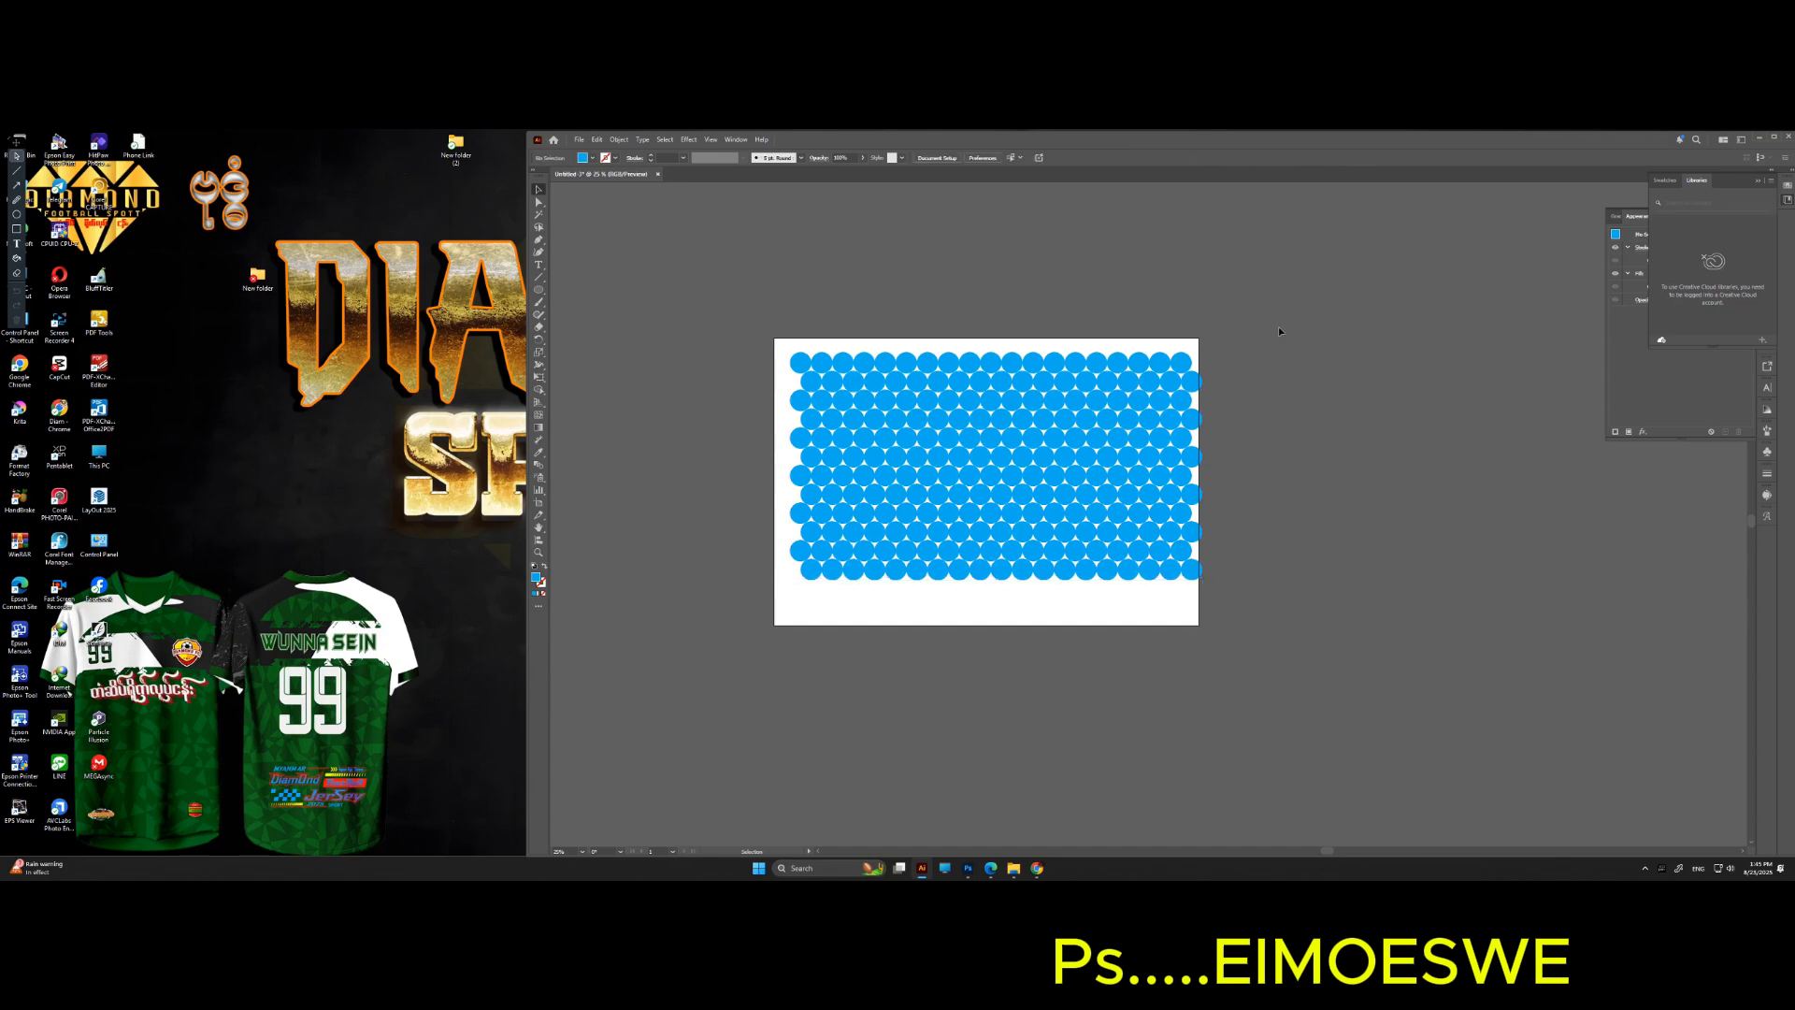
# - Select all the circles in the staggered grid and change their fill to red
pyautogui.hotkey('ctrl', 'a')
pyautogui.click(592, 158)
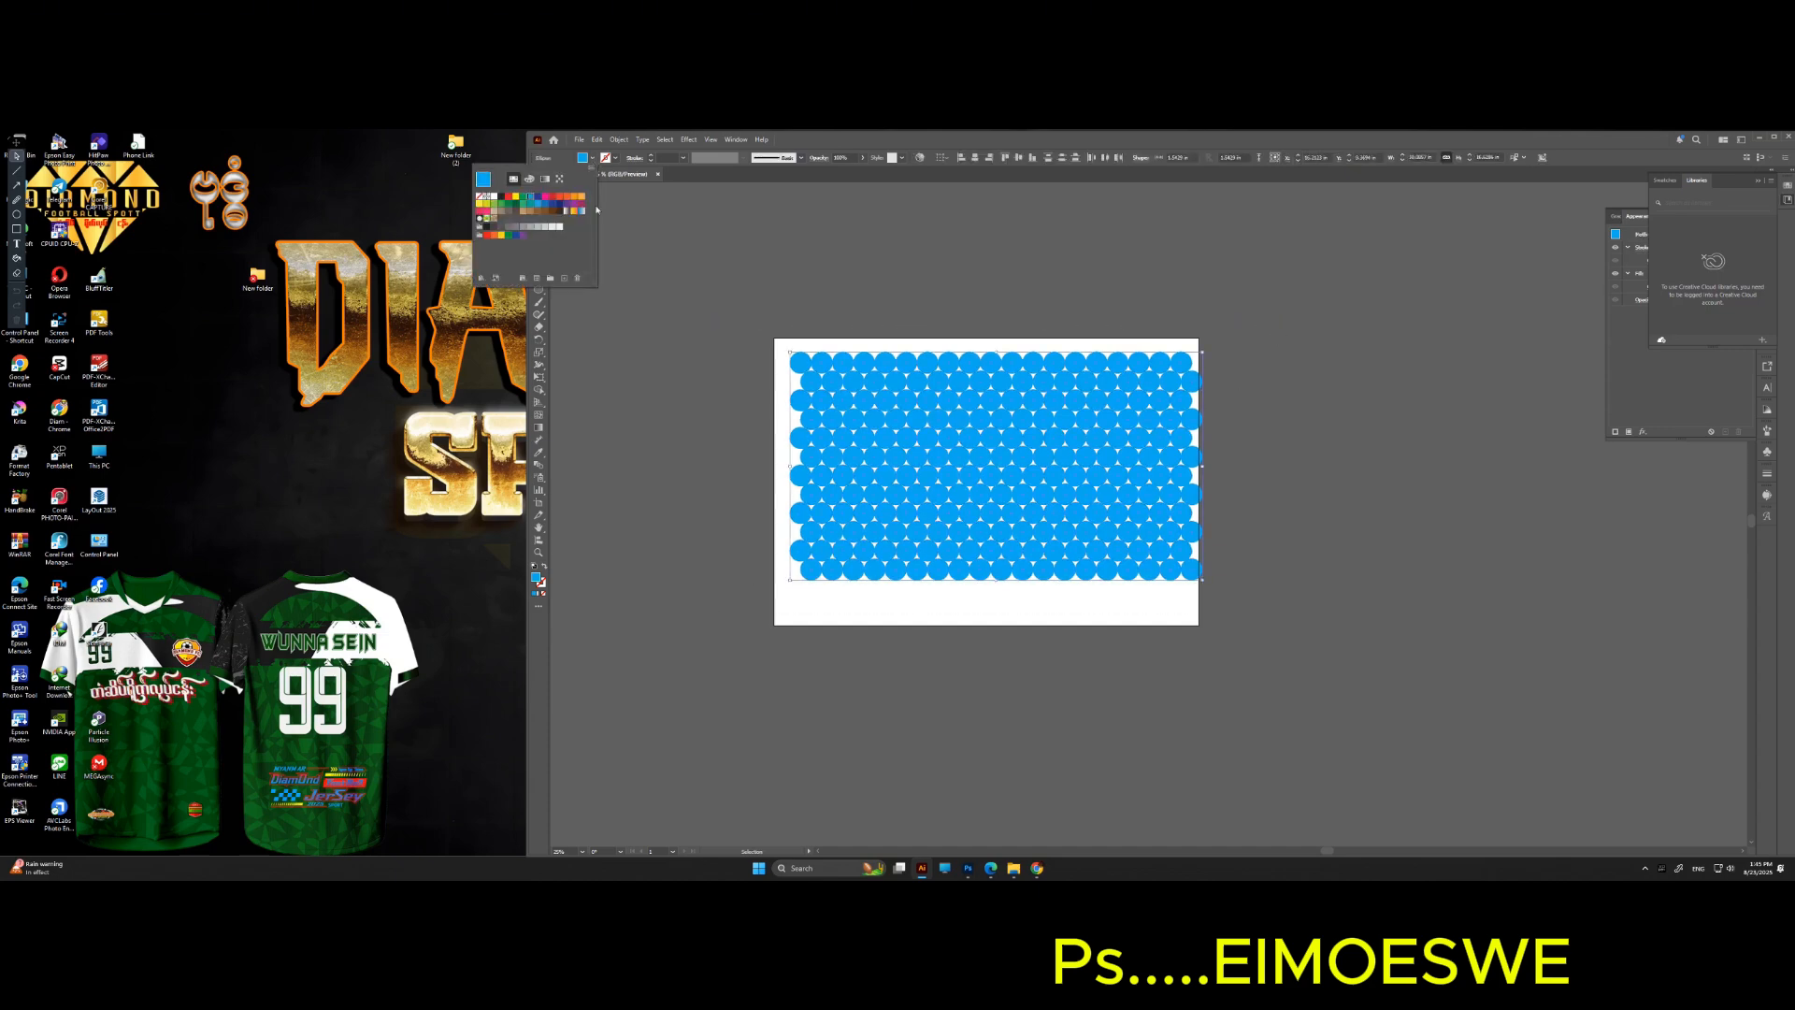
pyautogui.click(572, 202)
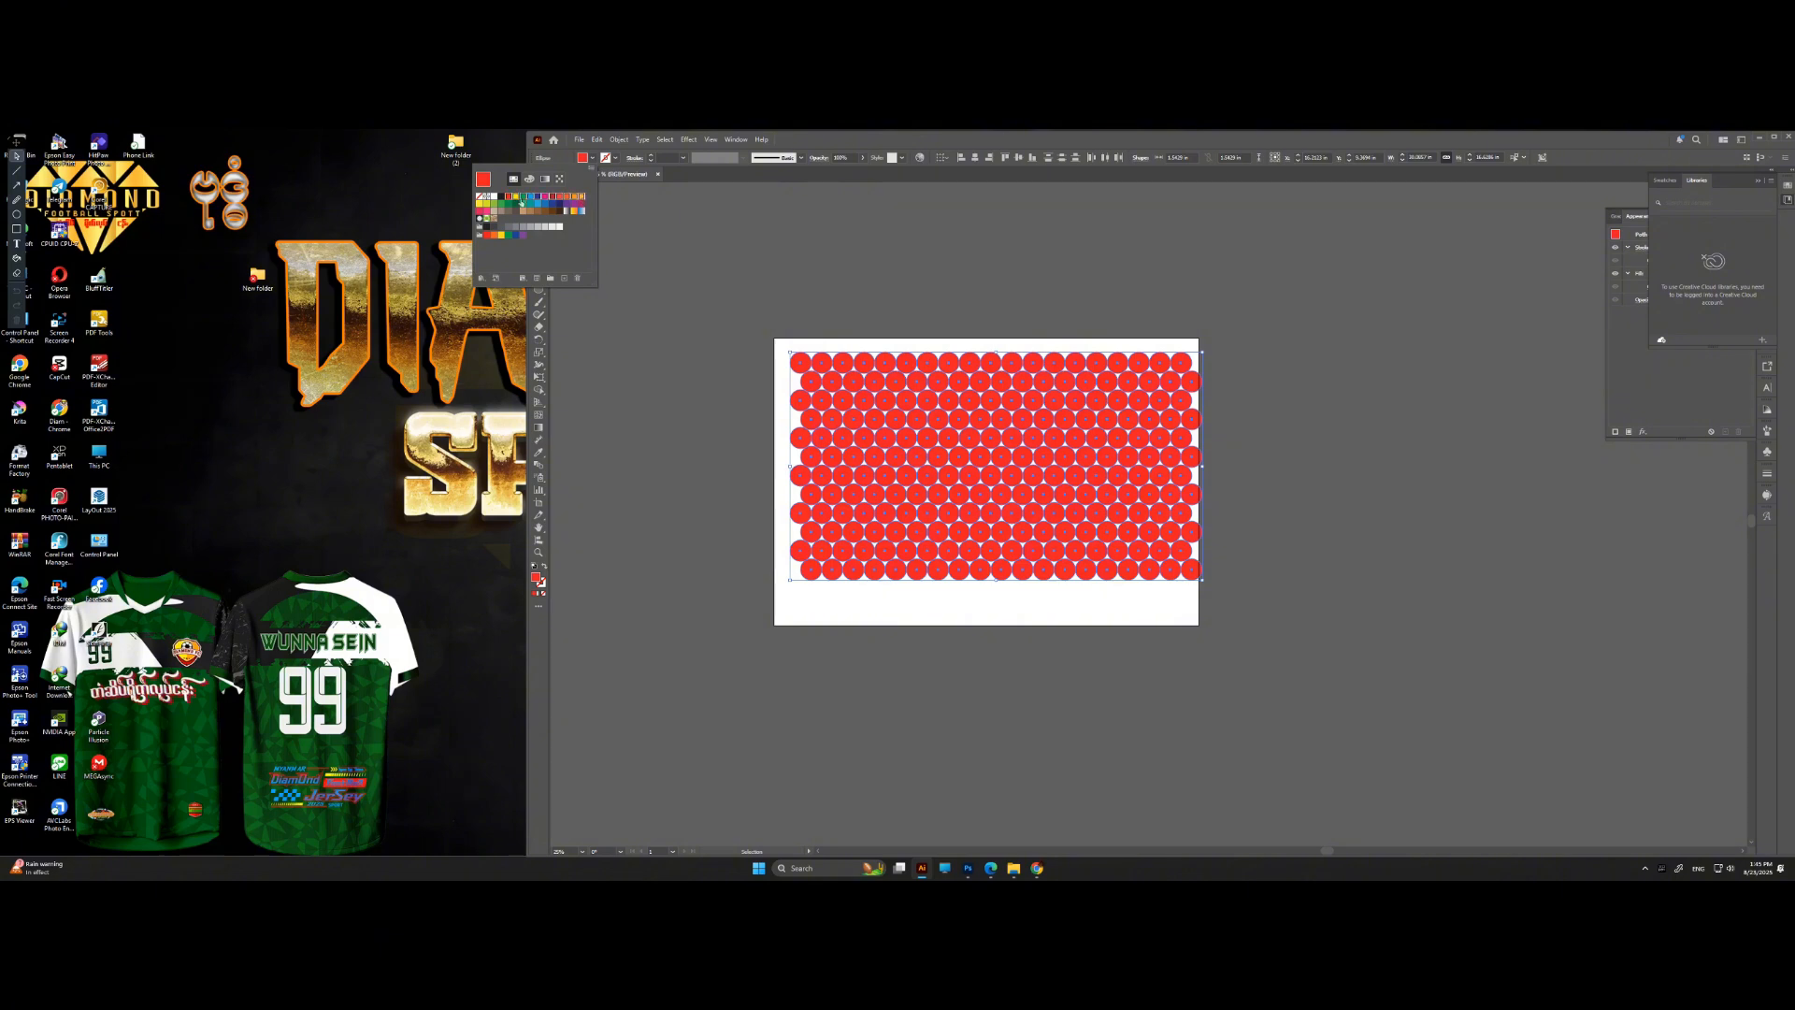
# - Try the replaceItems script on the selected circles with the object in buffer as the replacement
pyautogui.click(580, 140)
pyautogui.click(580, 140)
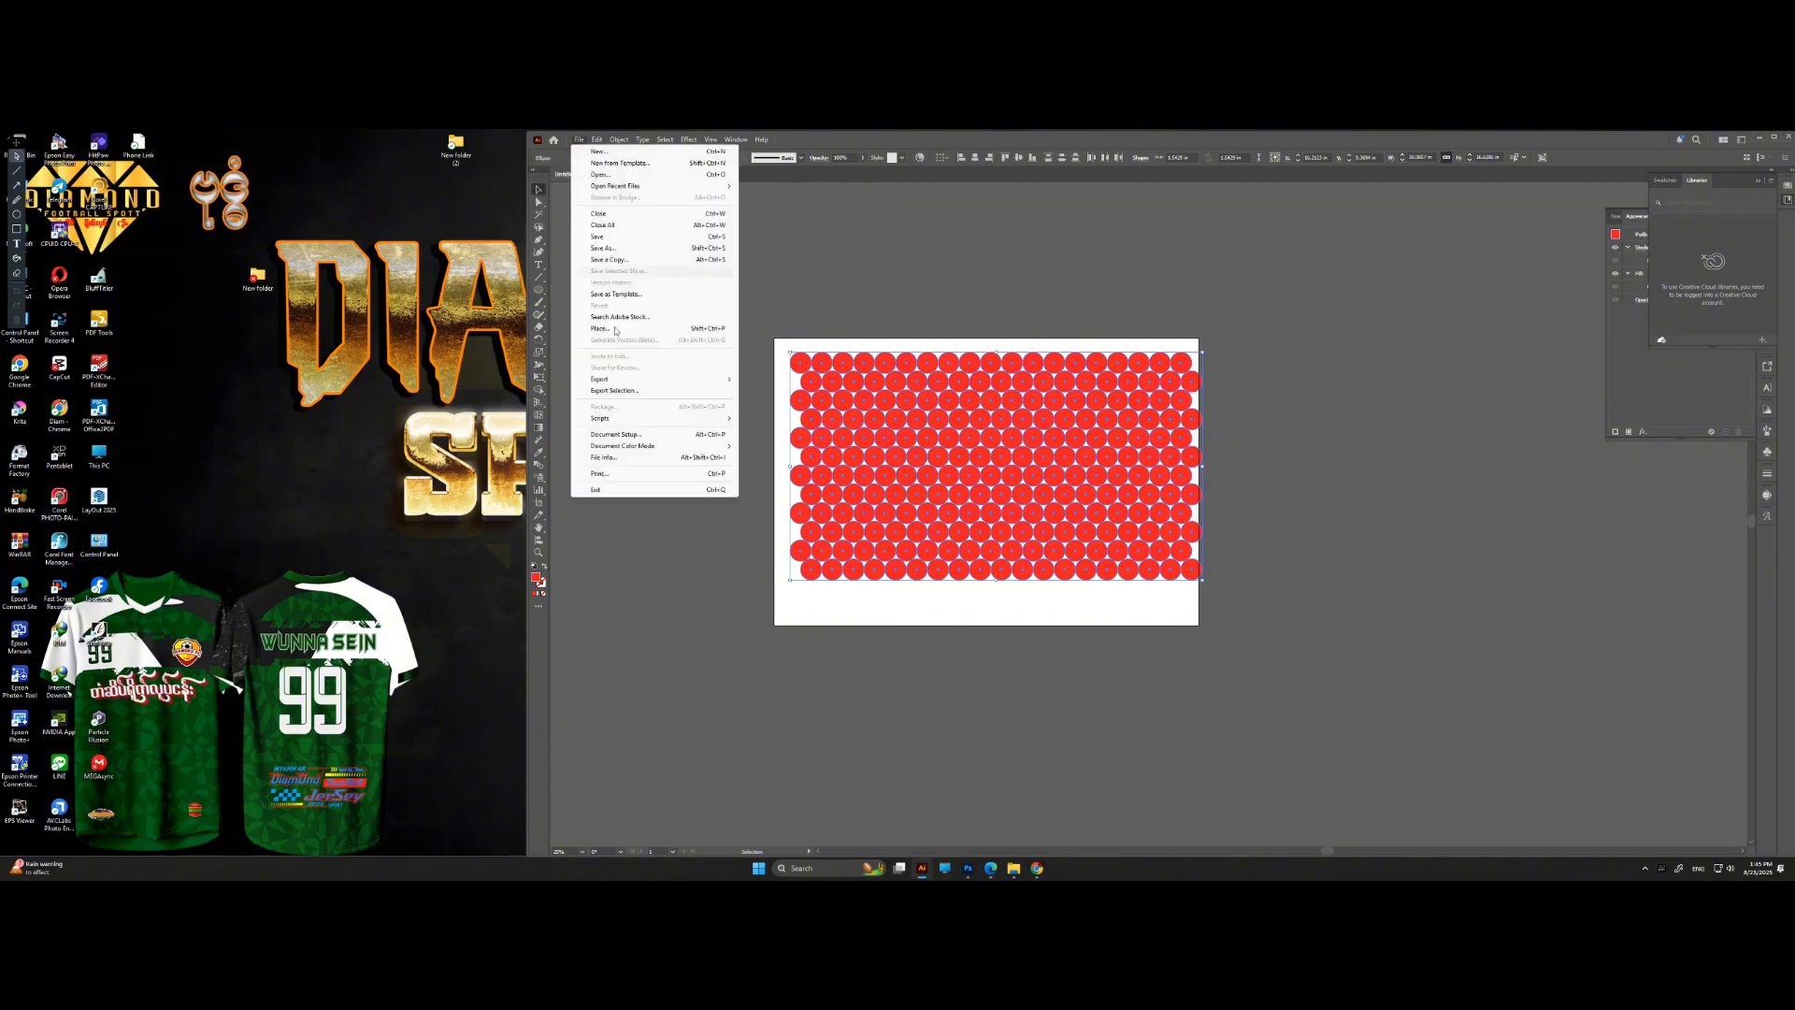
pyautogui.moveTo(617, 418)
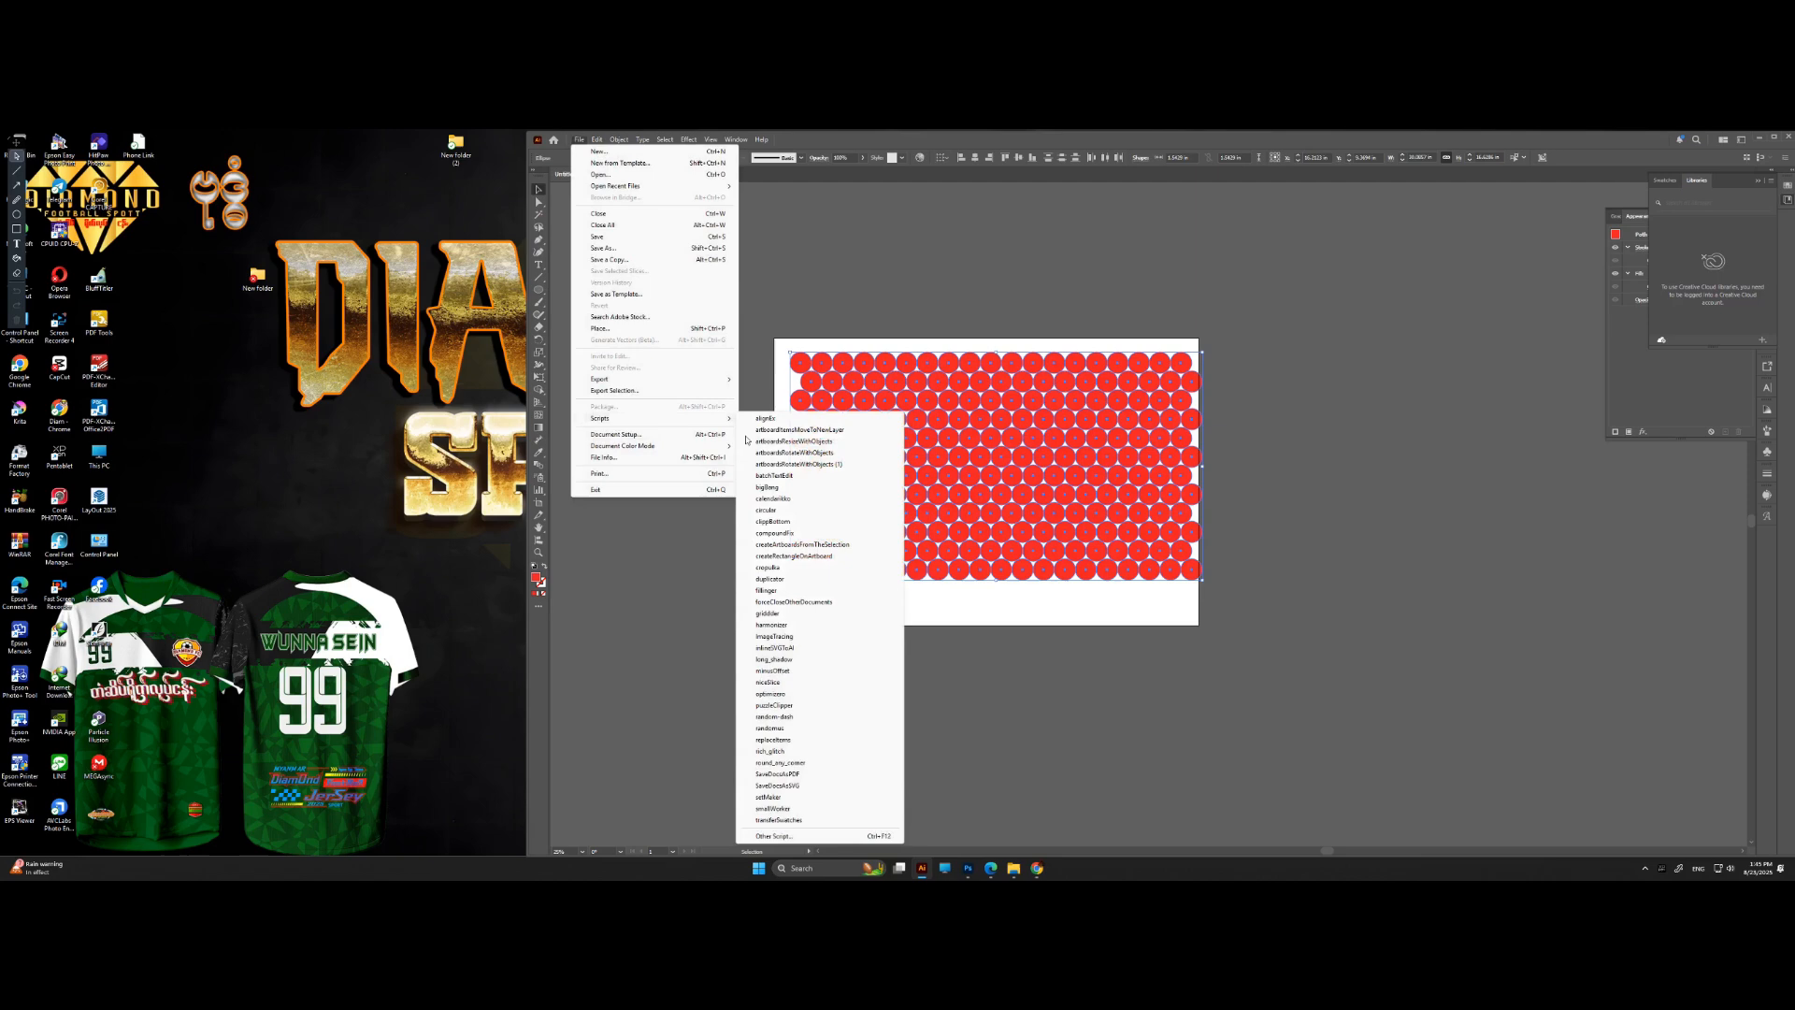
pyautogui.click(773, 739)
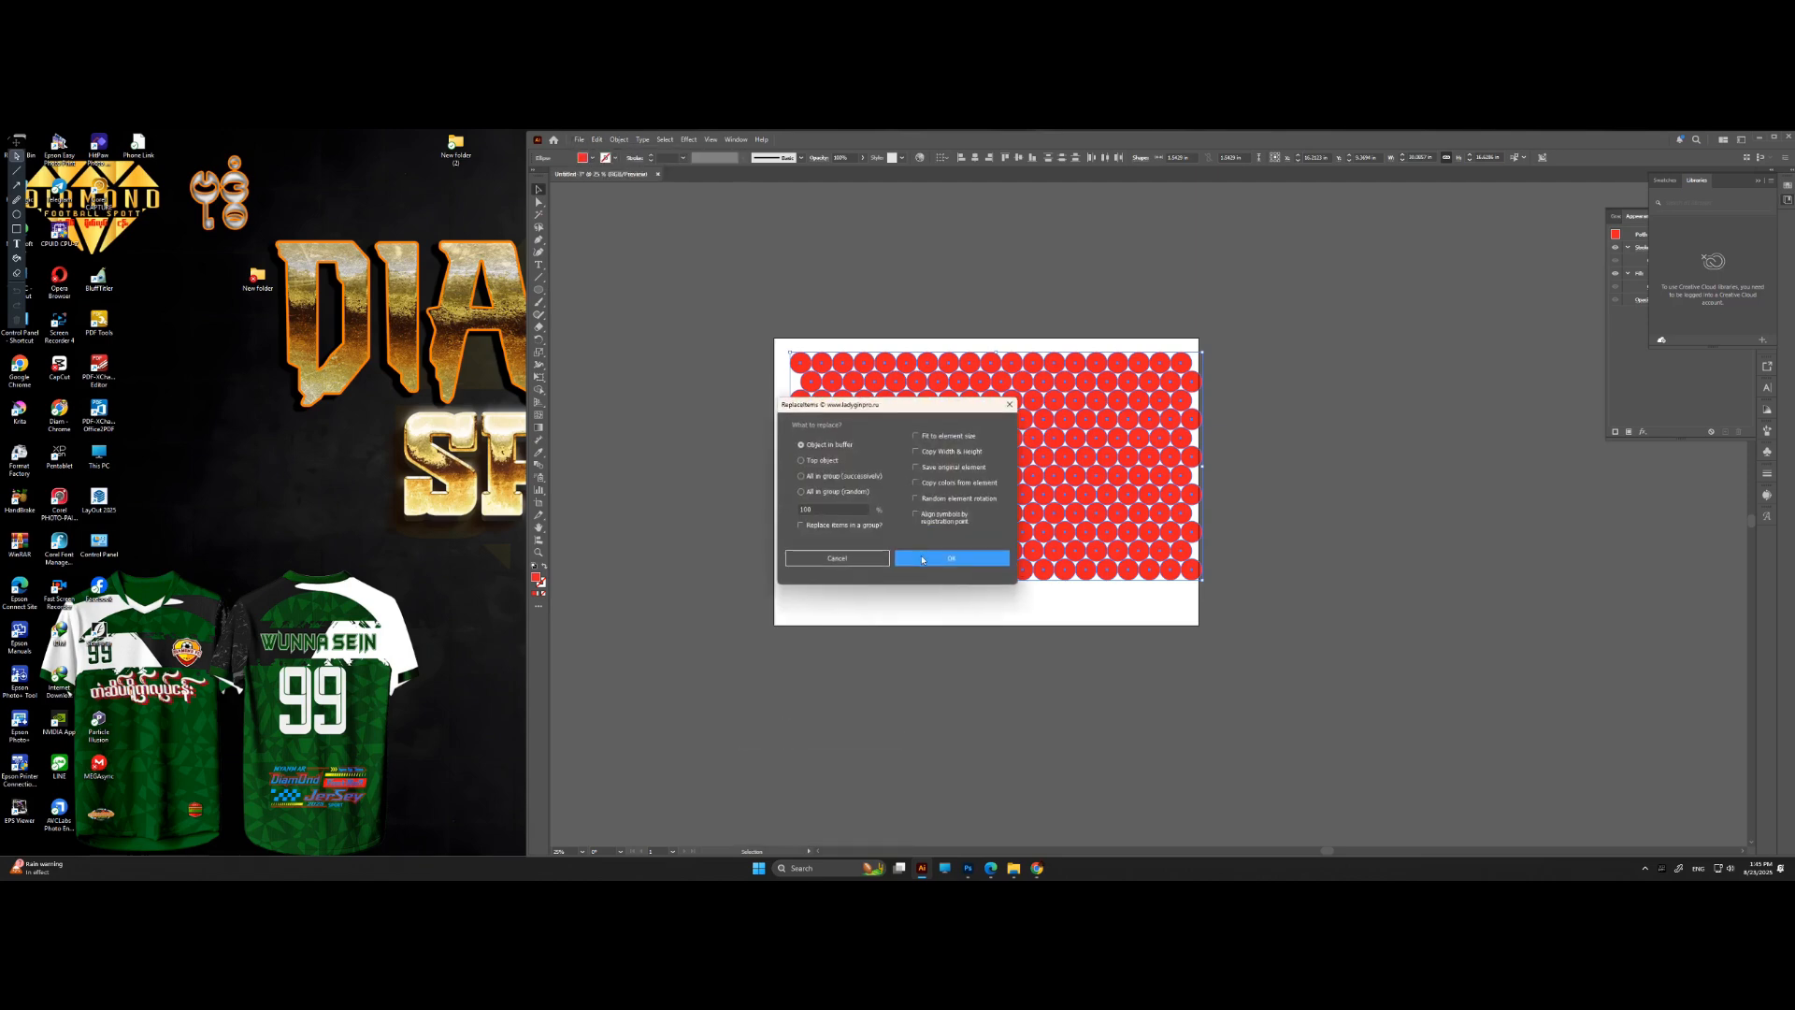
pyautogui.click(931, 559)
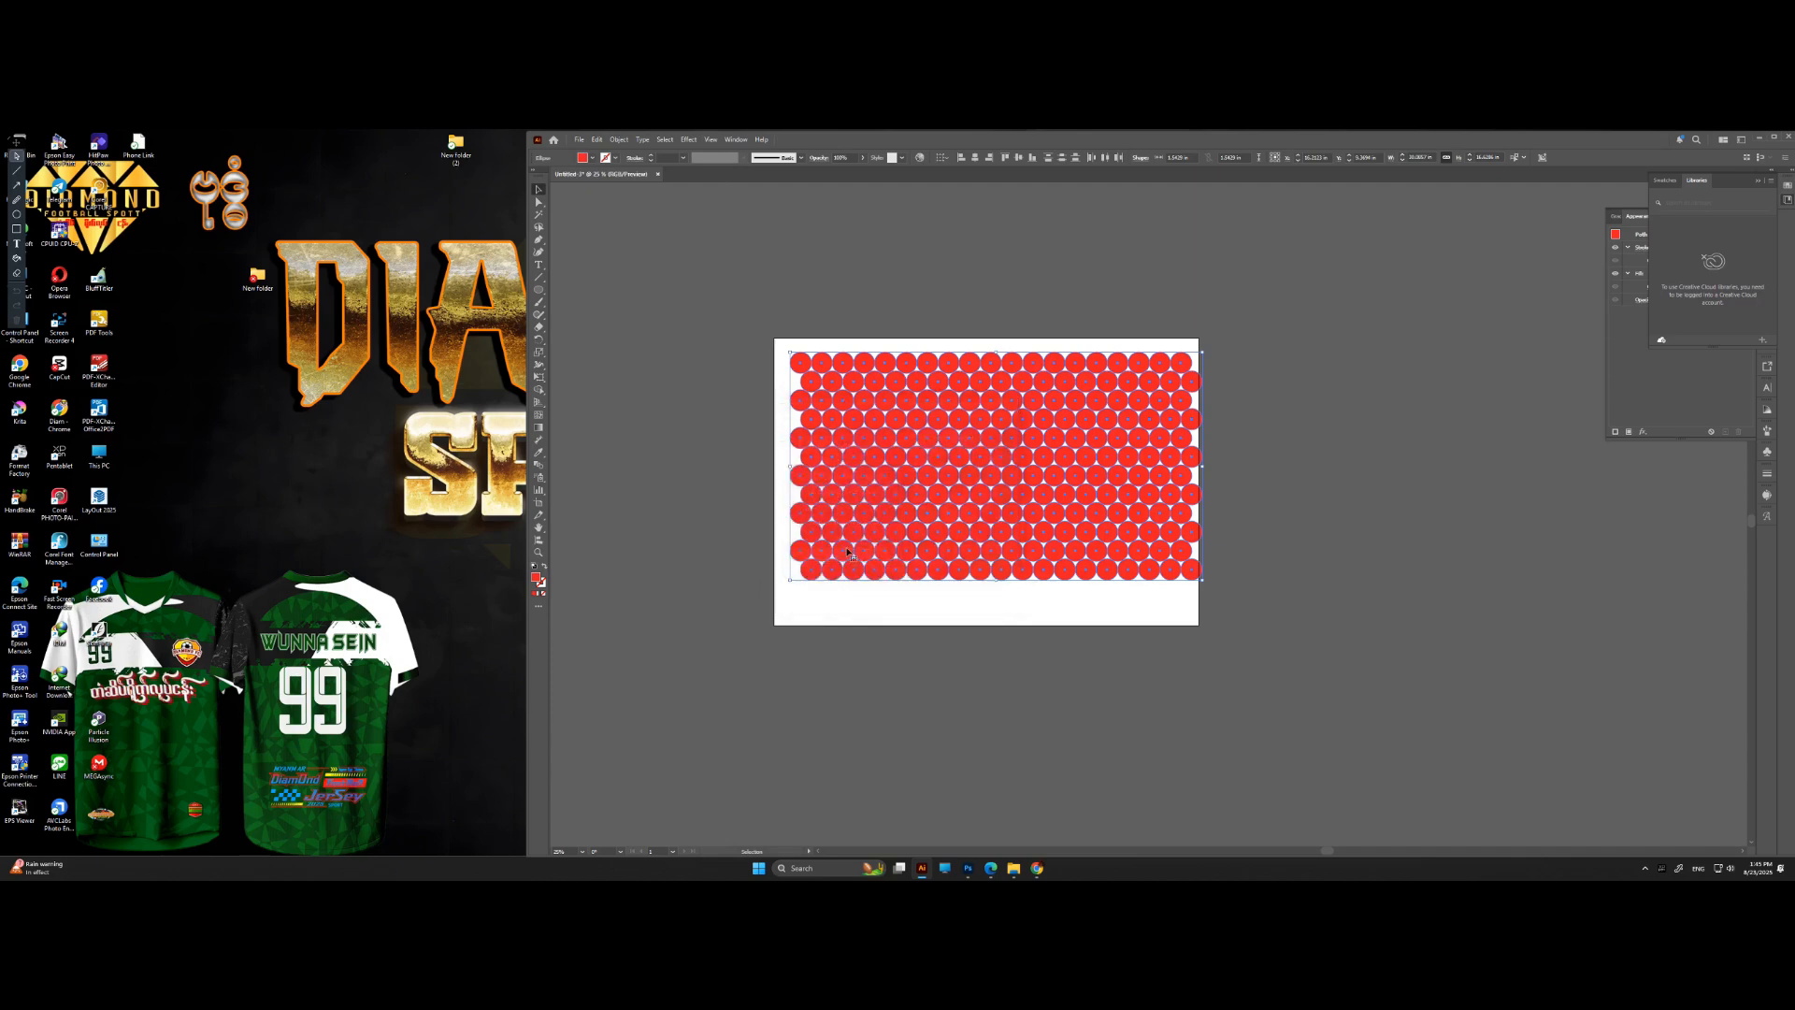
# - Run the randomus script on the selected circles and randomise their fills from the swatches, keeping the artwork clear of the dialog
pyautogui.click(581, 140)
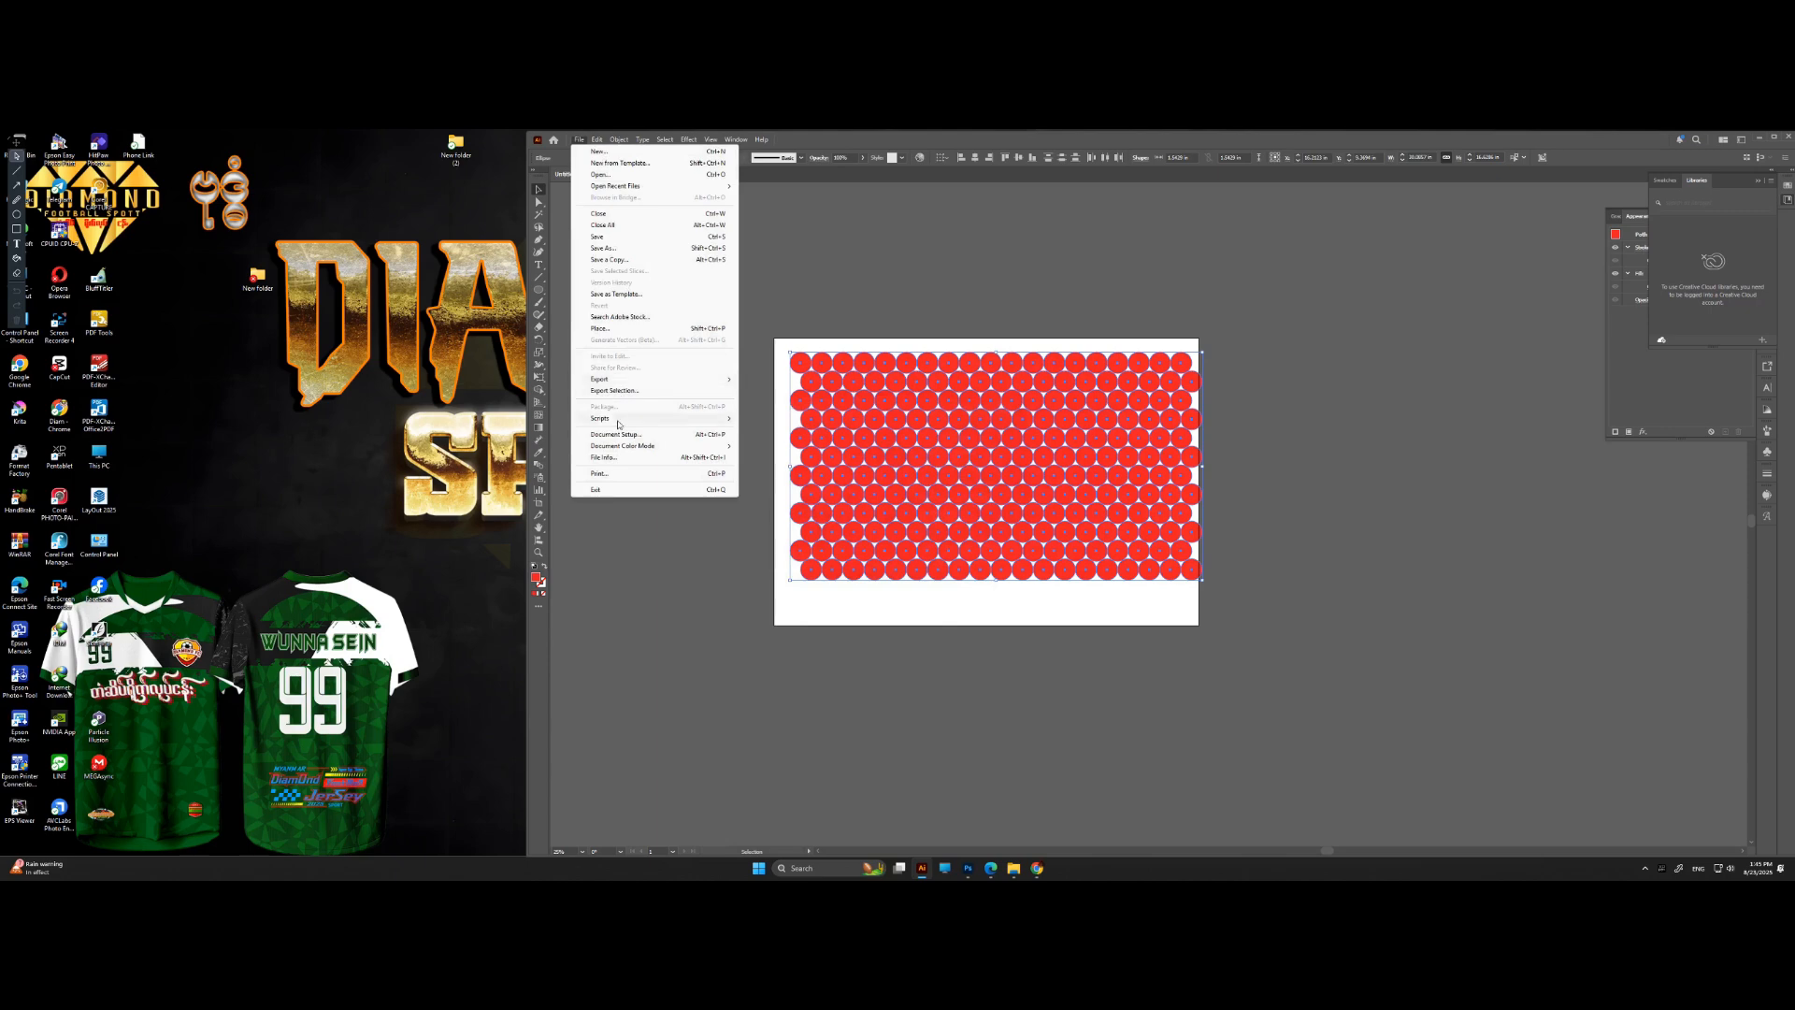
pyautogui.moveTo(608, 418)
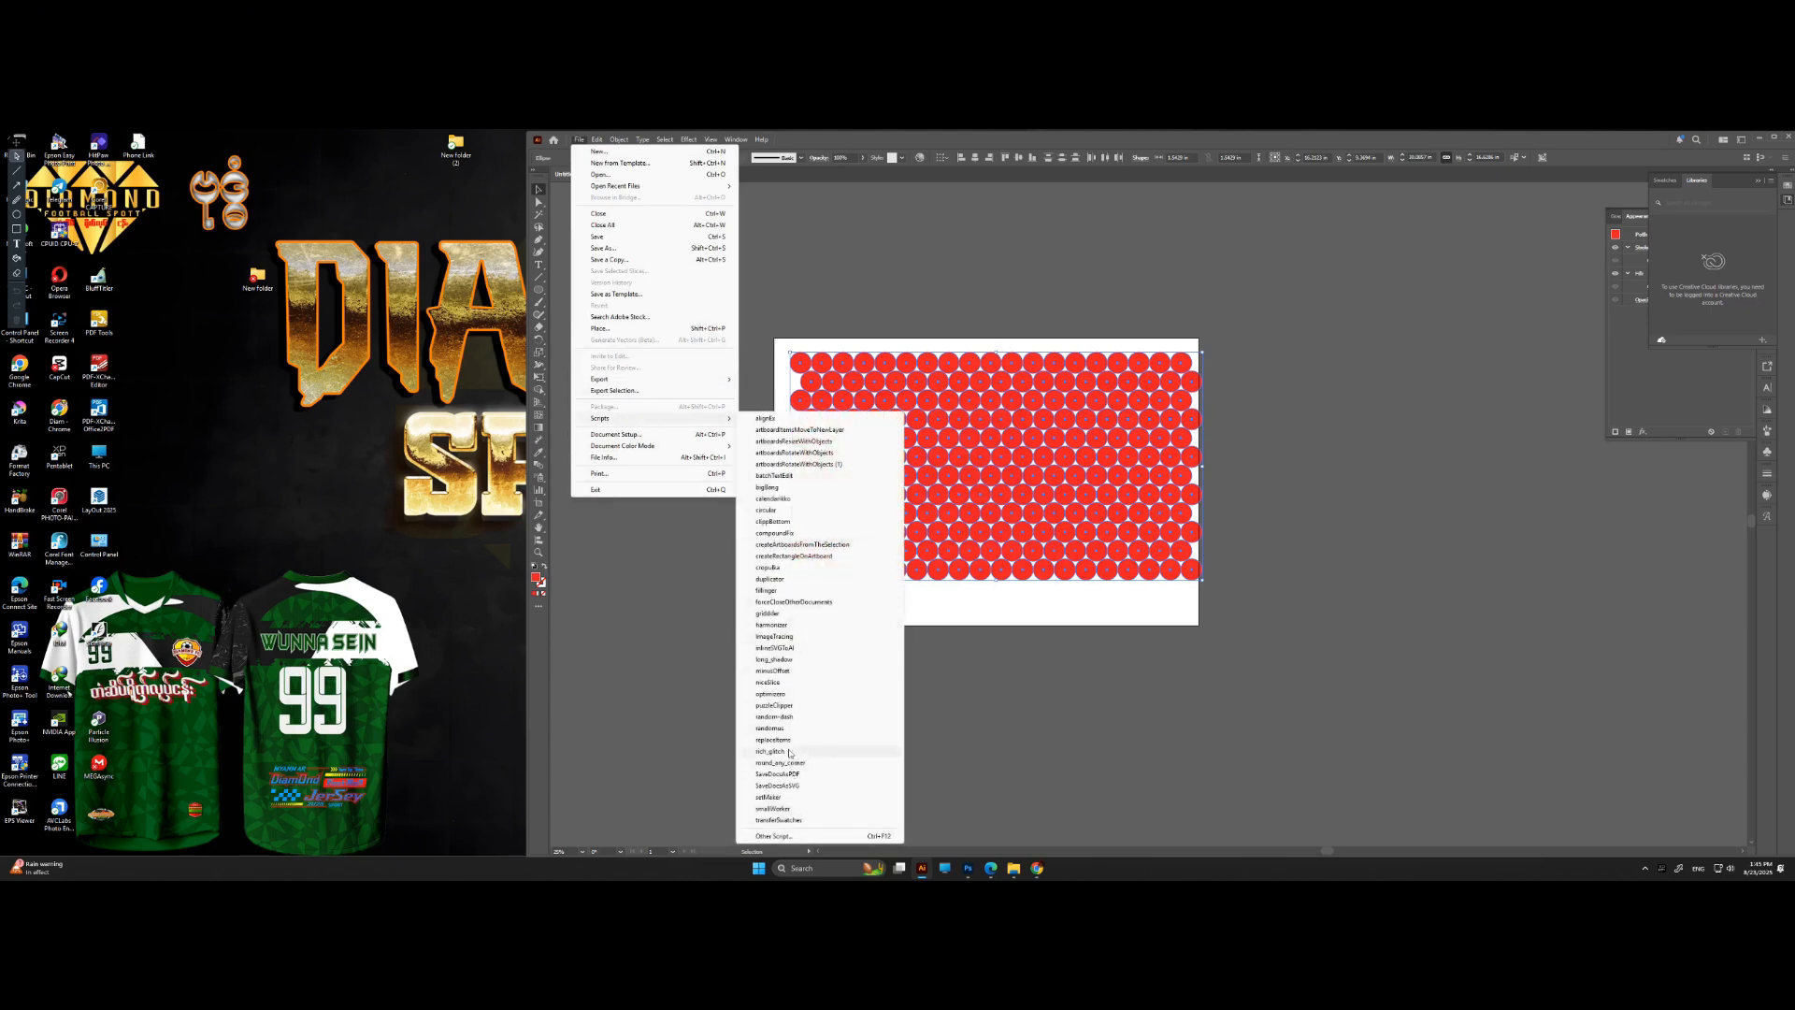
pyautogui.click(771, 728)
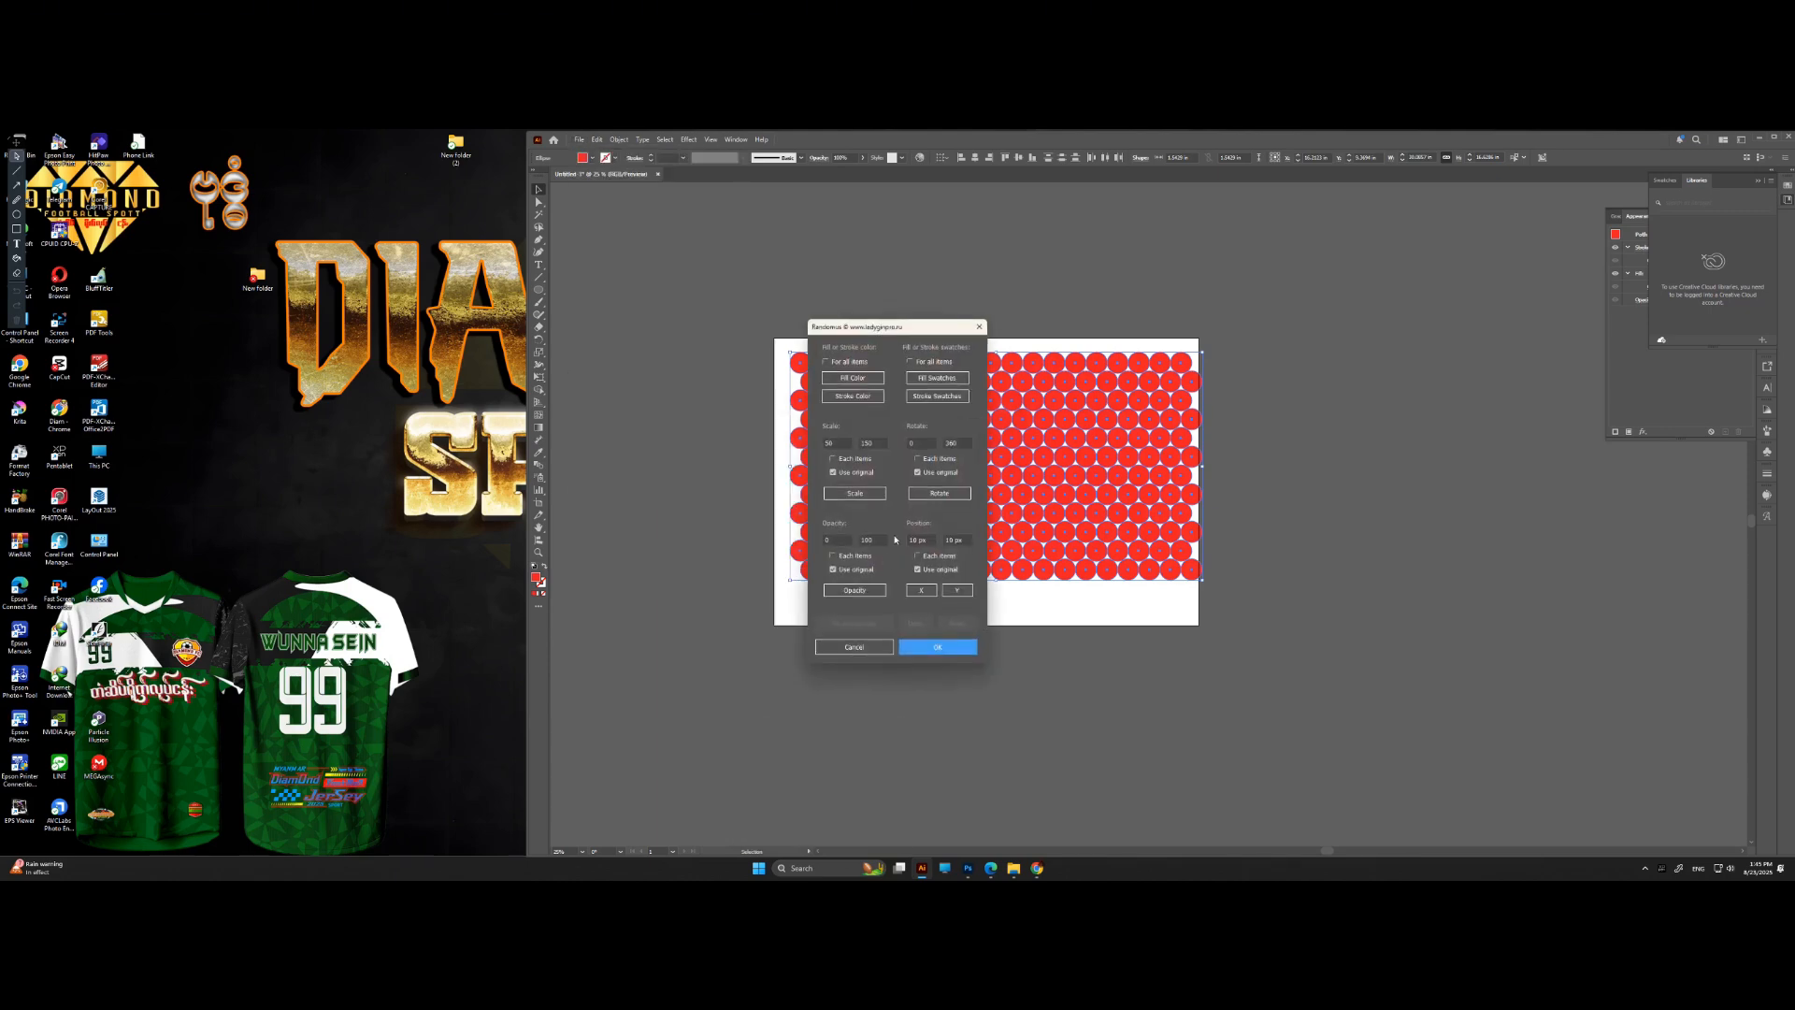
pyautogui.moveTo(871, 329); pyautogui.dragTo(645, 329)
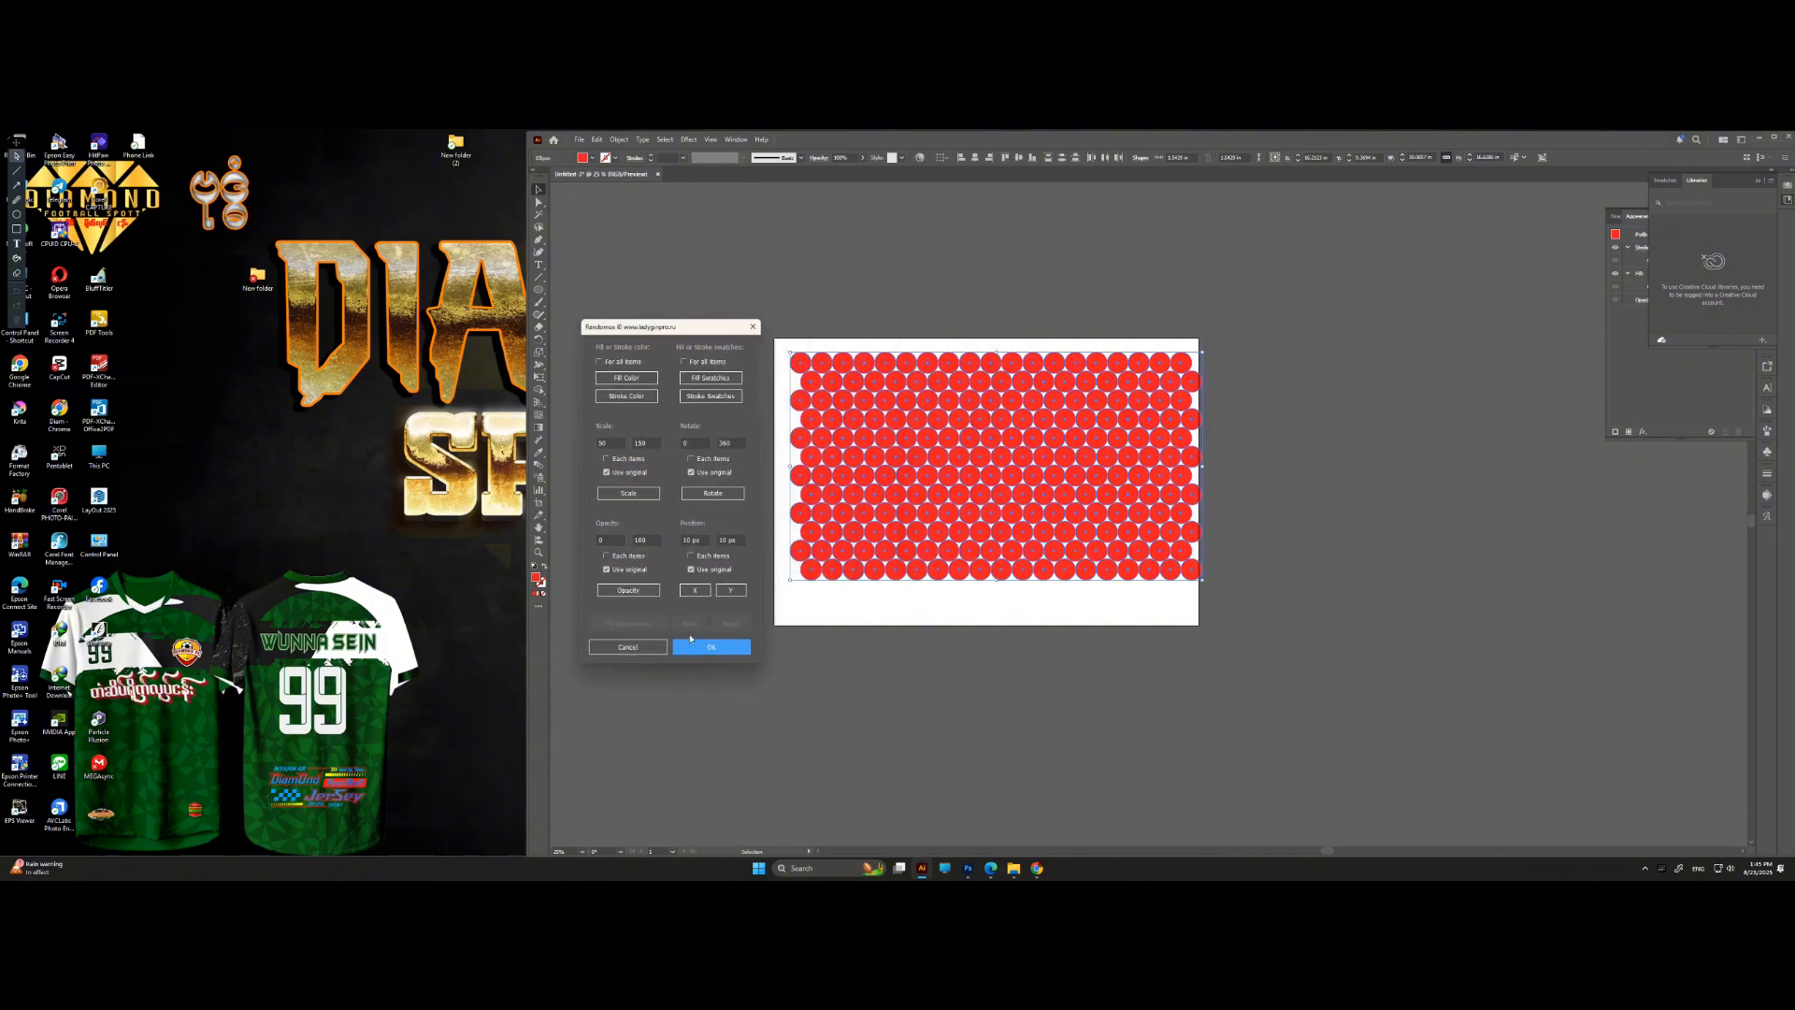
pyautogui.click(709, 379)
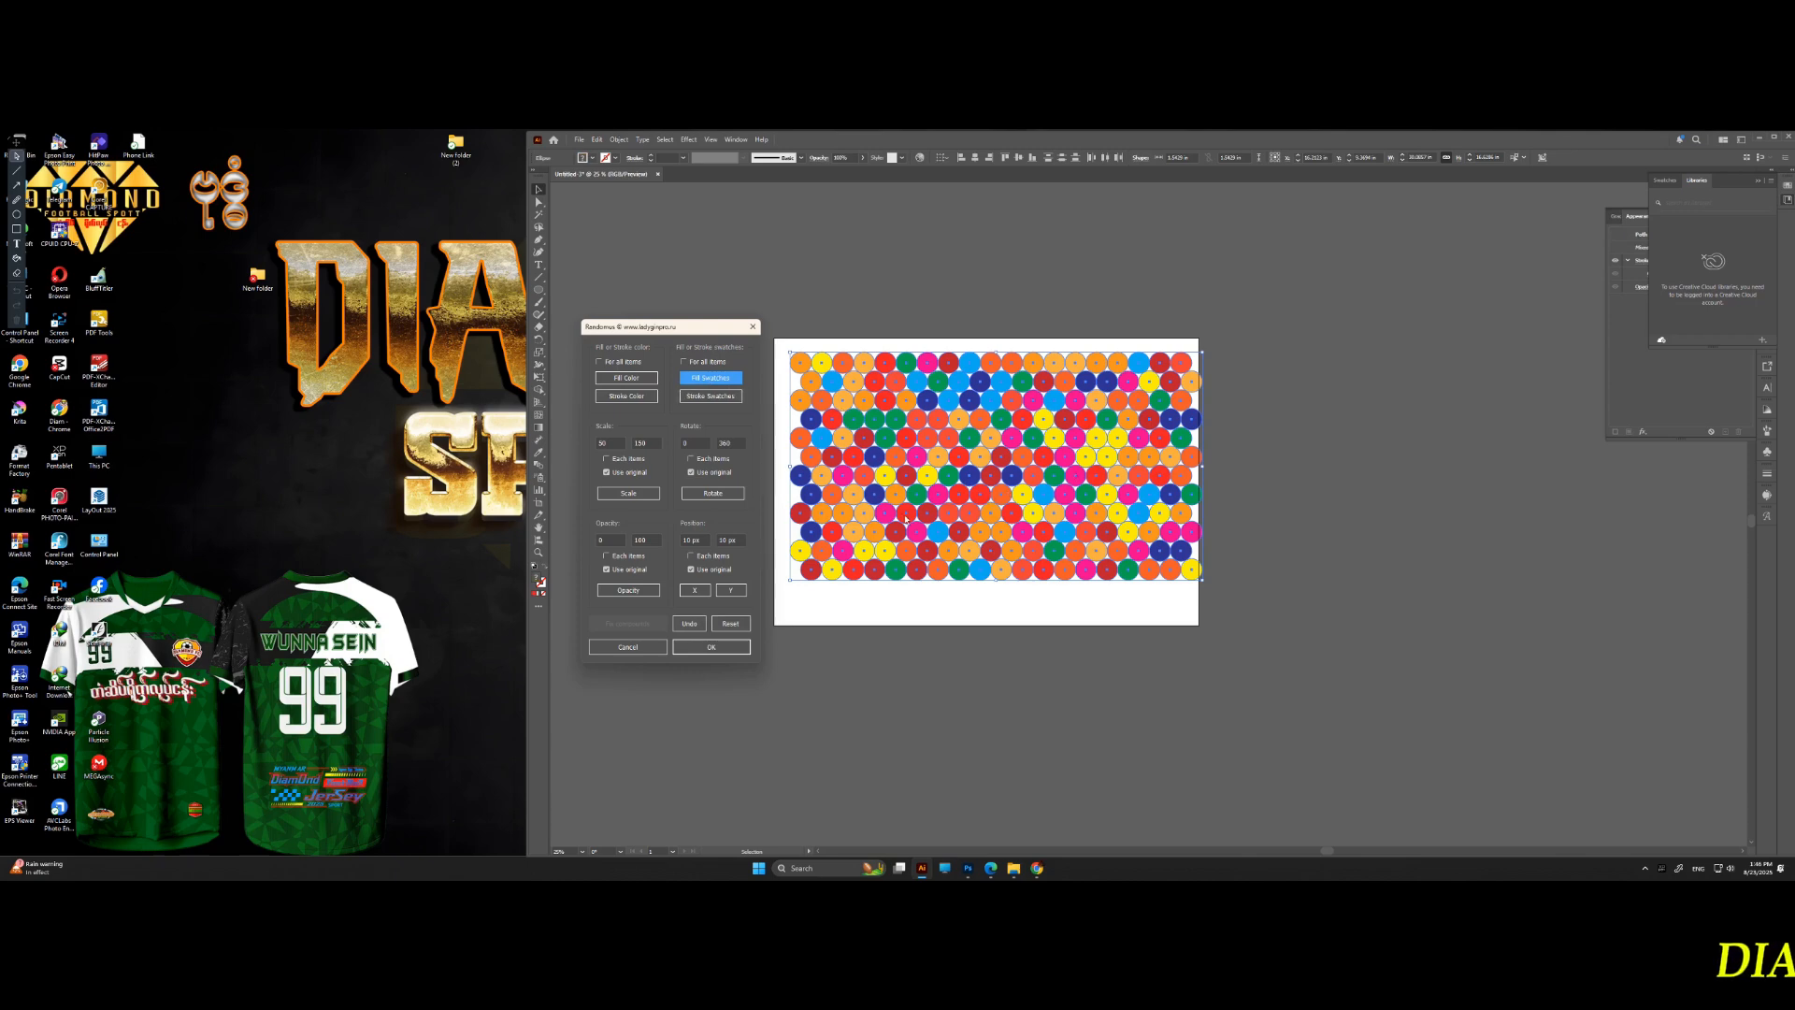
# - Randomise the scale of the circles with the script's preset range
pyautogui.doubleClick(654, 442)
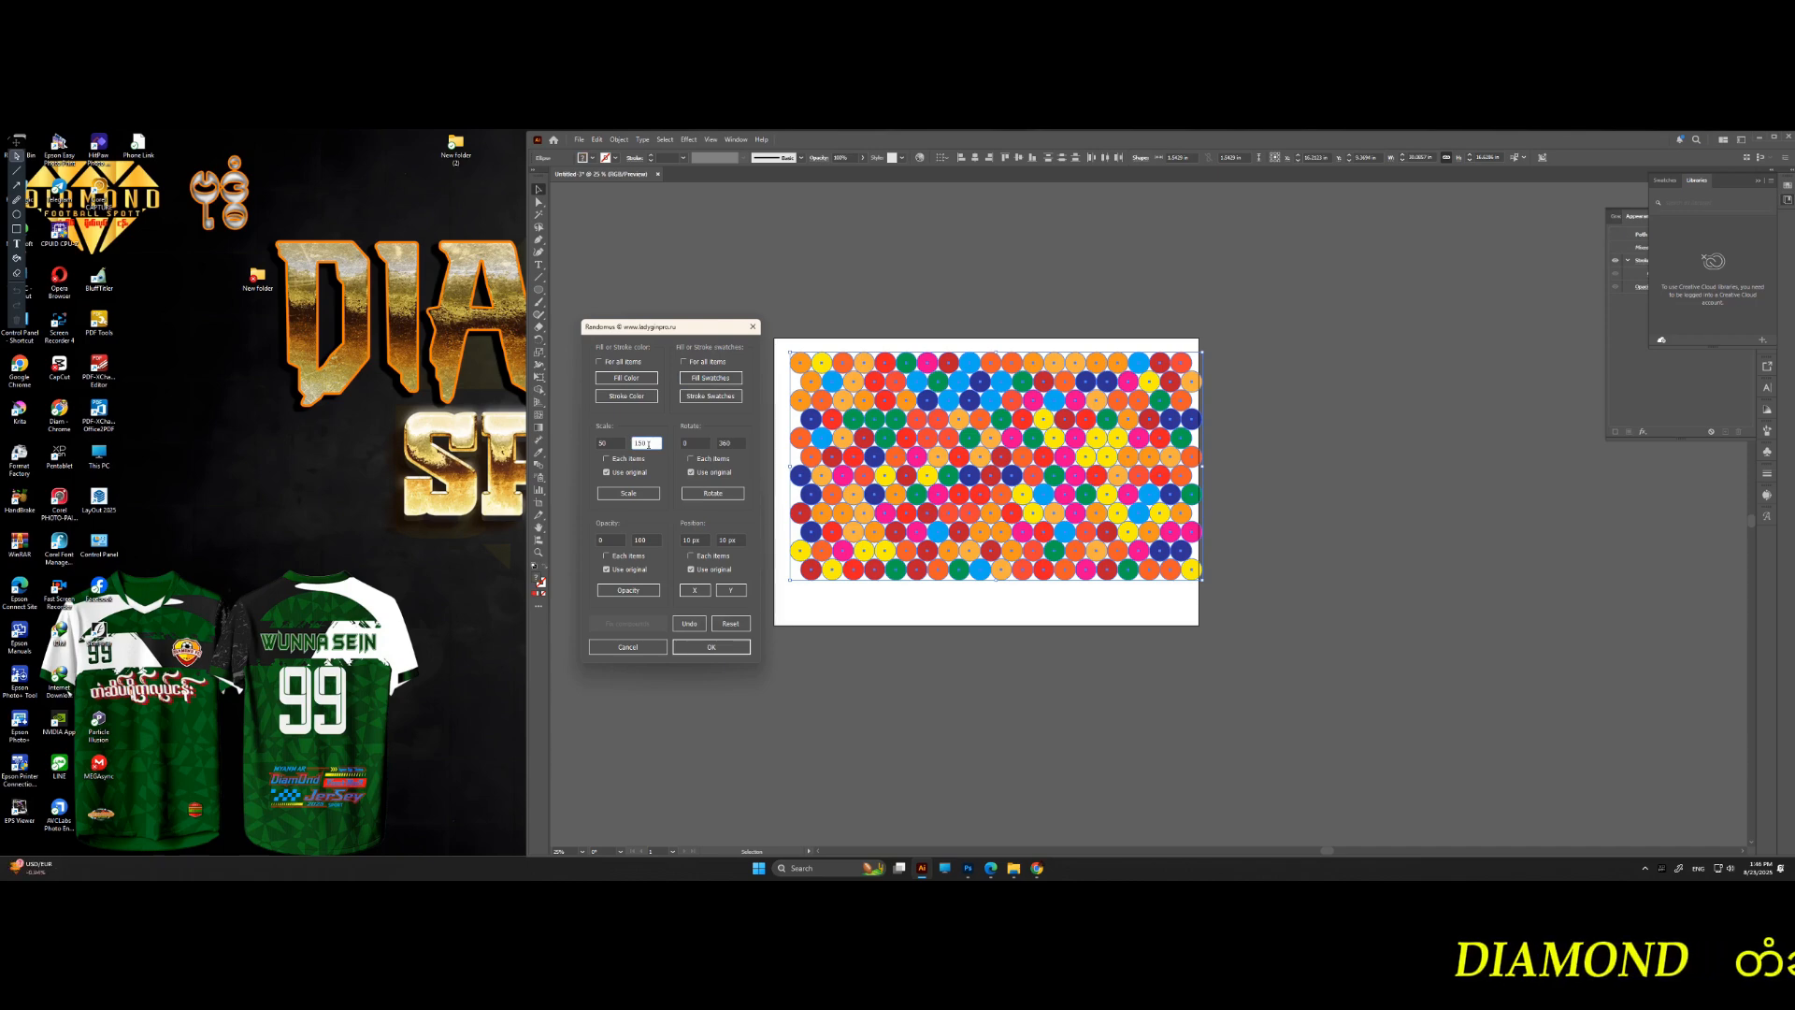
pyautogui.doubleClick(613, 443)
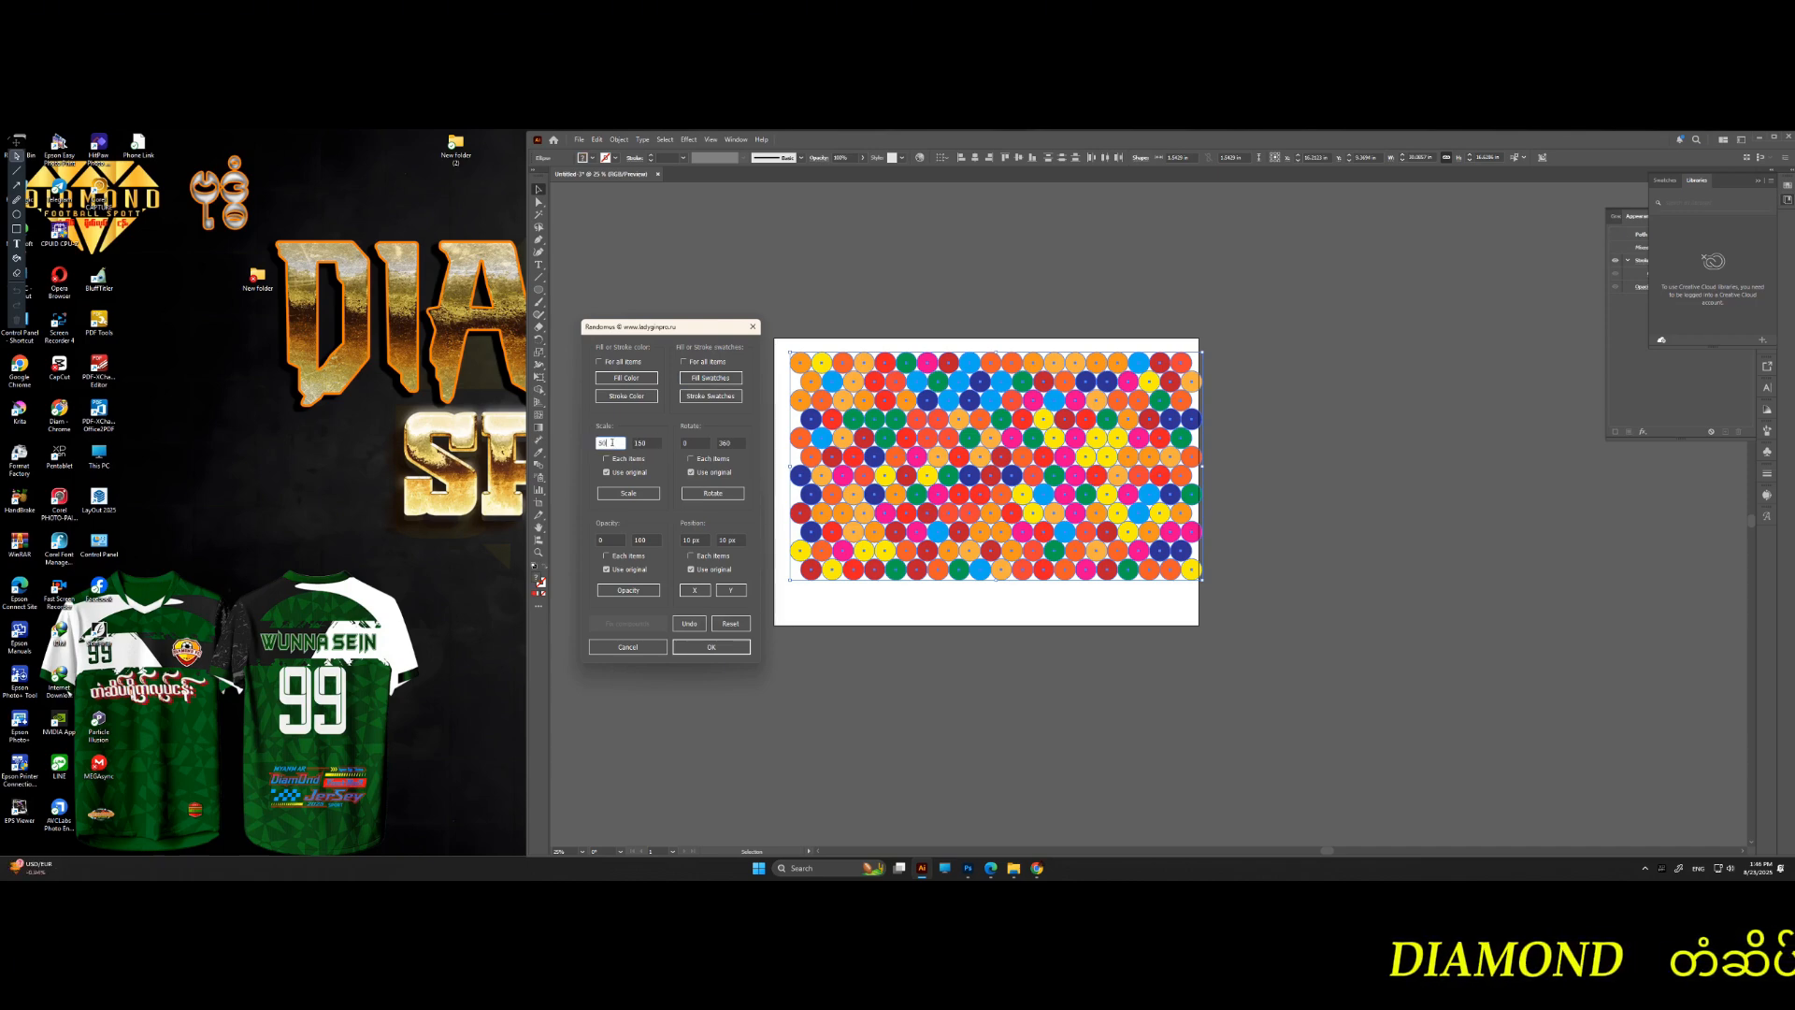
pyautogui.doubleClick(704, 442)
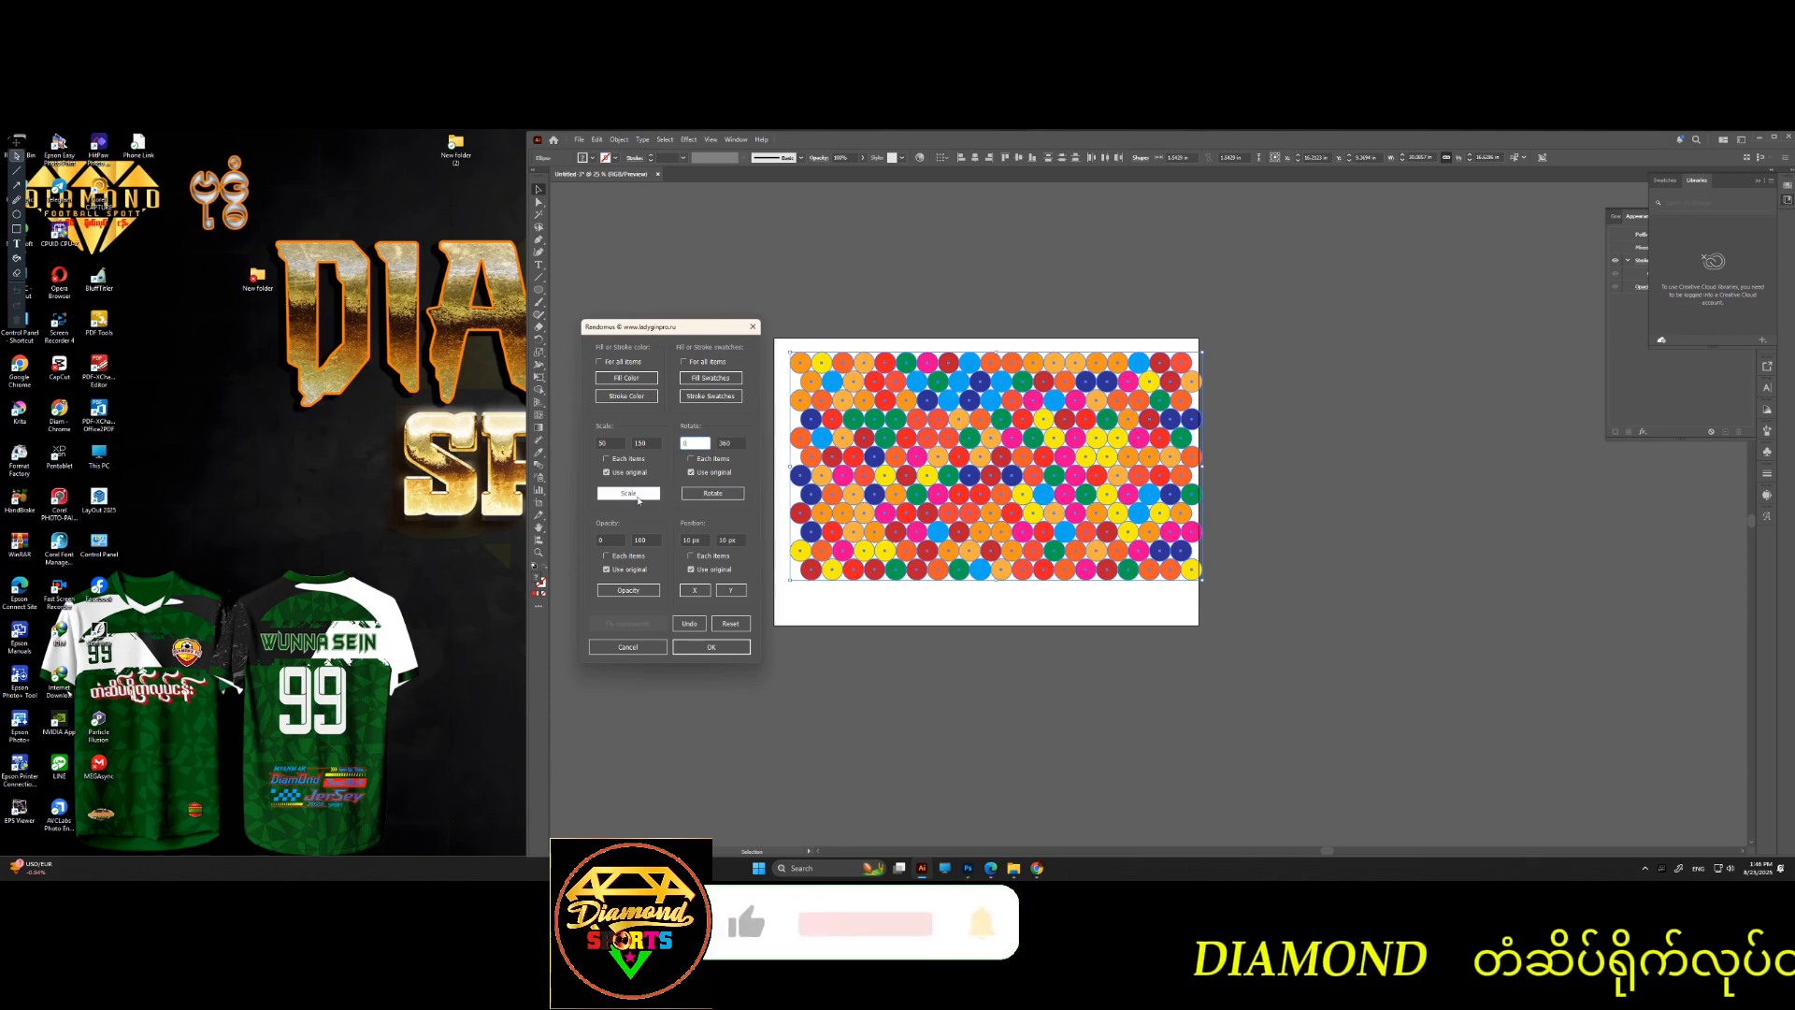
pyautogui.click(639, 496)
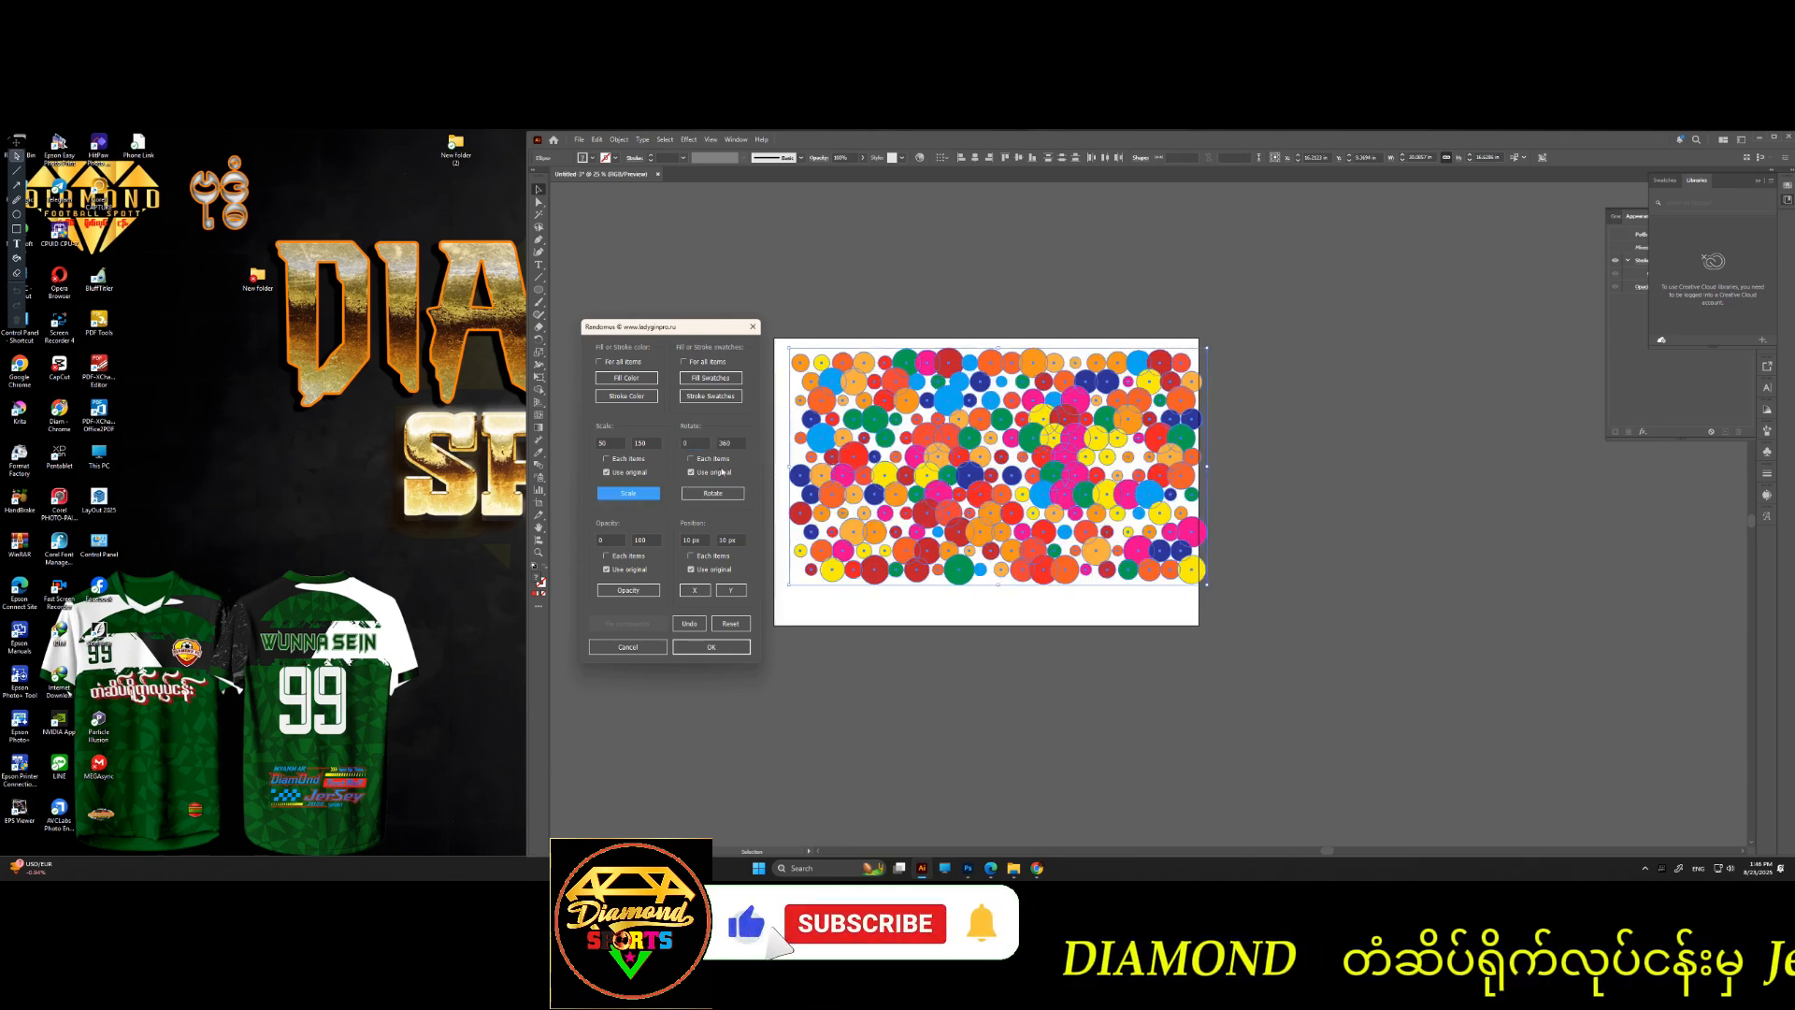
# - Randomise the rotation of the circles with the script's preset range
pyautogui.doubleClick(645, 442)
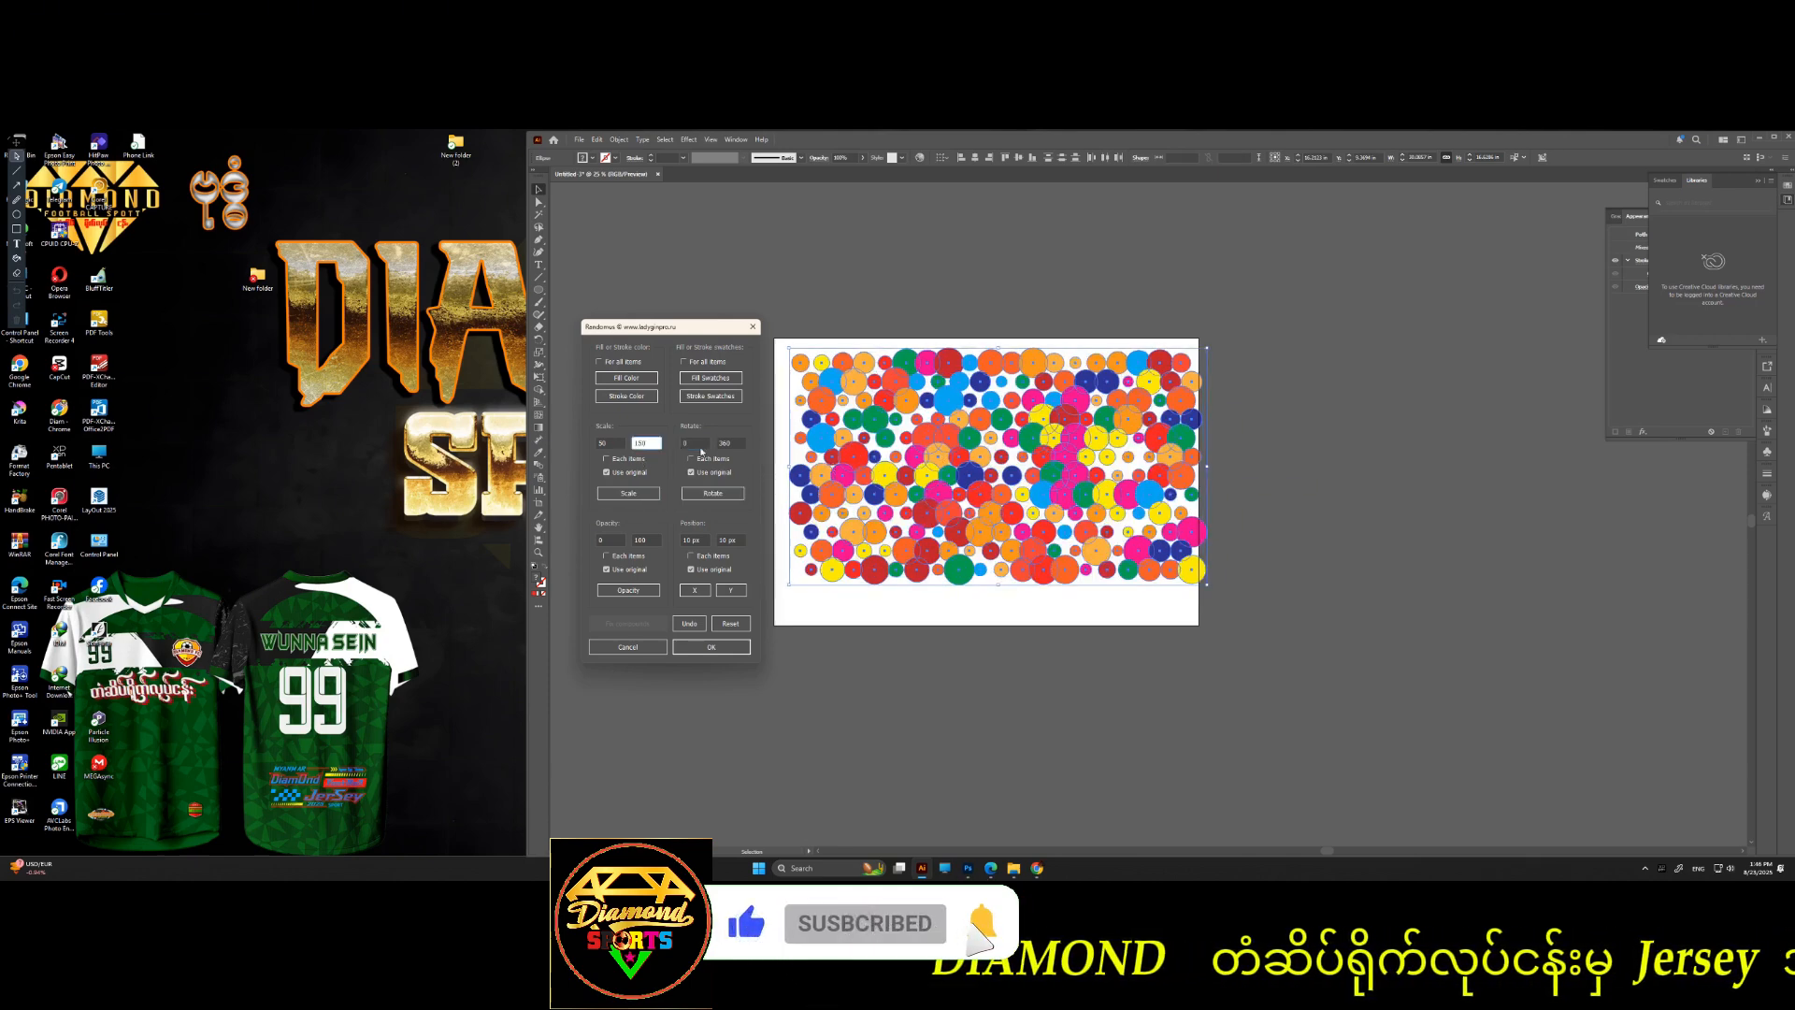
pyautogui.click(693, 442)
pyautogui.click(712, 492)
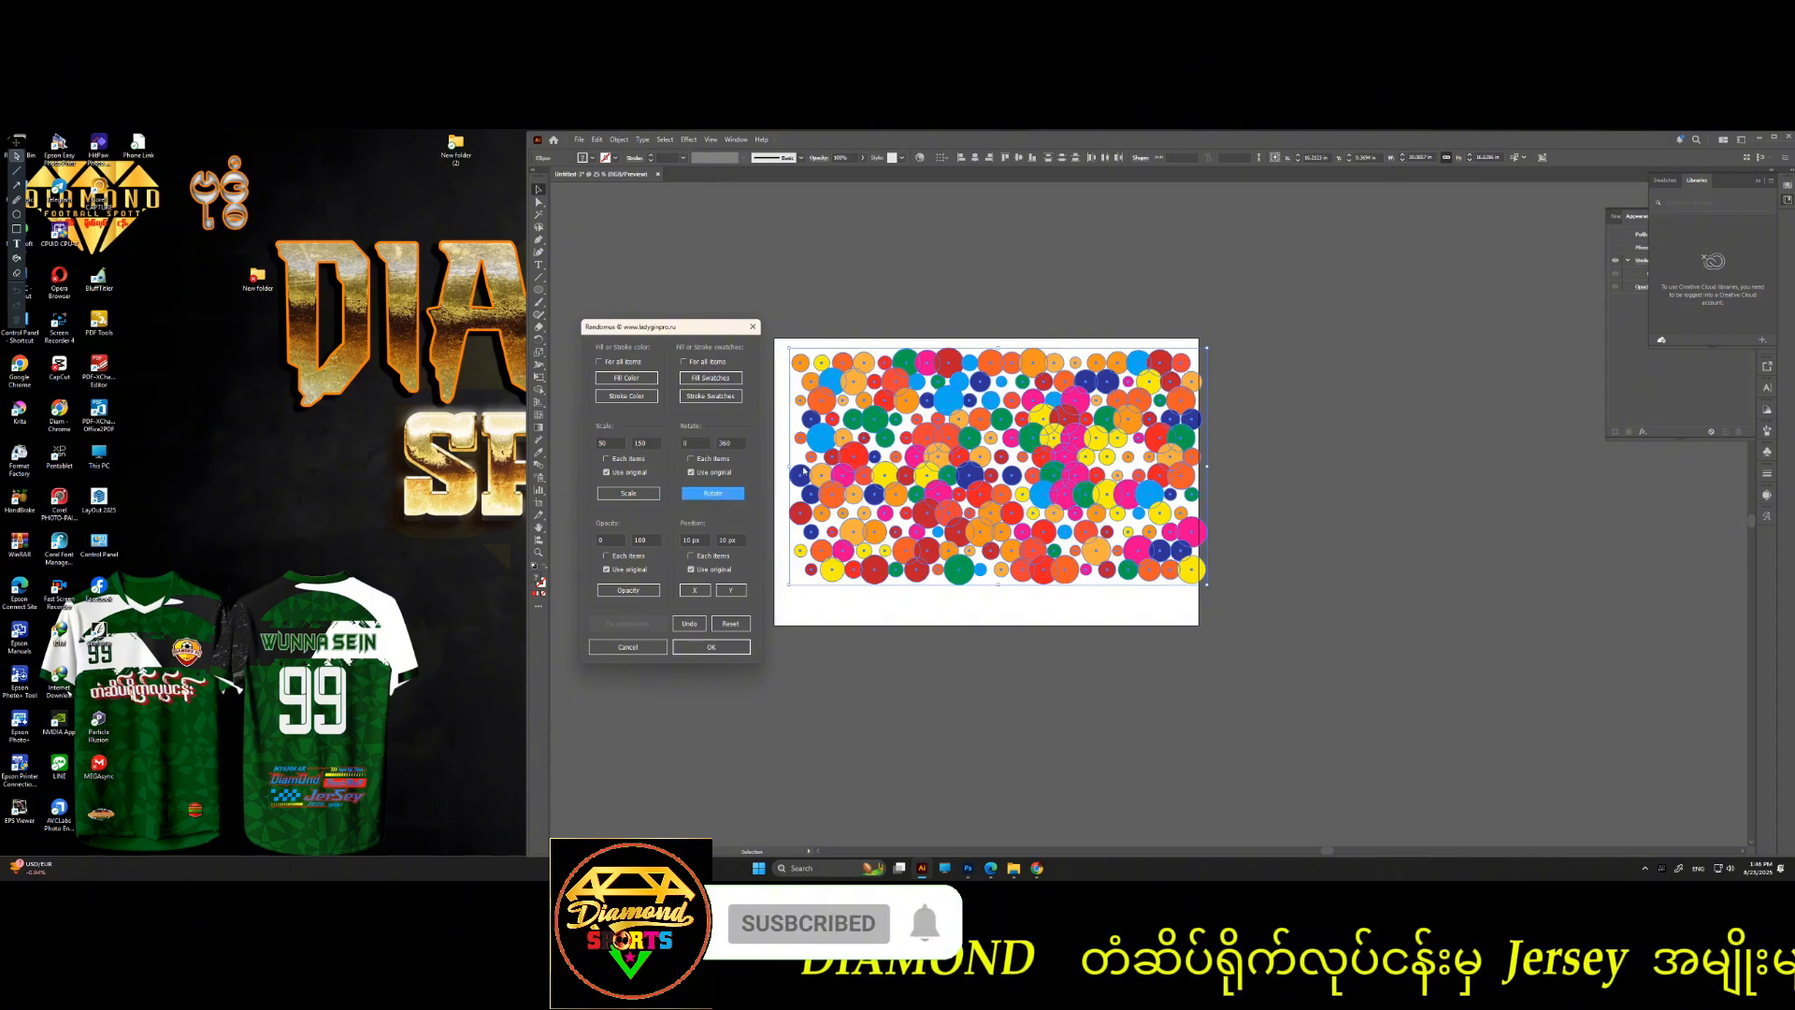
pyautogui.doubleClick(735, 443)
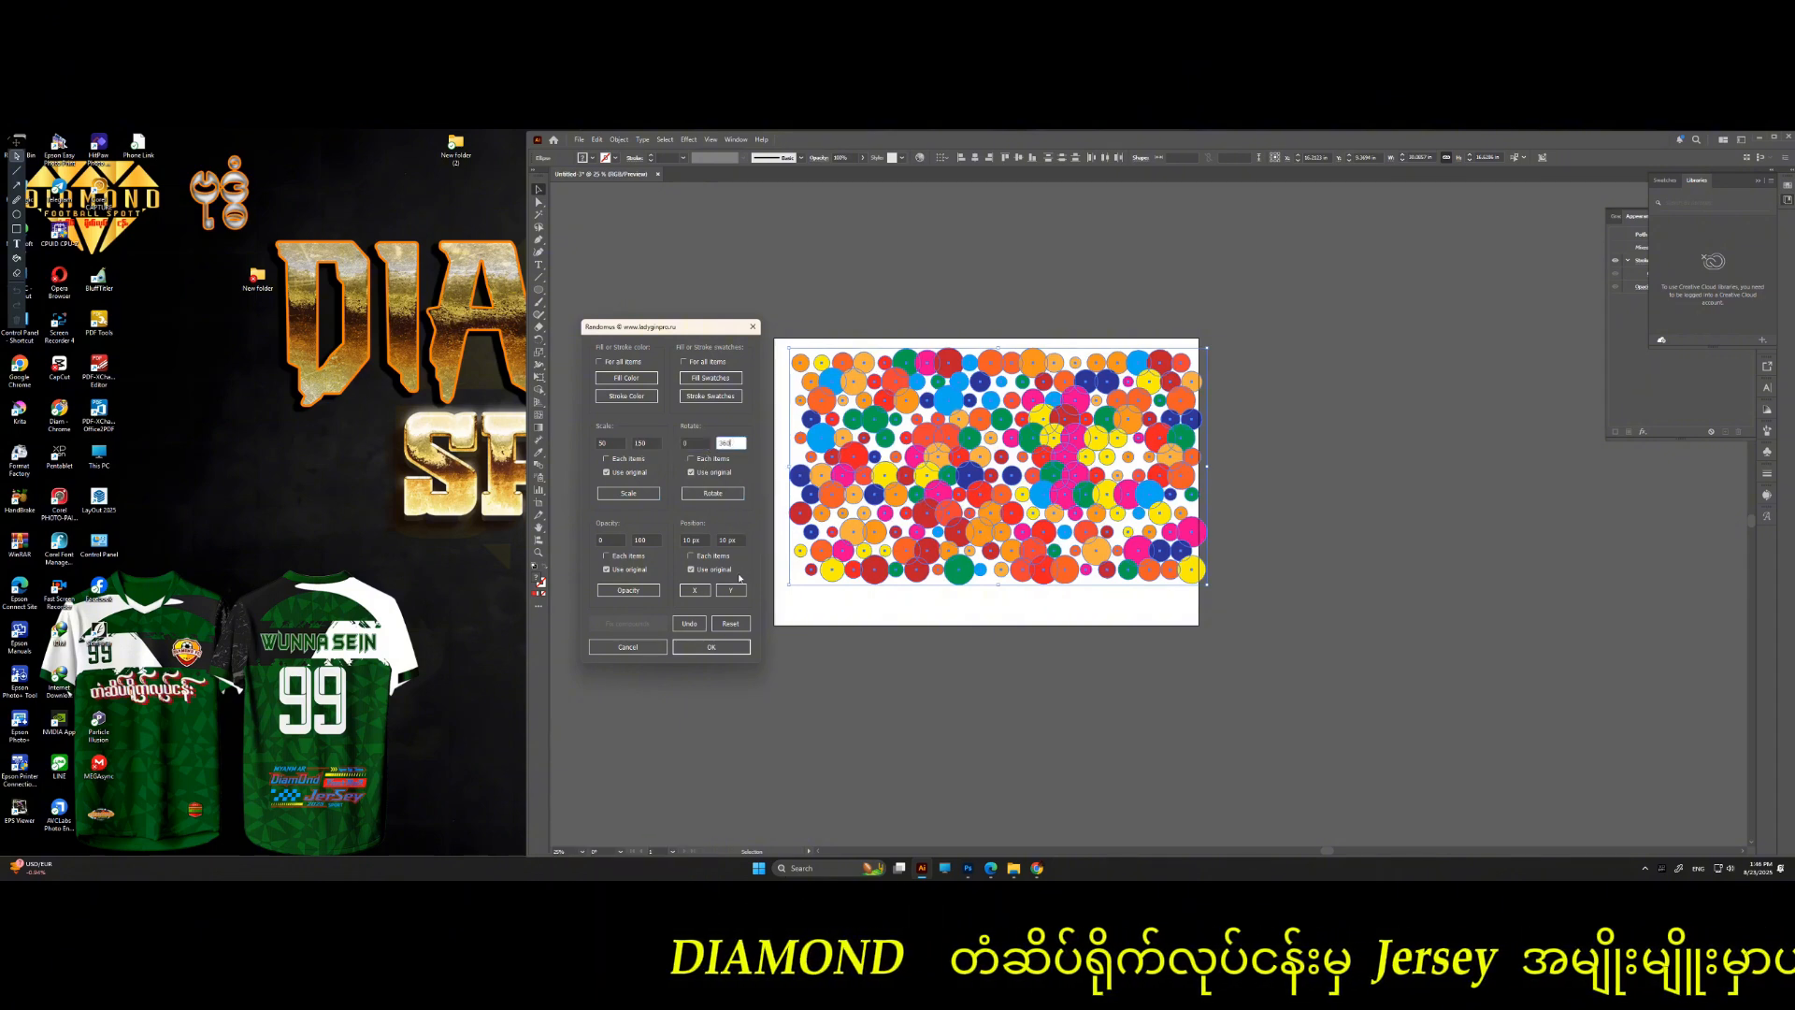
# - Set the upper position limit to 5 px and try to randomise the circles' X and Y positions
pyautogui.doubleClick(725, 540)
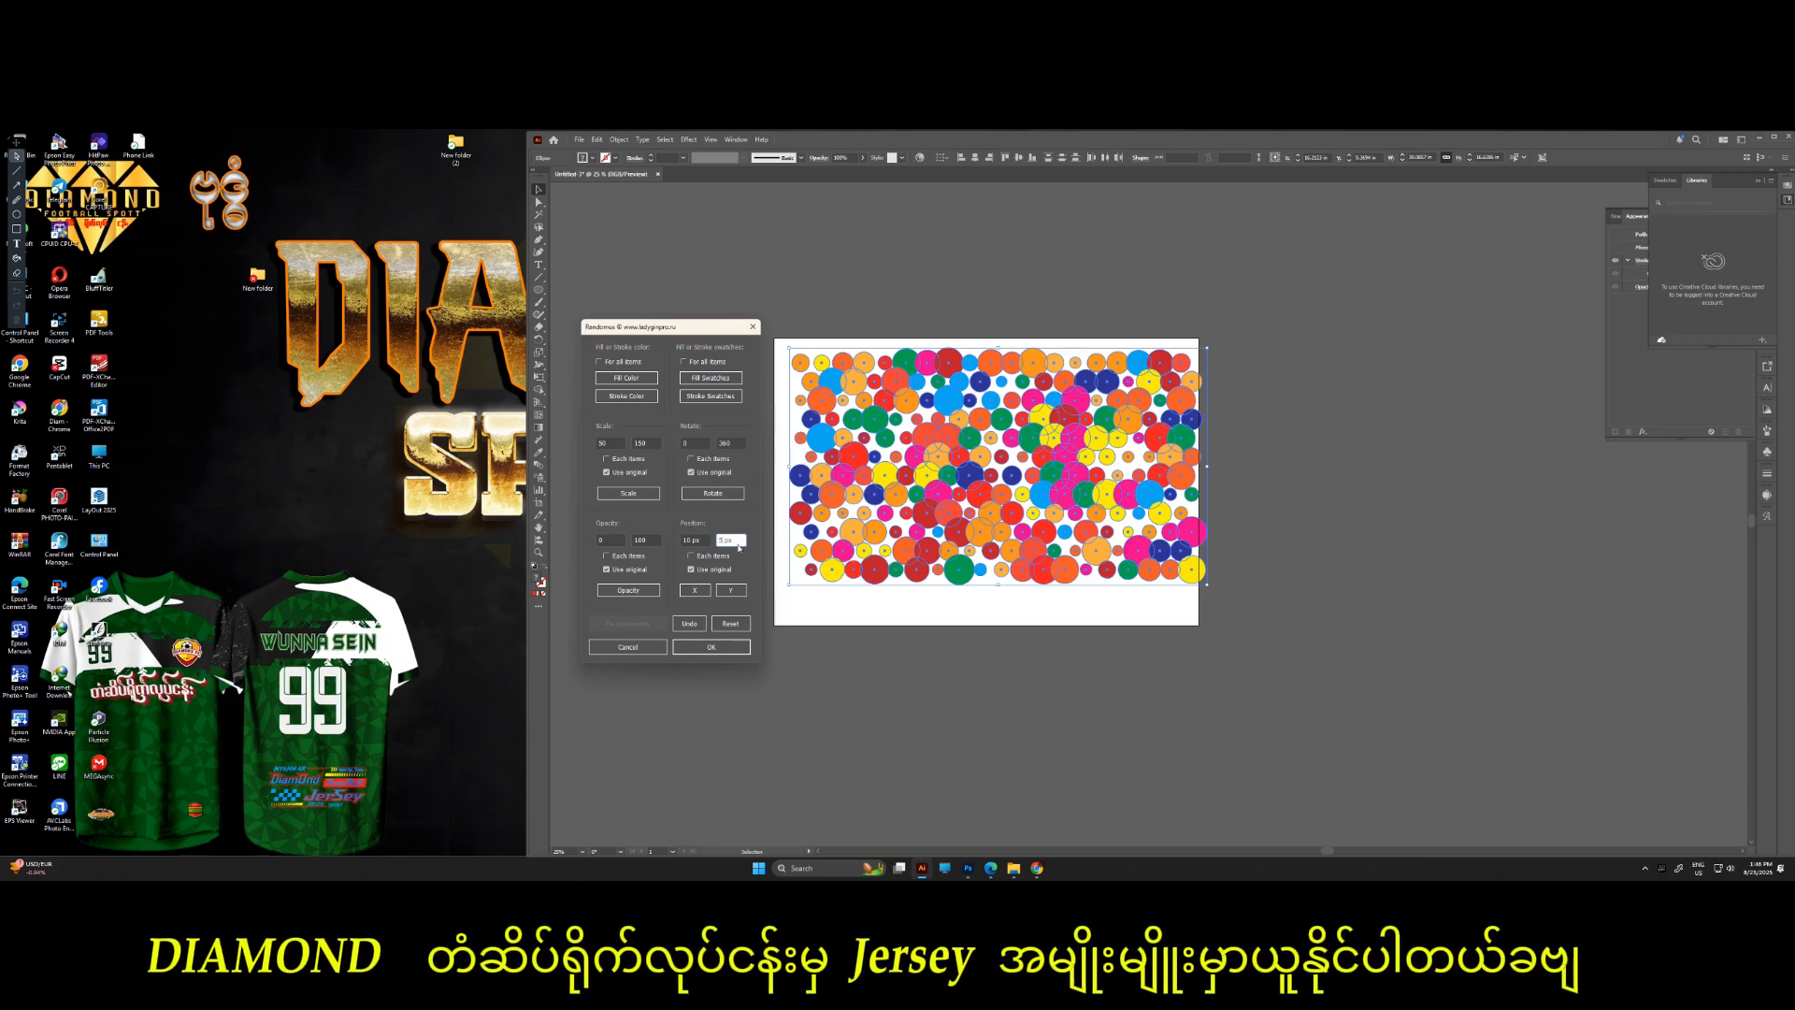
pyautogui.click(696, 591)
pyautogui.click(730, 591)
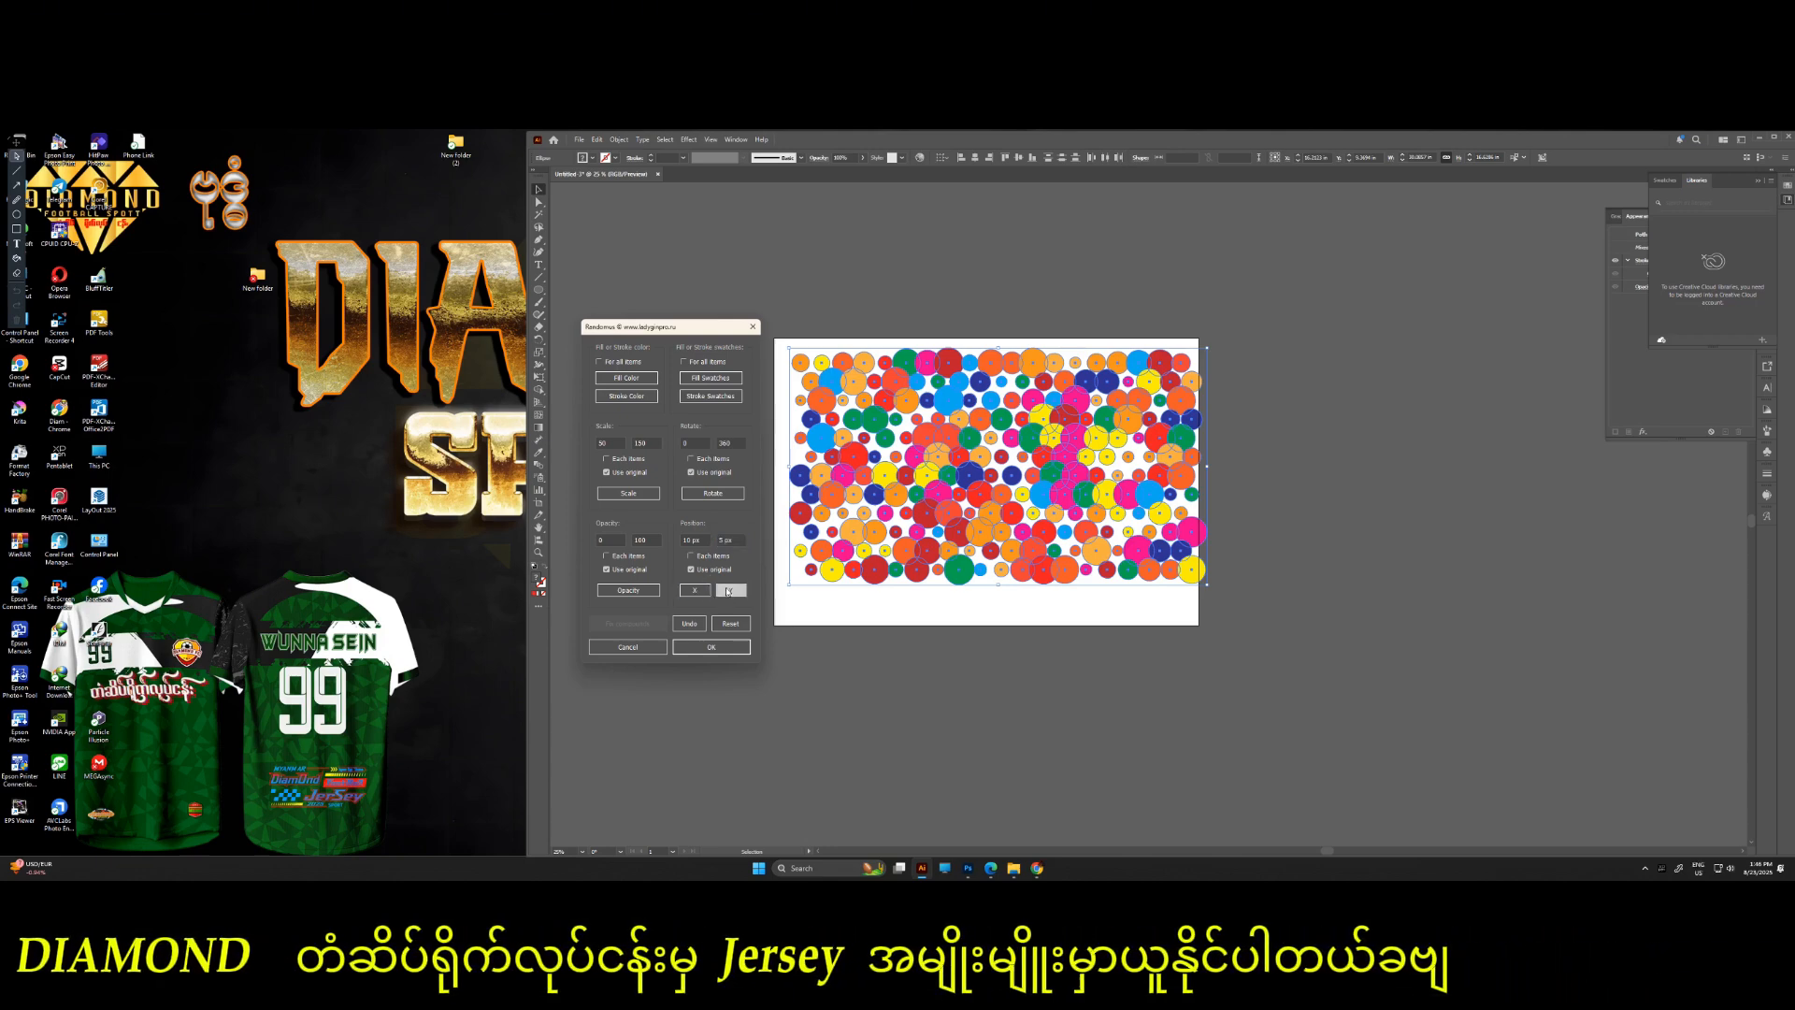
# - Try to randomise the fill swatches, fill colour and scale again, and accept the script's settings
pyautogui.click(716, 379)
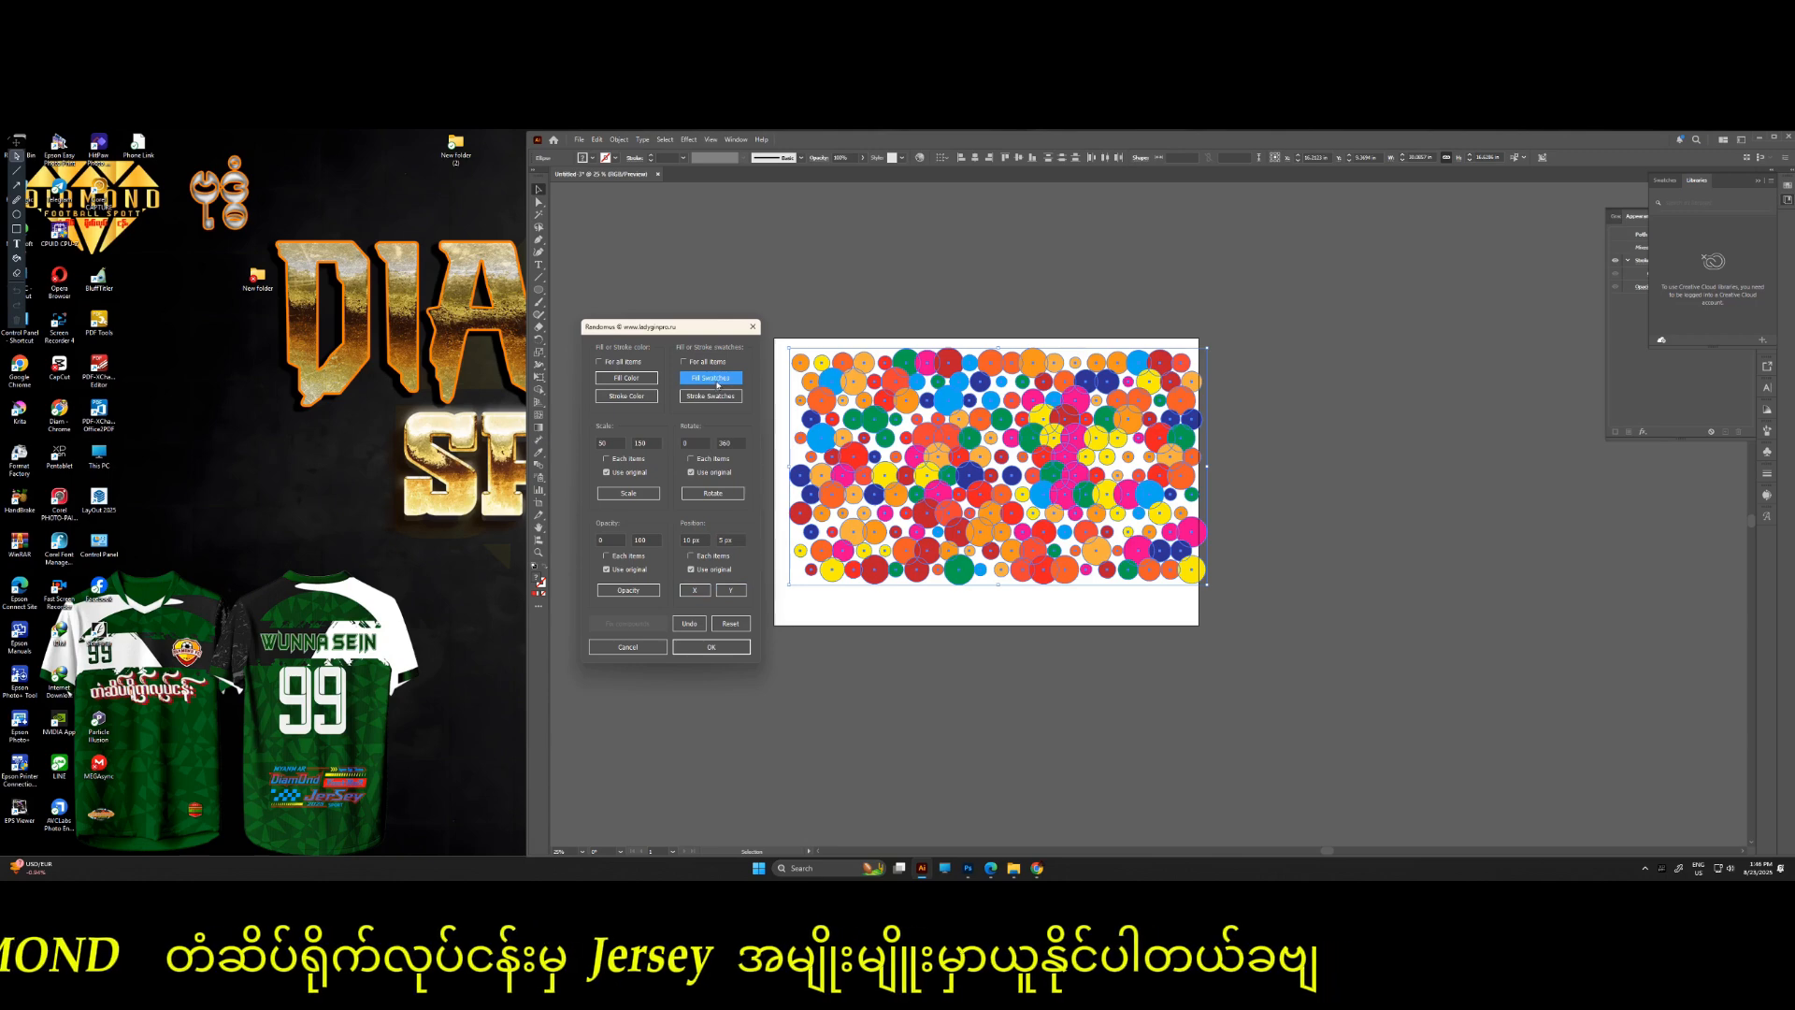
pyautogui.click(633, 379)
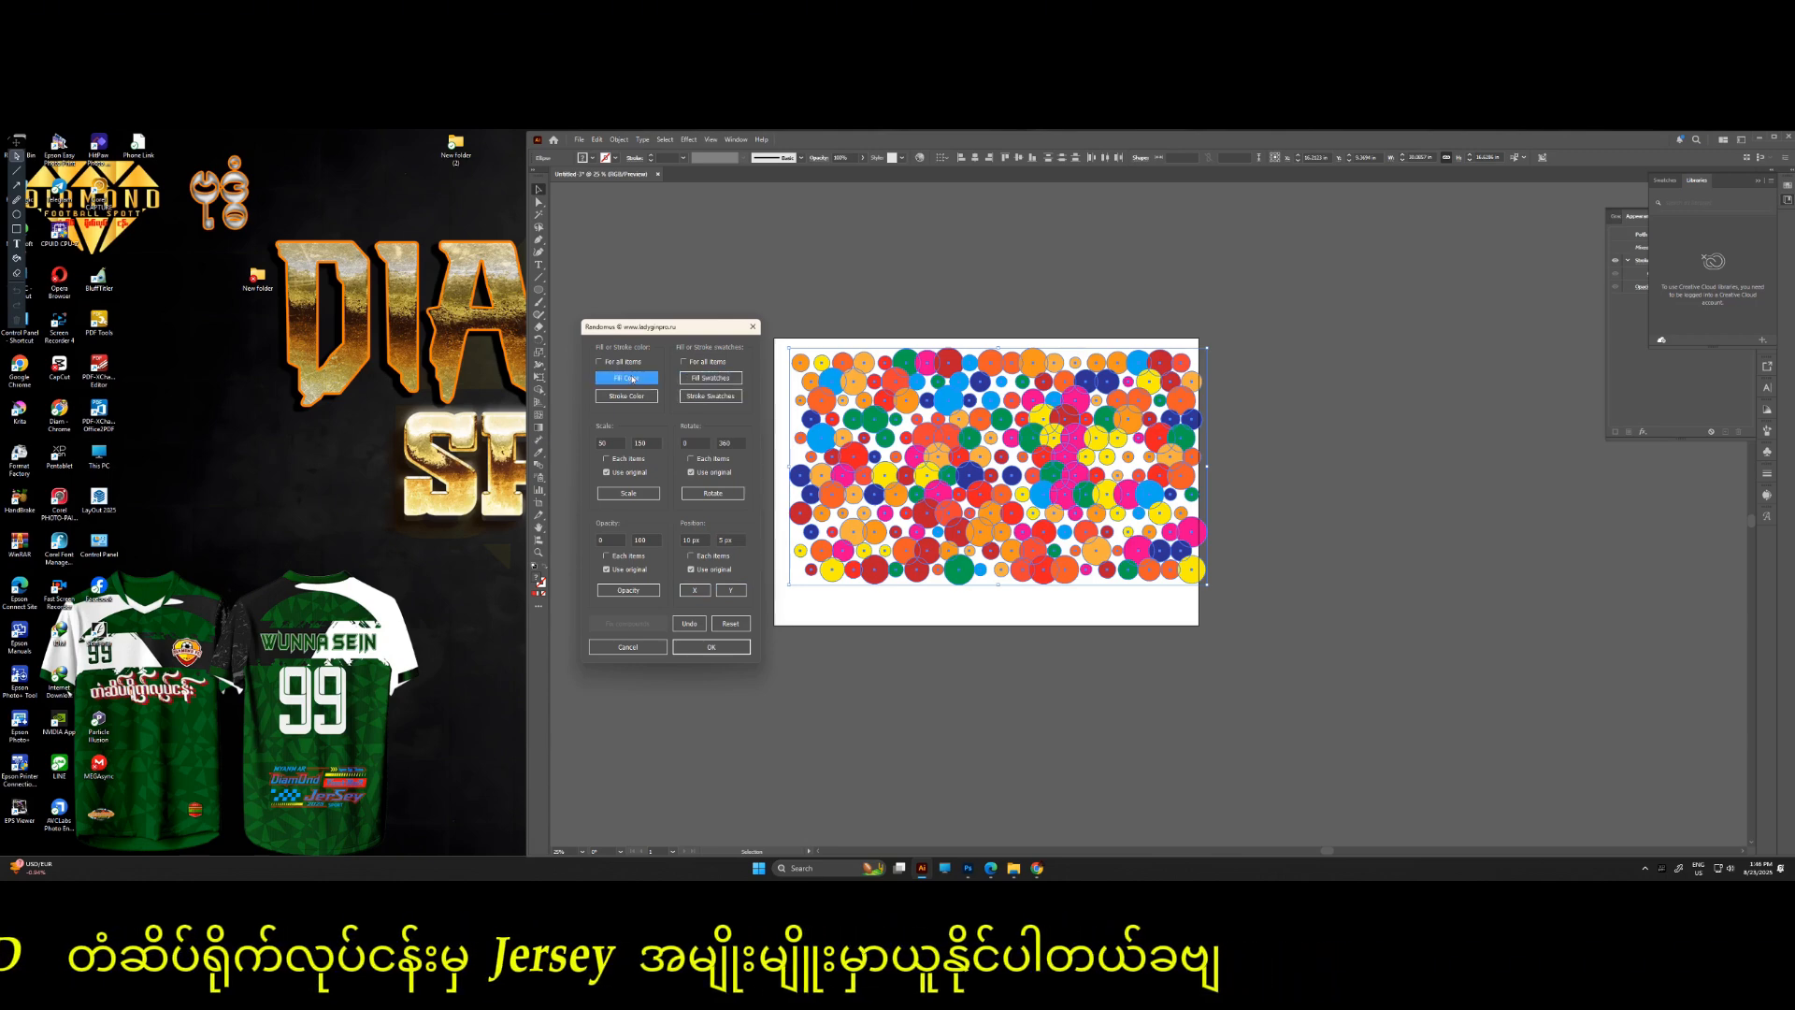
pyautogui.click(629, 493)
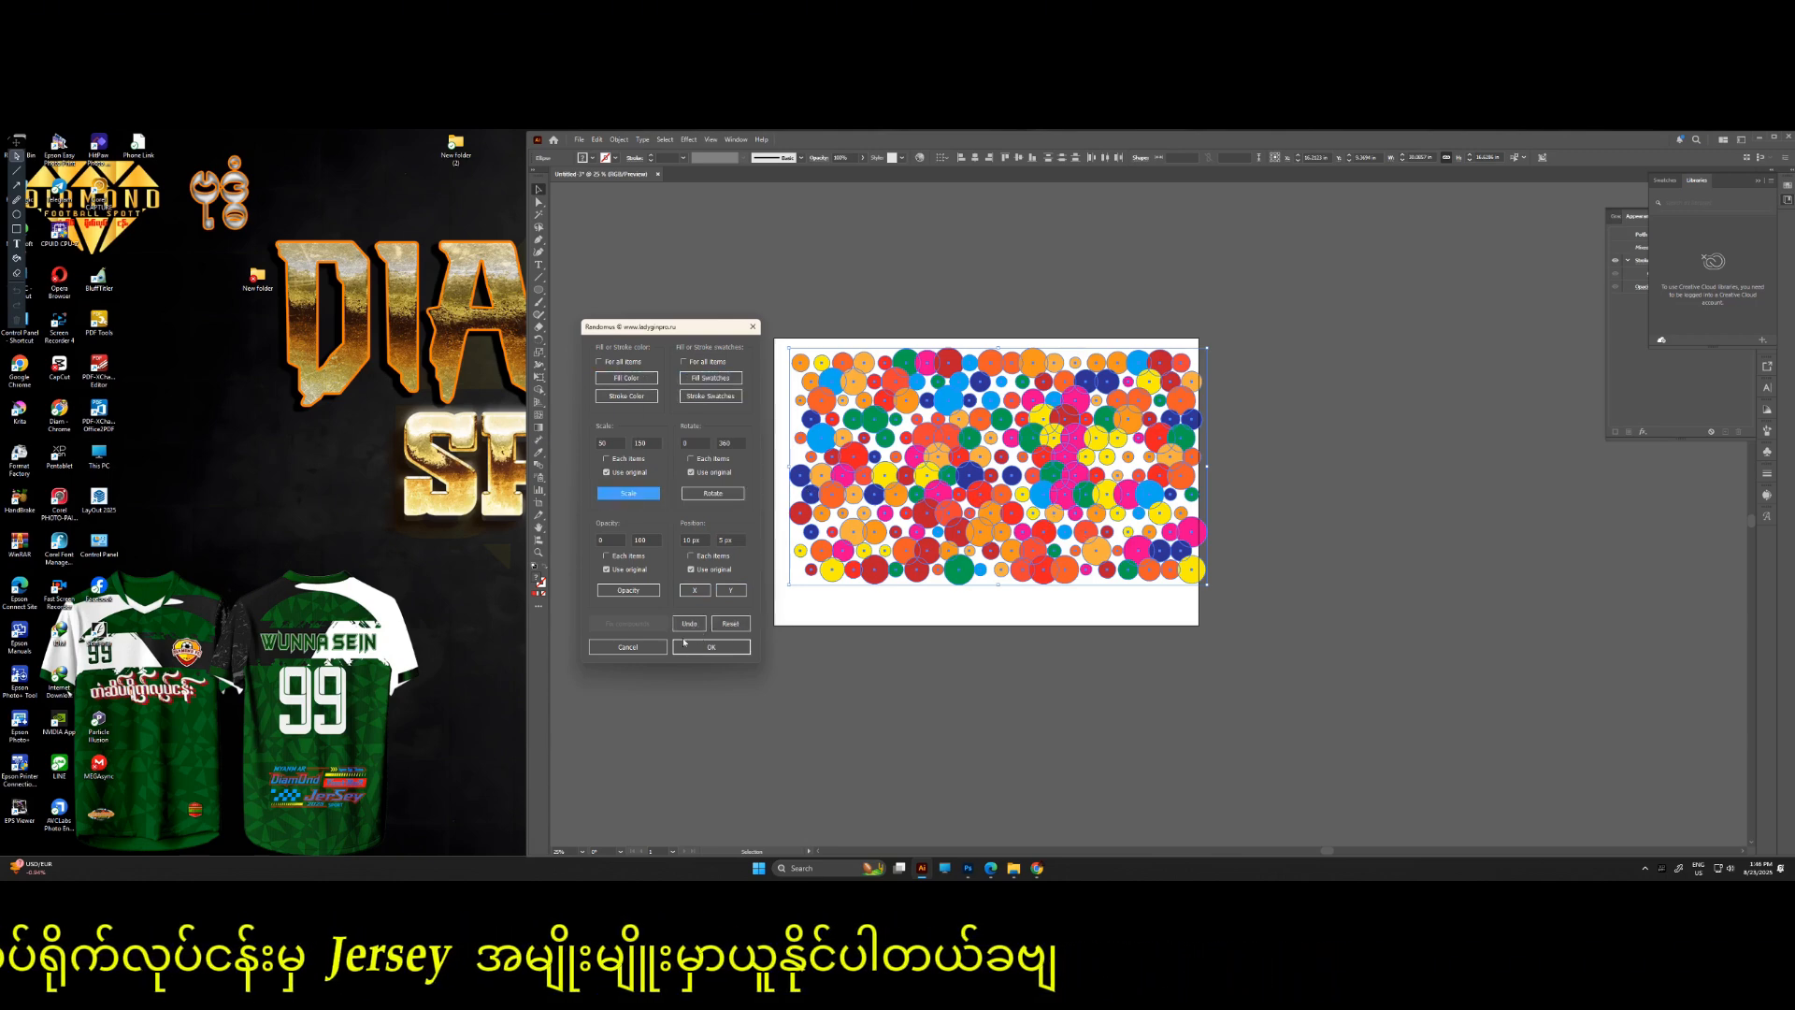
pyautogui.click(712, 647)
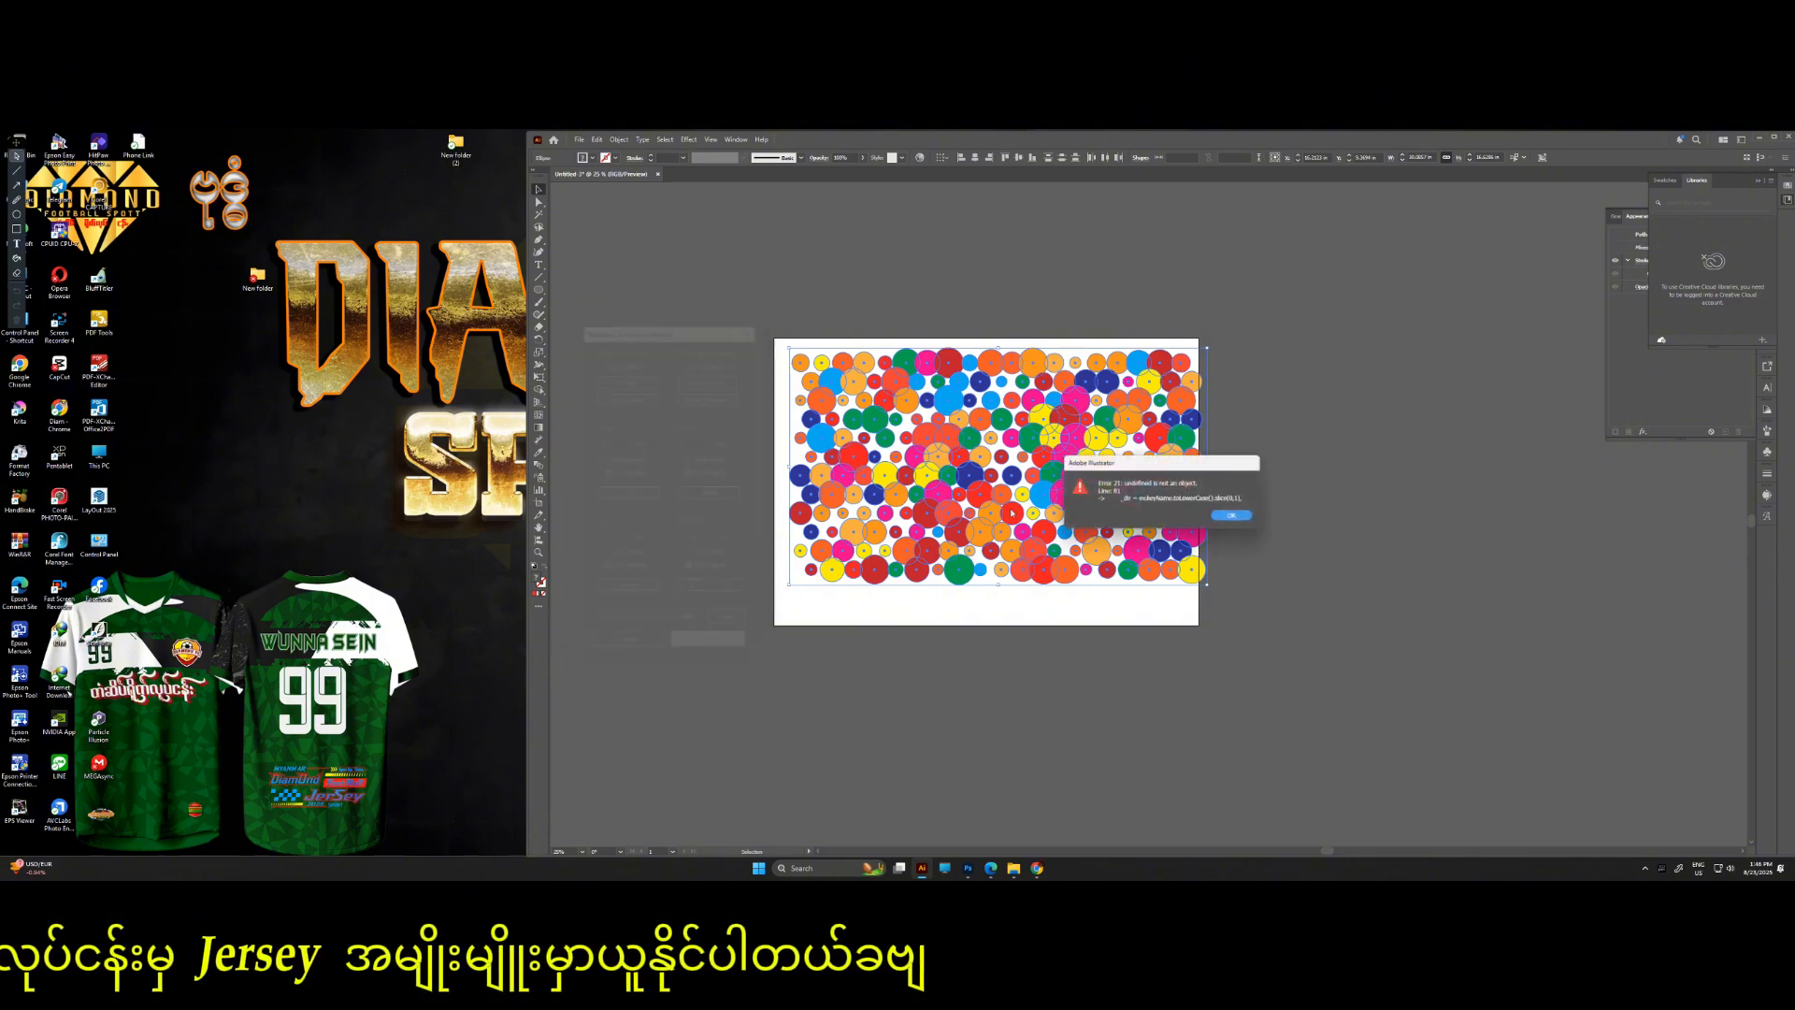
pyautogui.click(1237, 516)
# - Select all the randomised circles and move them down and to the right, mostly off the artboard
pyautogui.scroll(3, 975, 449)
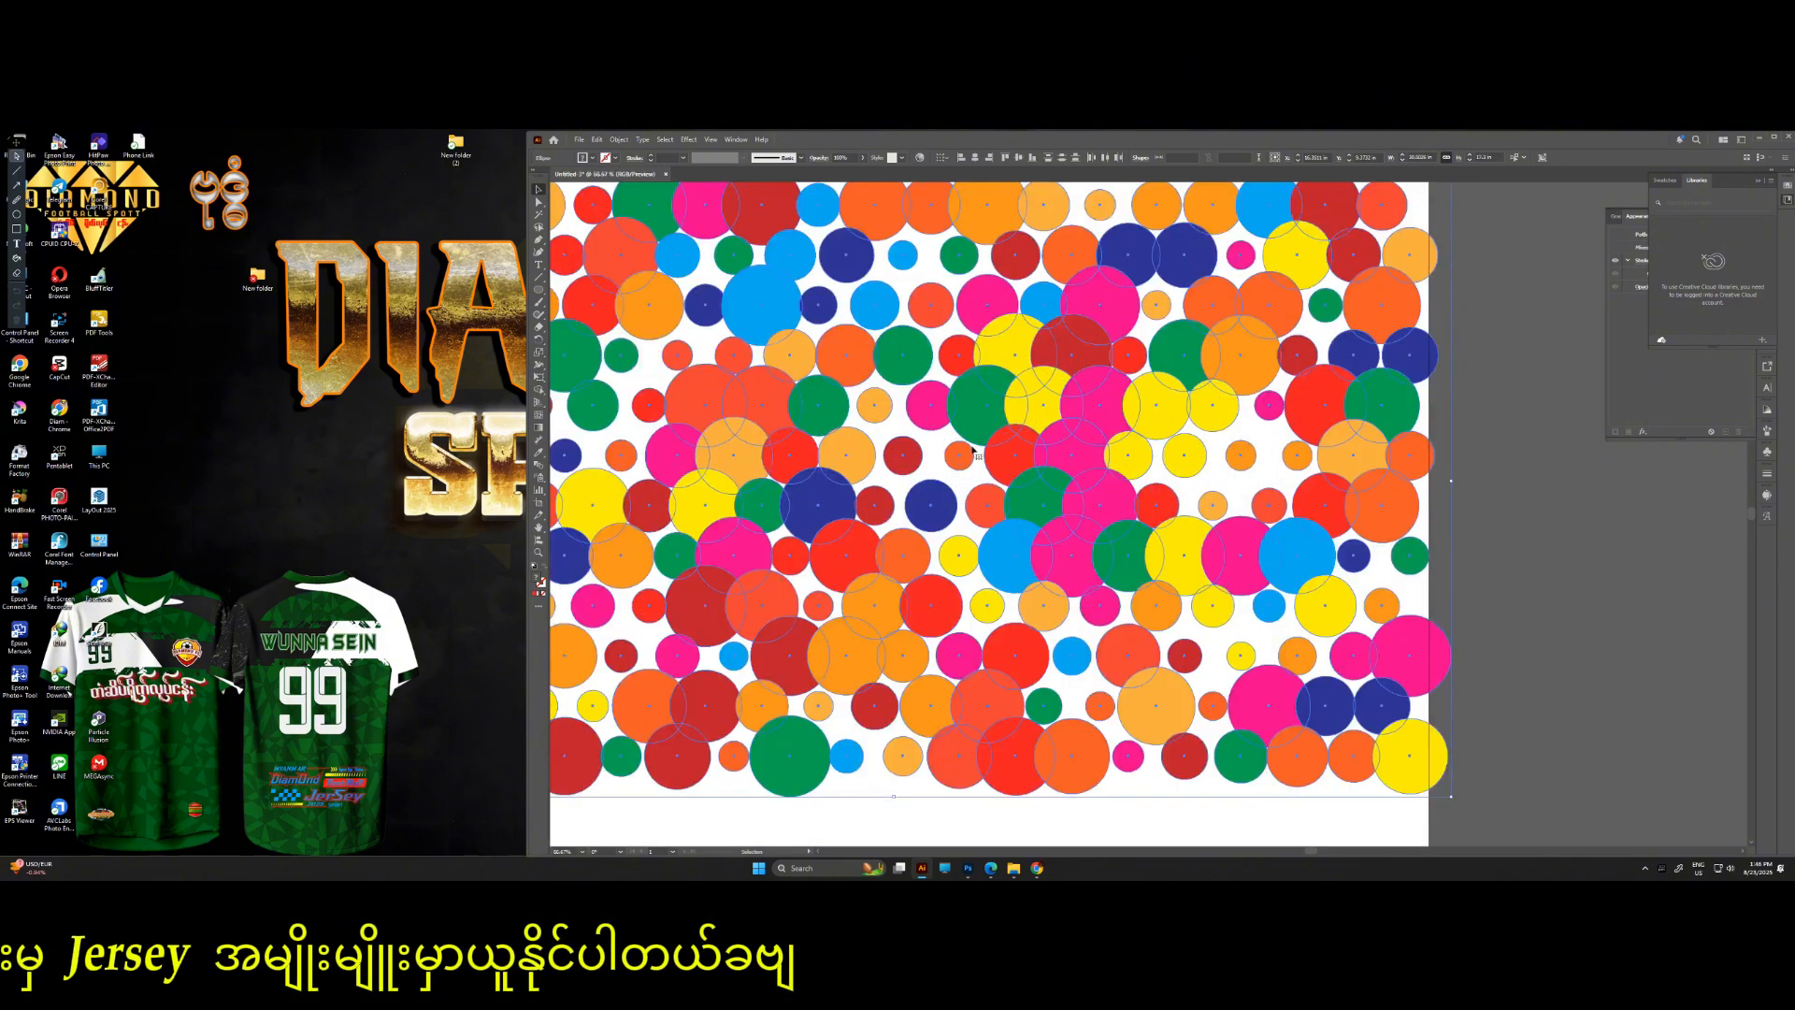
pyautogui.scroll(-4, 975, 449)
pyautogui.scroll(1, 975, 447)
pyautogui.scroll(-4, 1064, 462)
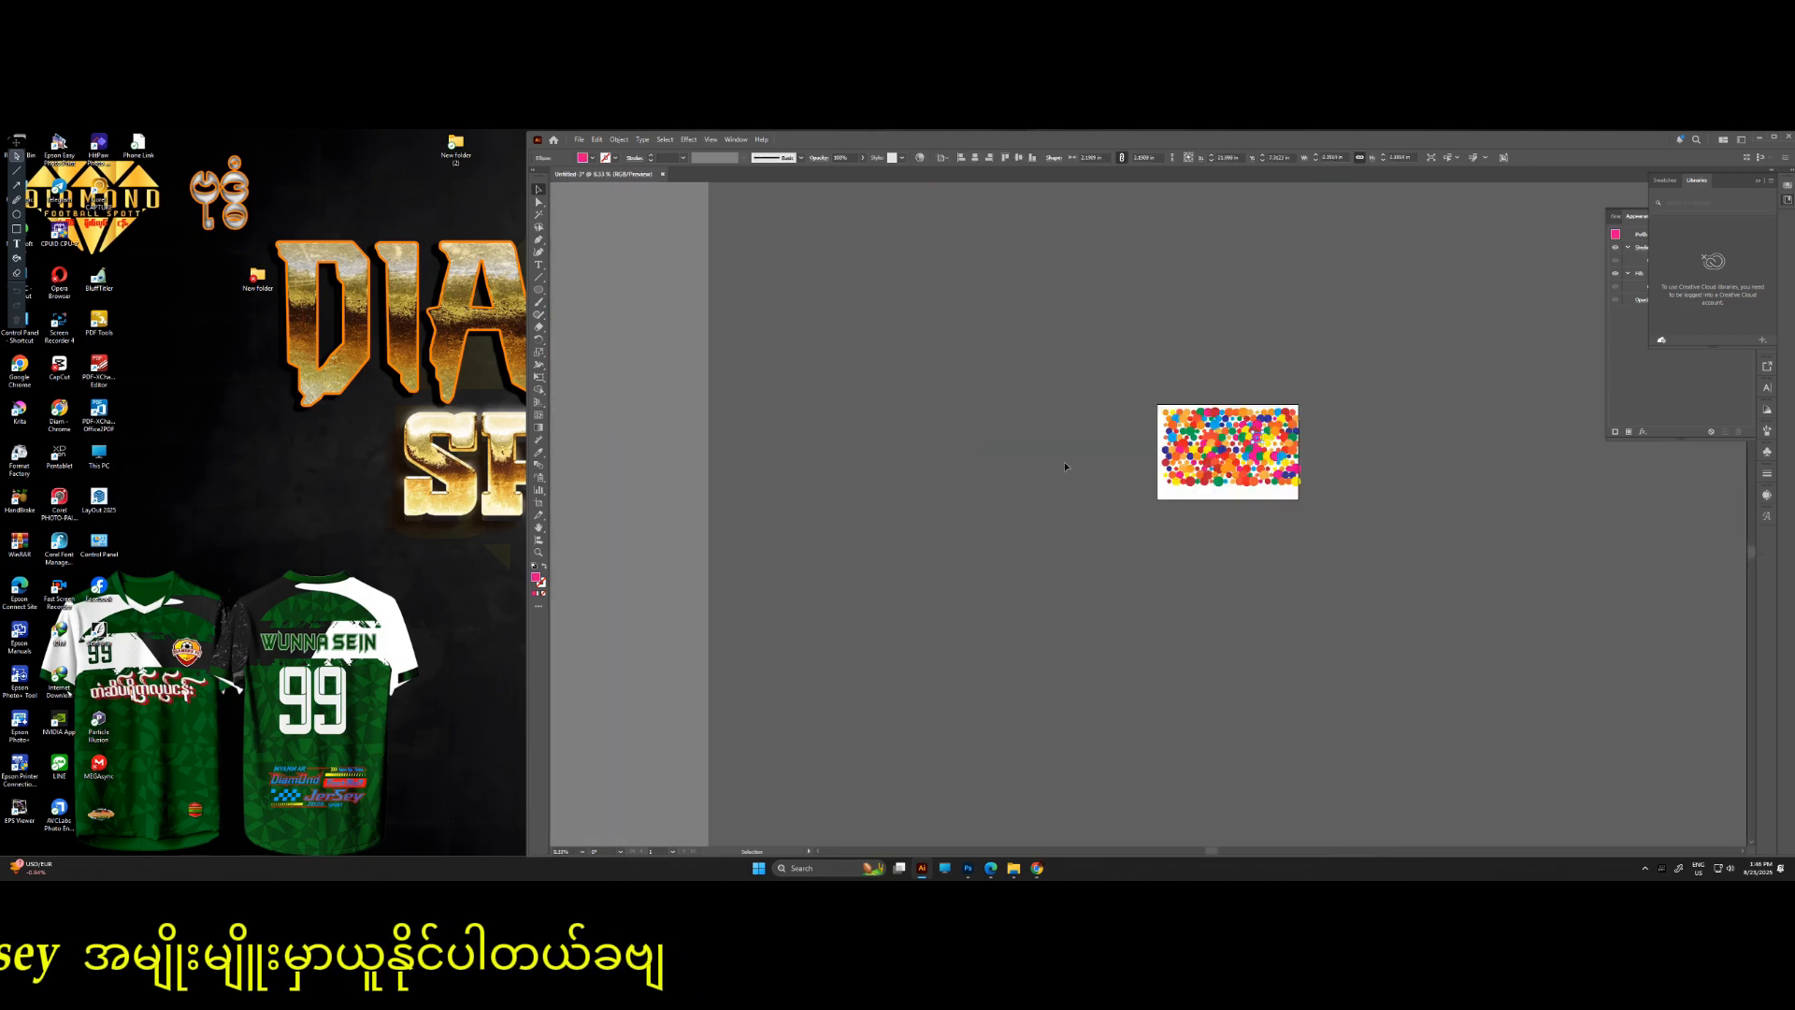
pyautogui.scroll(4, 1181, 448)
pyautogui.hscroll(3, 1181, 448)
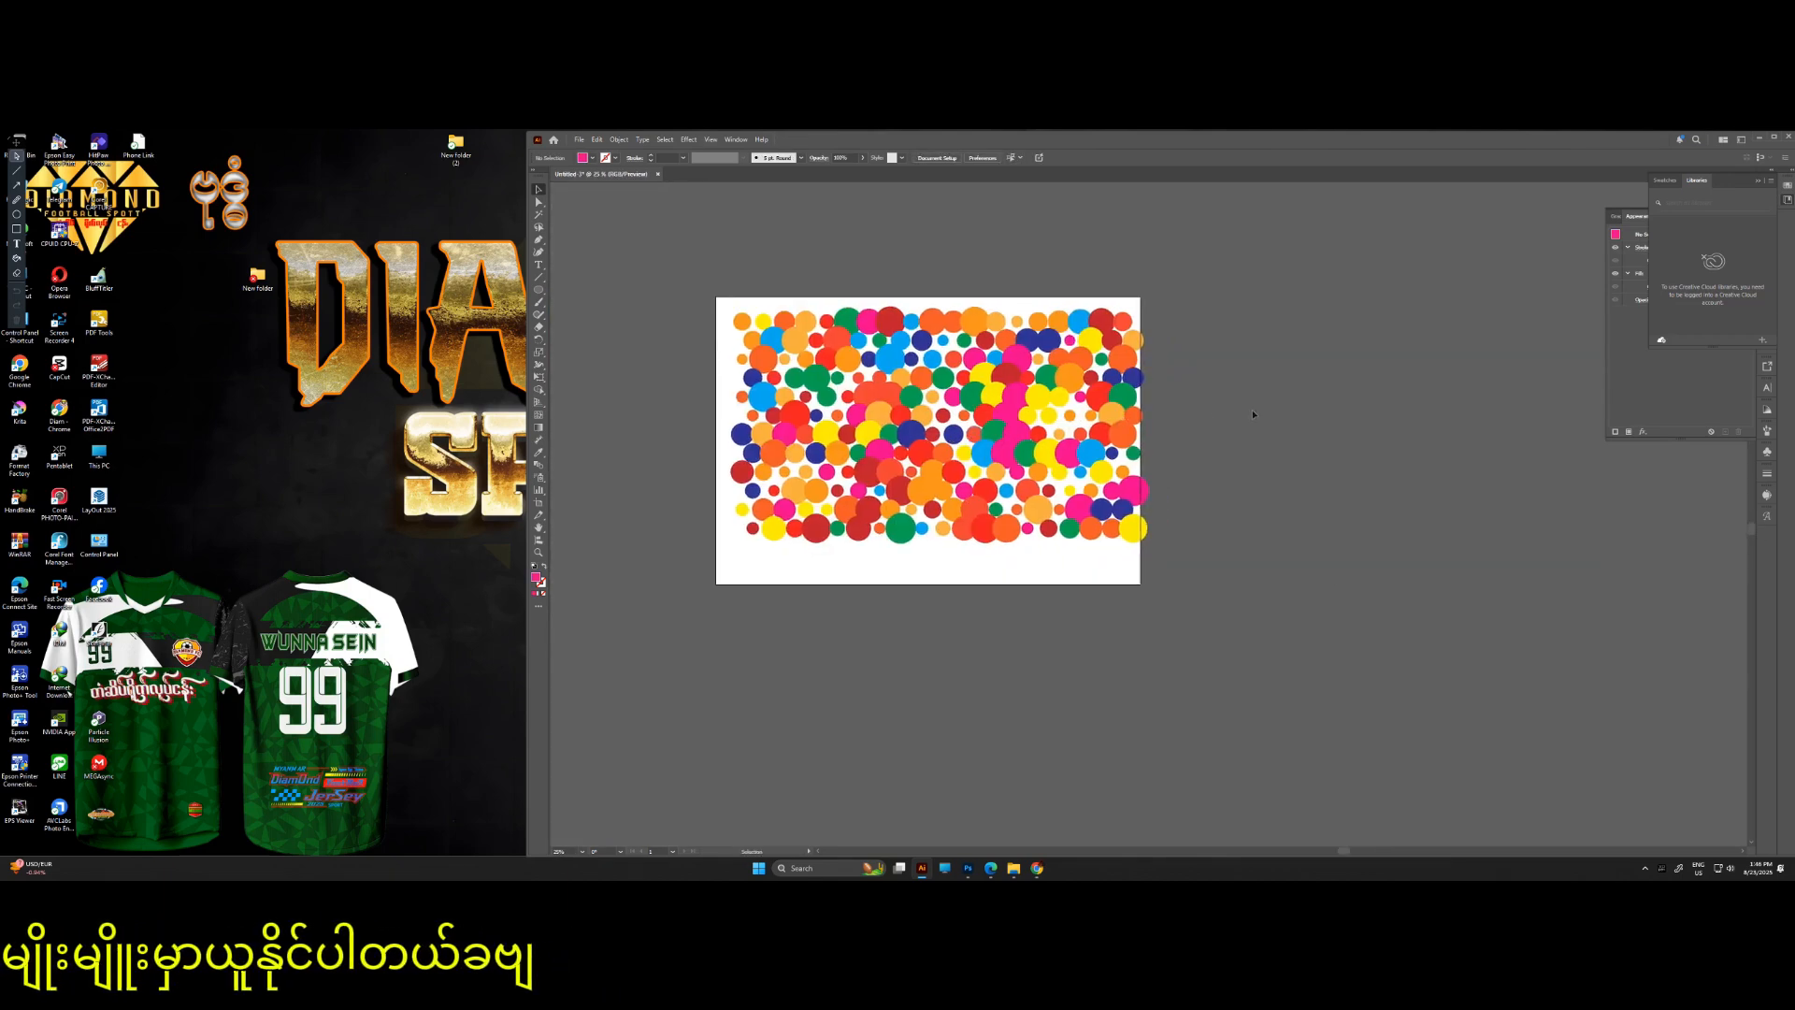
pyautogui.hotkey('ctrl', 'a')
pyautogui.moveTo(913, 418); pyautogui.dragTo(1262, 498)
# - Draw a small upright pink rectangle near the artboard's upper-left corner and place a duplicate beside it to the right
pyautogui.click(543, 294)
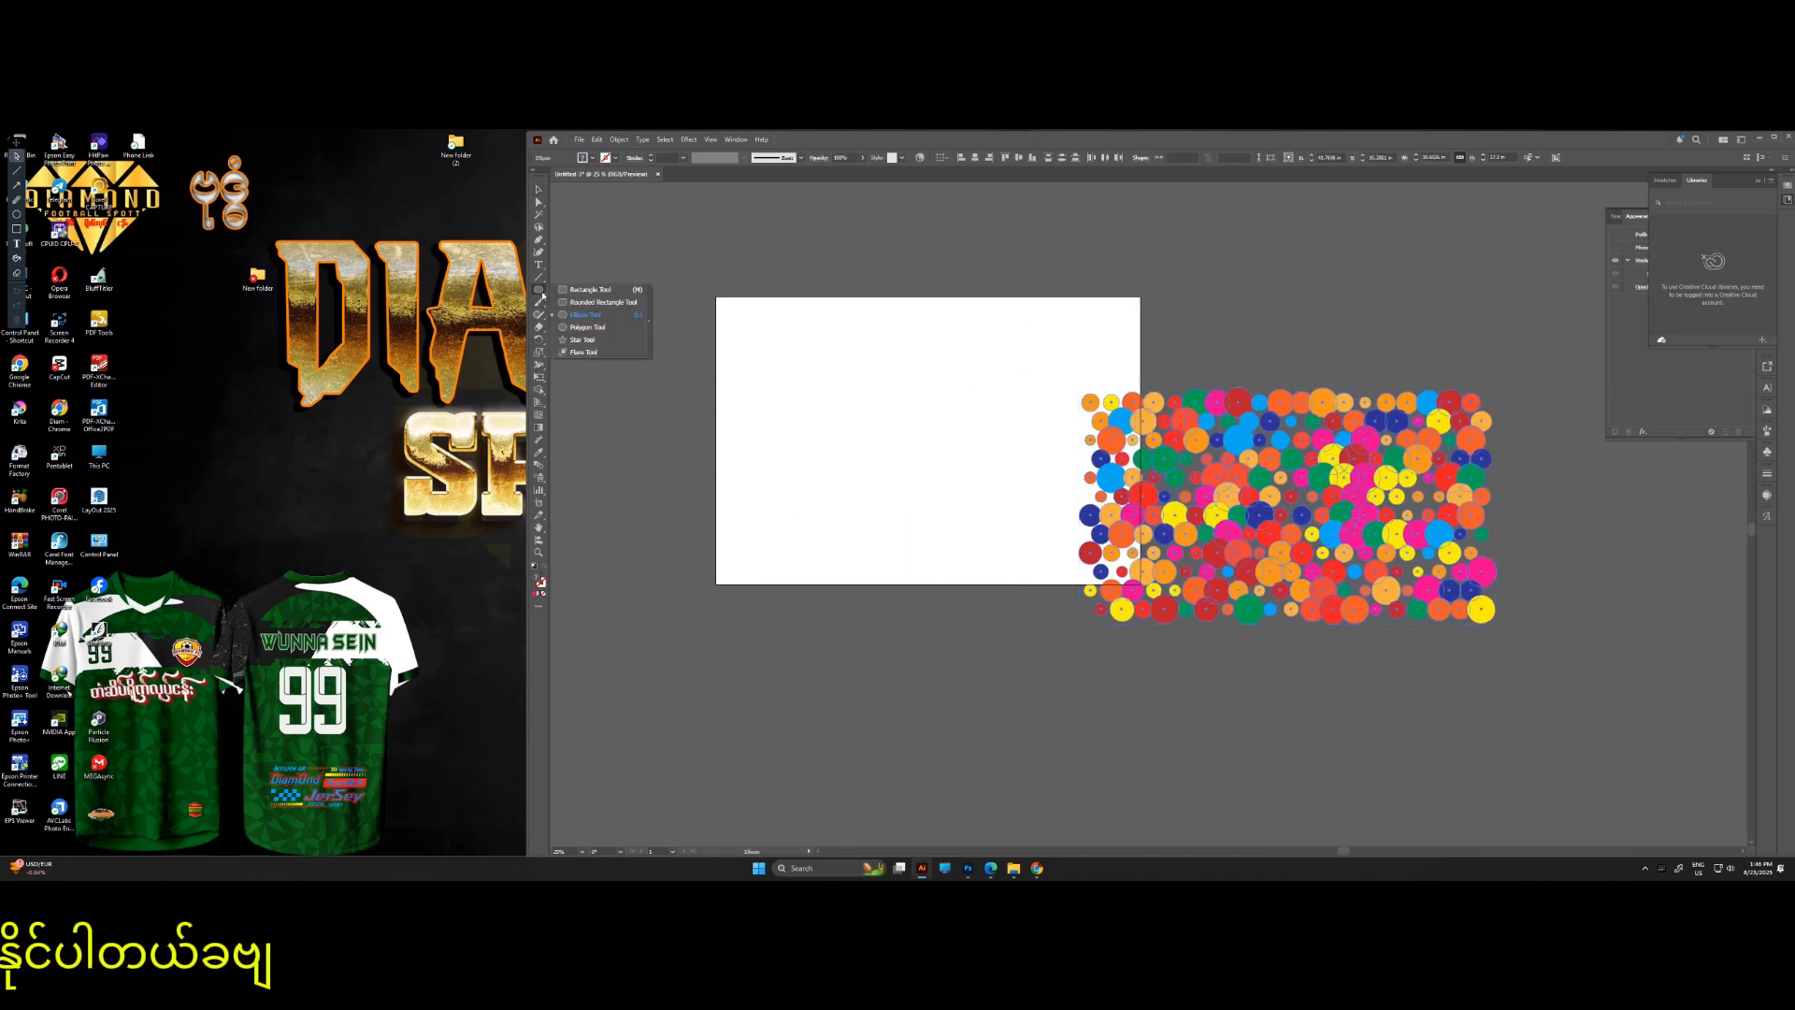
pyautogui.click(590, 289)
pyautogui.moveTo(766, 332); pyautogui.dragTo(815, 402)
pyautogui.press('v')
pyautogui.moveTo(794, 366); pyautogui.dragTo(854, 365)
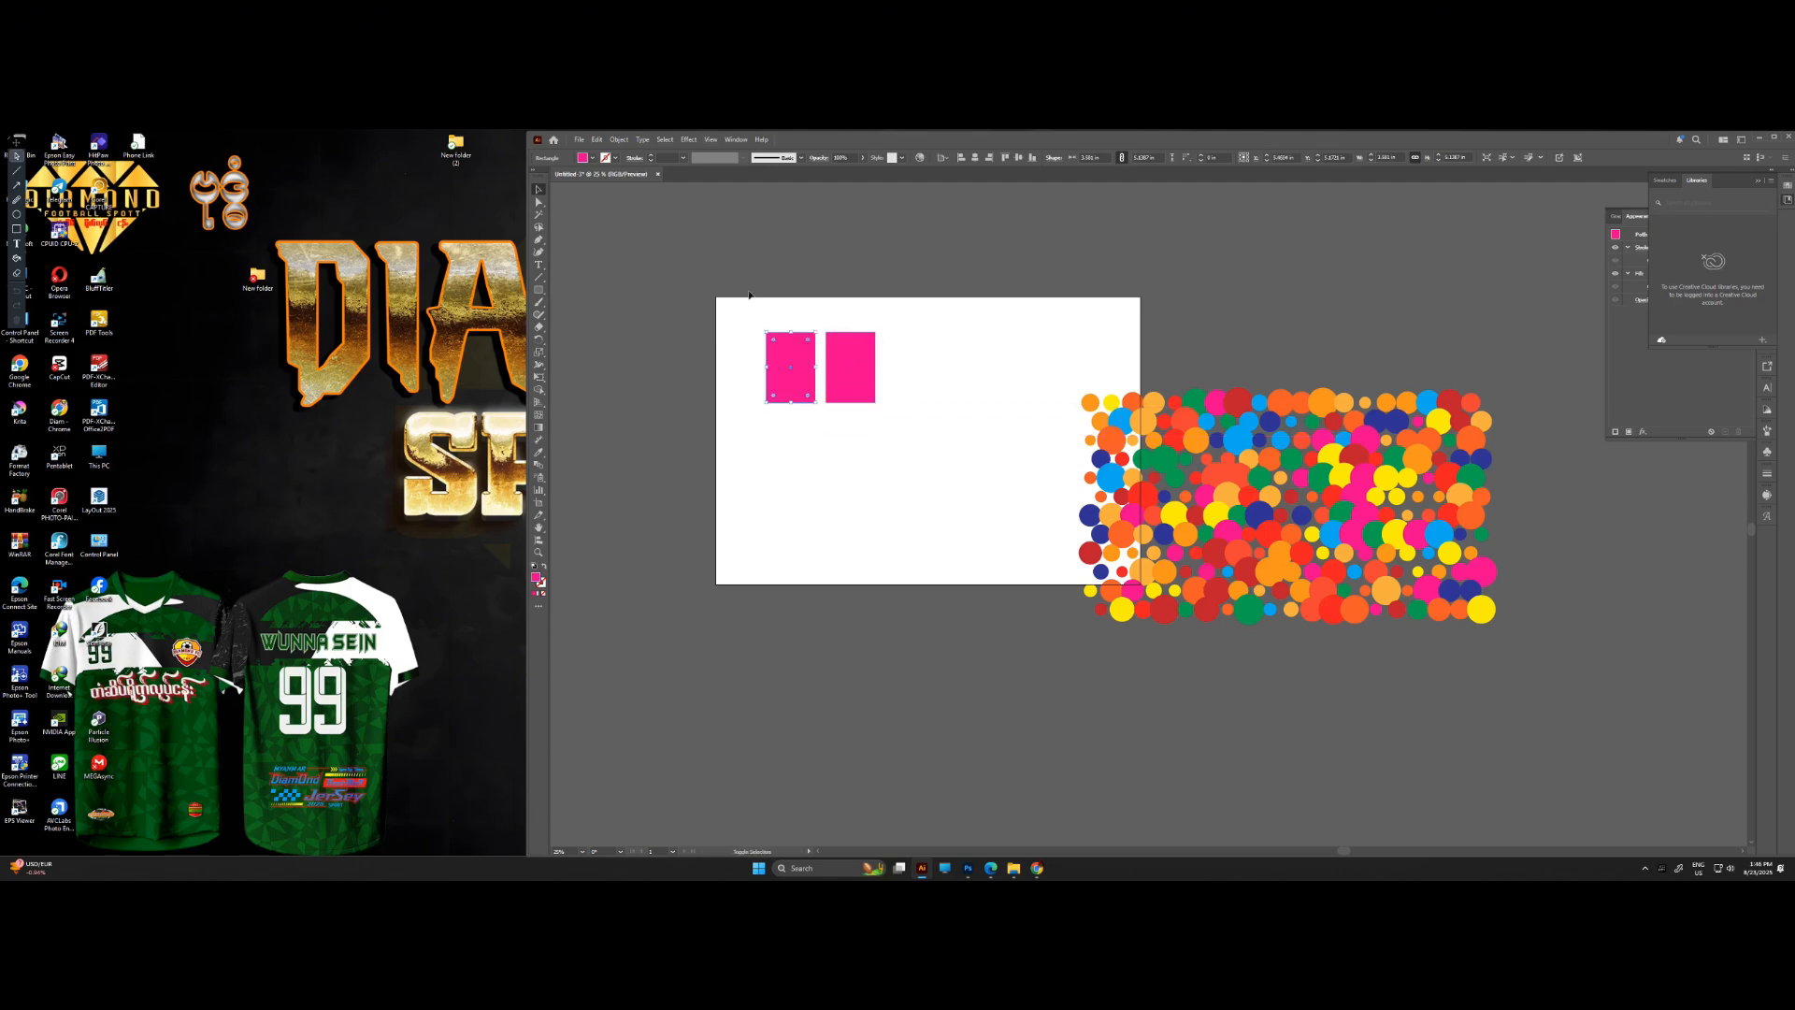
# - Select both pink rectangles and arrange them side by side with a narrow gutter using the harmonizer script
pyautogui.keyDown('shift'); pyautogui.click(846, 349); pyautogui.keyUp('shift')
pyautogui.click(618, 140)
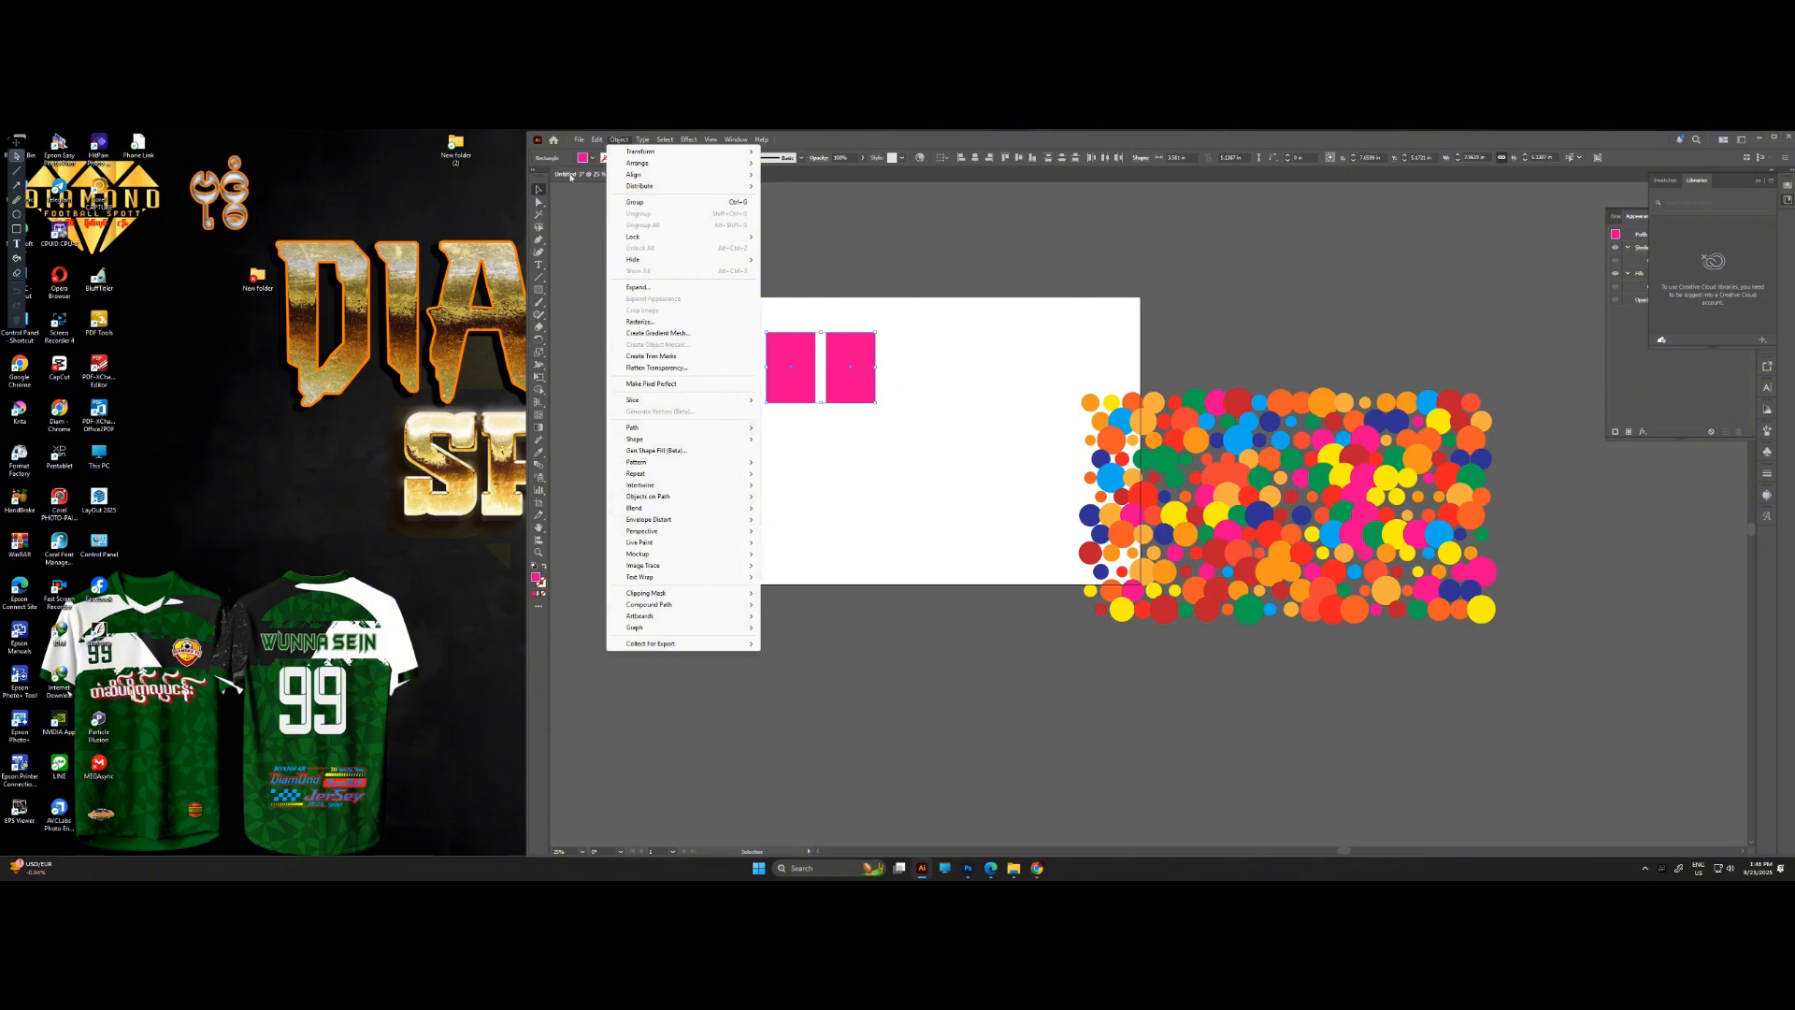
pyautogui.click(580, 139)
pyautogui.moveTo(624, 424)
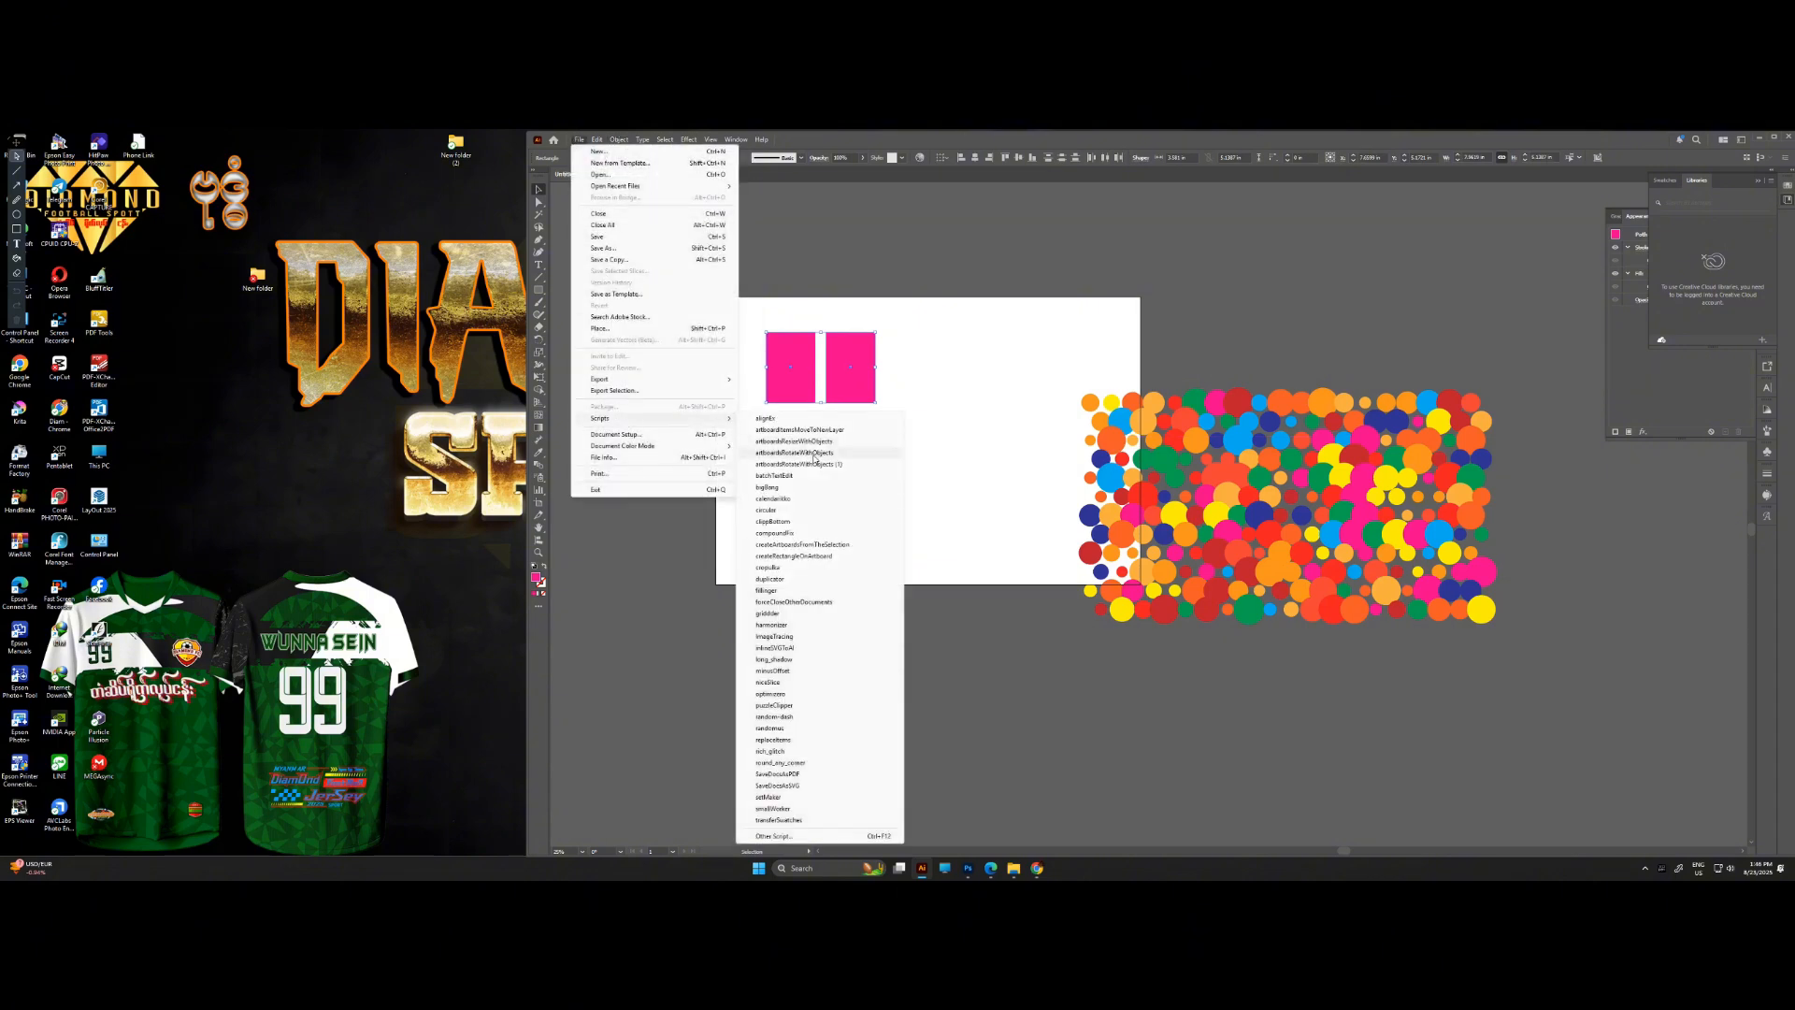
pyautogui.click(776, 625)
pyautogui.click(903, 430)
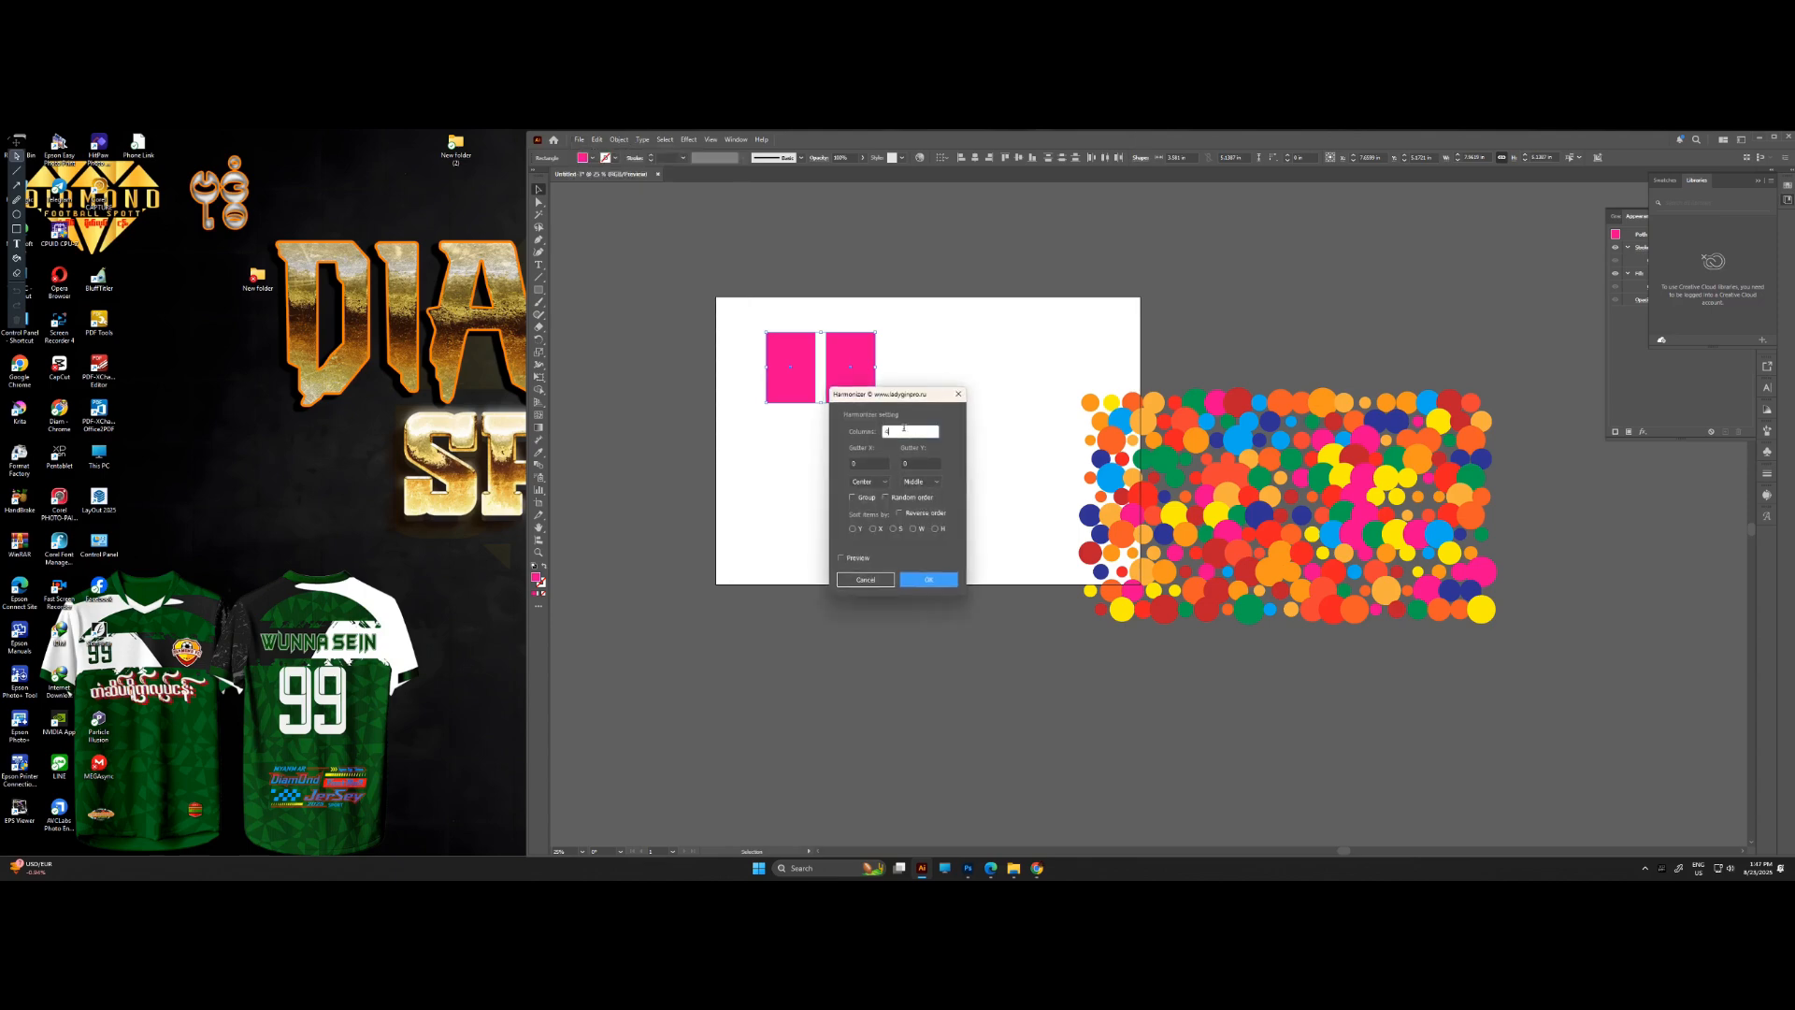
pyautogui.click(875, 464)
pyautogui.click(921, 464)
pyautogui.click(853, 529)
pyautogui.click(909, 580)
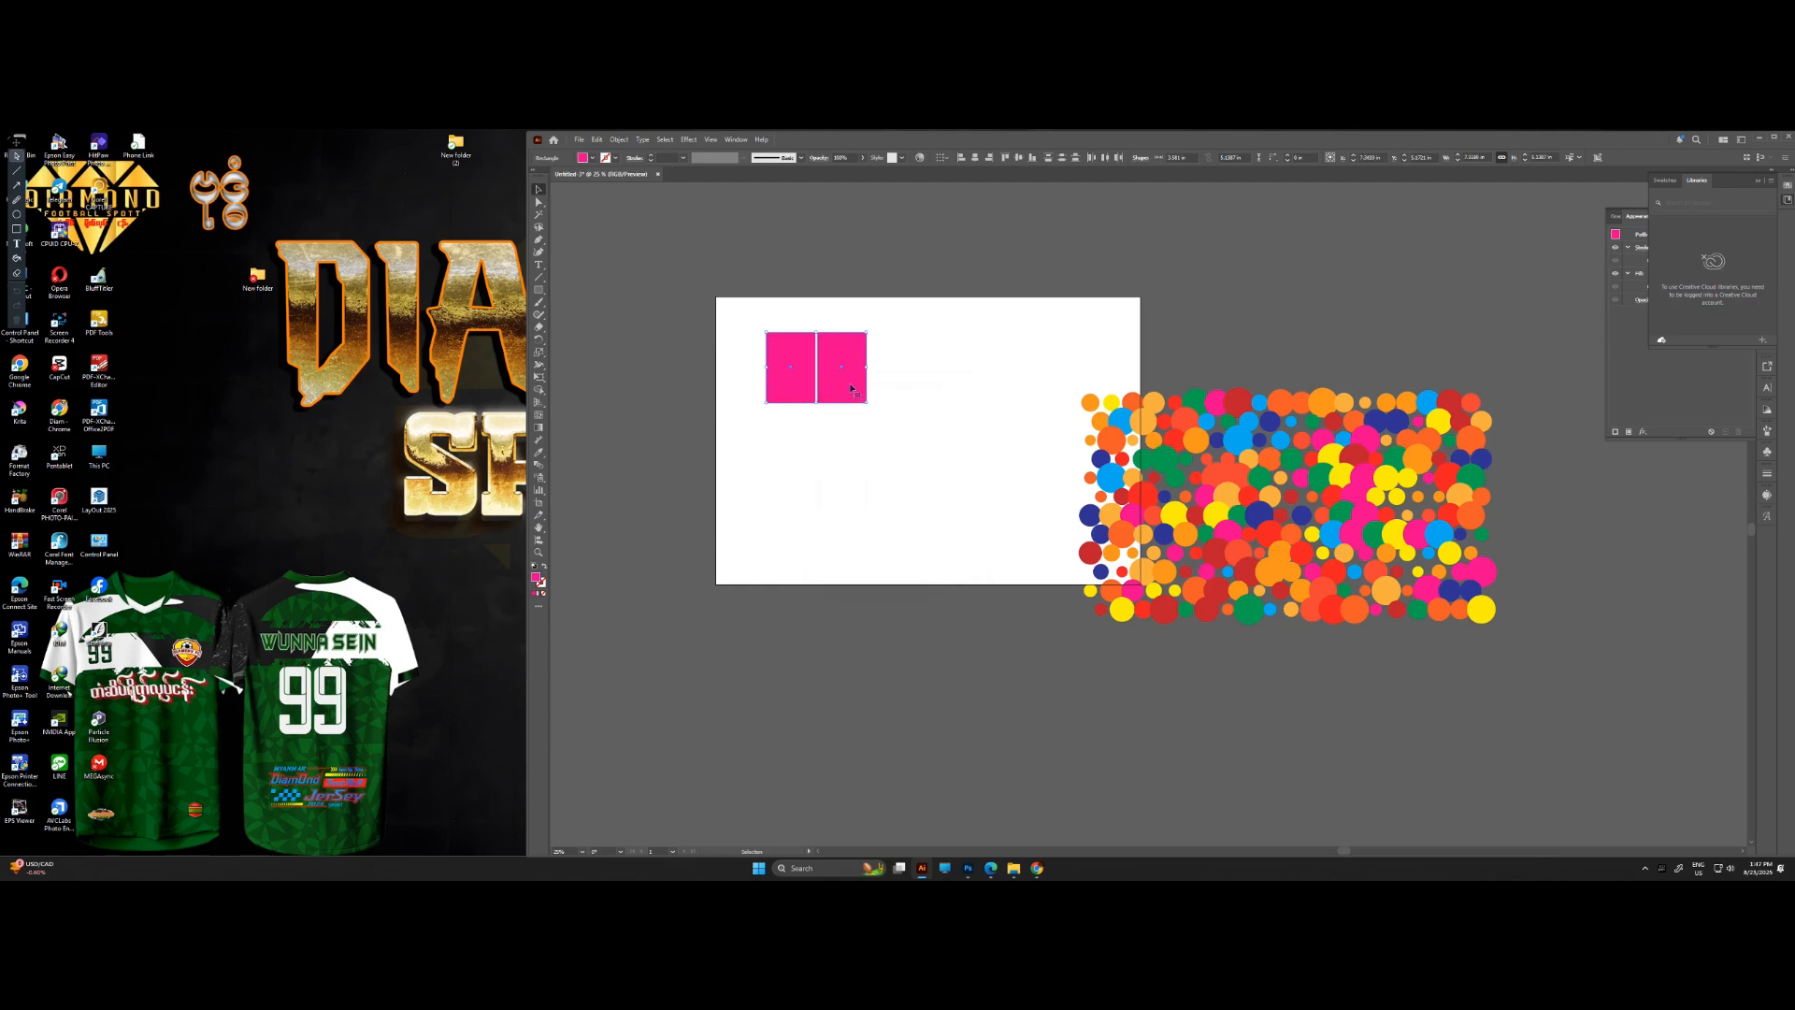
# - Examine the two arranged pink rectangles and the gap between them up close
pyautogui.scroll(2, 849, 384)
pyautogui.scroll(-2, 811, 367)
pyautogui.scroll(2, 861, 394)
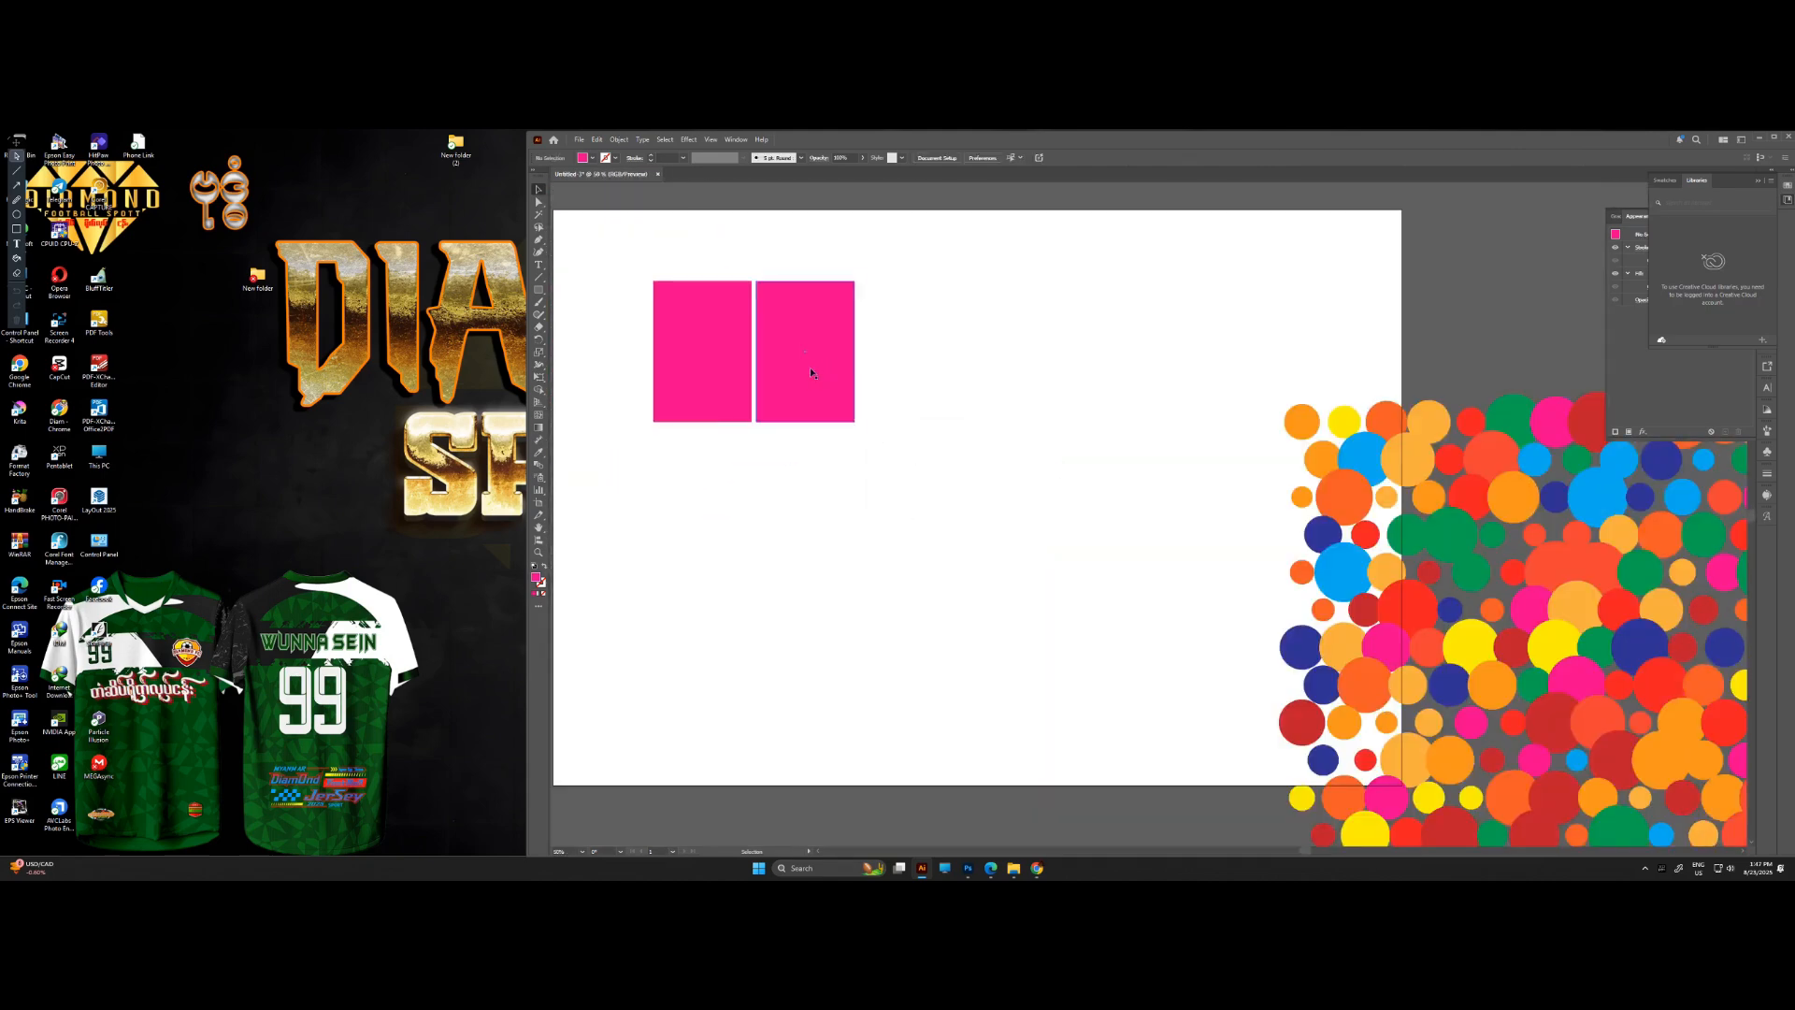
pyautogui.moveTo(810, 373); pyautogui.dragTo(1255, 333)
pyautogui.scroll(-3, 907, 378)
pyautogui.scroll(3, 912, 378)
pyautogui.click(1210, 350)
pyautogui.scroll(-2, 766, 354)
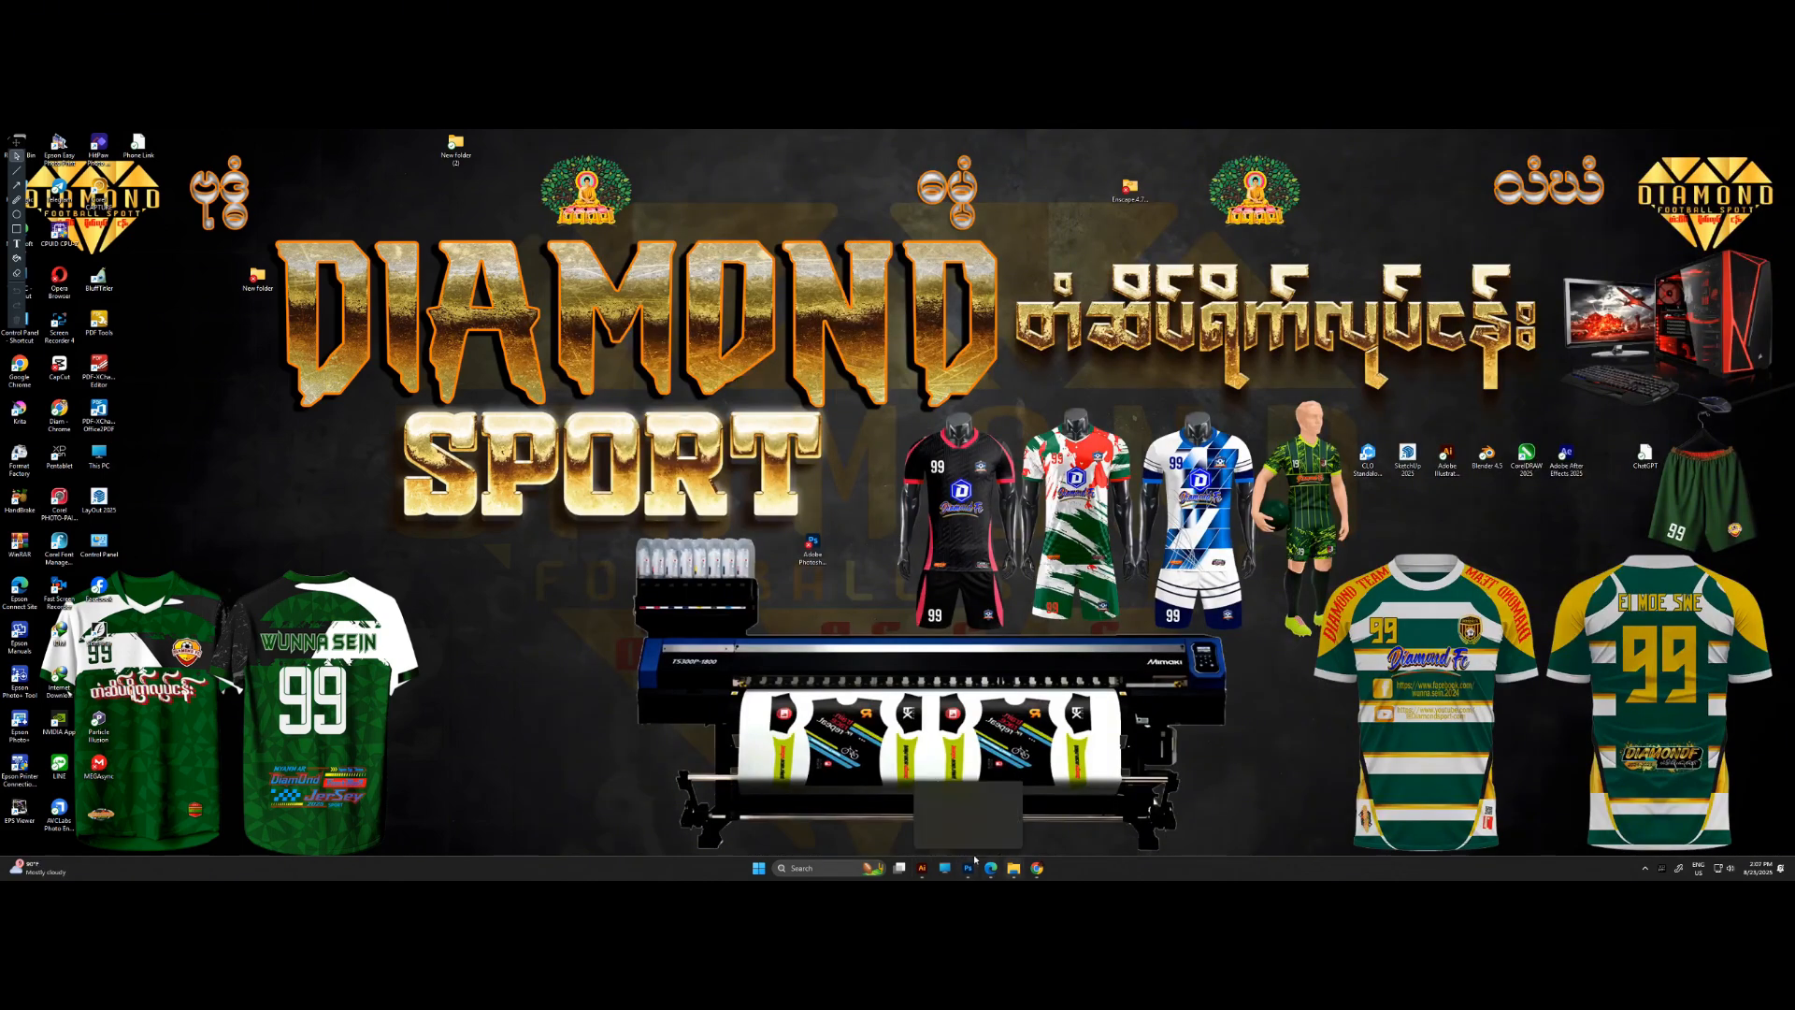
# - Switch to File Explorer, open the Compressed folder inside Downloads and select the Triangulator.jsx file
pyautogui.moveTo(974, 858)
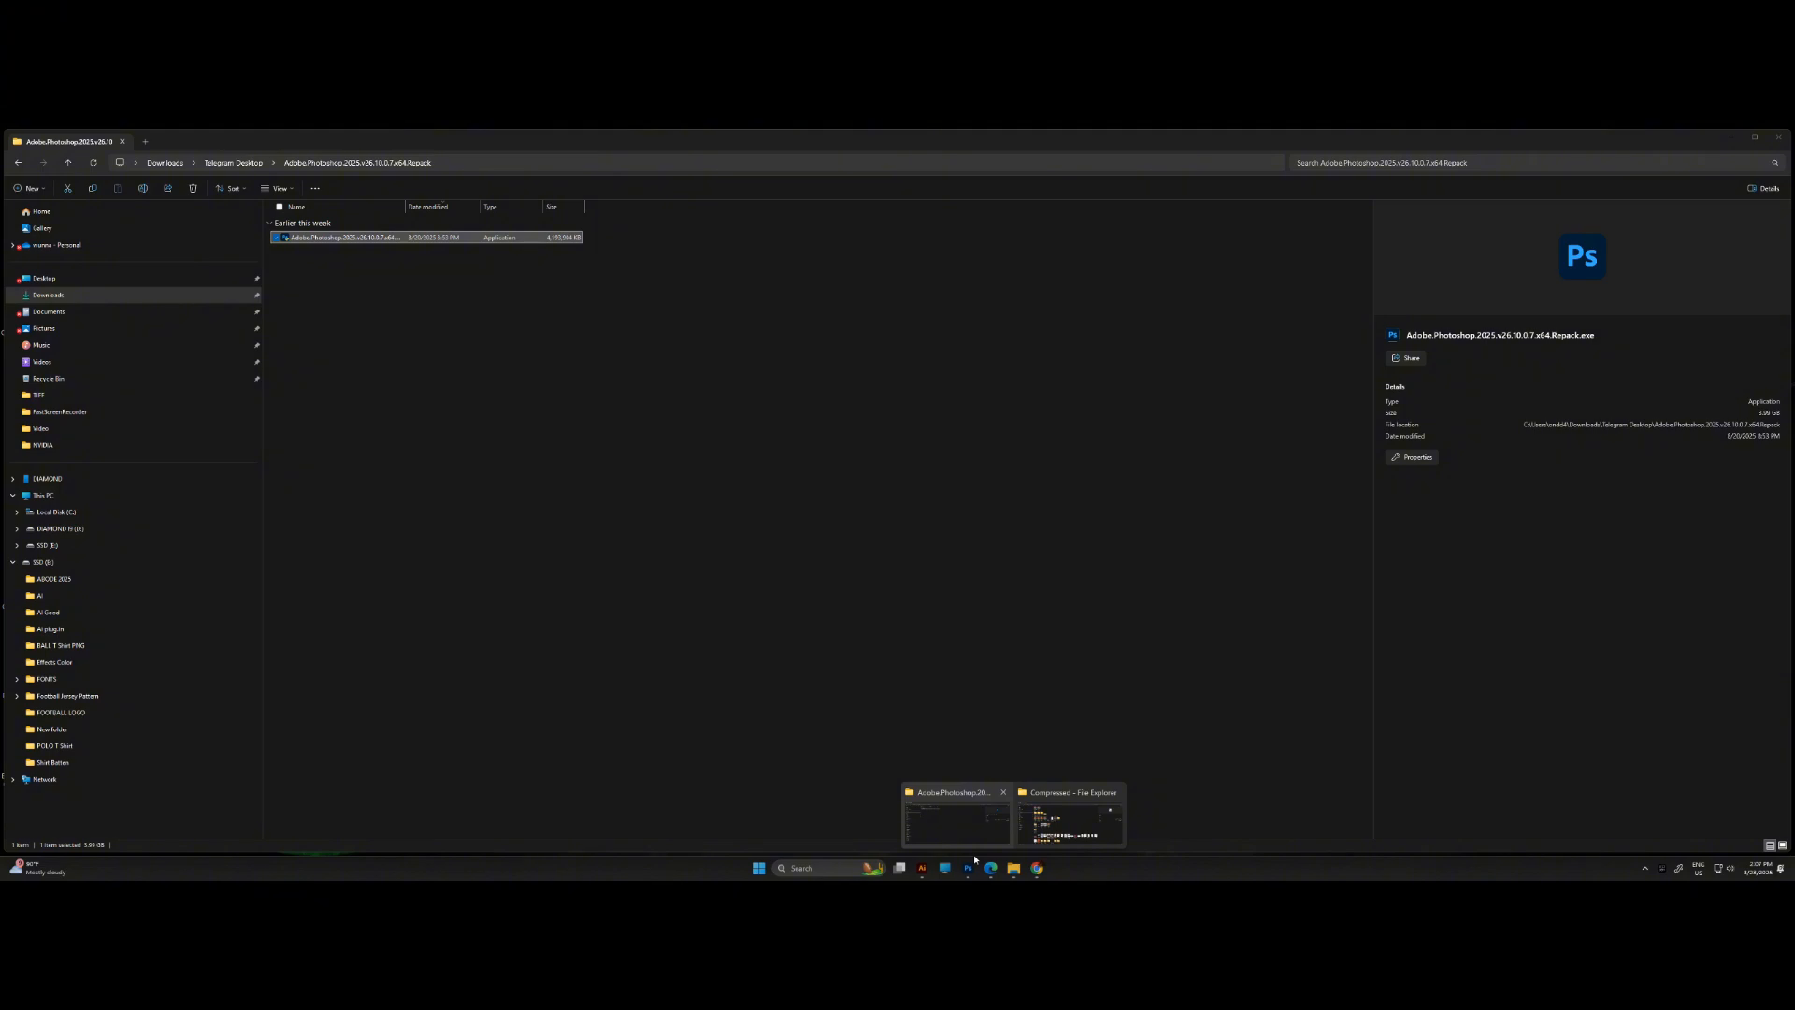
pyautogui.click(974, 858)
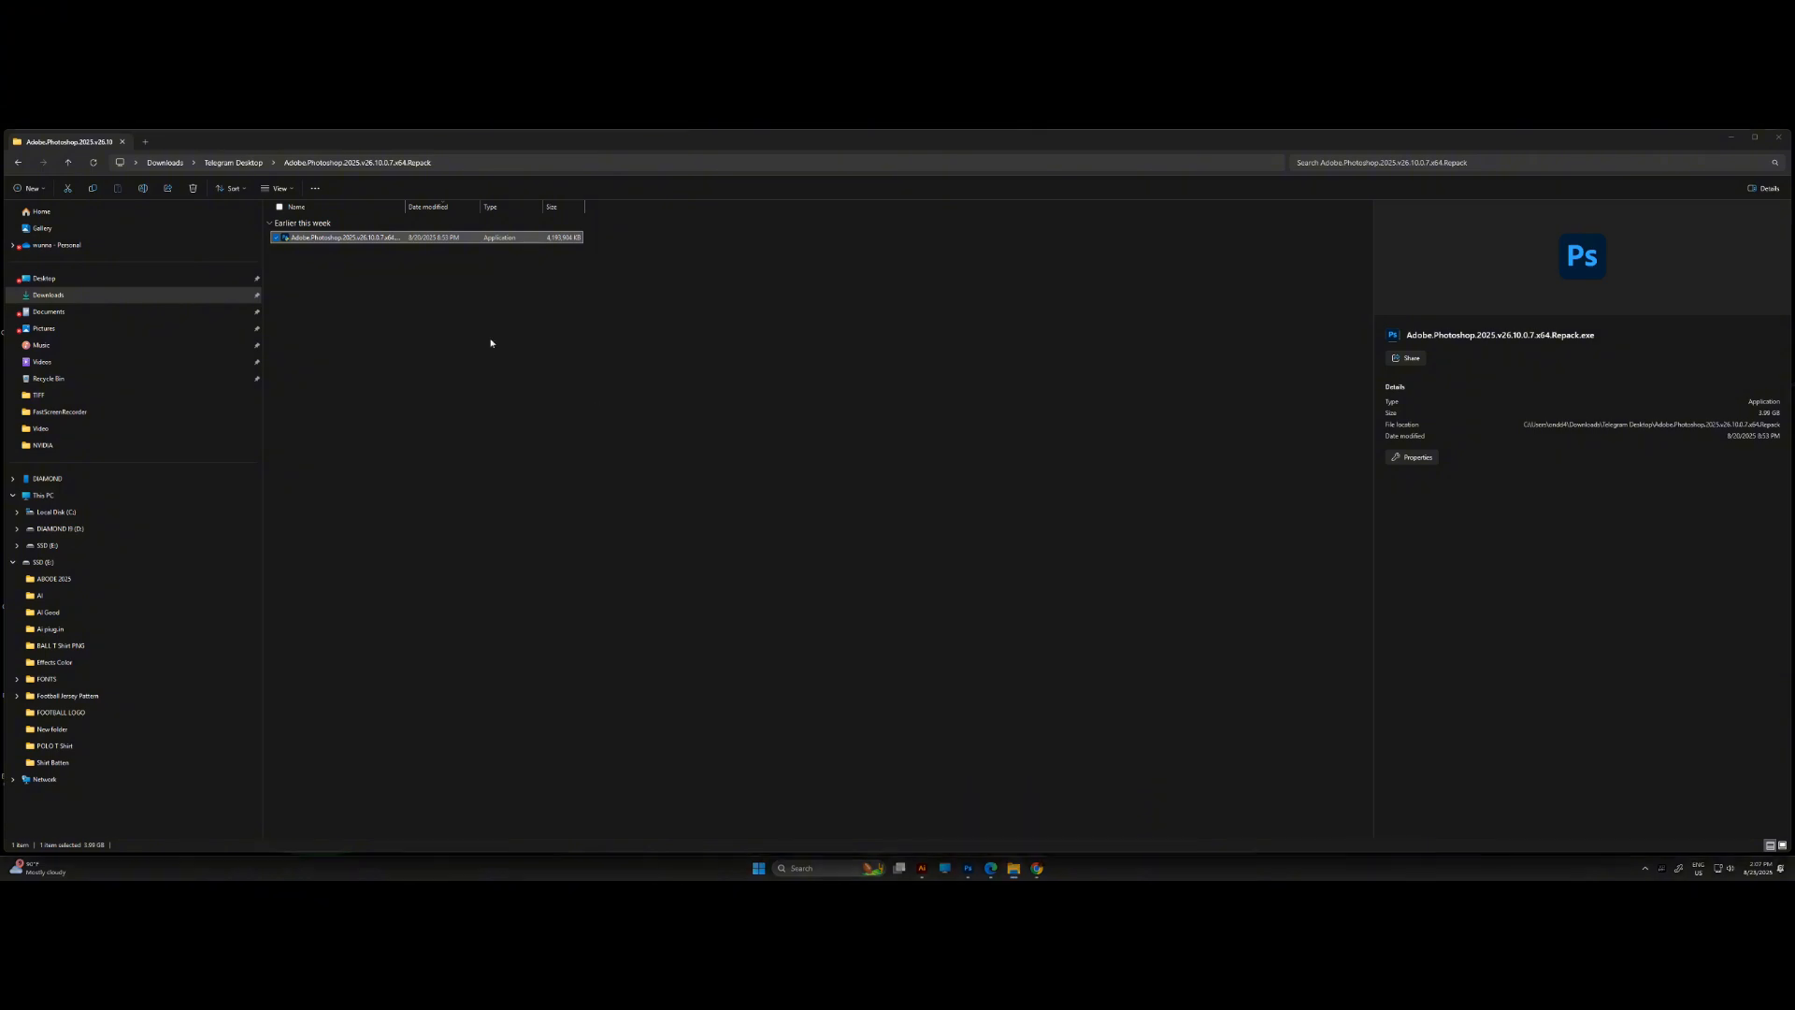
pyautogui.click(80, 297)
pyautogui.doubleClick(619, 245)
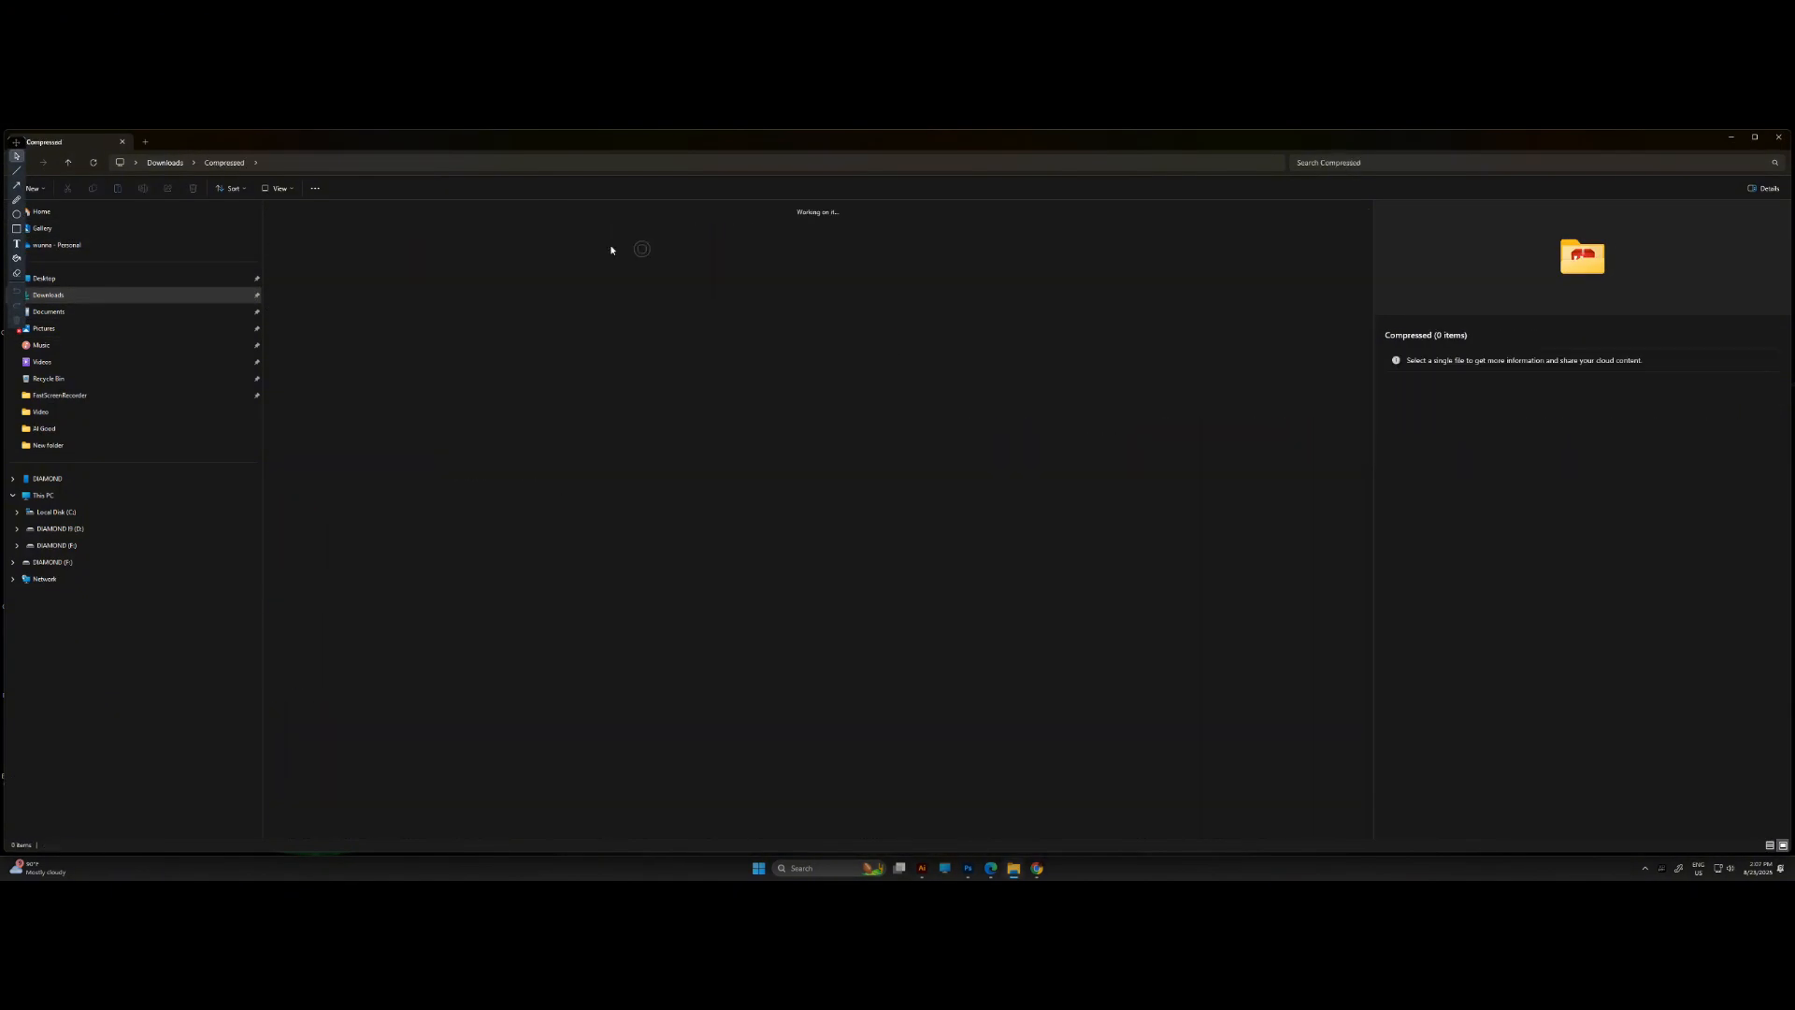
pyautogui.moveTo(291, 263); pyautogui.dragTo(298, 273)
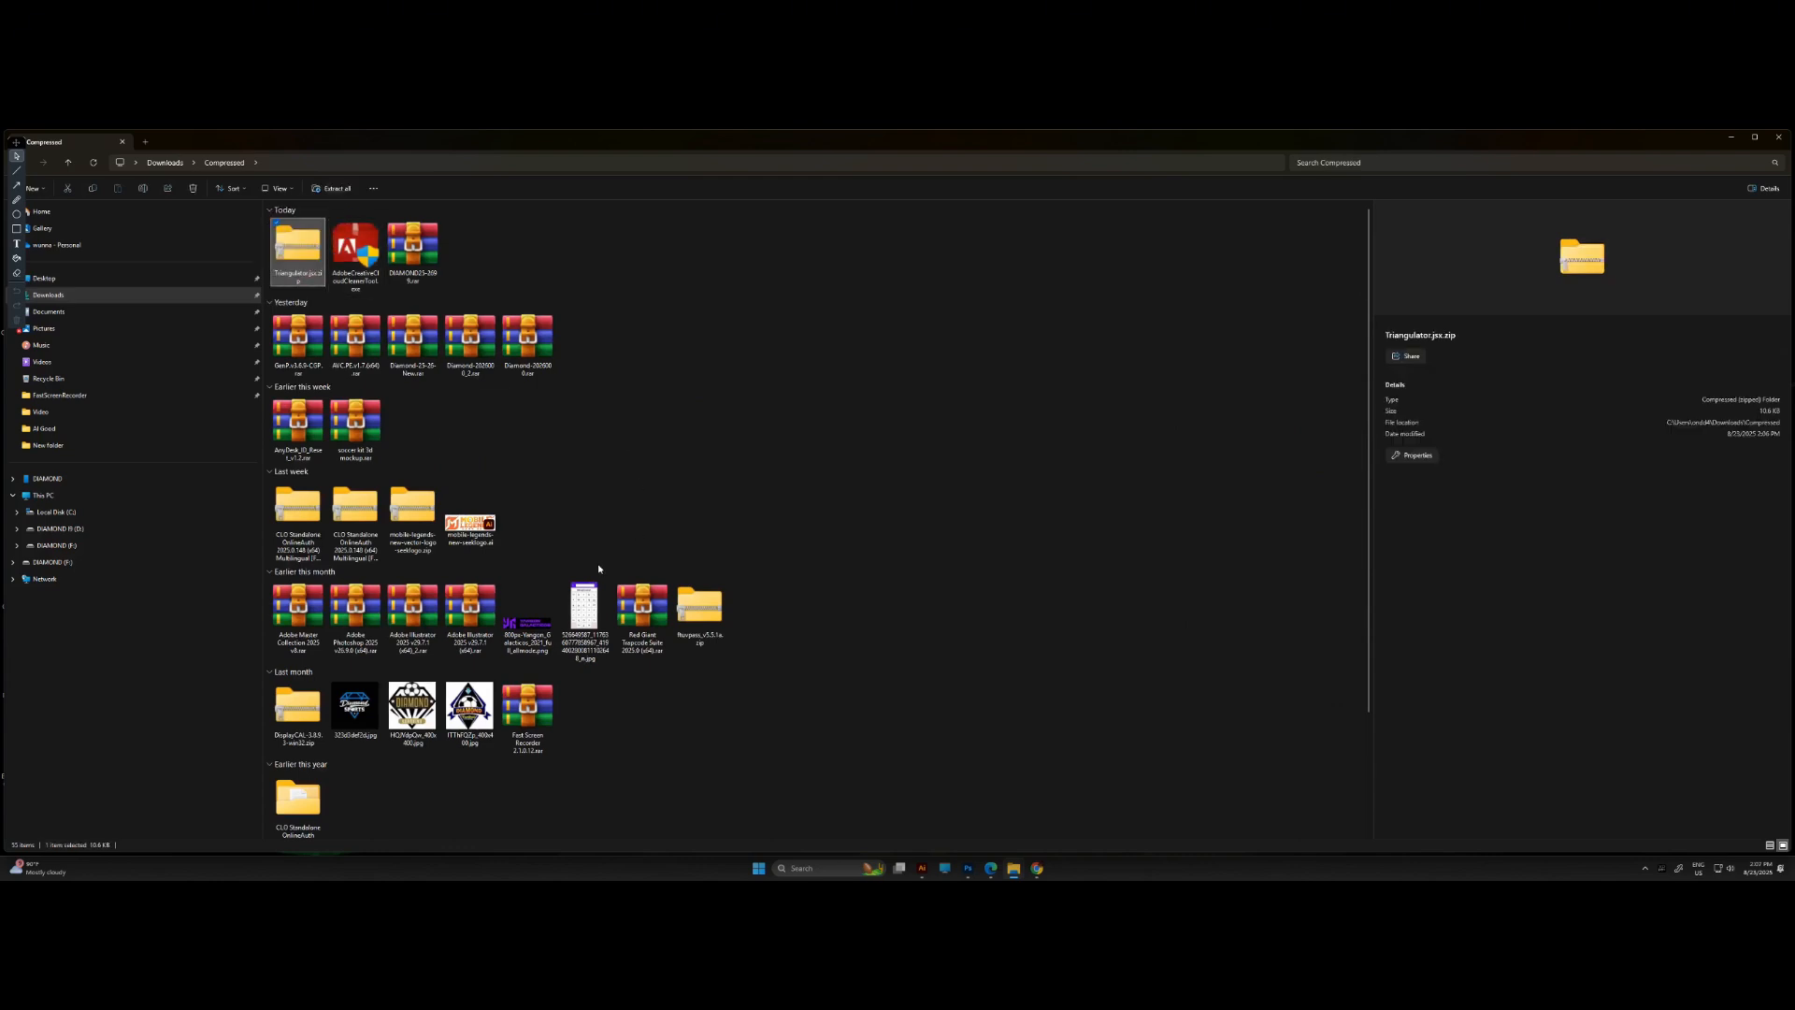
pyautogui.click(581, 520)
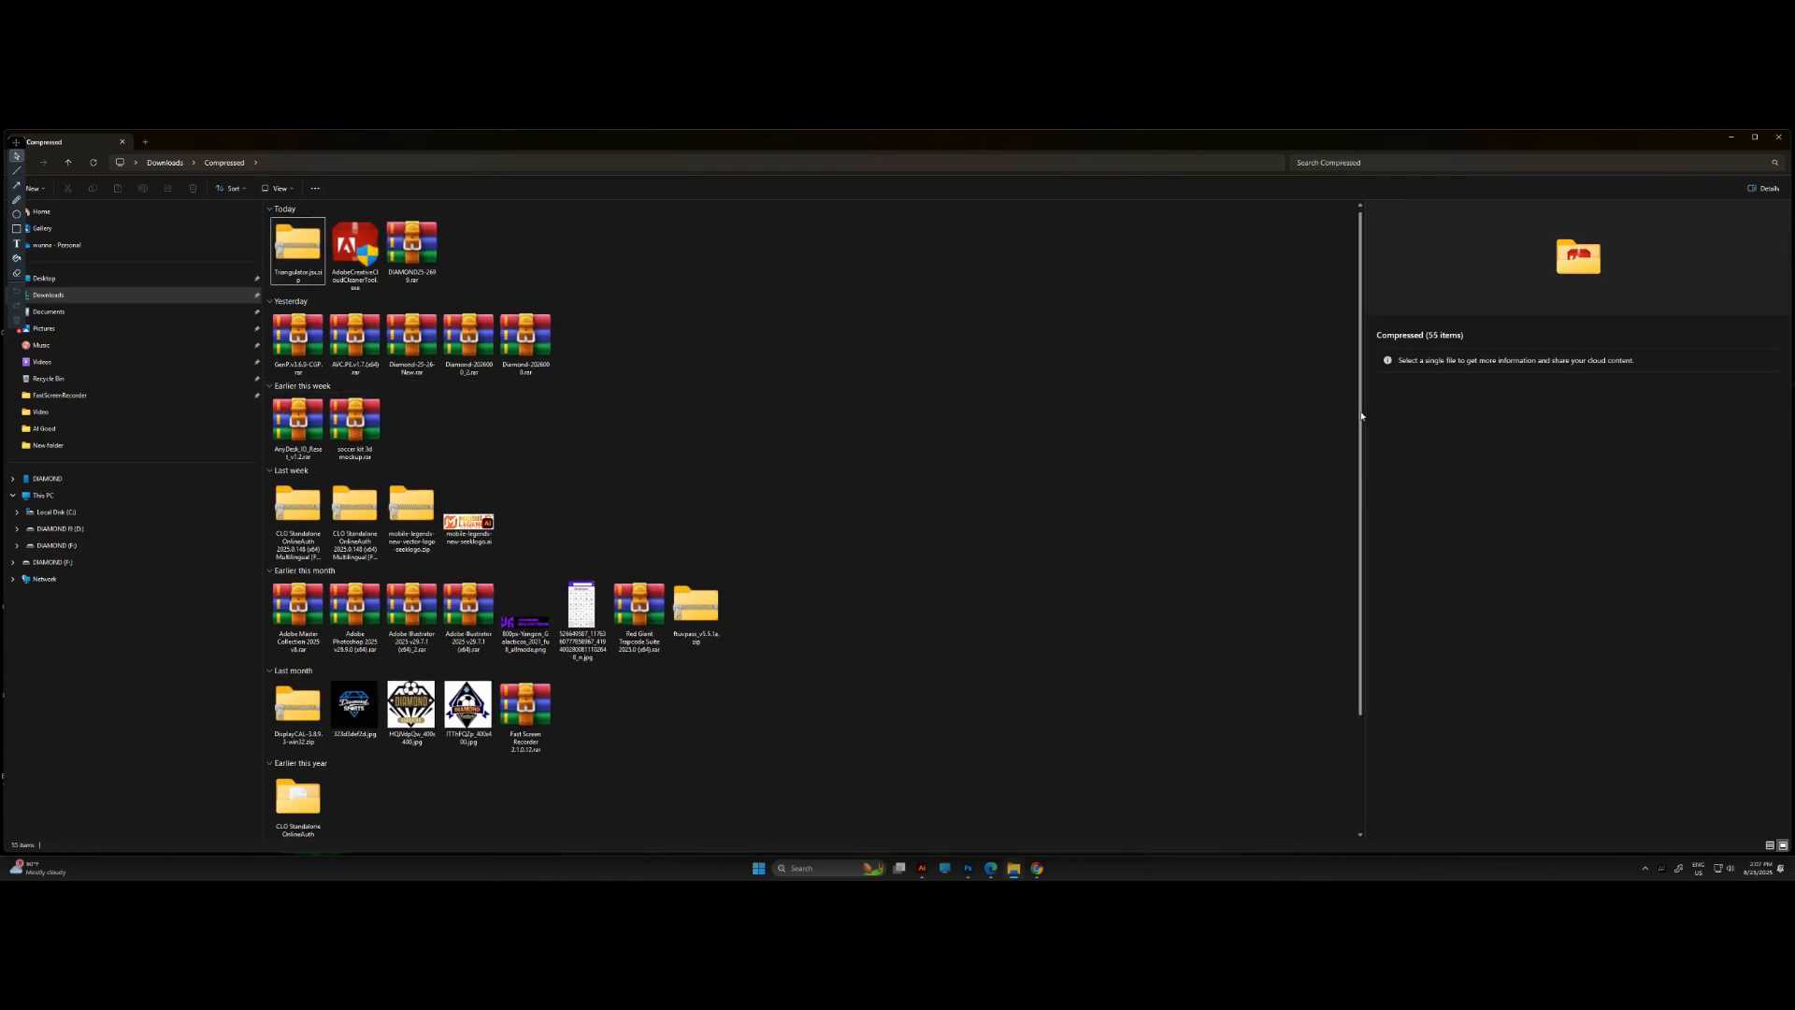
pyautogui.scroll(-2, 1306, 498)
pyautogui.scroll(-2, 1310, 524)
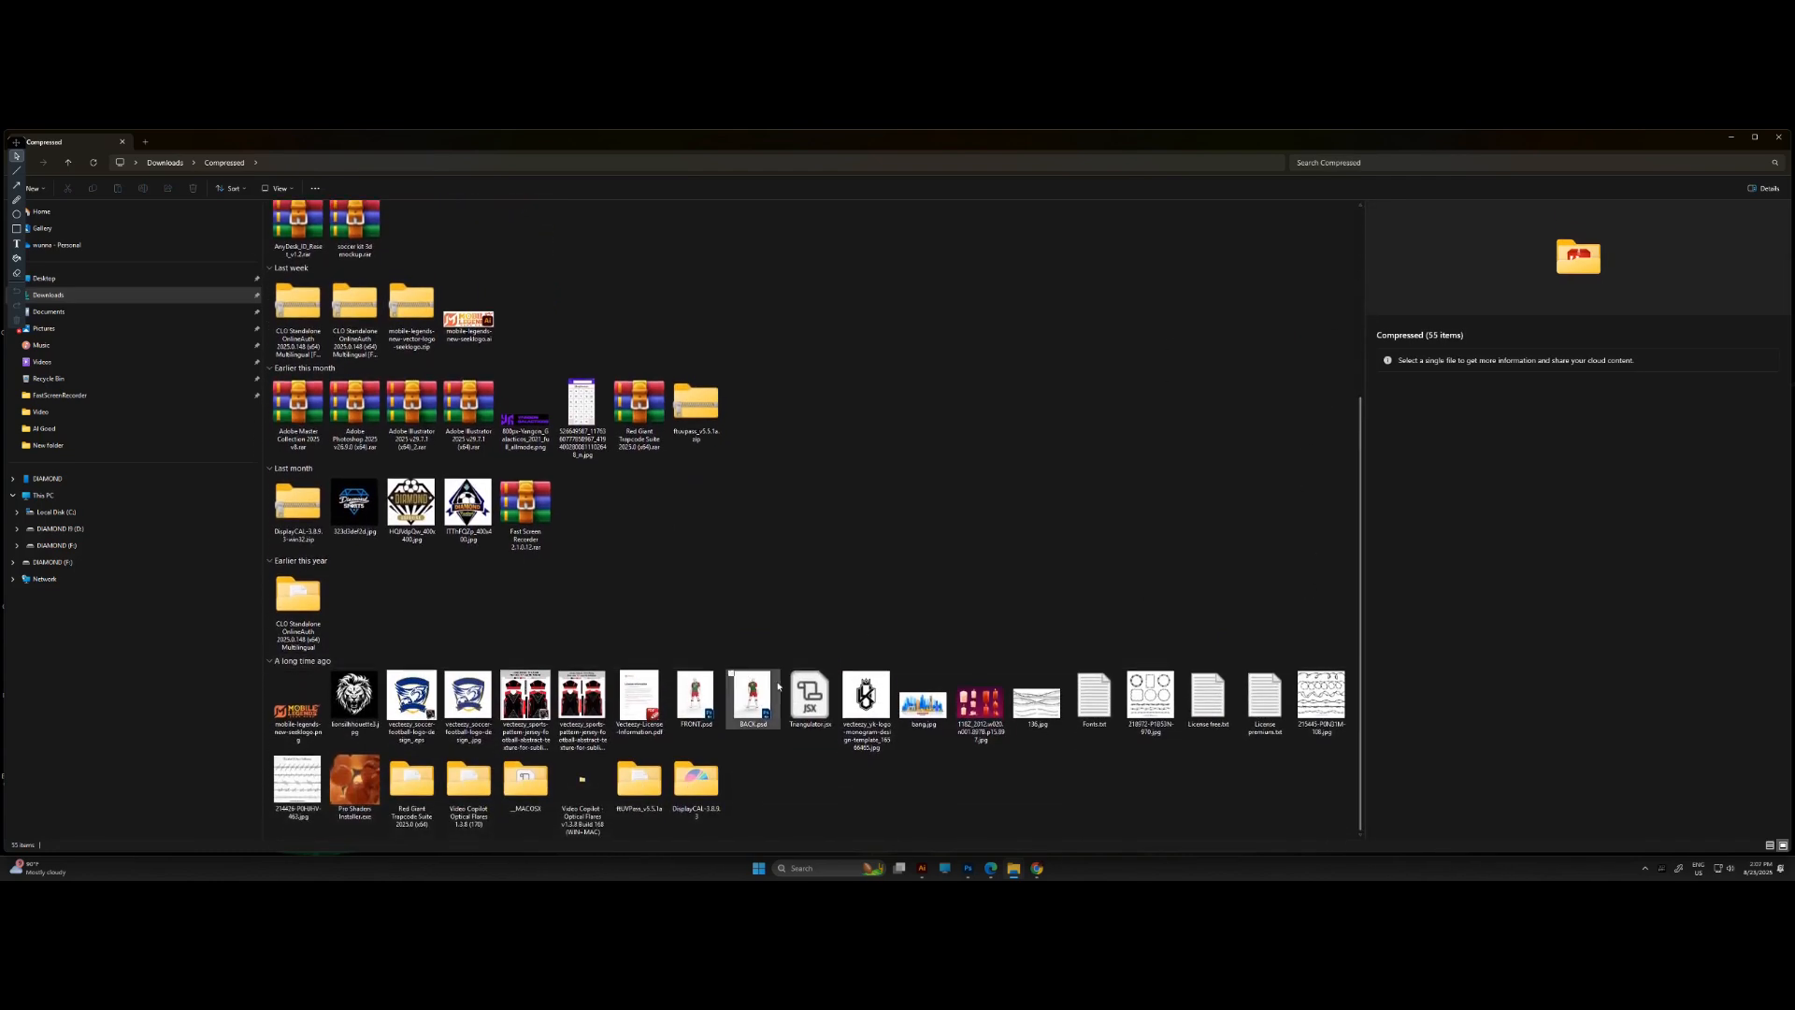
pyautogui.click(792, 675)
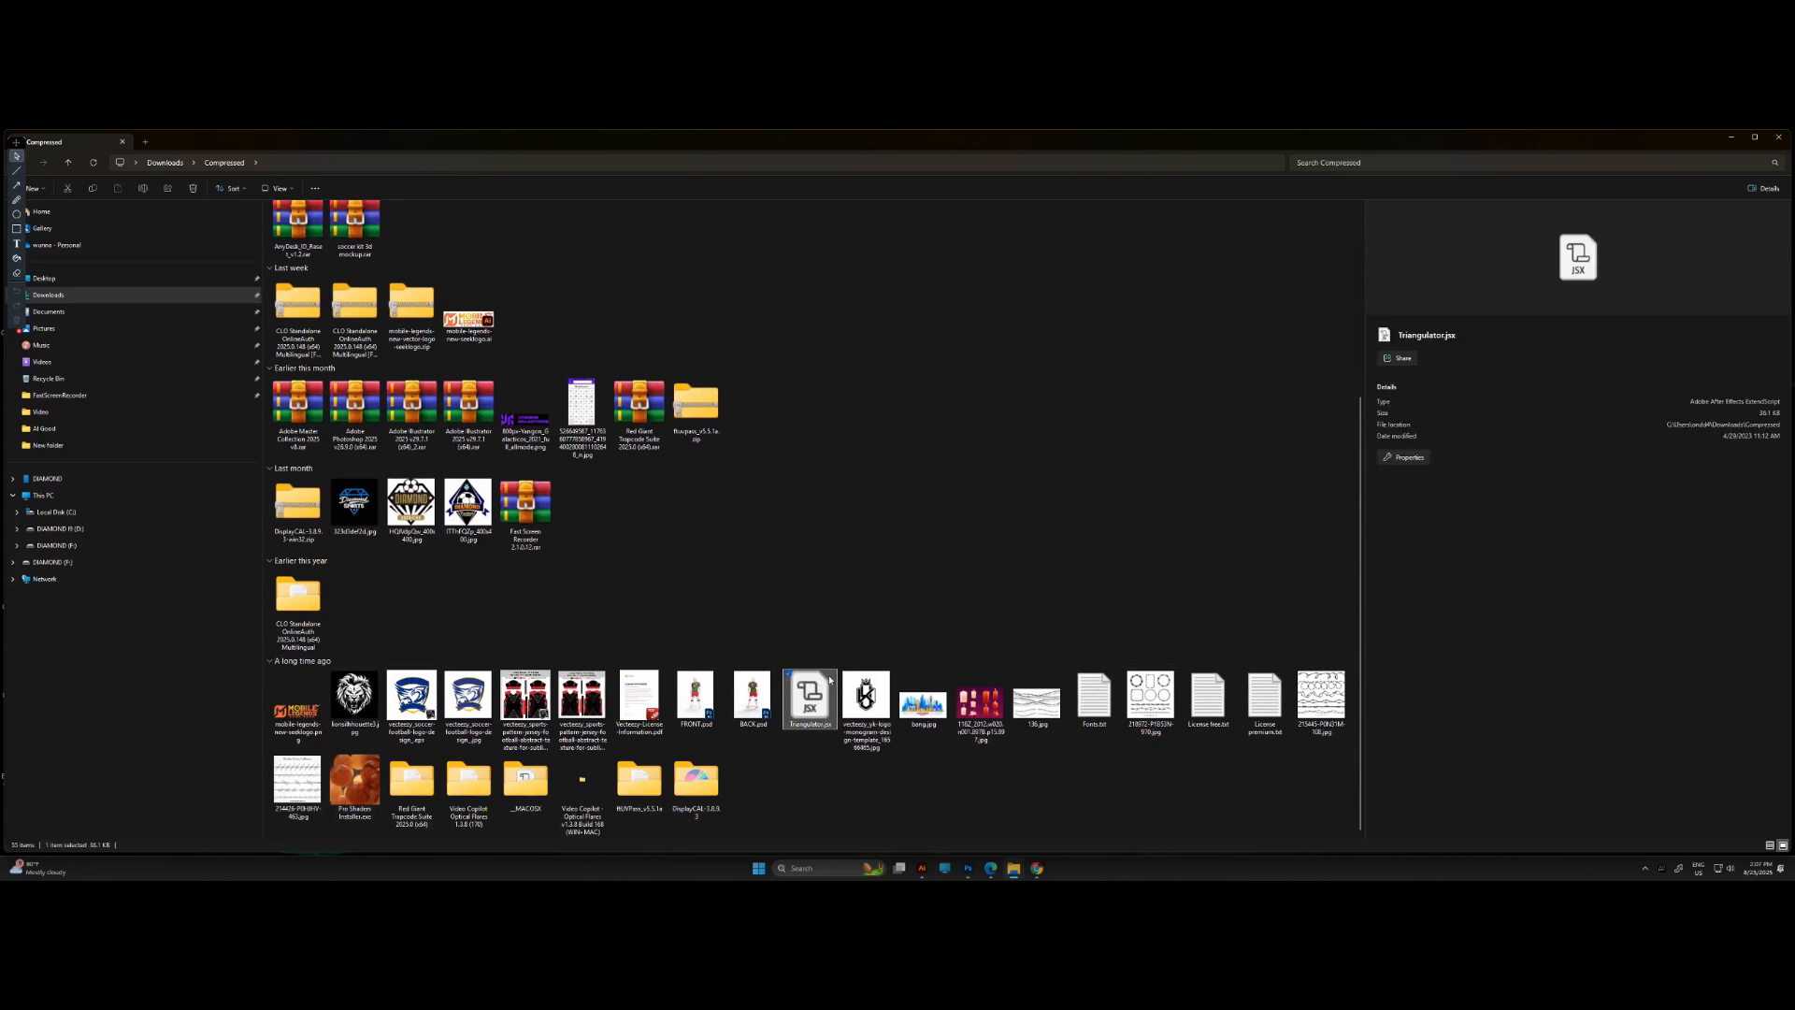
pyautogui.rightClick(797, 677)
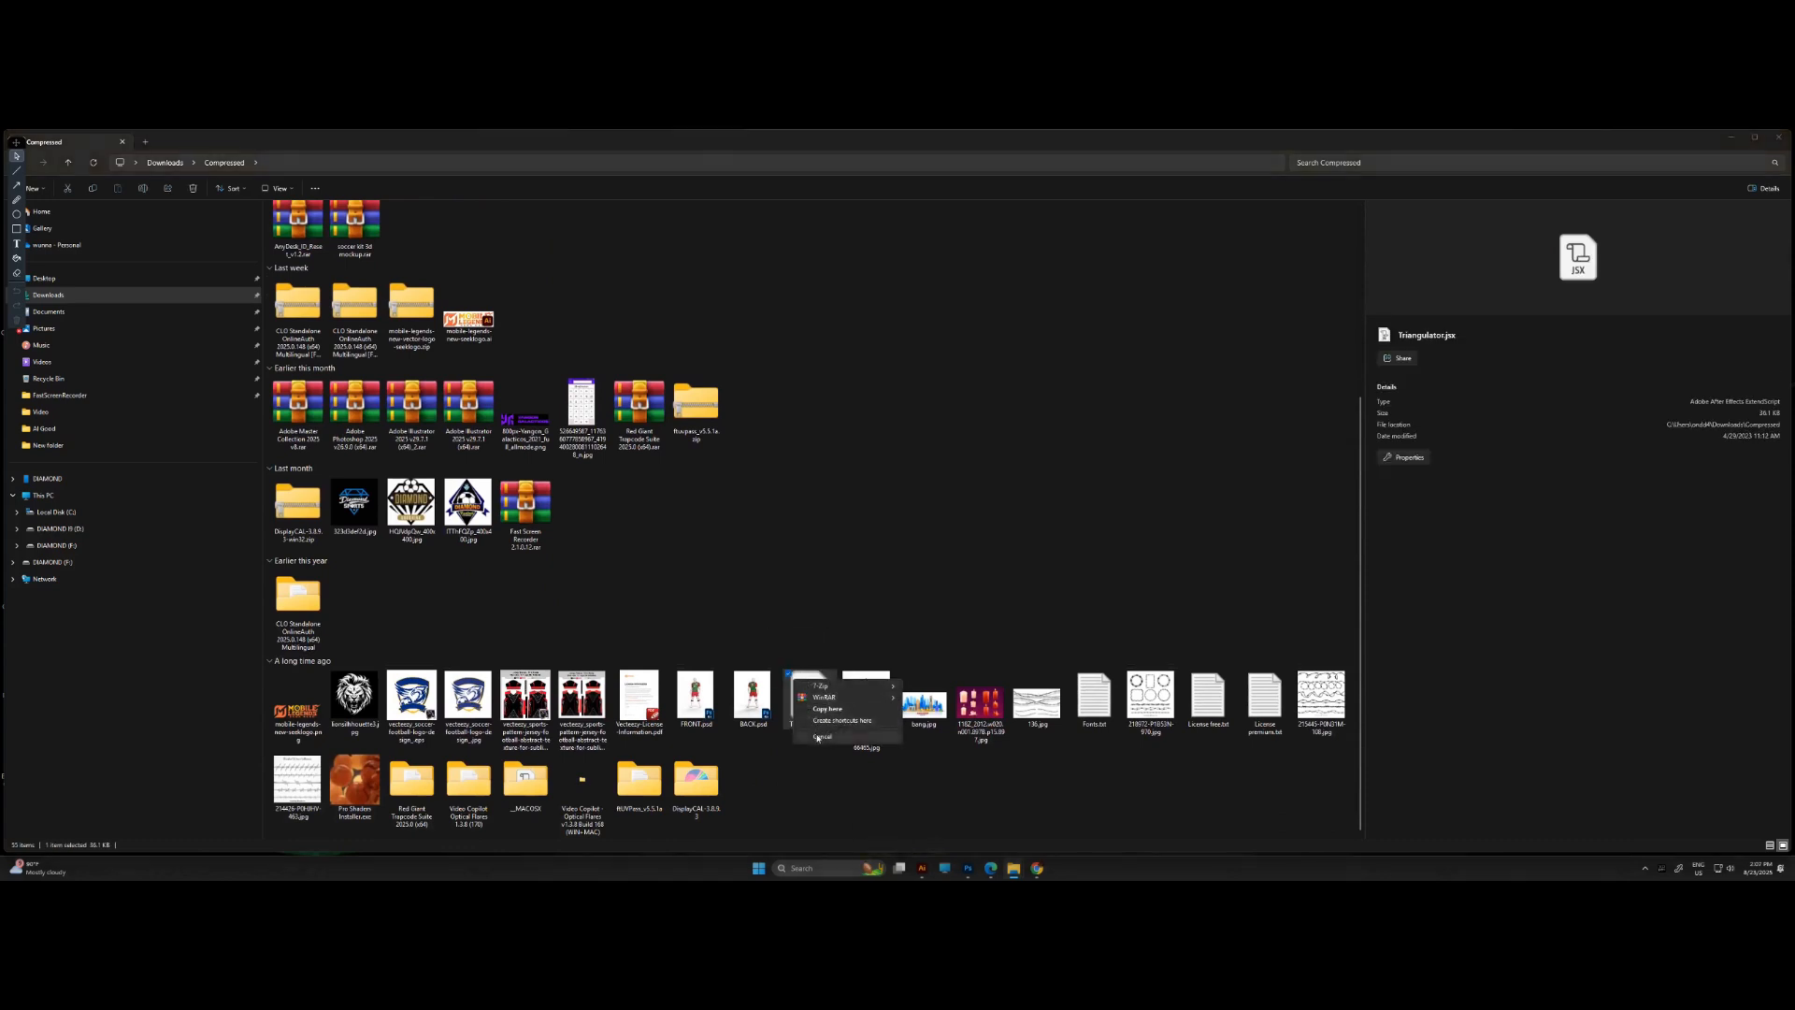
pyautogui.rightClick(796, 706)
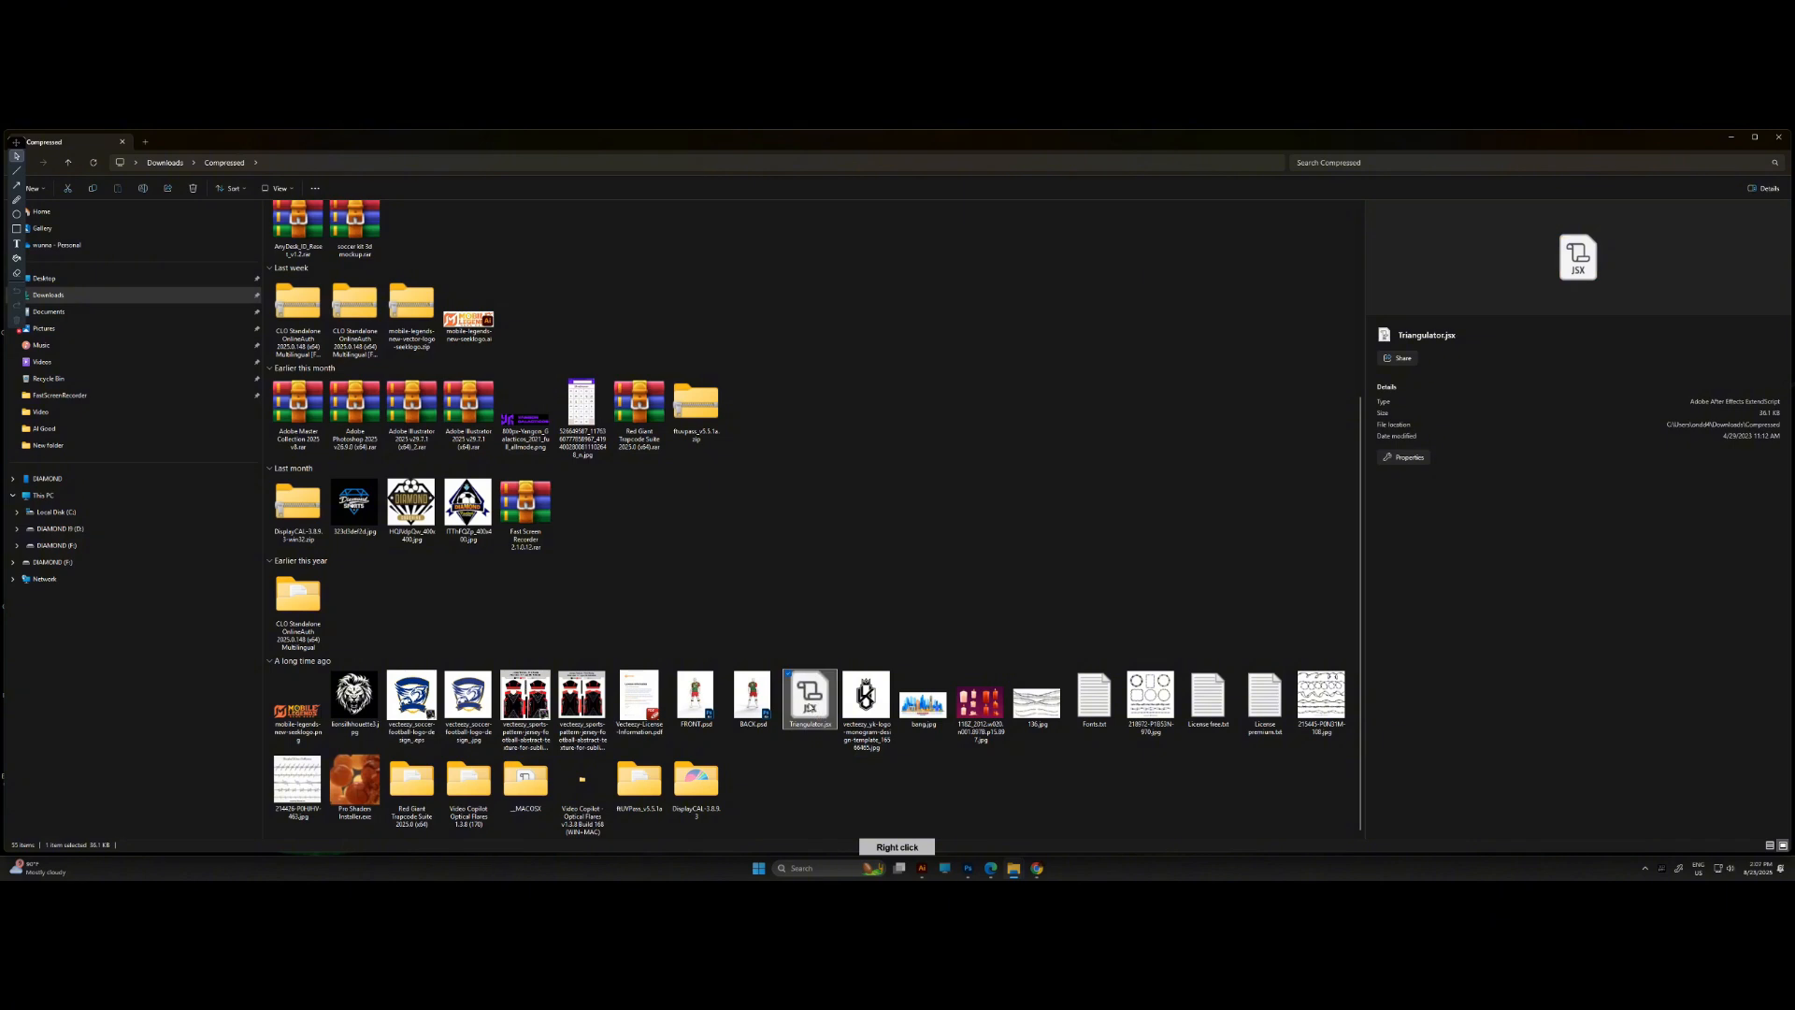
pyautogui.rightClick(813, 668)
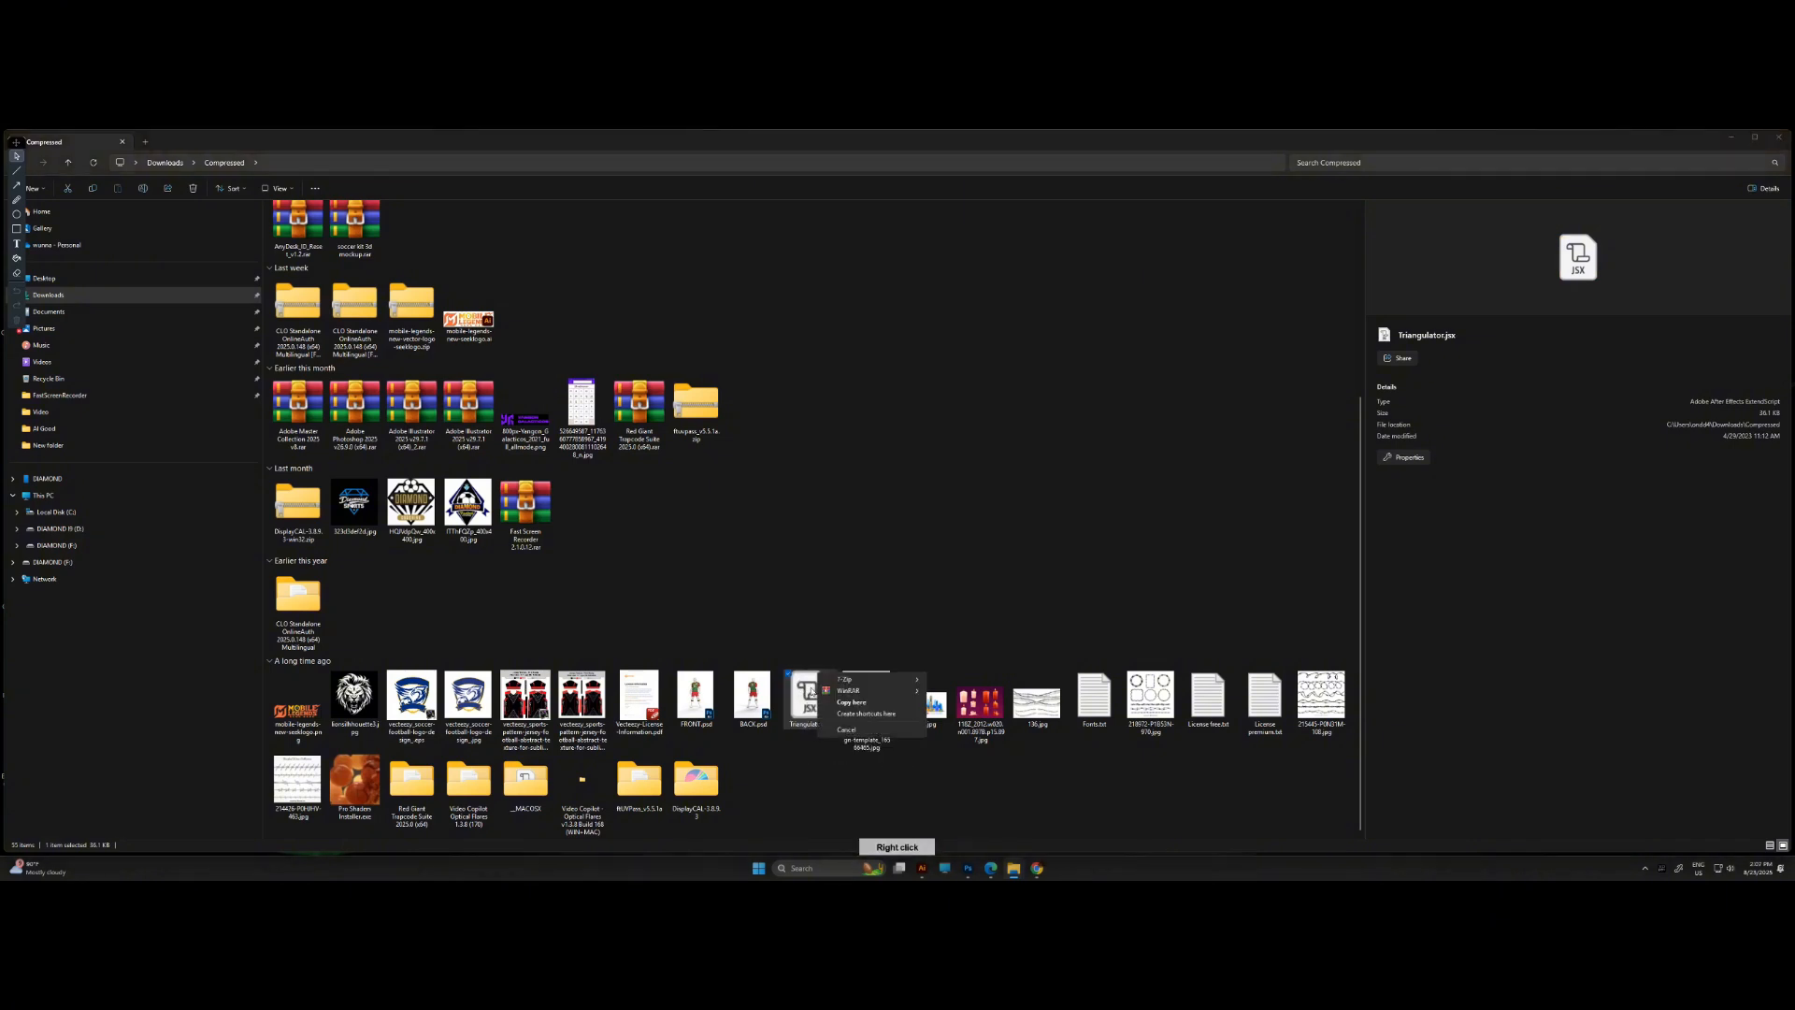
pyautogui.rightClick(806, 695)
pyautogui.rightClick(810, 697)
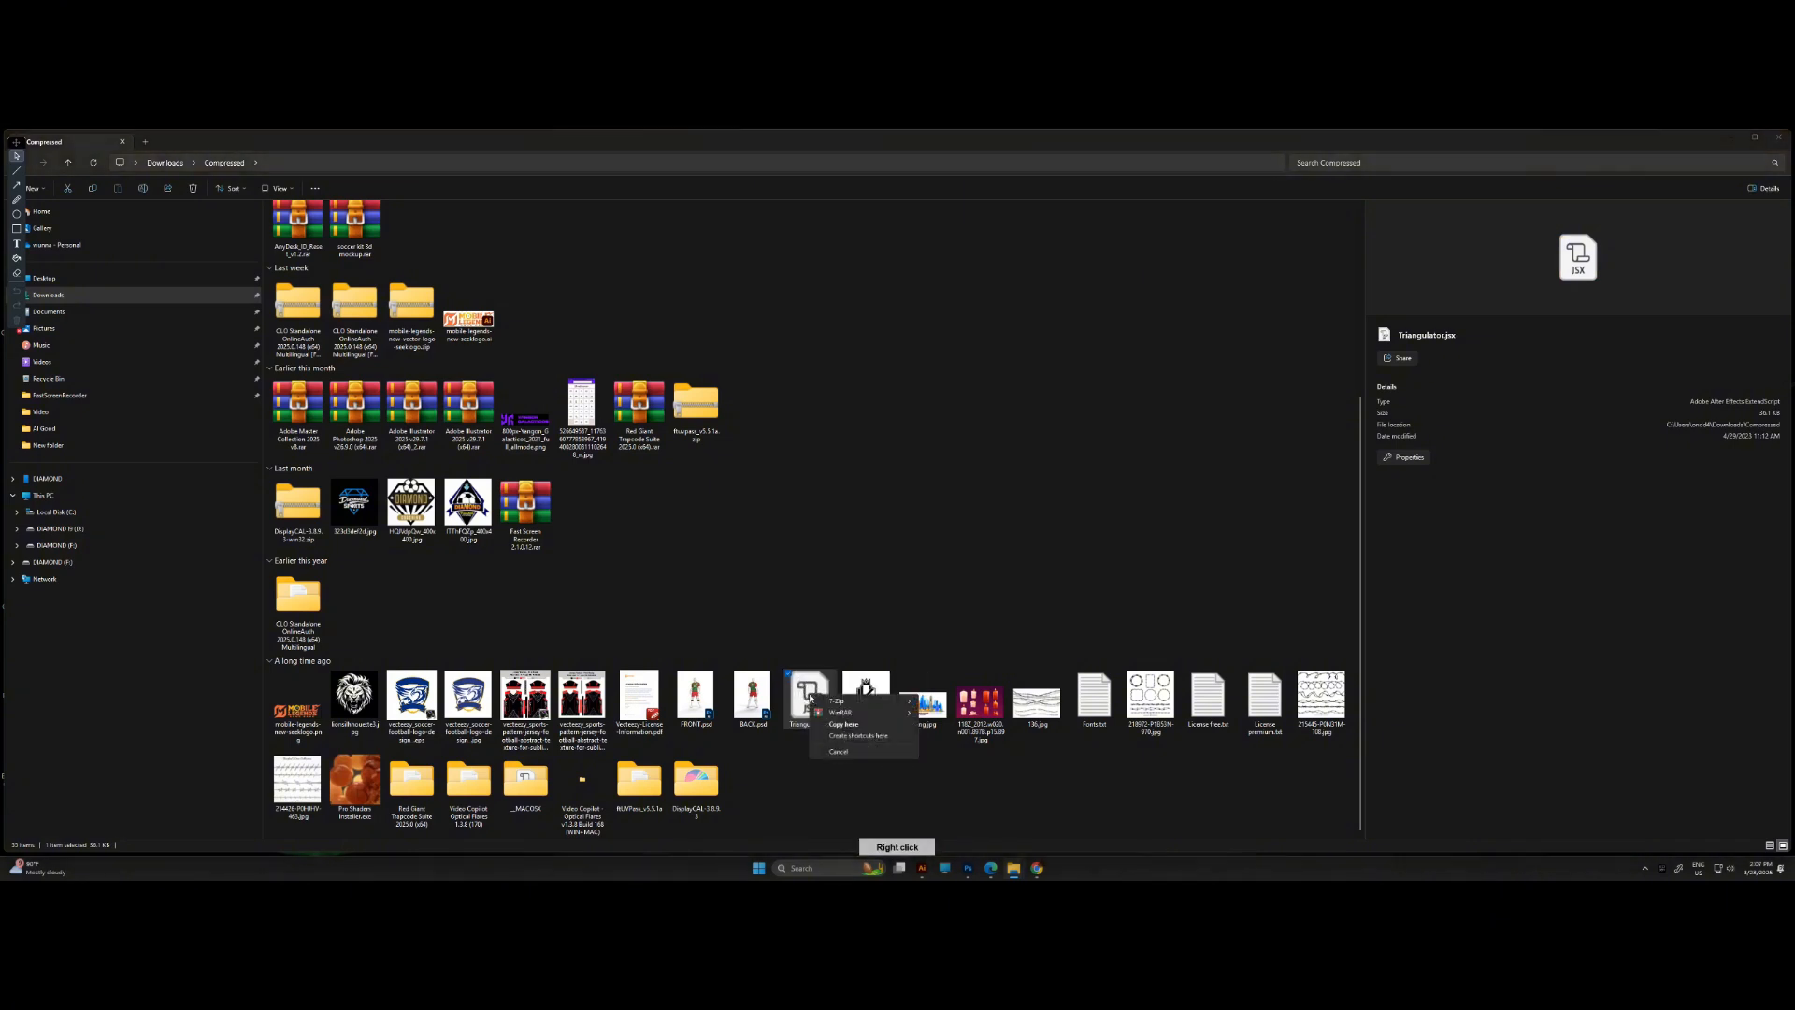
pyautogui.click(826, 656)
# - Copy the Triangulator.jsx file from the Compressed folder
pyautogui.click(795, 696)
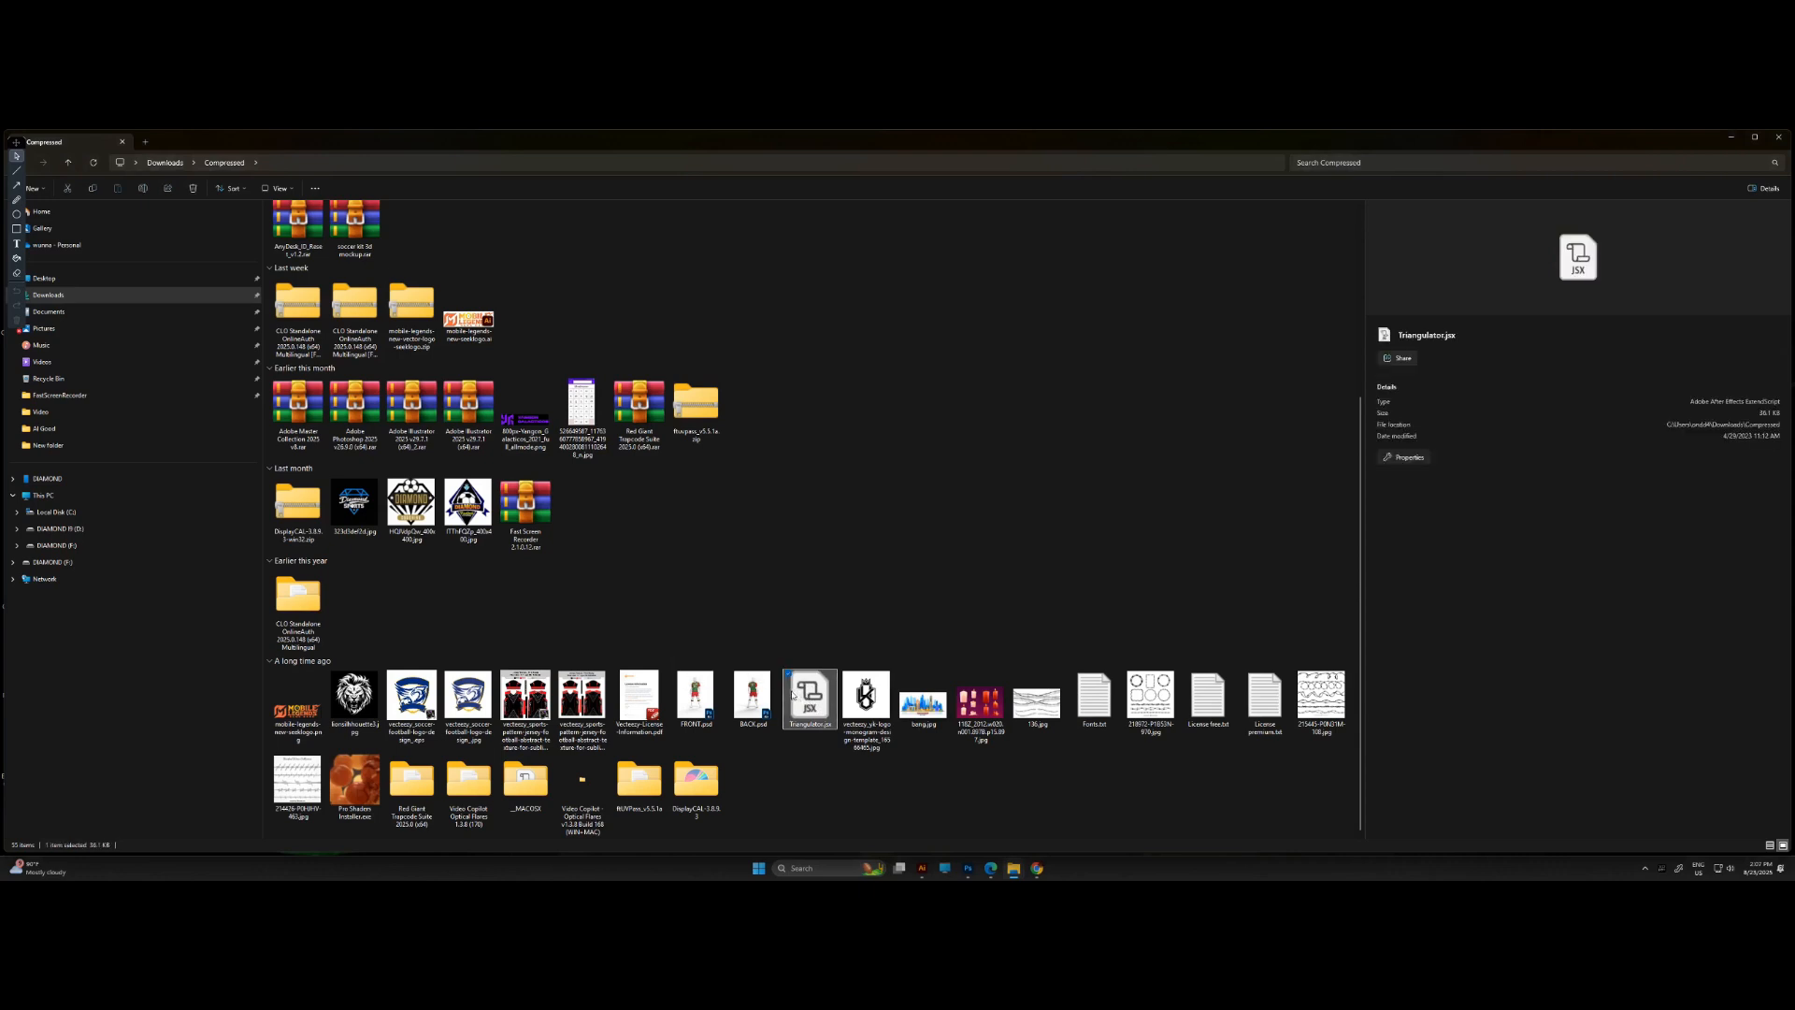
pyautogui.rightClick(806, 696)
pyautogui.press('Escape')
pyautogui.rightClick(805, 685)
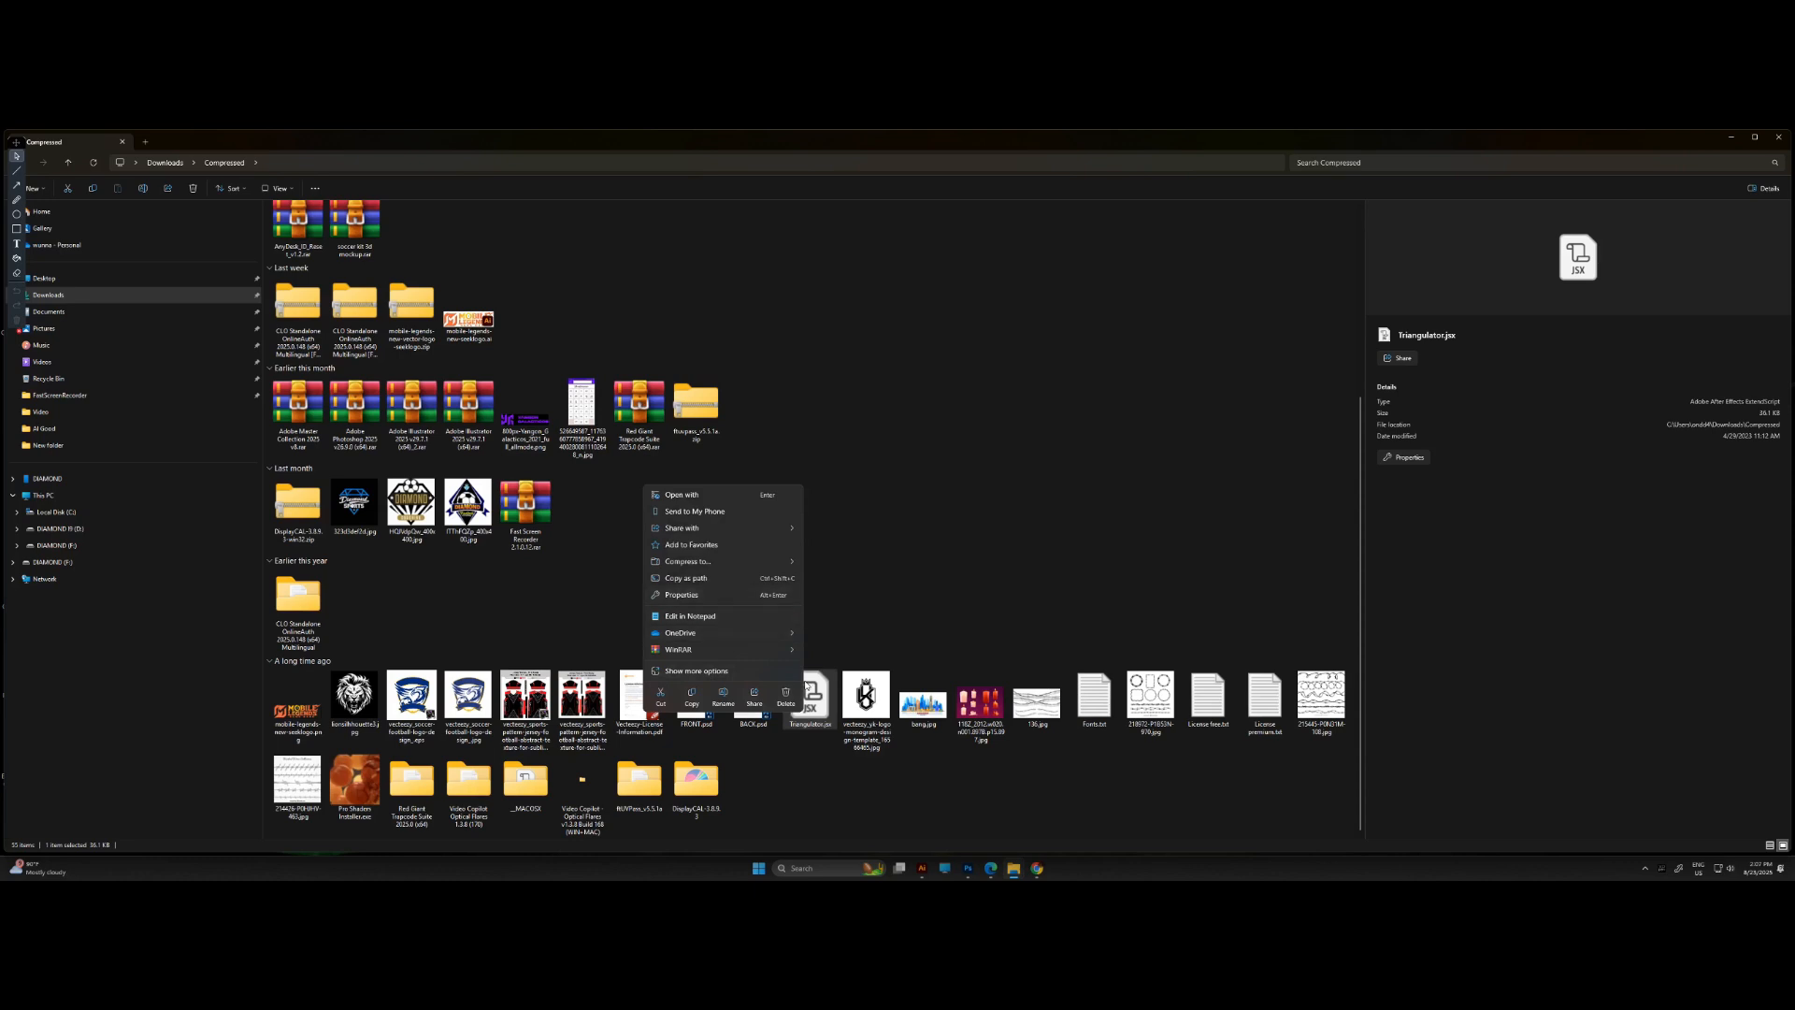
pyautogui.press('Escape')
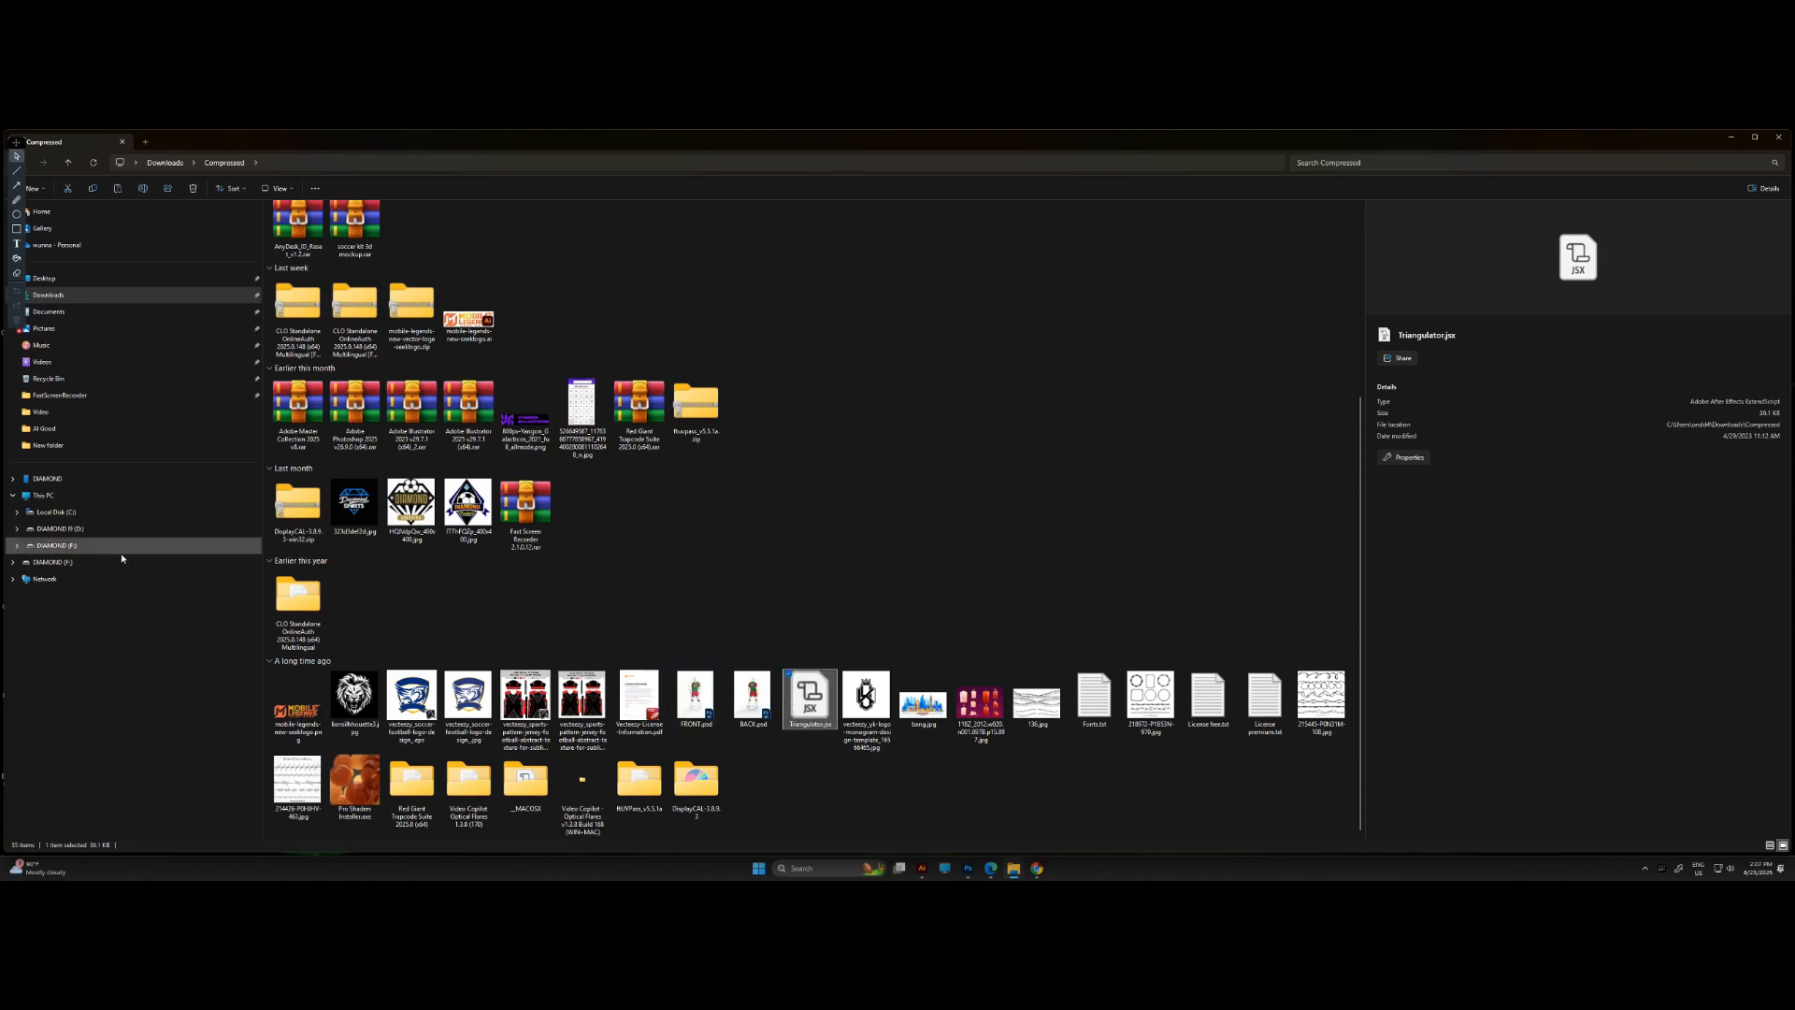
# - Open the Scripts folder on Local Disk (C:) under Program Files, Adobe, Adobe Illustrator 2025, Presets, en_US
pyautogui.click(68, 517)
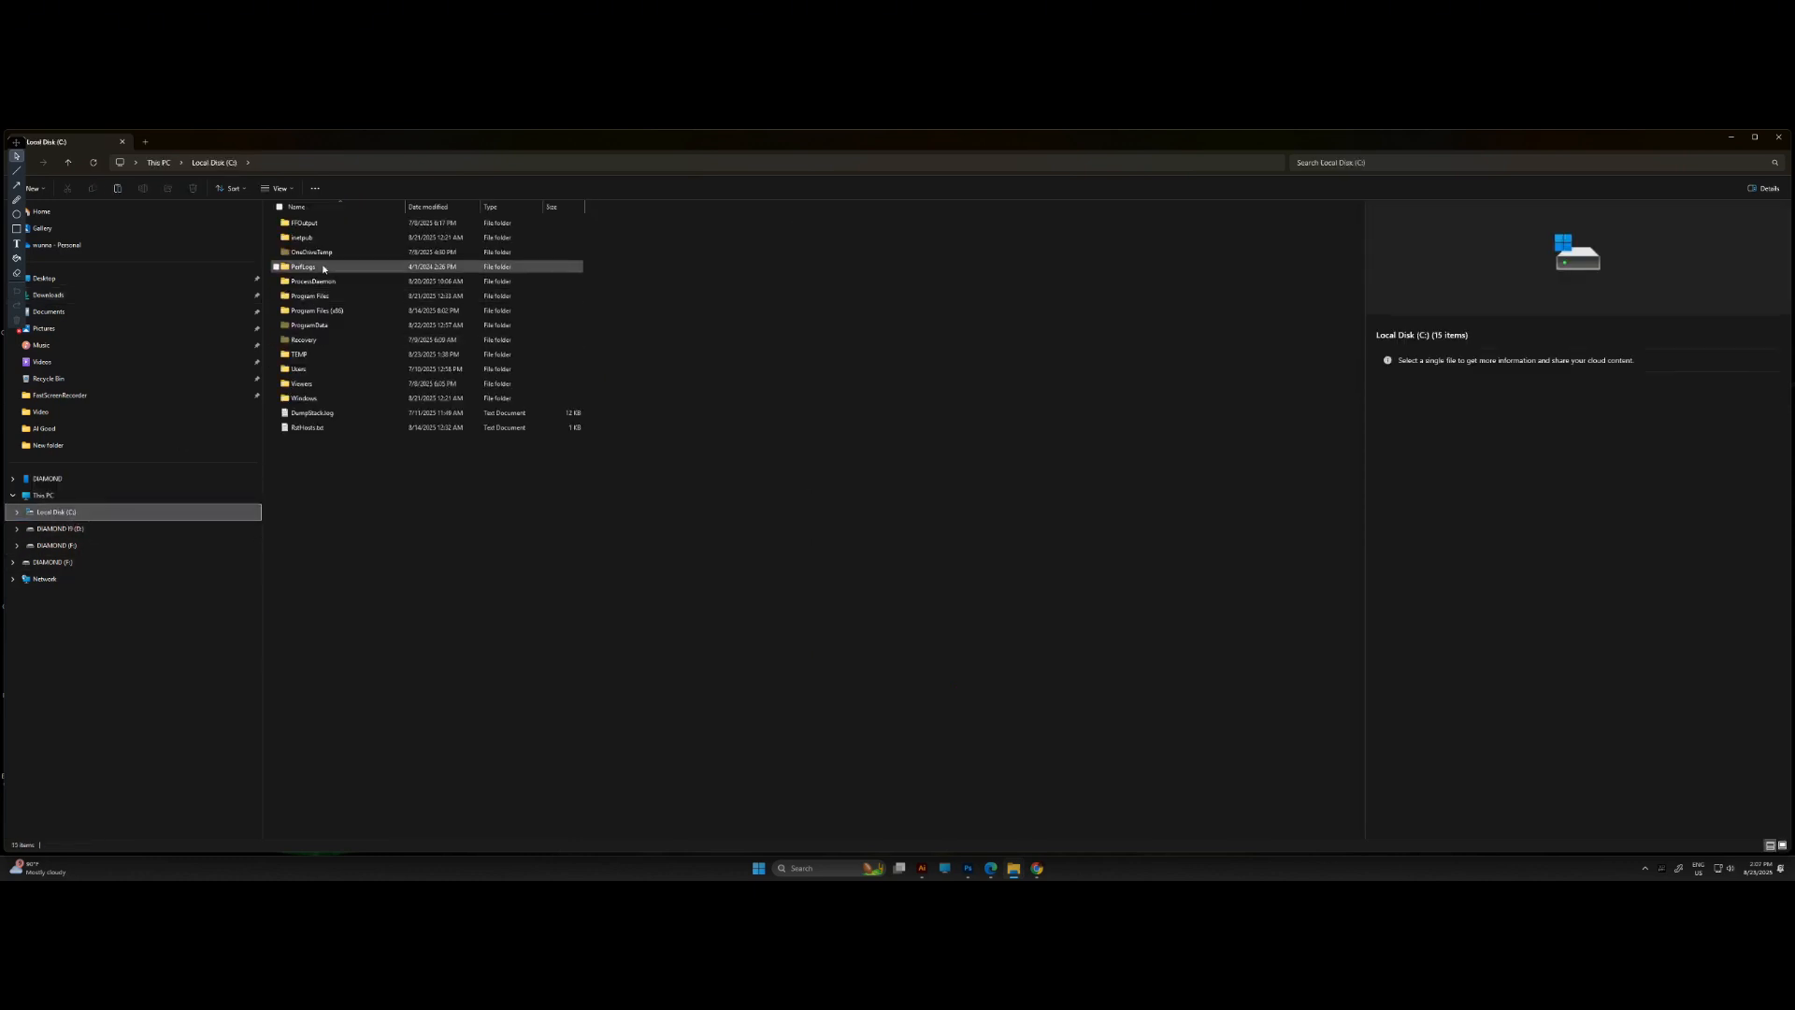
pyautogui.doubleClick(308, 296)
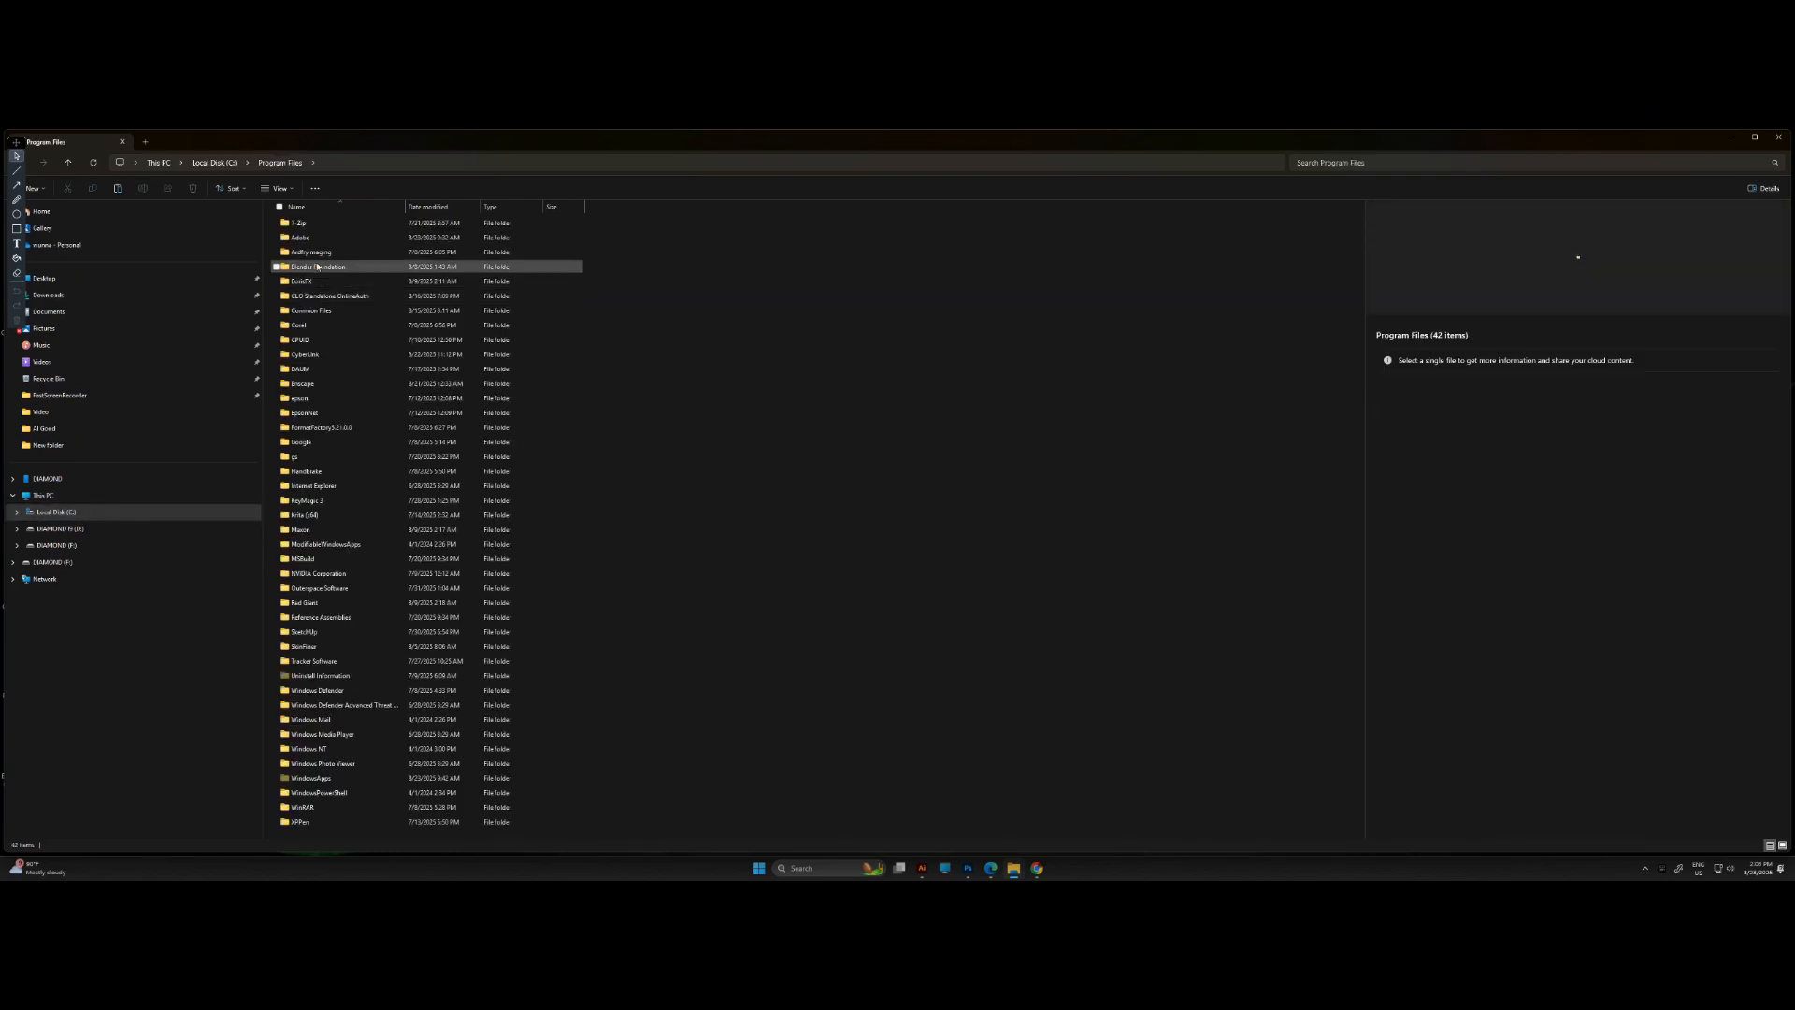
pyautogui.click(310, 240)
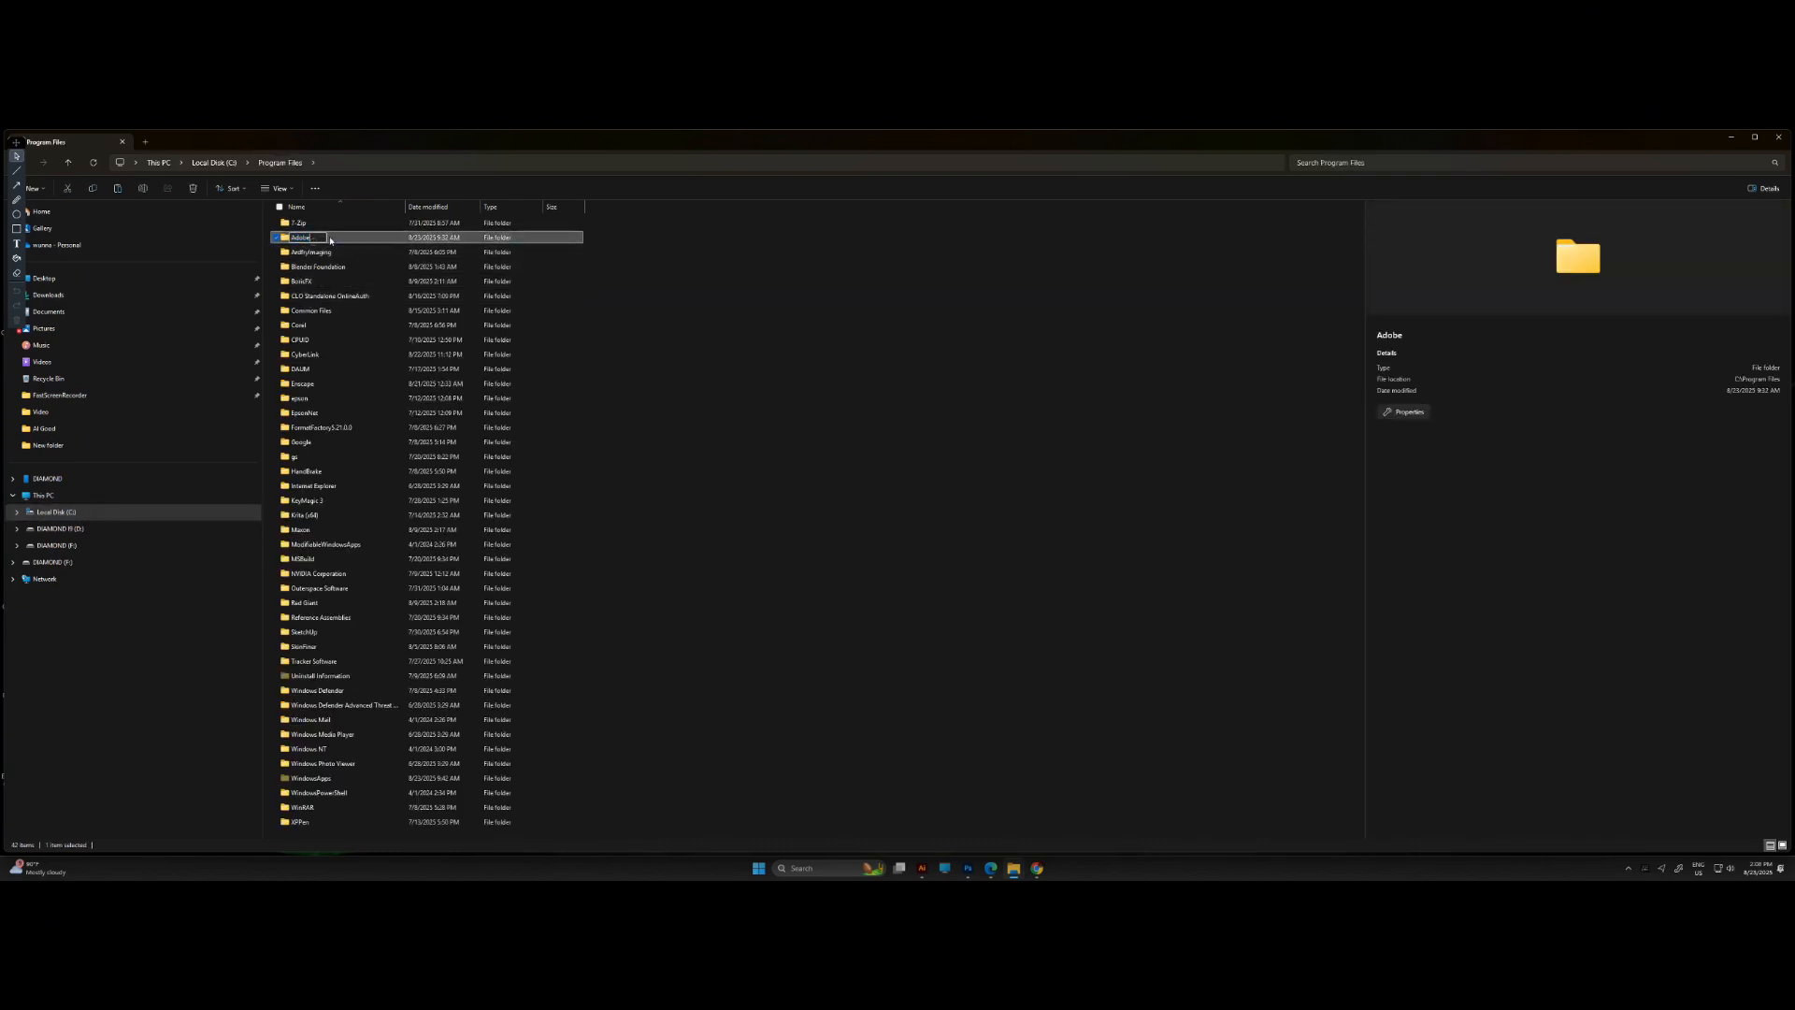
pyautogui.doubleClick(329, 239)
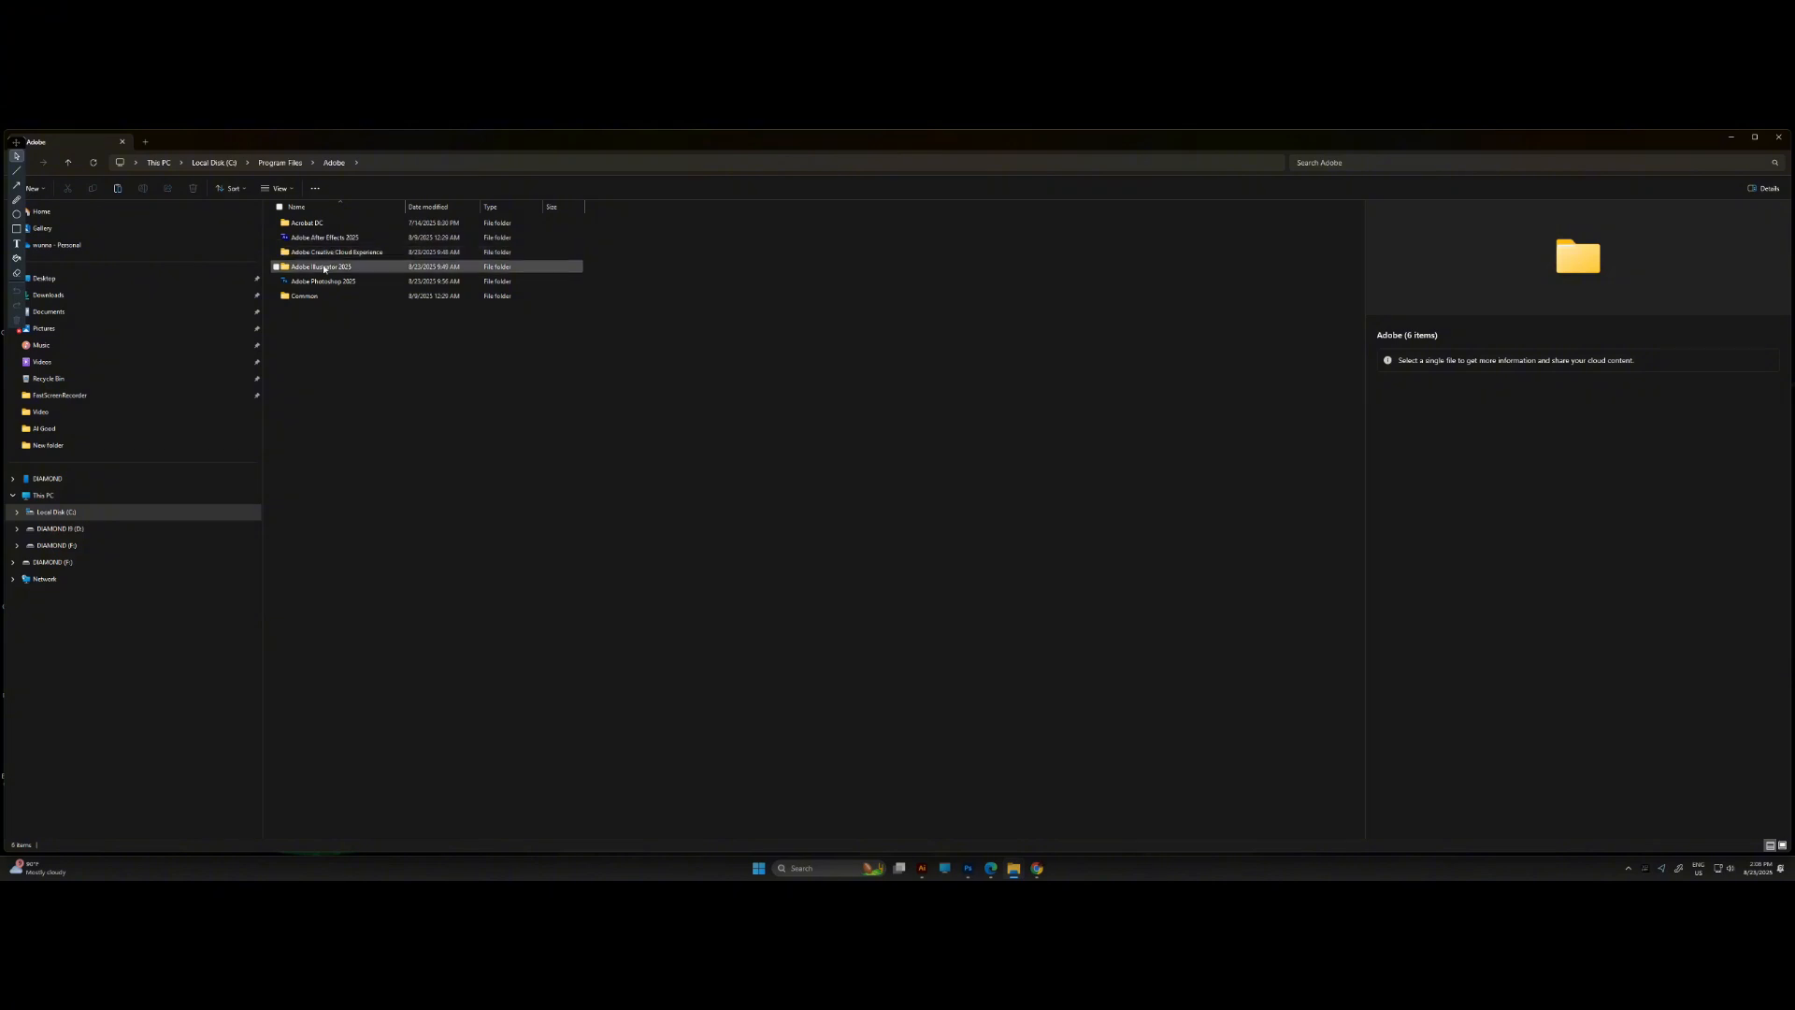
pyautogui.doubleClick(328, 267)
pyautogui.doubleClick(306, 254)
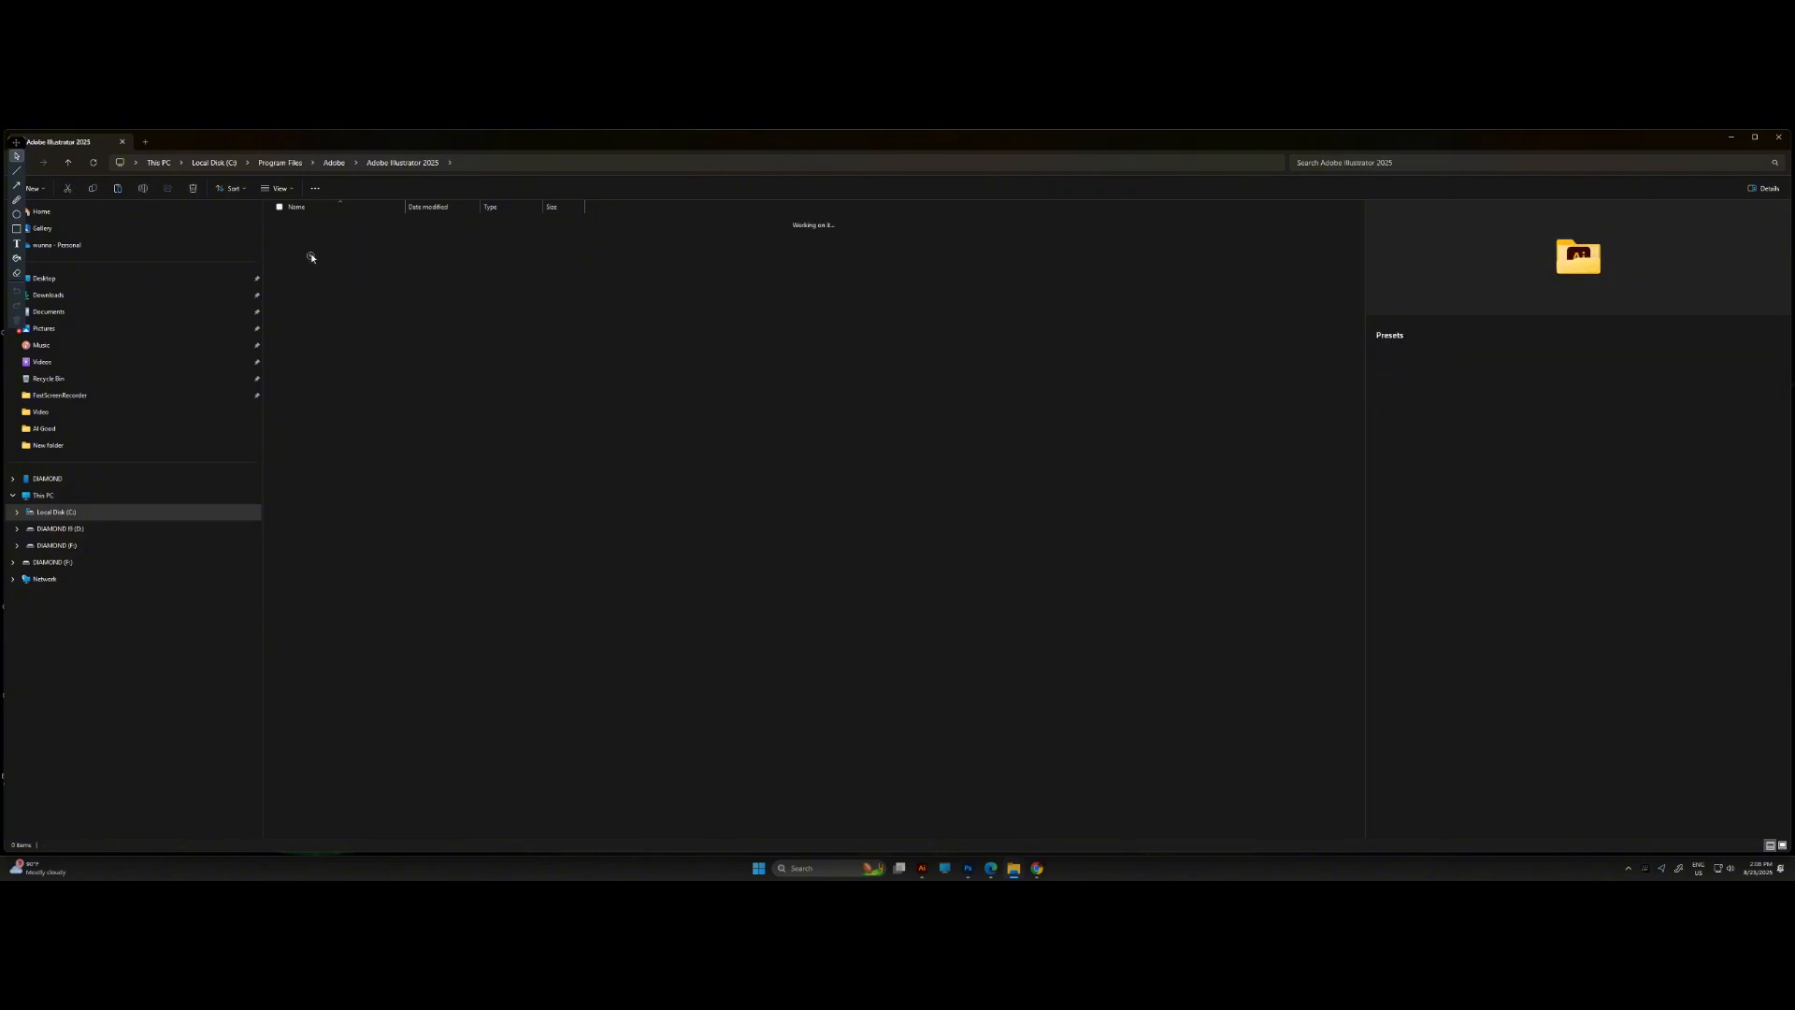
pyautogui.doubleClick(301, 225)
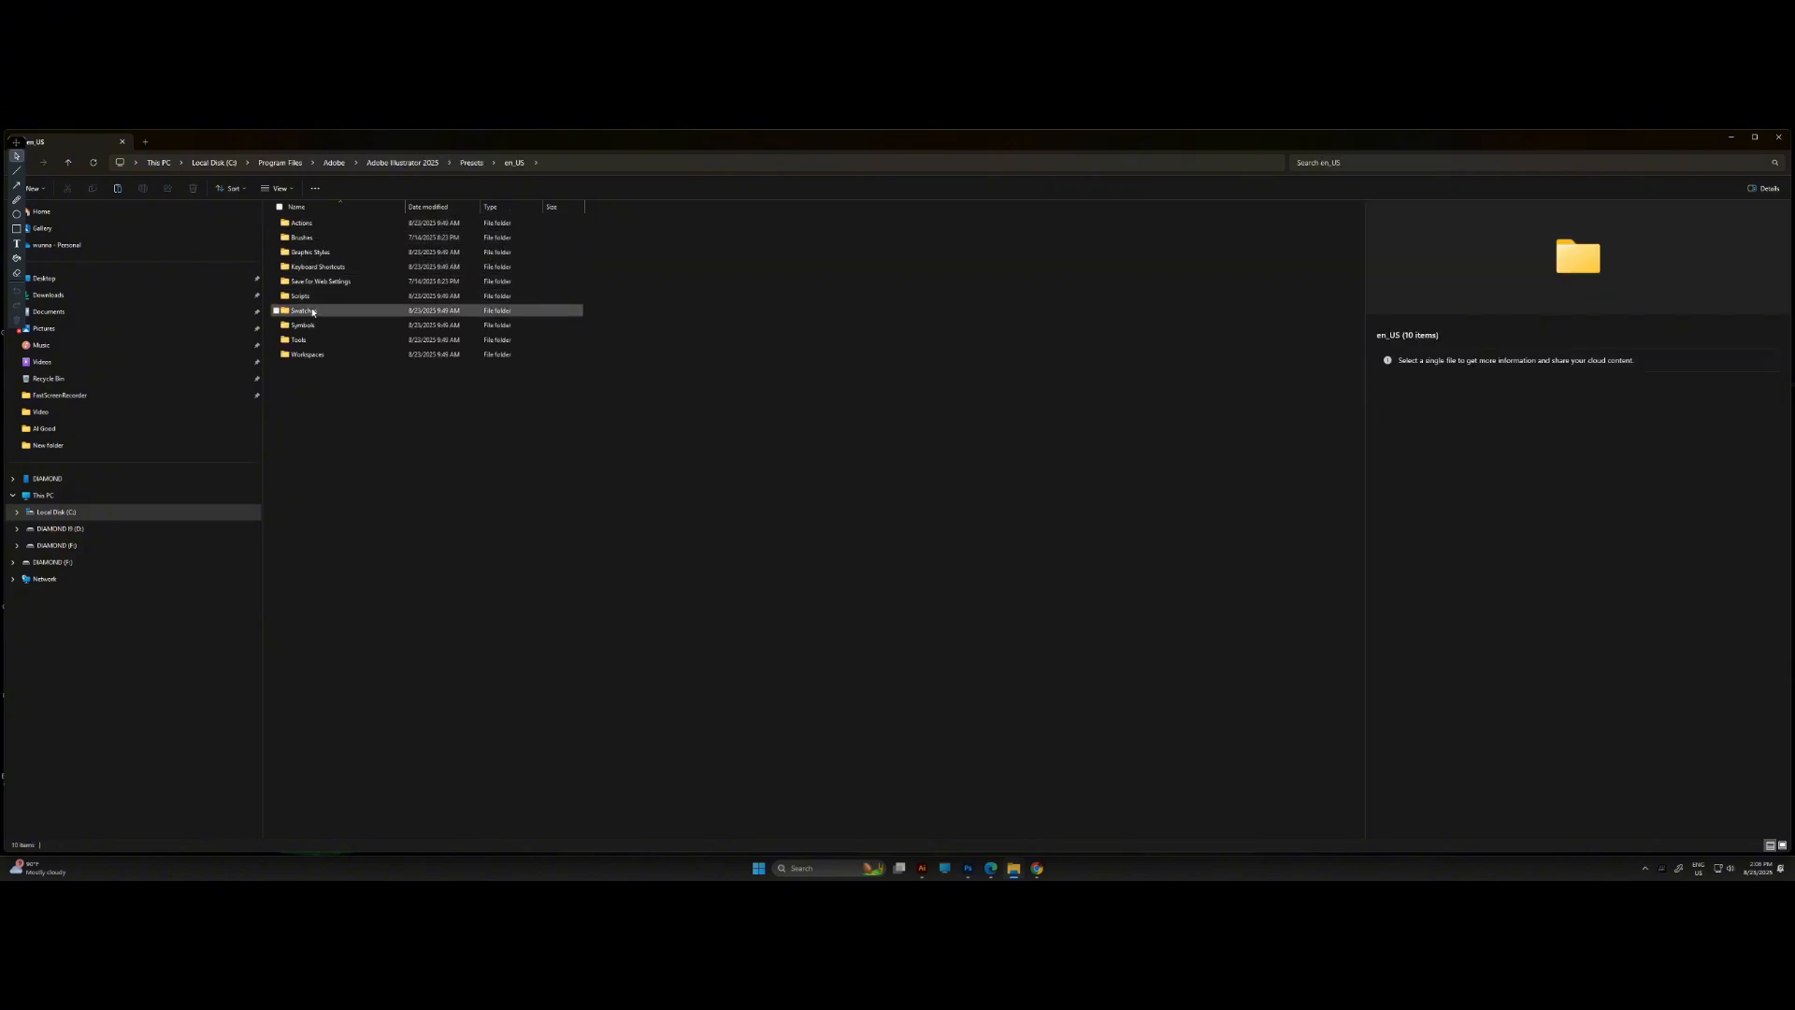
pyautogui.click(317, 298)
pyautogui.doubleClick(317, 299)
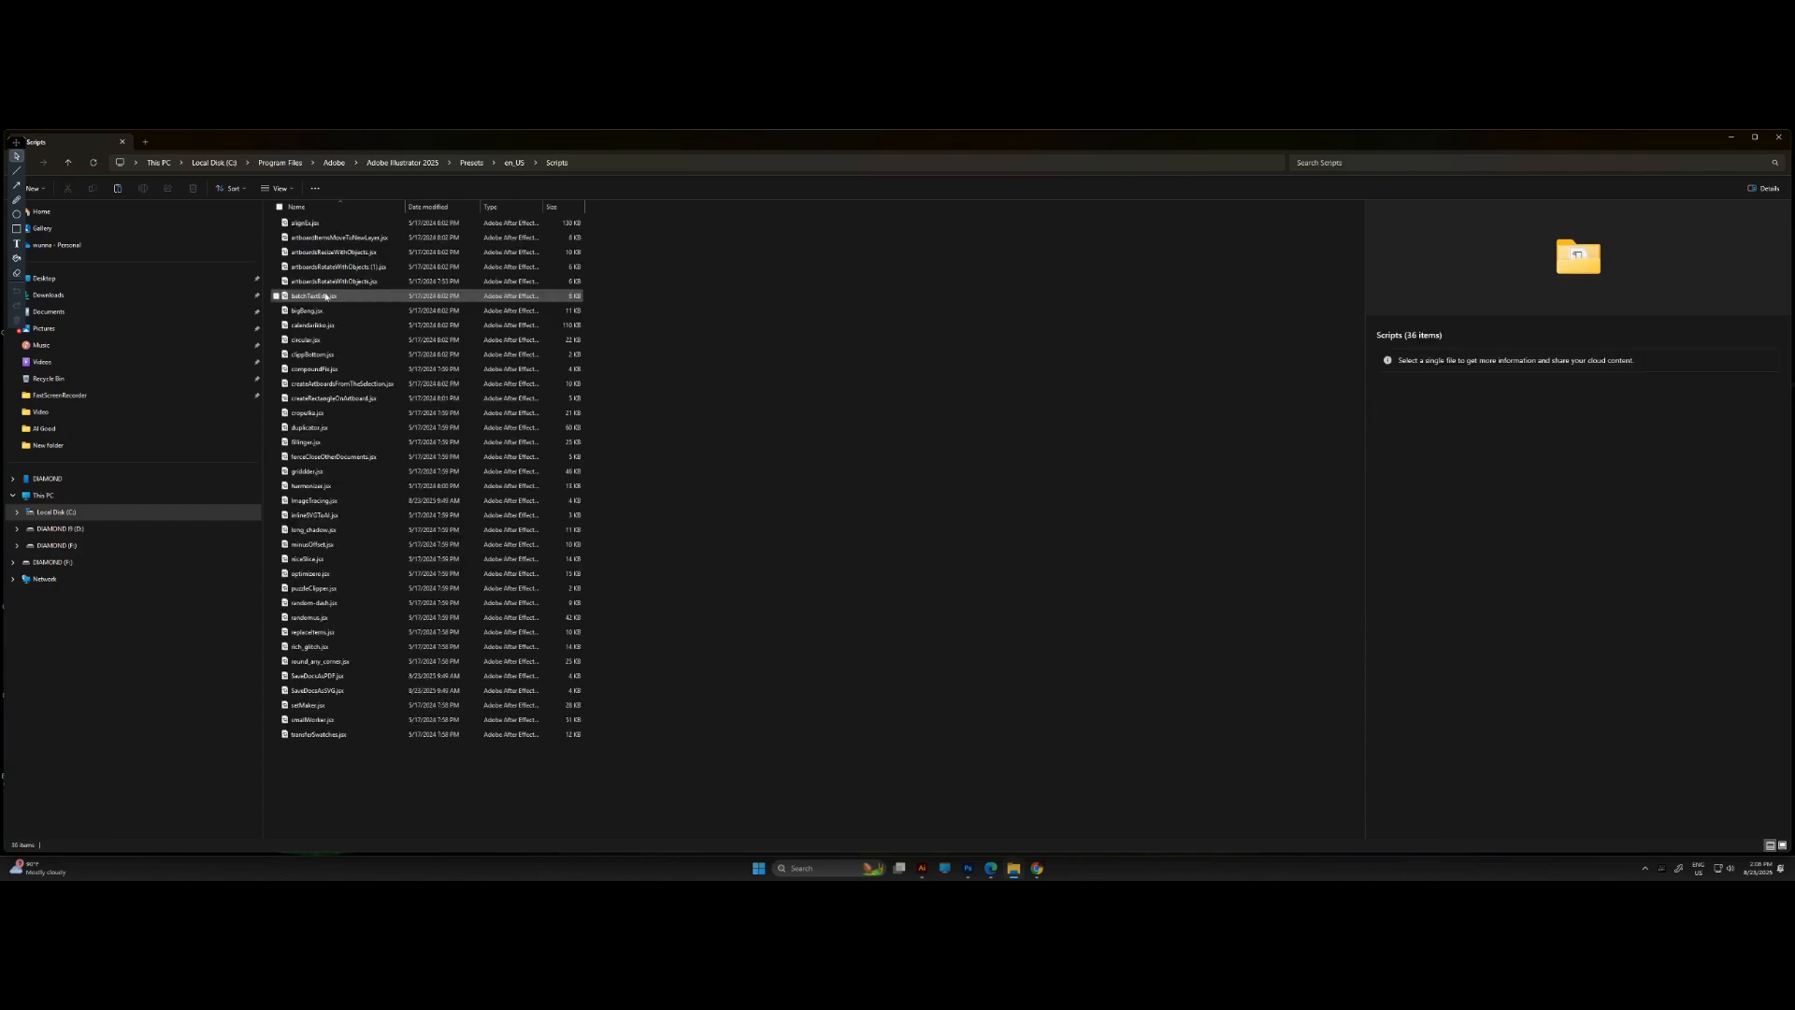
# - Paste Triangulator.jsx into the Scripts folder with administrator permission and close the folder window
pyautogui.rightClick(751, 434)
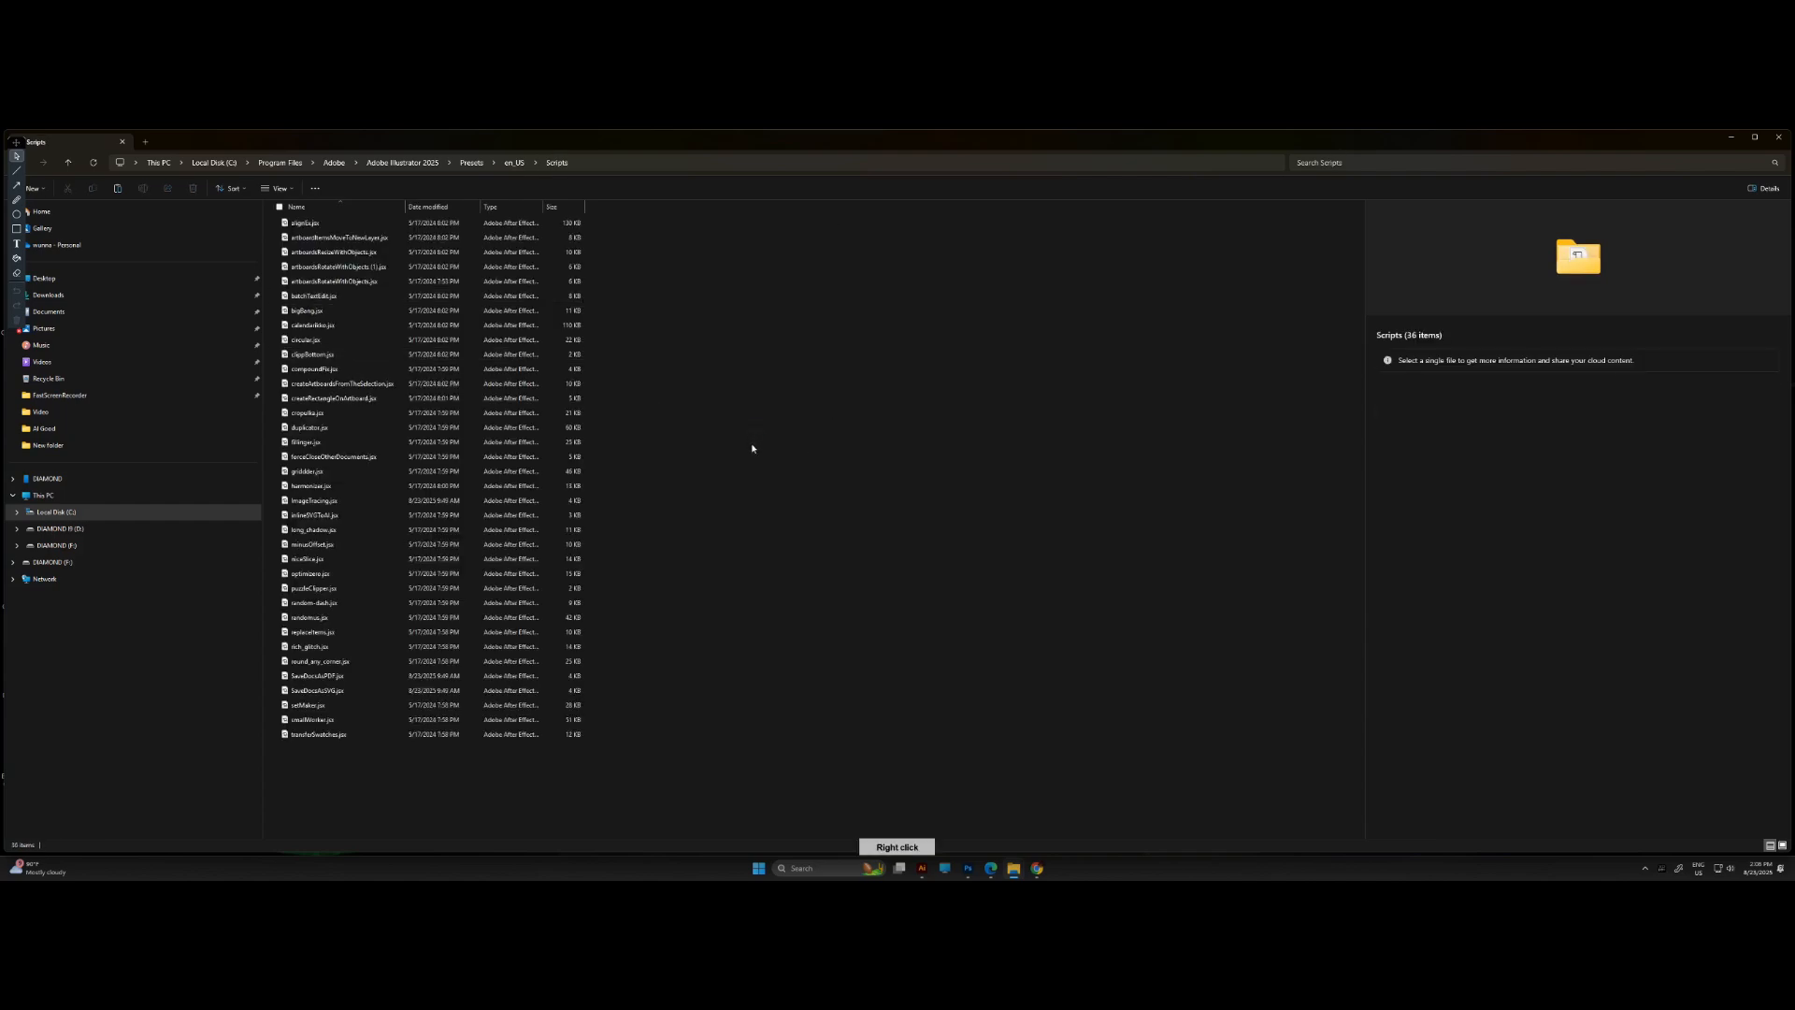
pyautogui.click(697, 486)
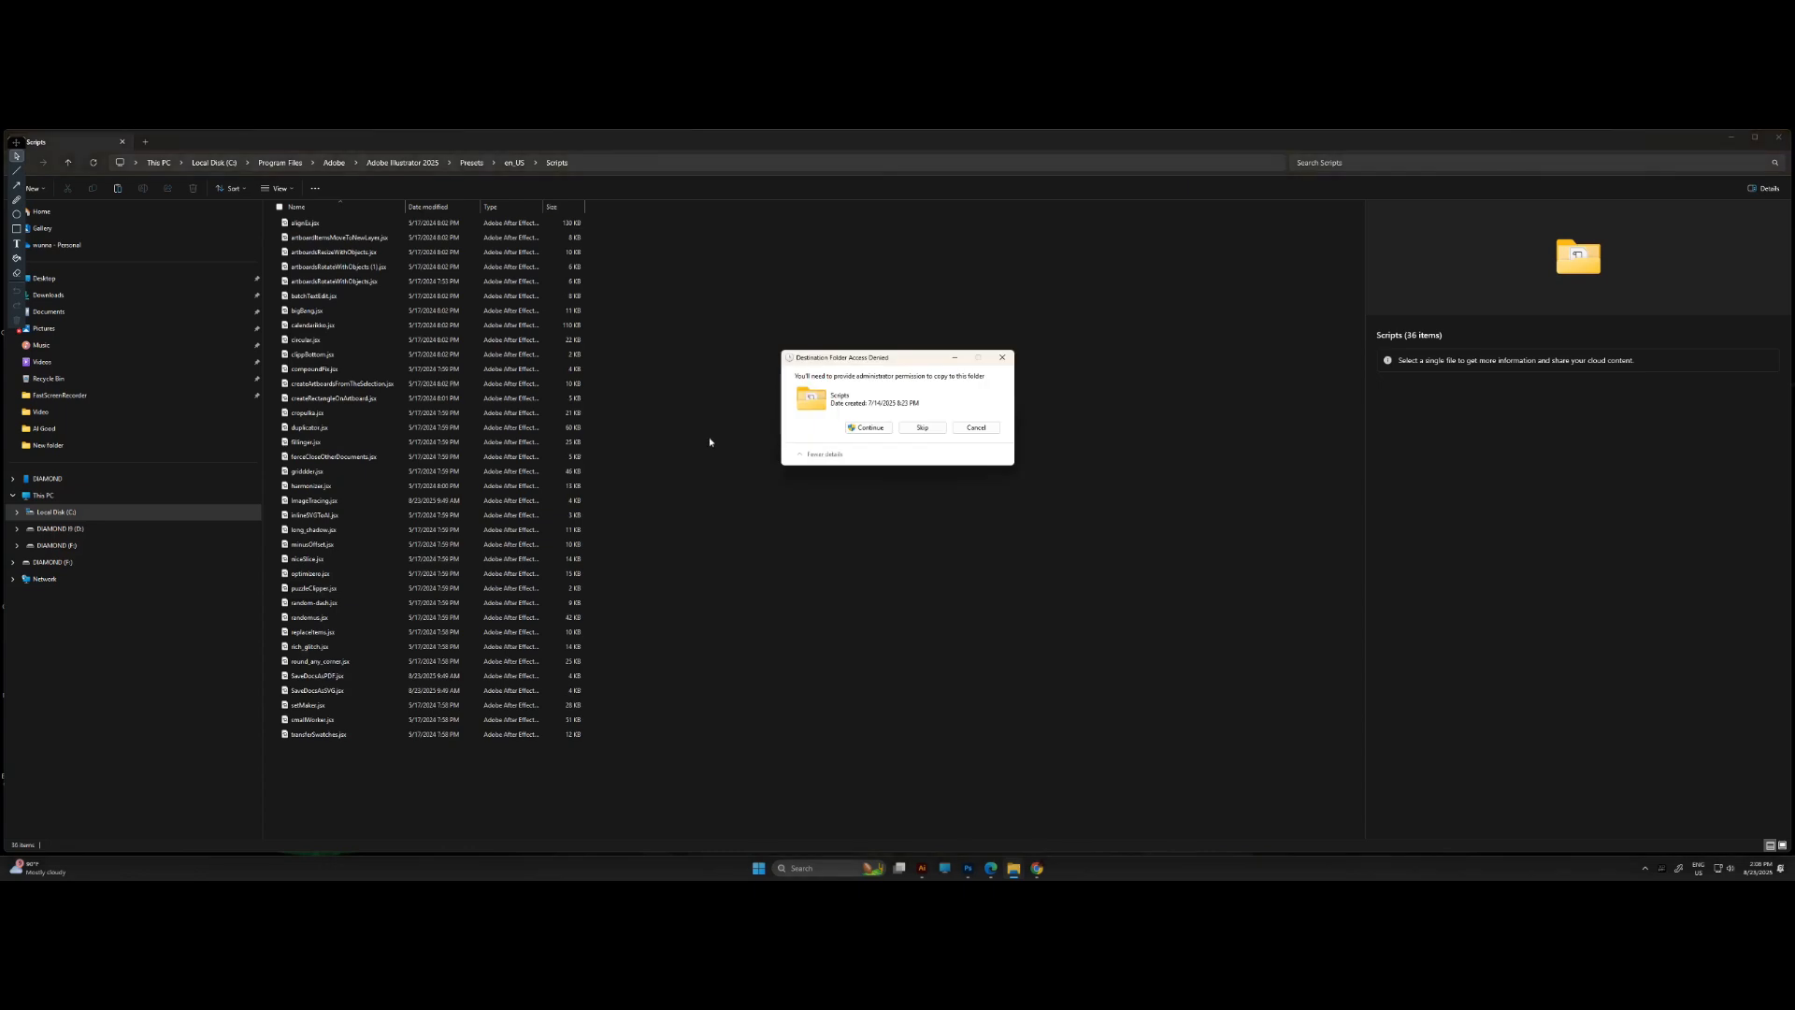
pyautogui.click(869, 427)
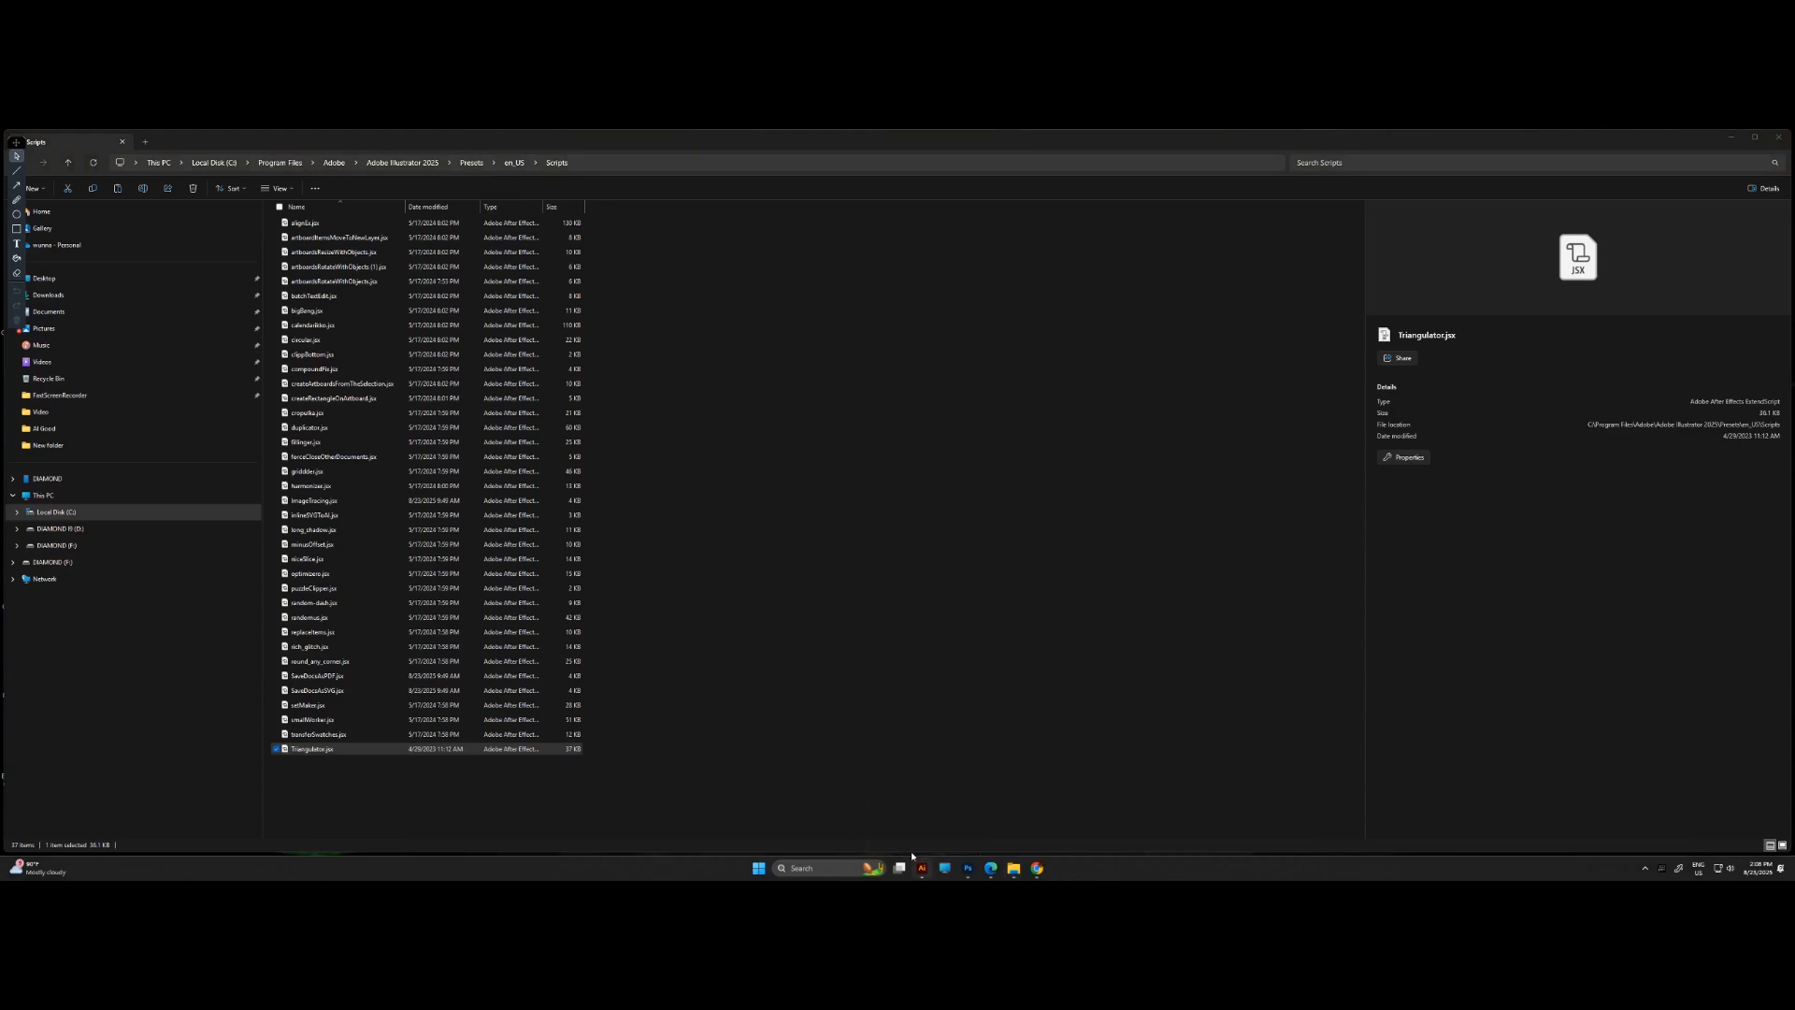
pyautogui.click(922, 813)
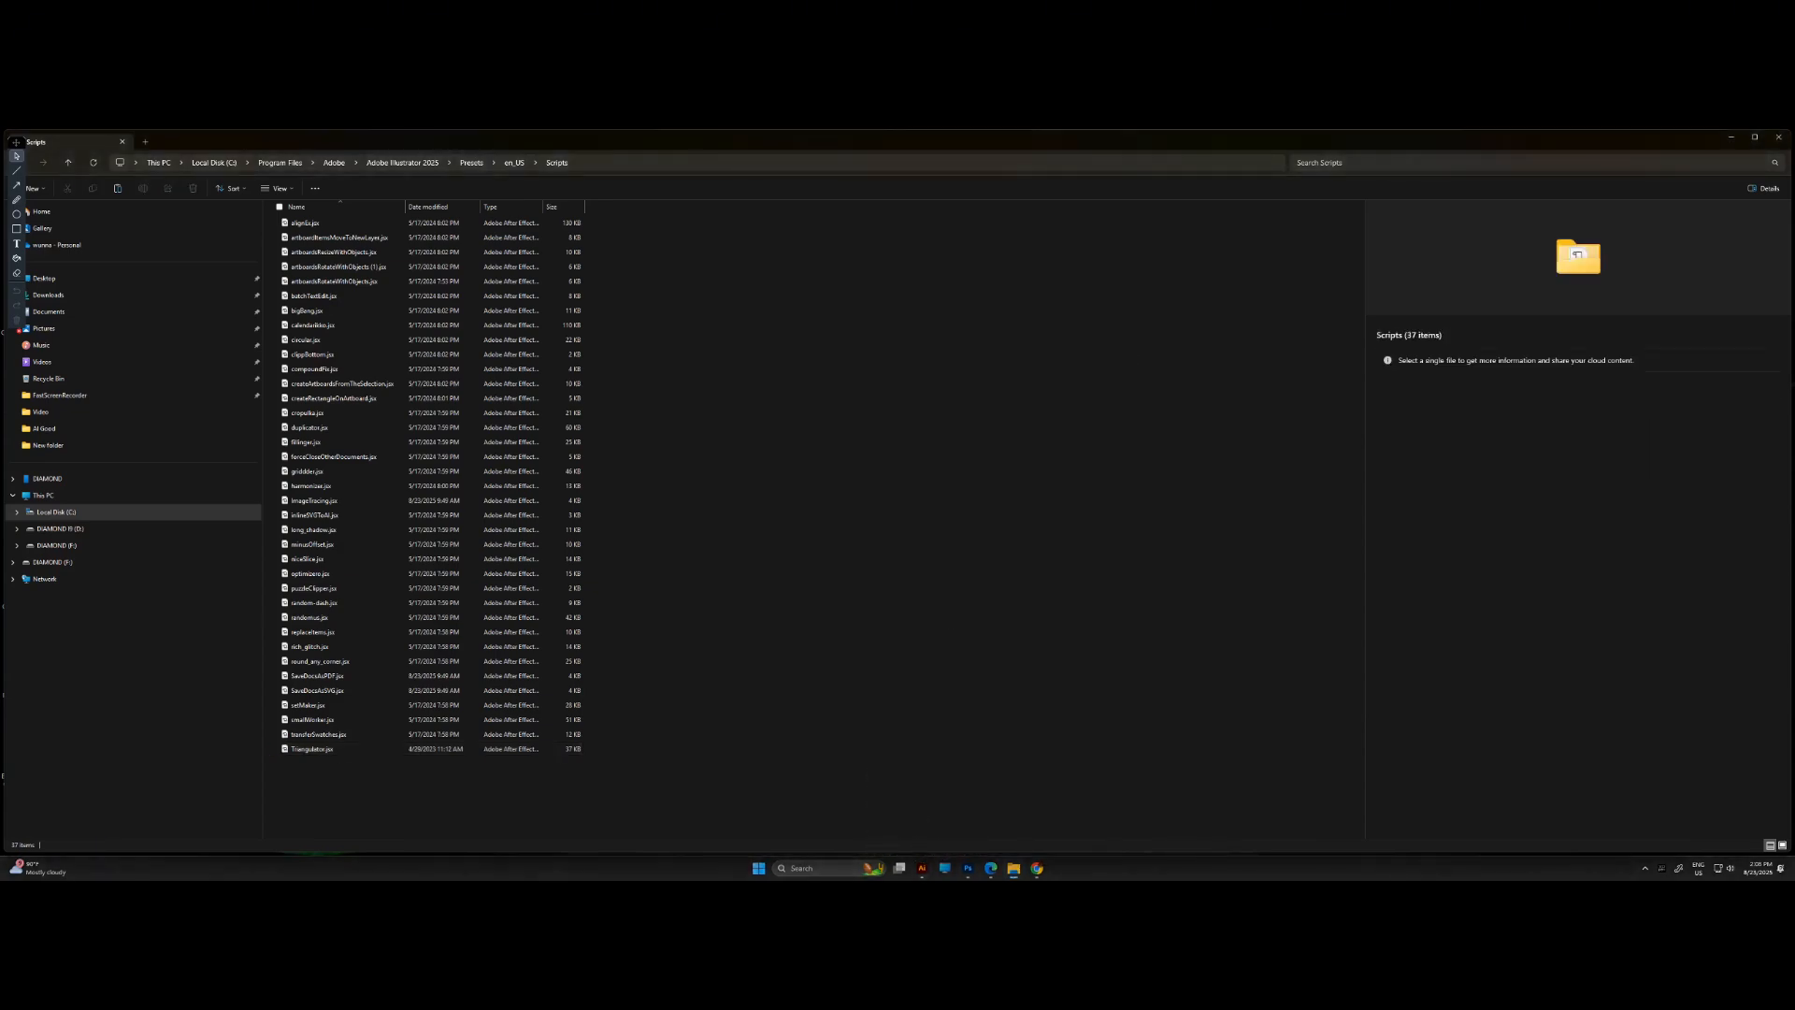
pyautogui.click(1779, 136)
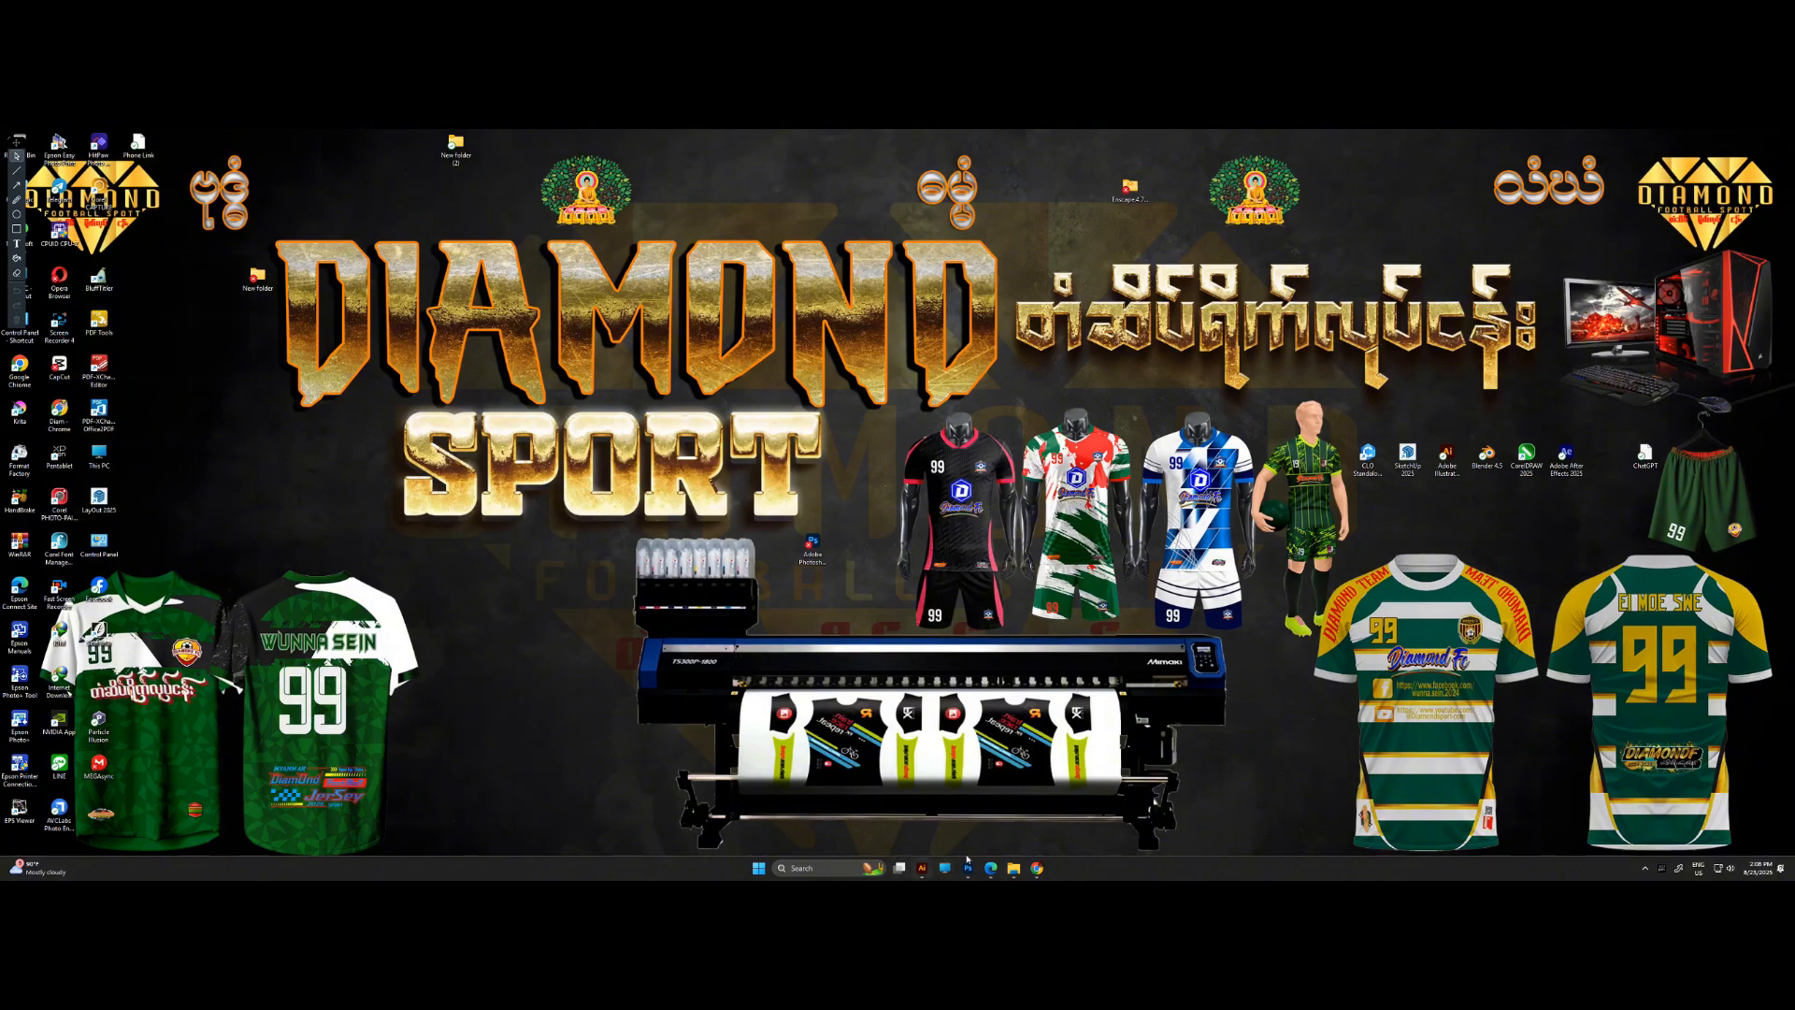
# - Switch to Adobe Illustrator and close the open untitled document without saving its changes
pyautogui.click(922, 868)
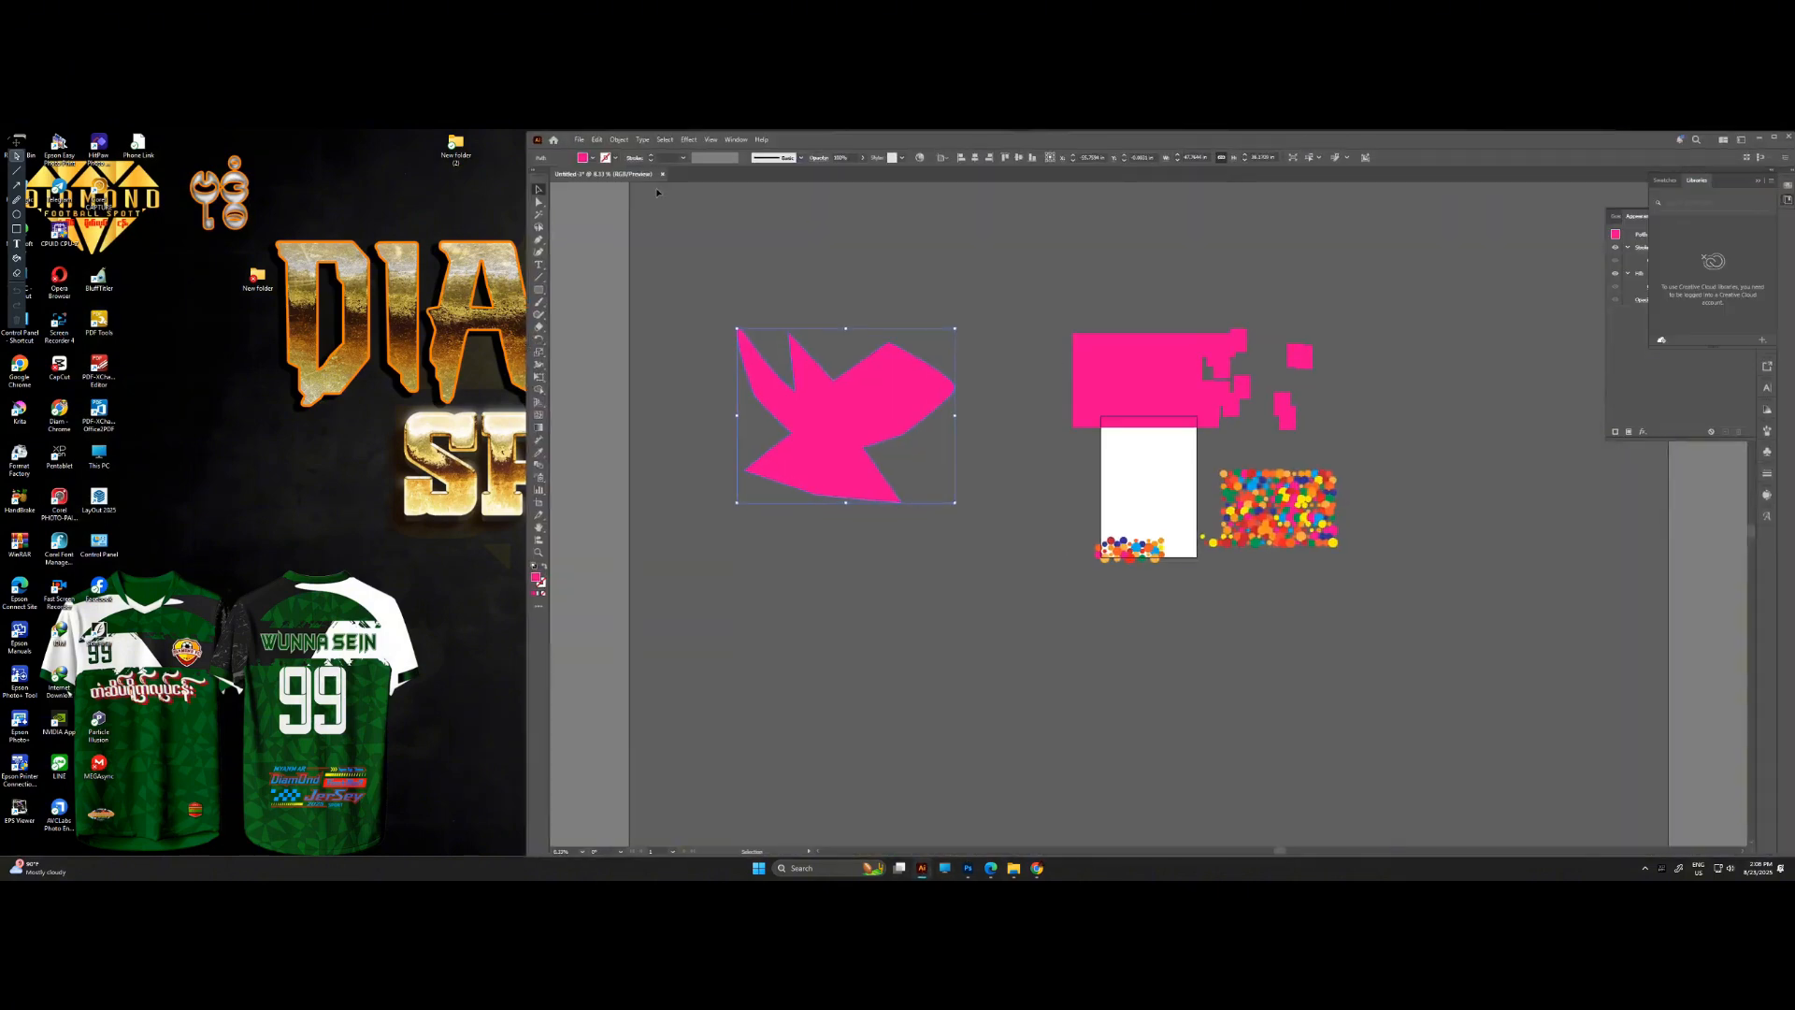
pyautogui.click(663, 174)
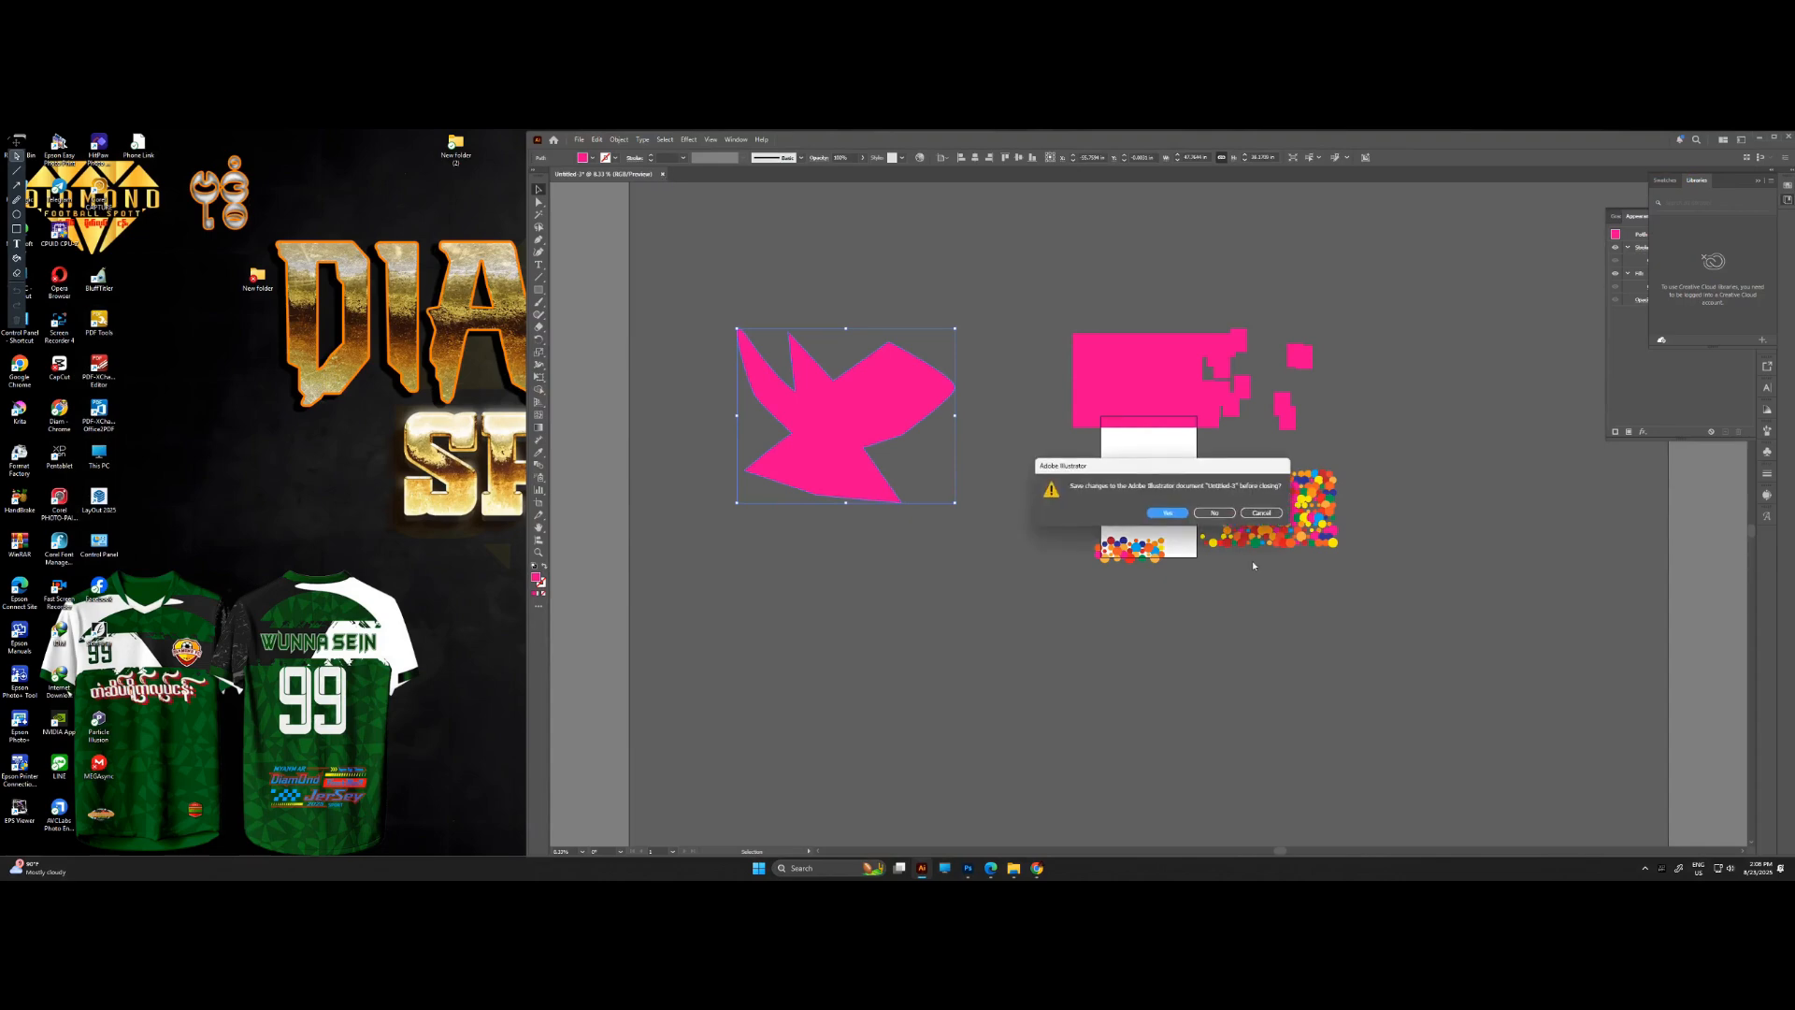
pyautogui.click(1214, 512)
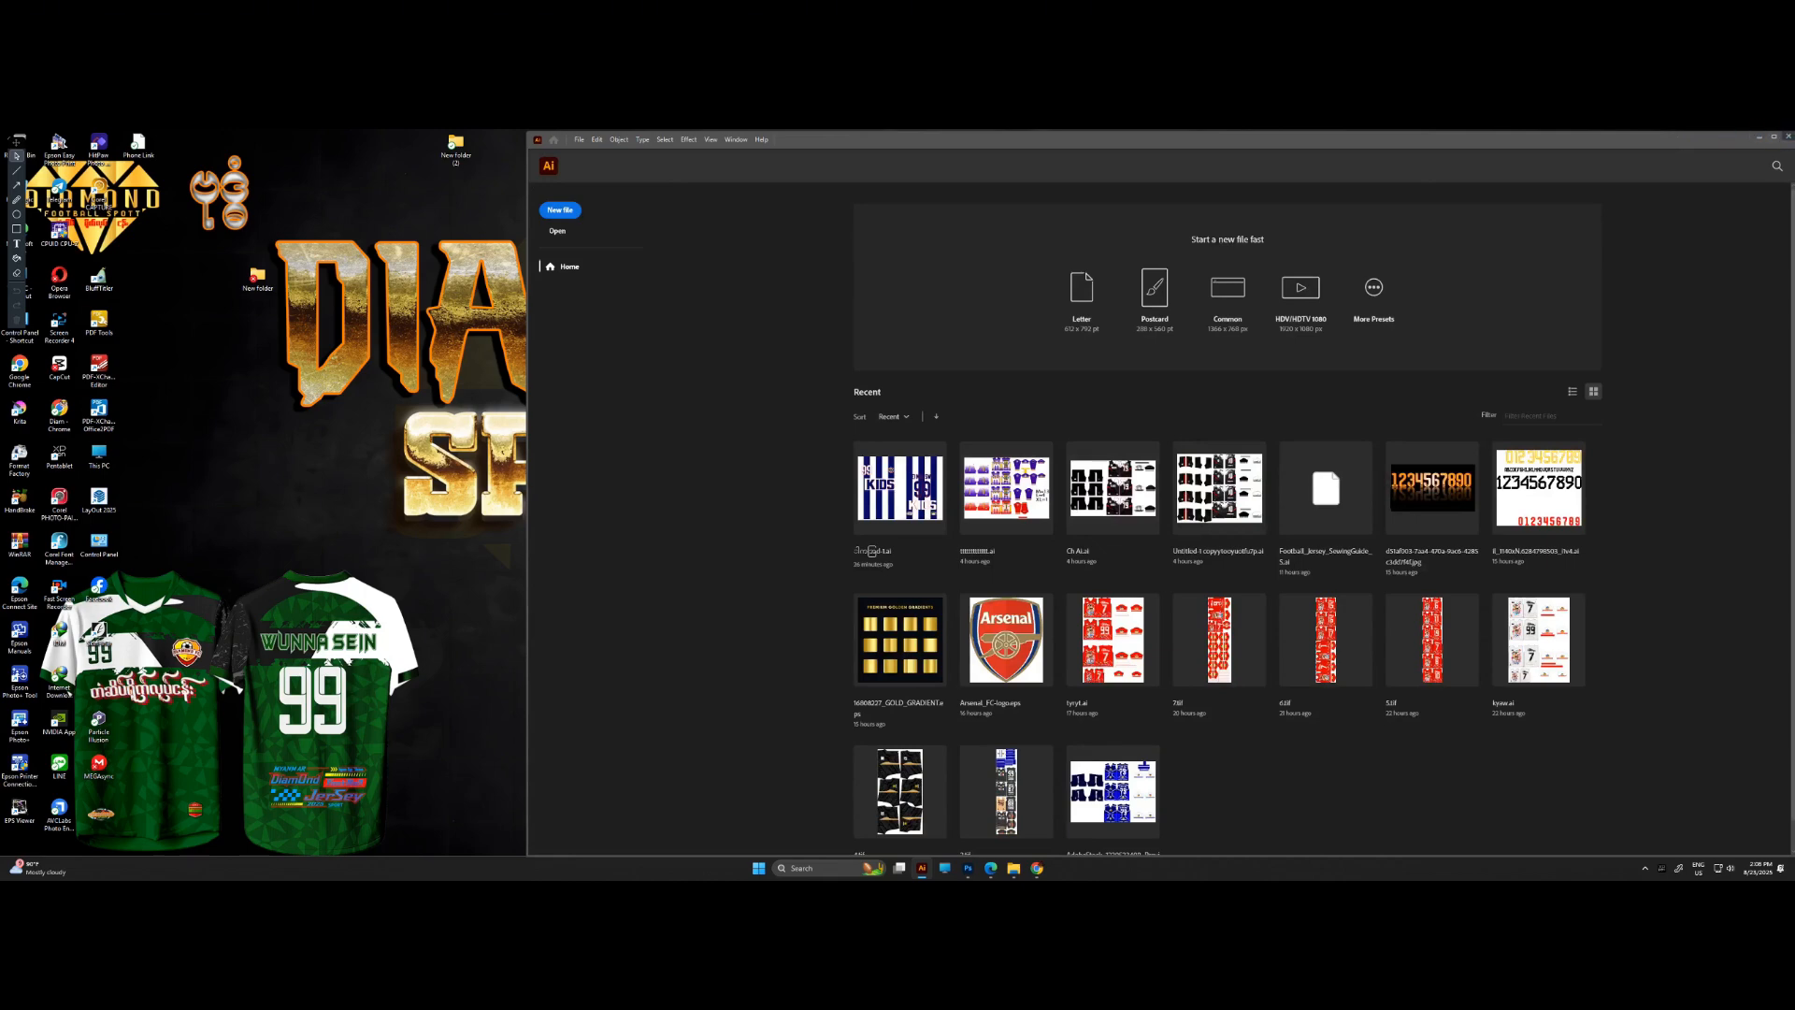
# - Restart Illustrator from the desktop and create a new document from the first recent custom preset
pyautogui.rightClick(392, 424)
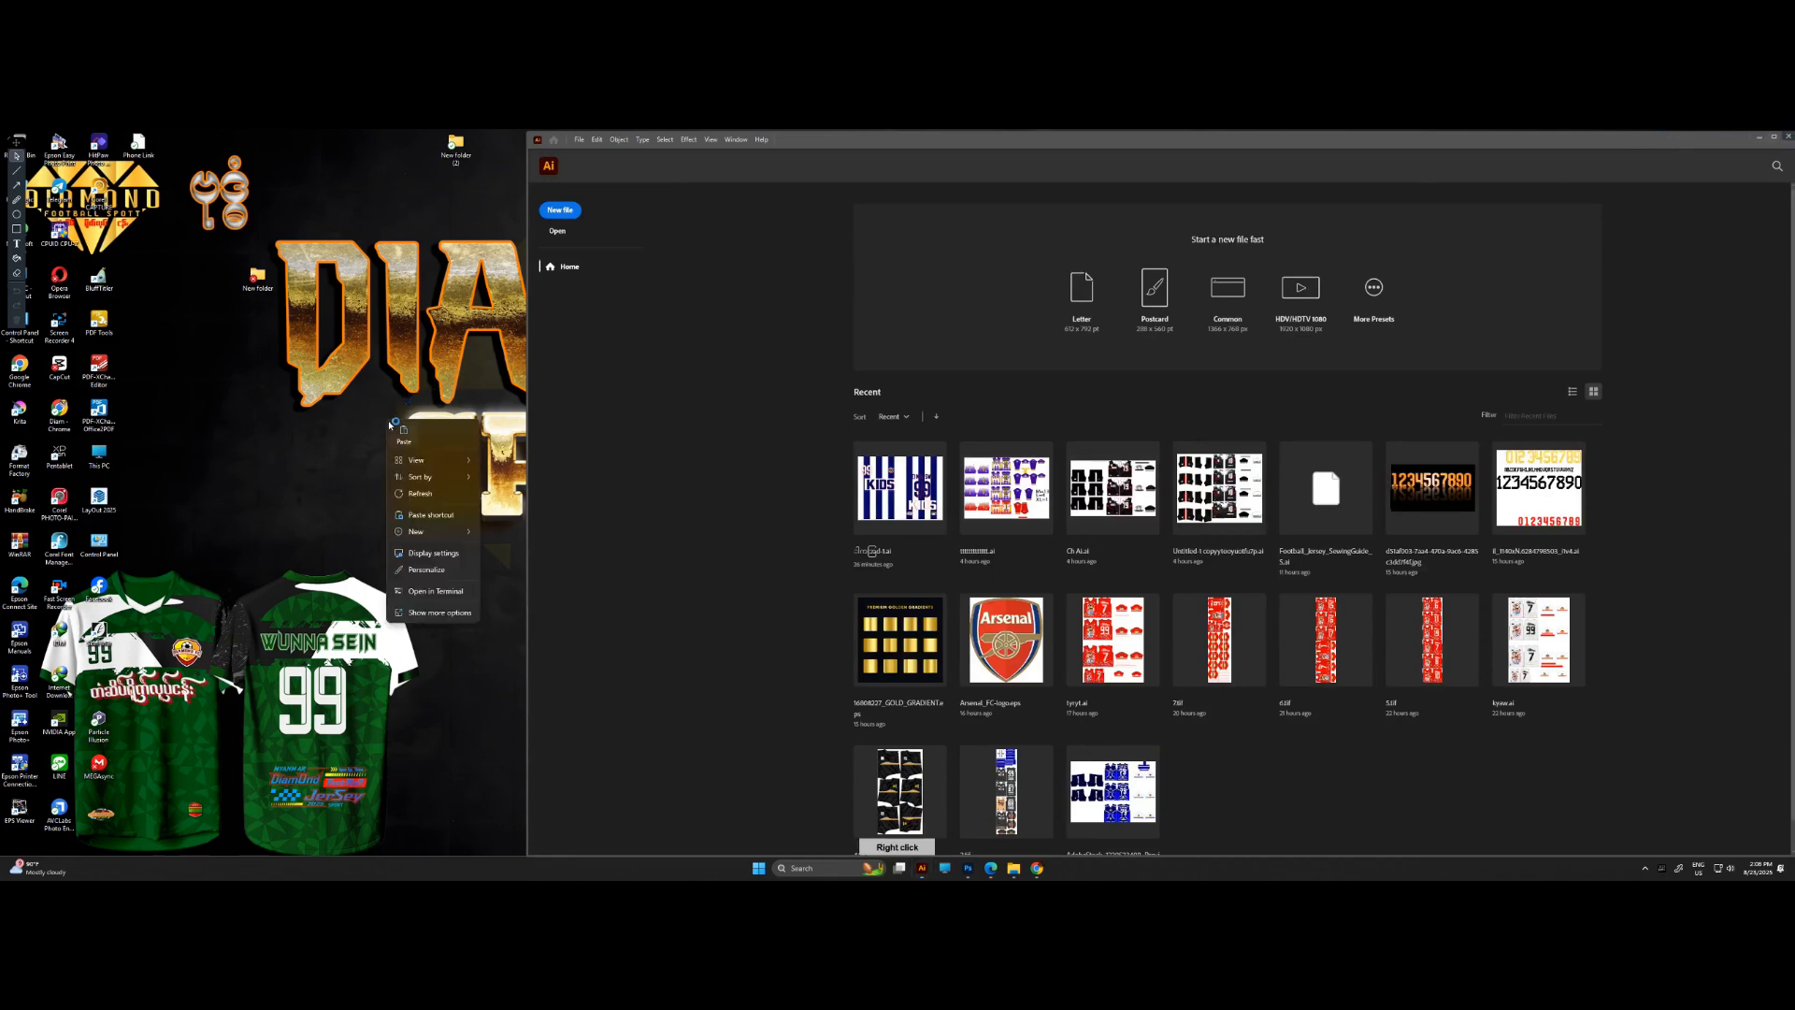
pyautogui.rightClick(424, 505)
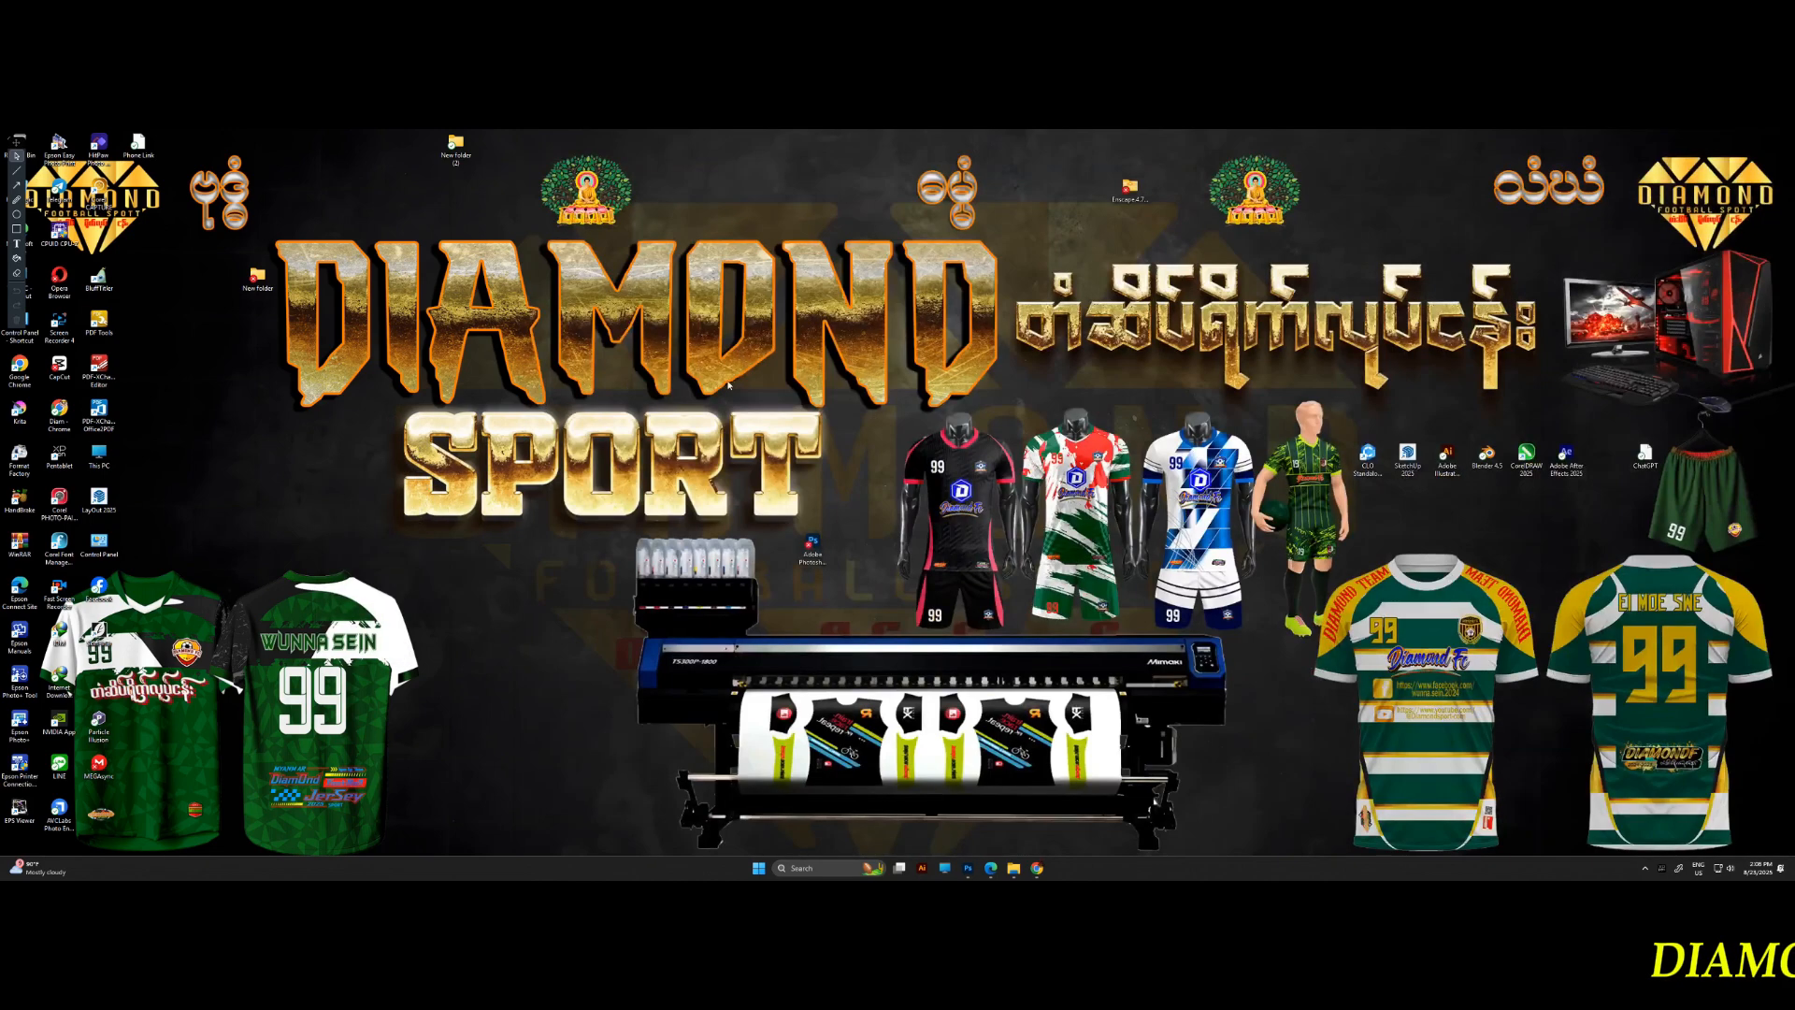
pyautogui.doubleClick(1446, 461)
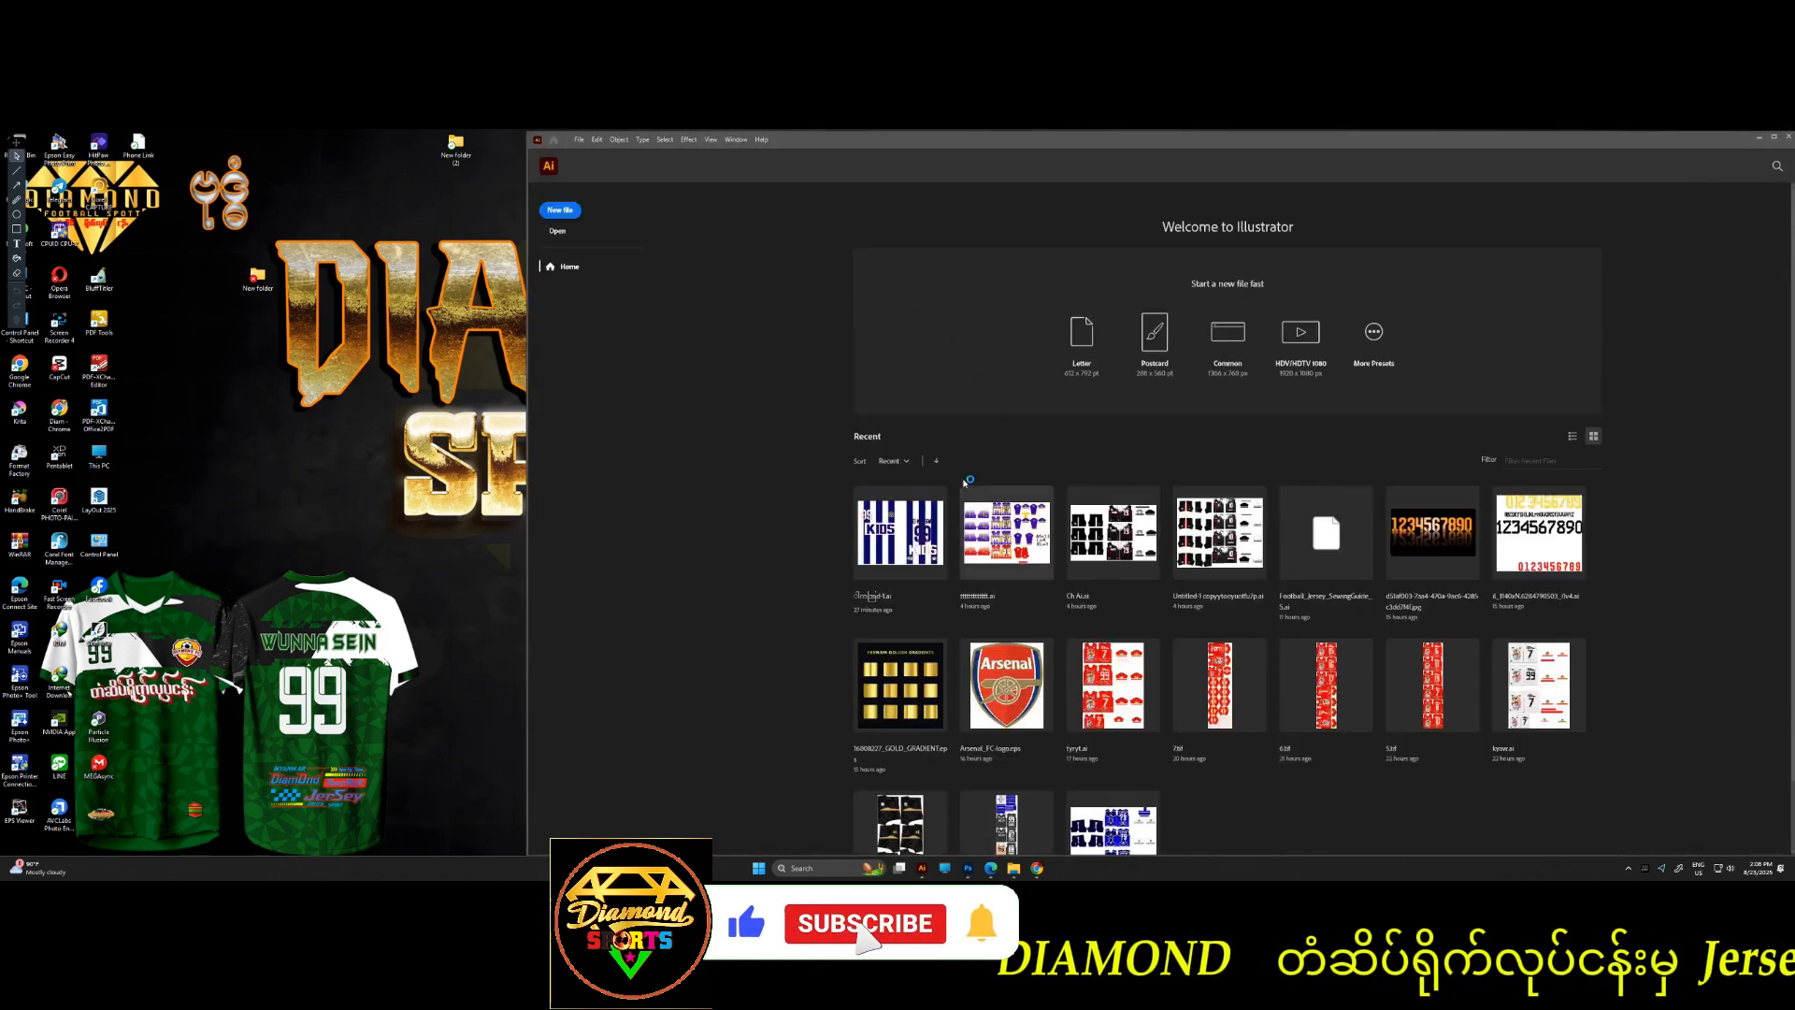
pyautogui.click(564, 211)
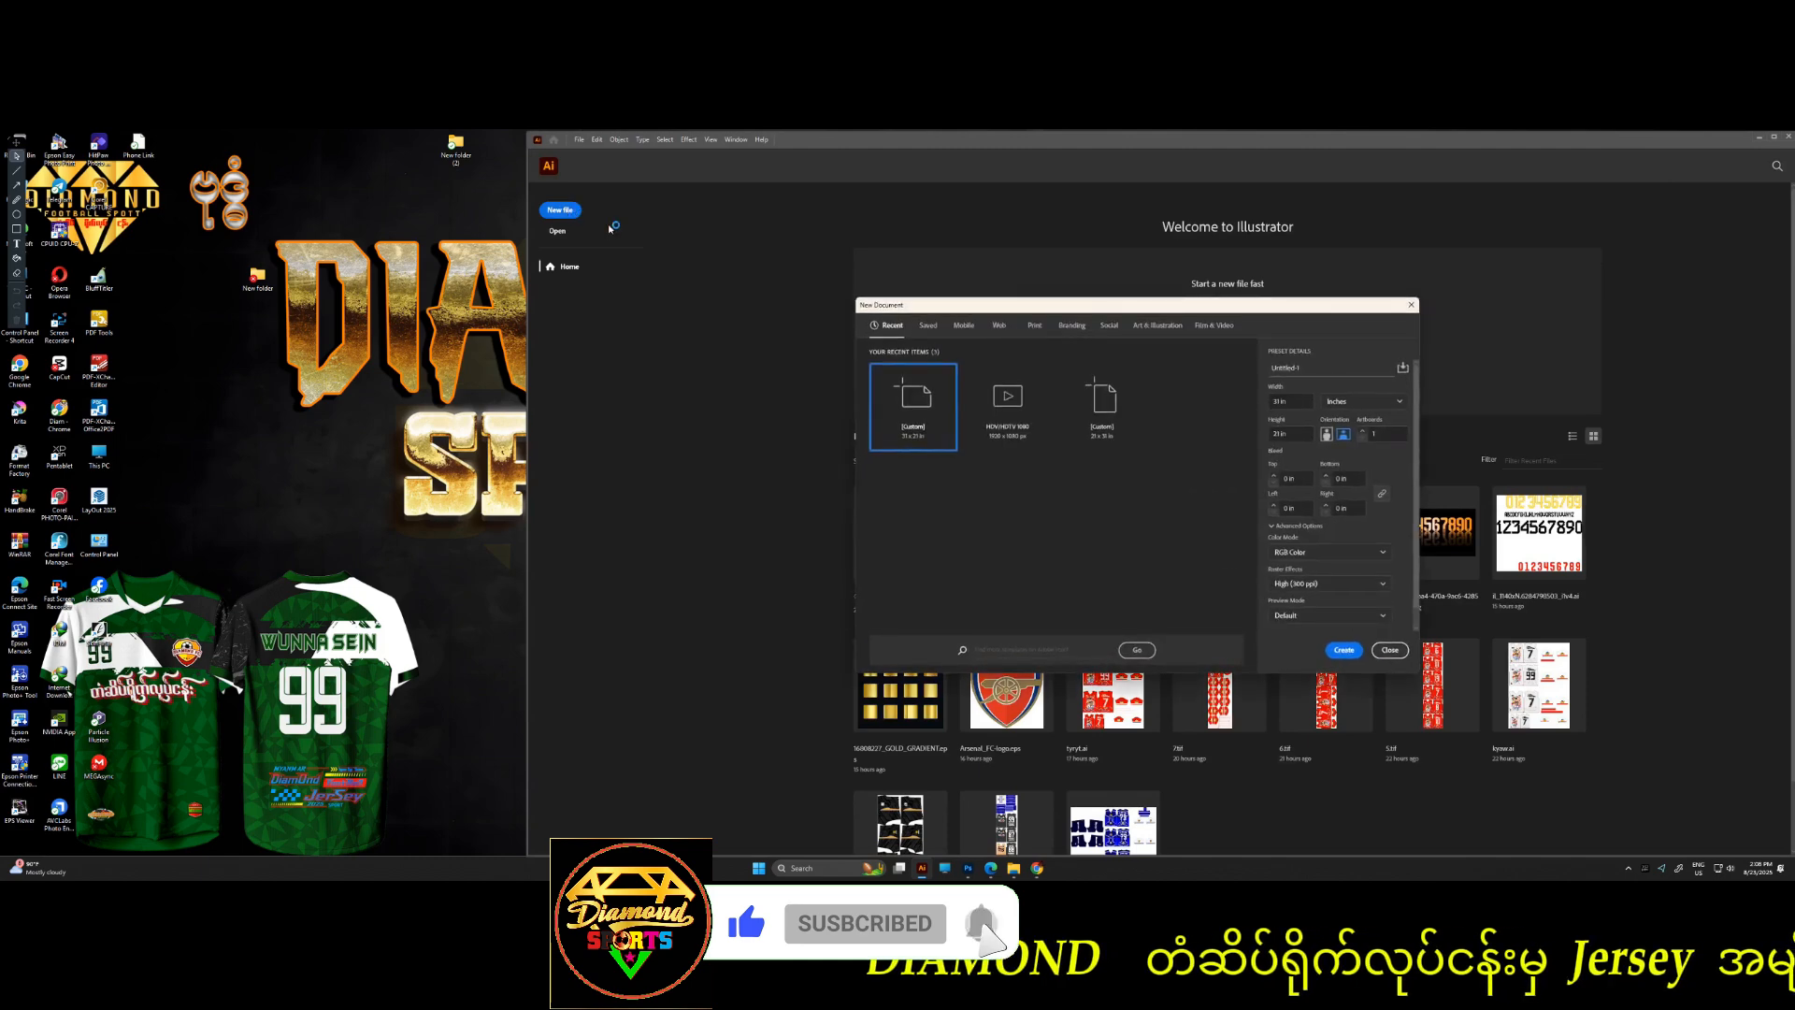
pyautogui.doubleClick(940, 432)
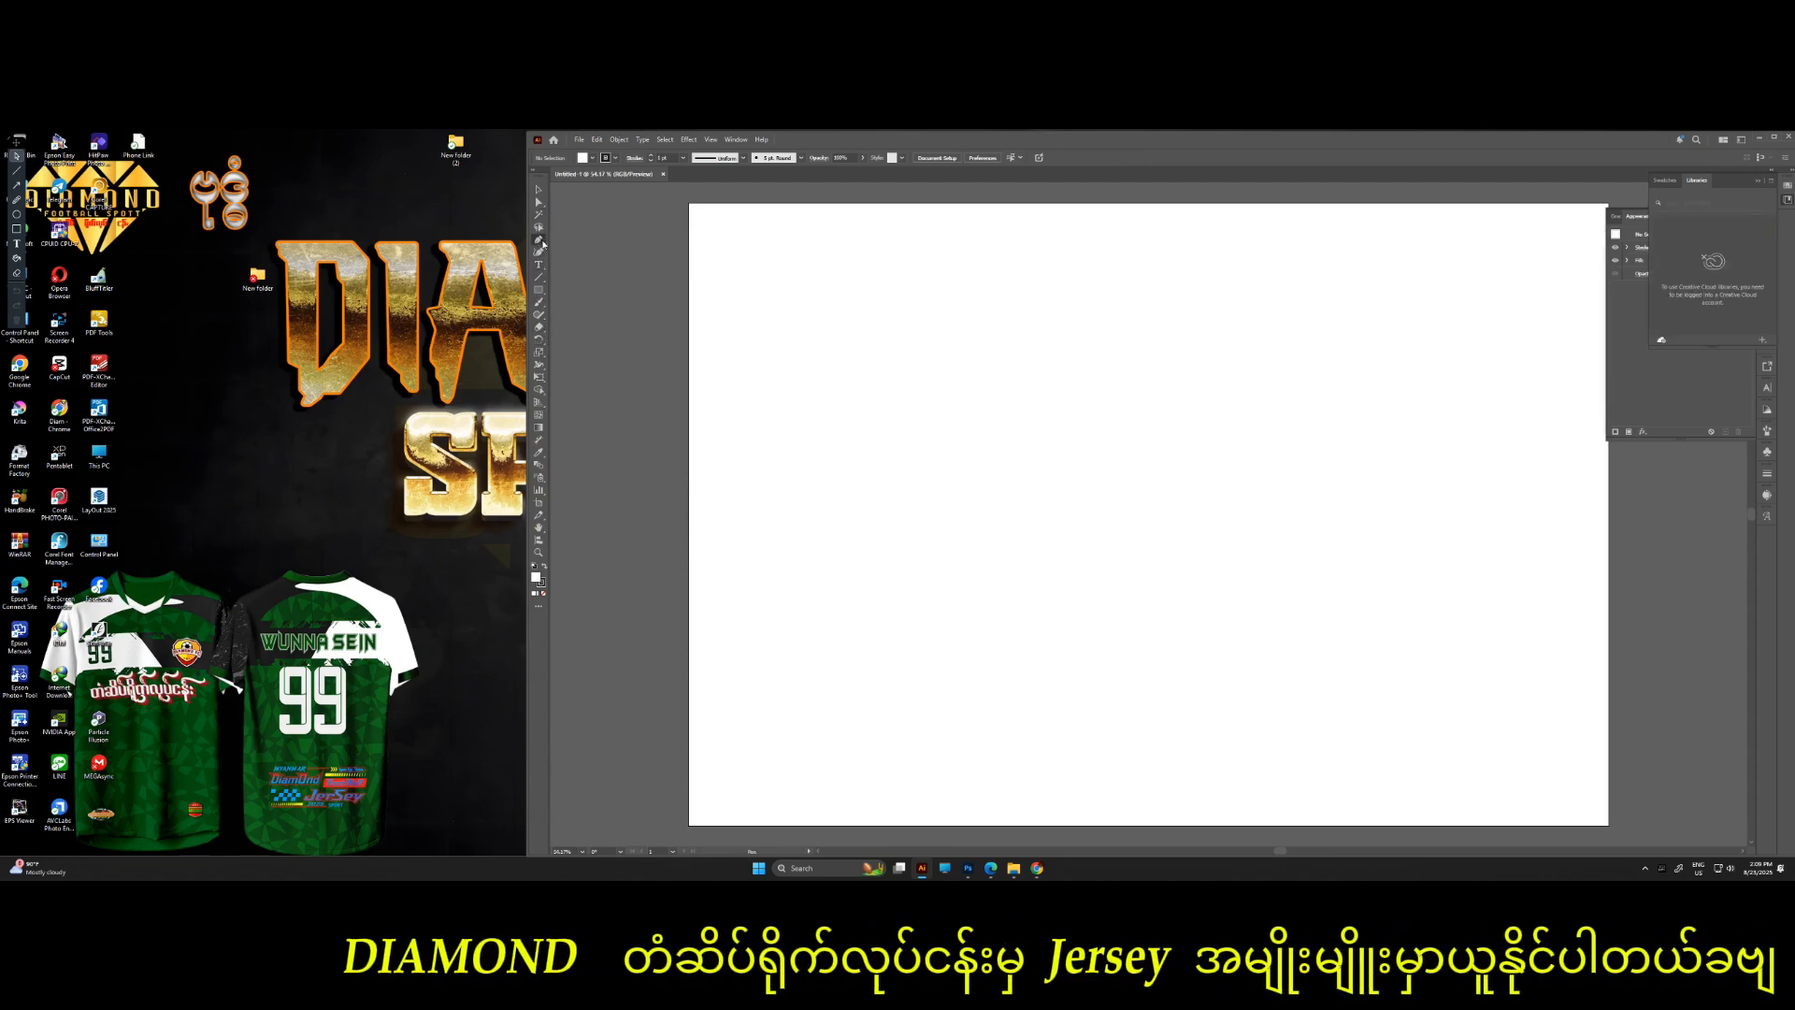
# - Draw a closed freeform shape resembling a curved J on the artboard with the Pen tool
pyautogui.click(1014, 370)
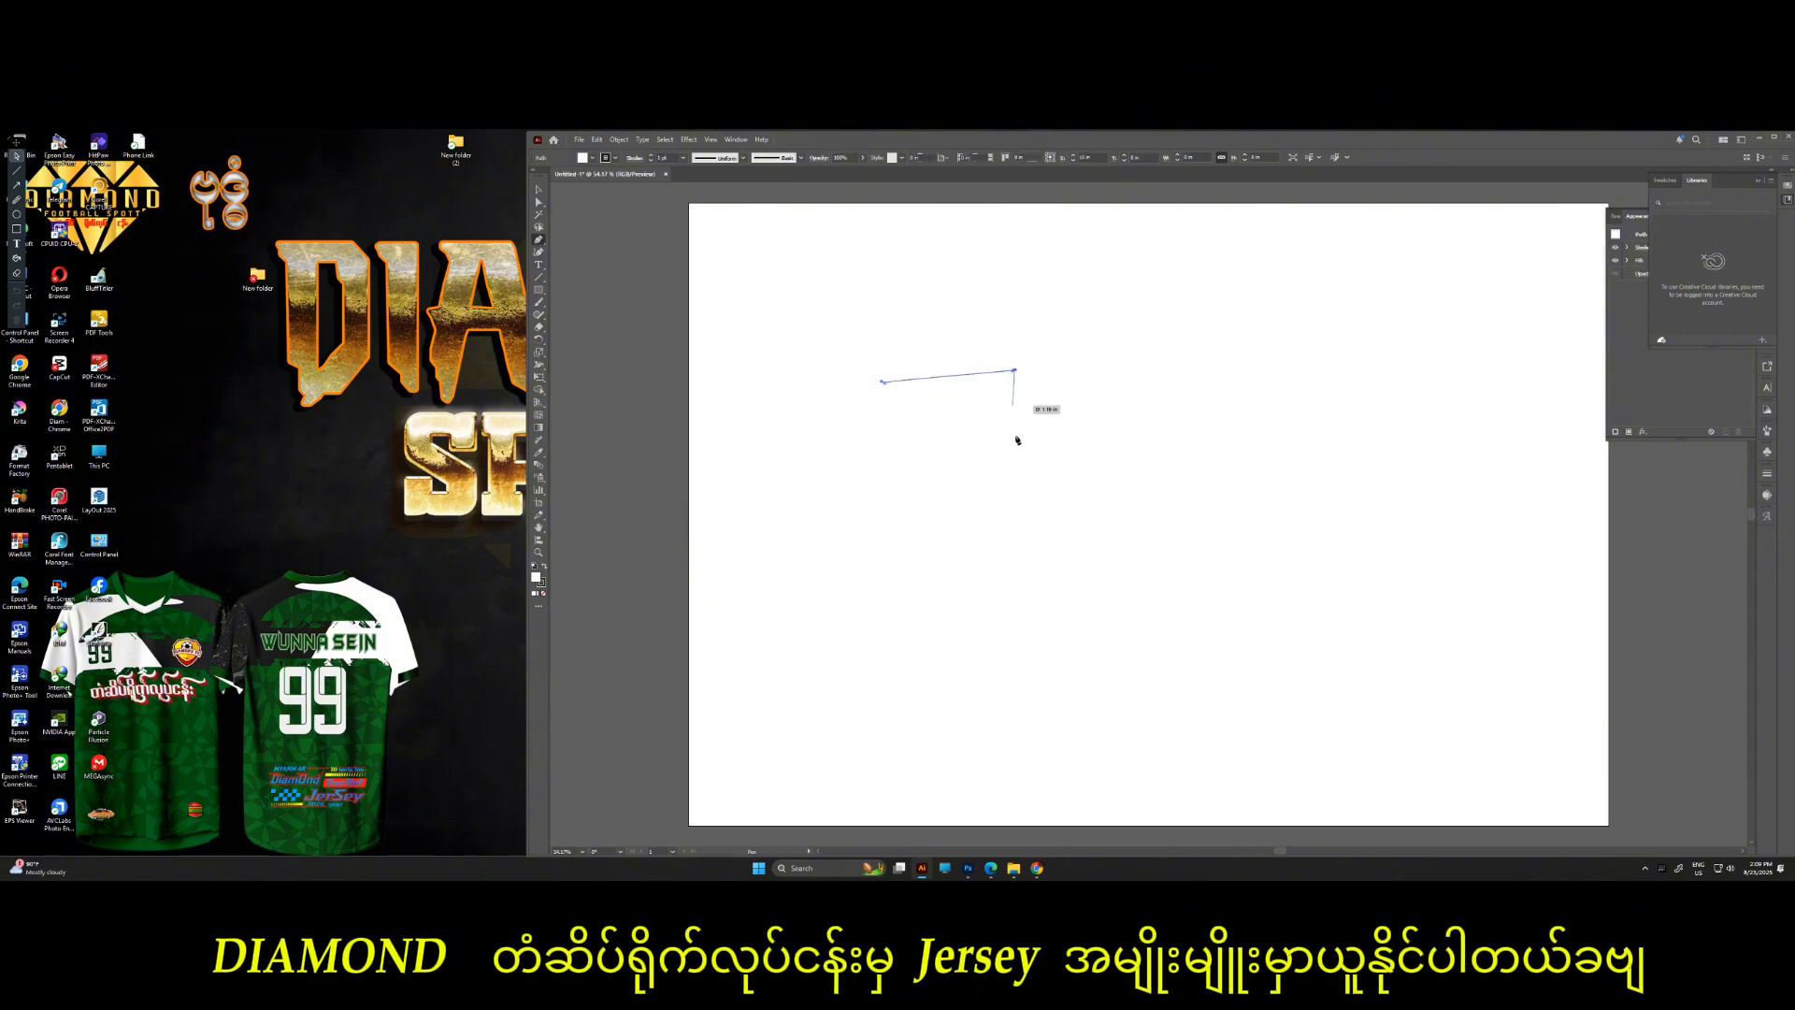
pyautogui.click(950, 539)
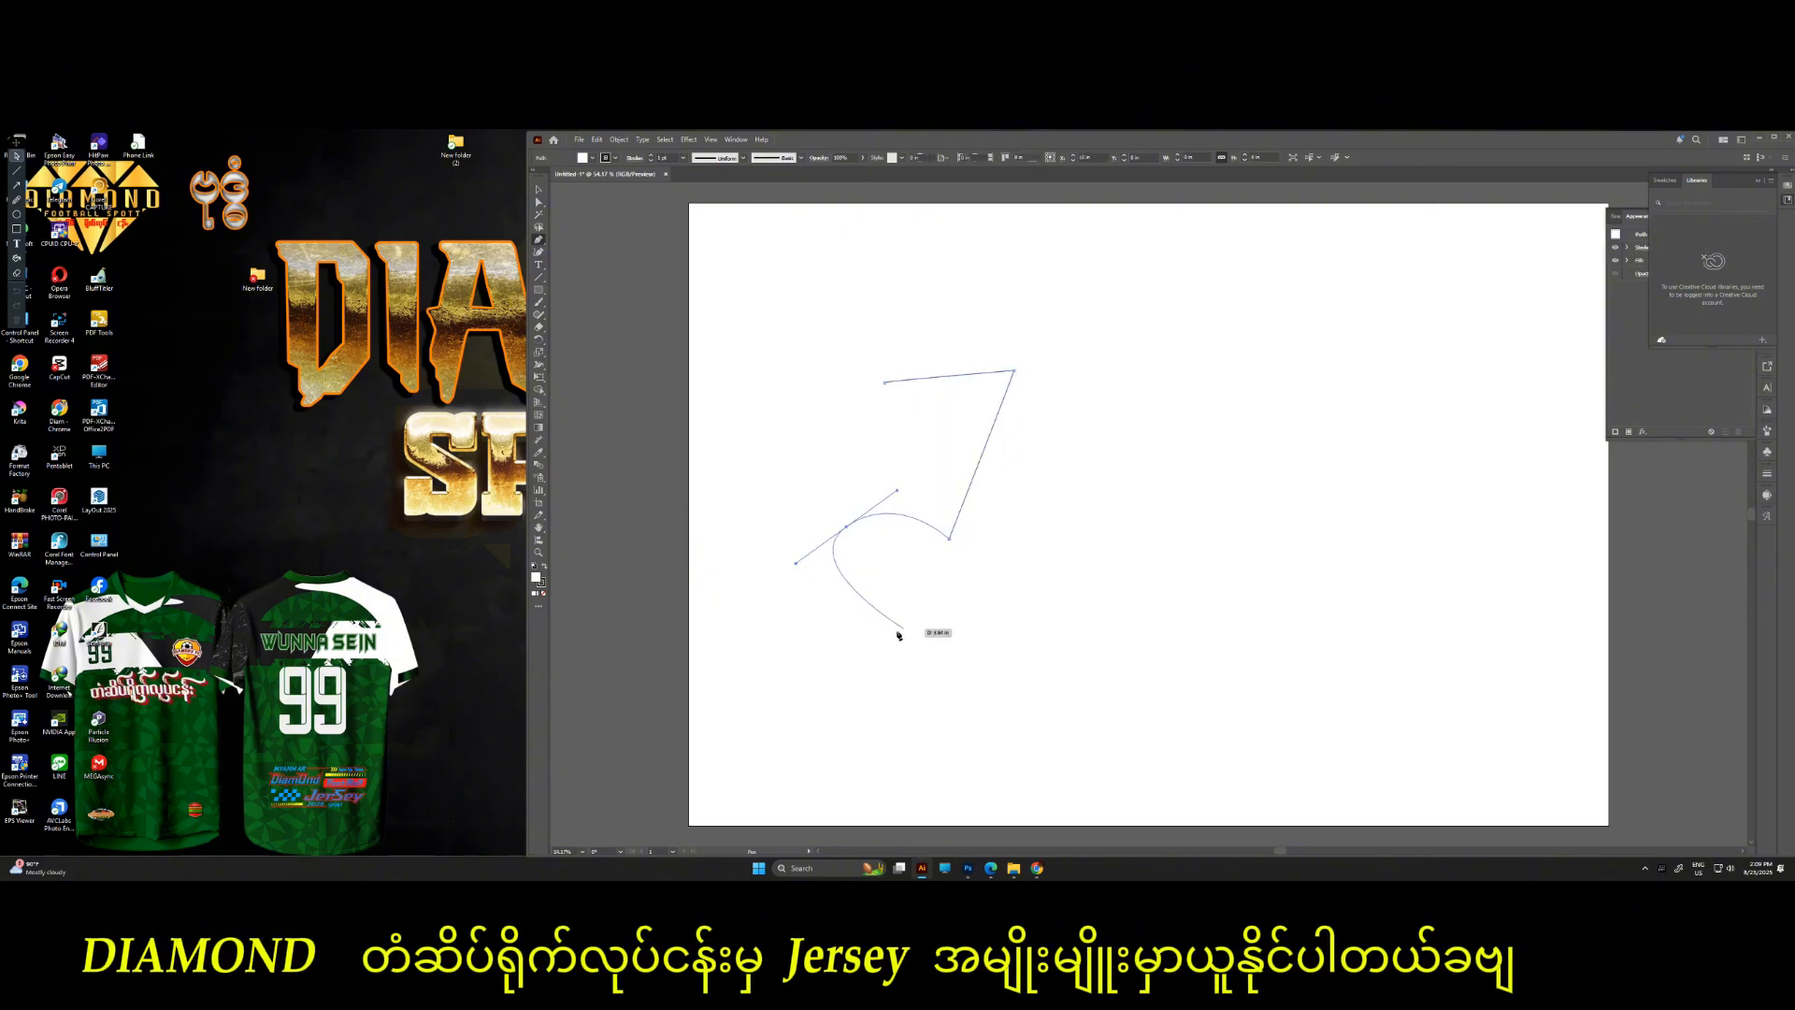
pyautogui.moveTo(898, 645); pyautogui.dragTo(921, 652)
pyautogui.moveTo(1108, 566); pyautogui.dragTo(1110, 488)
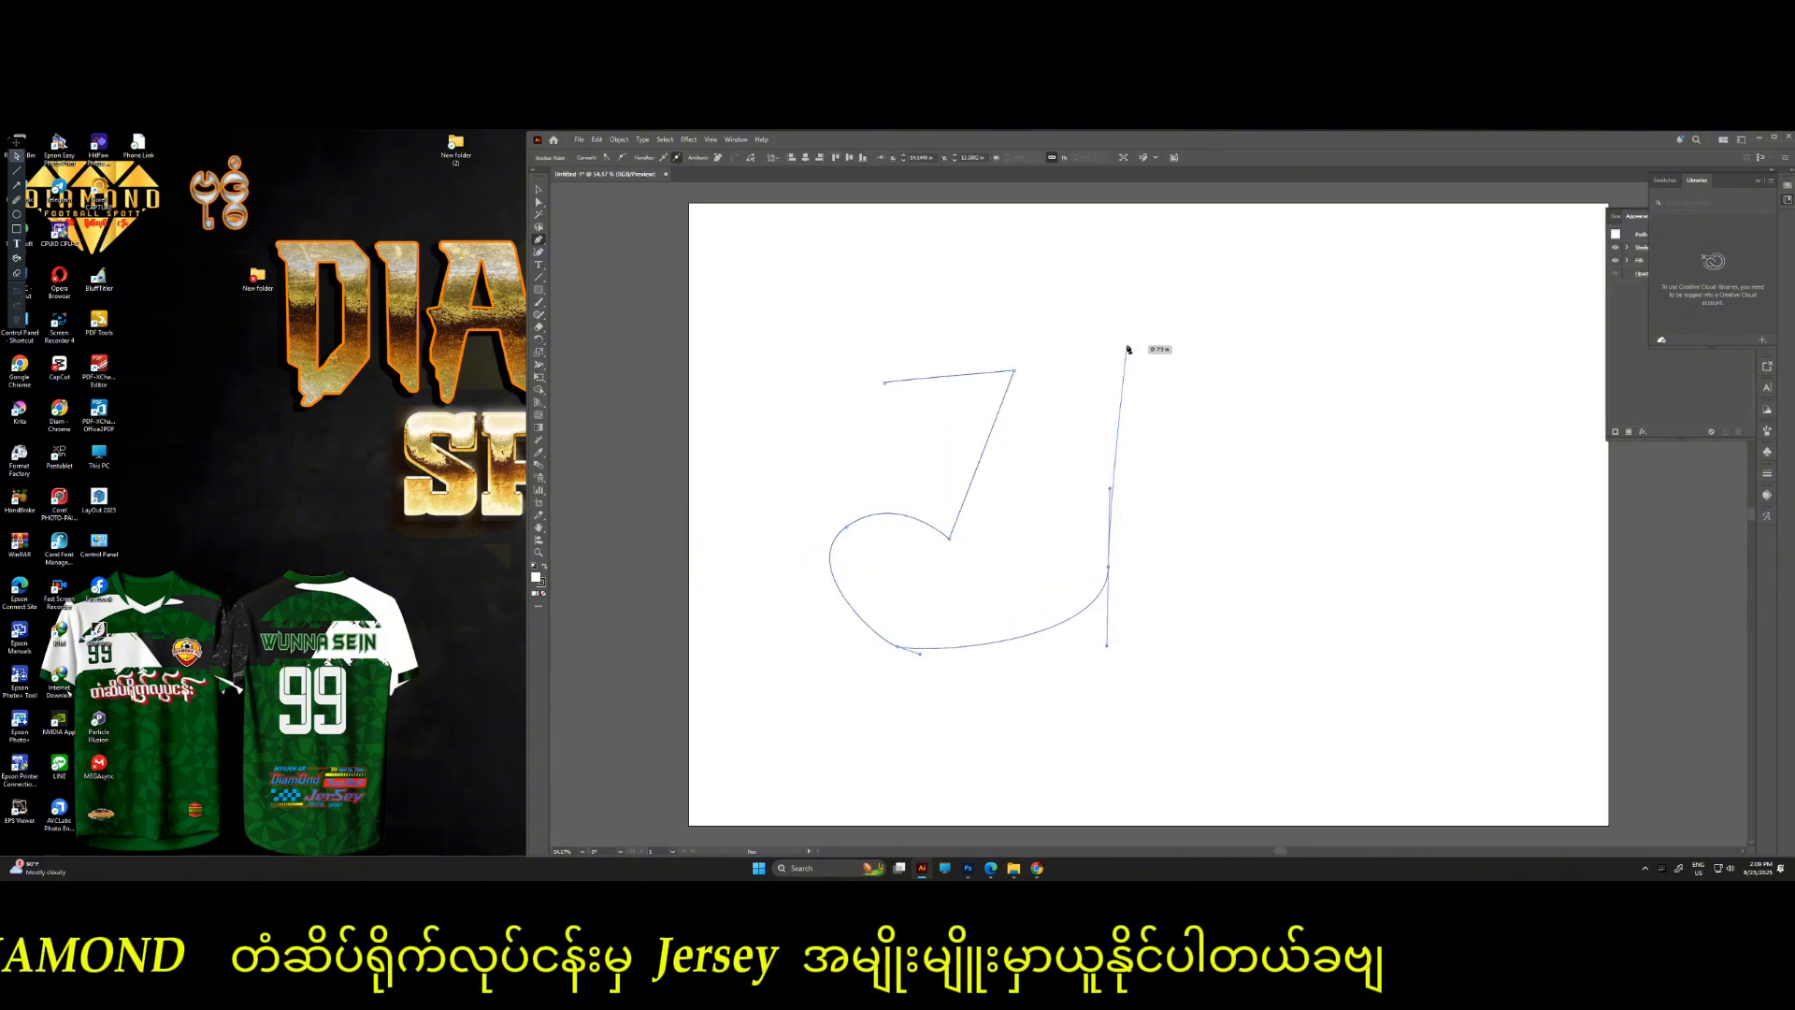
pyautogui.moveTo(1118, 341); pyautogui.dragTo(1044, 307)
pyautogui.moveTo(887, 379); pyautogui.dragTo(923, 536)
# - Give the drawn J-like shape a bright blue fill and remove its stroke
pyautogui.hotkey('ctrl', '1')
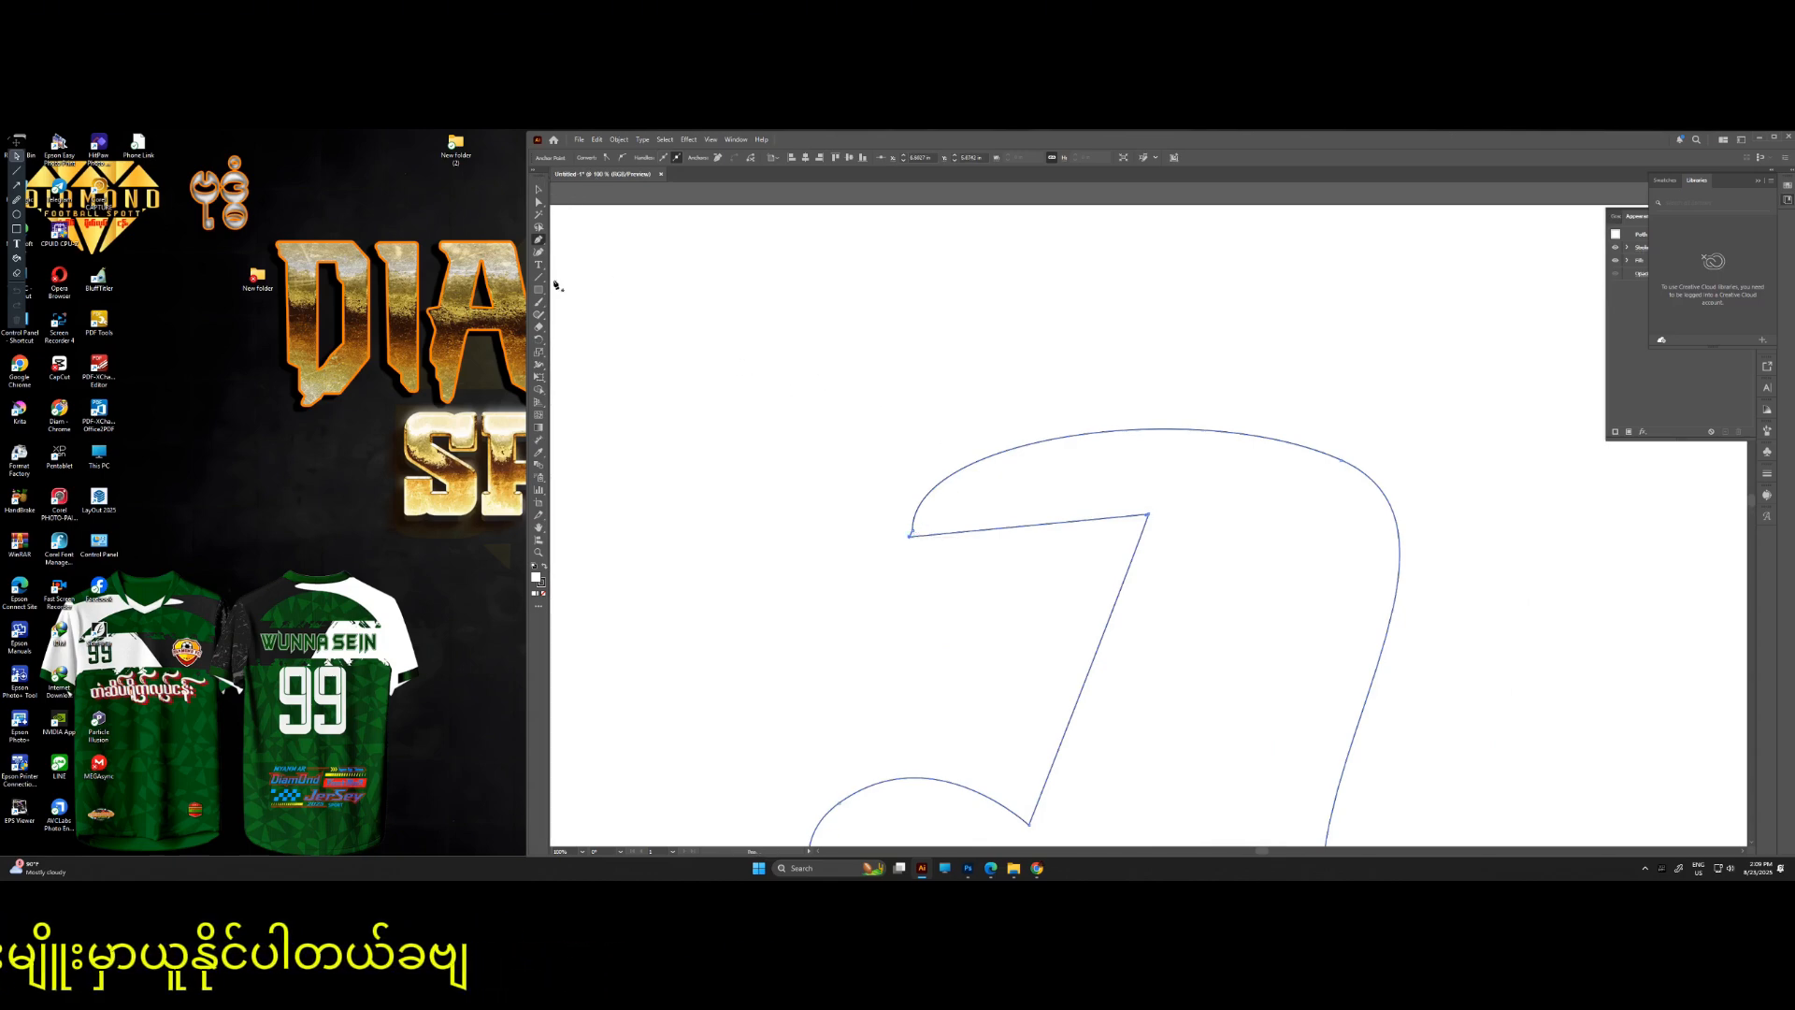
pyautogui.click(537, 191)
pyautogui.moveTo(1082, 457); pyautogui.dragTo(1020, 368)
pyautogui.click(590, 158)
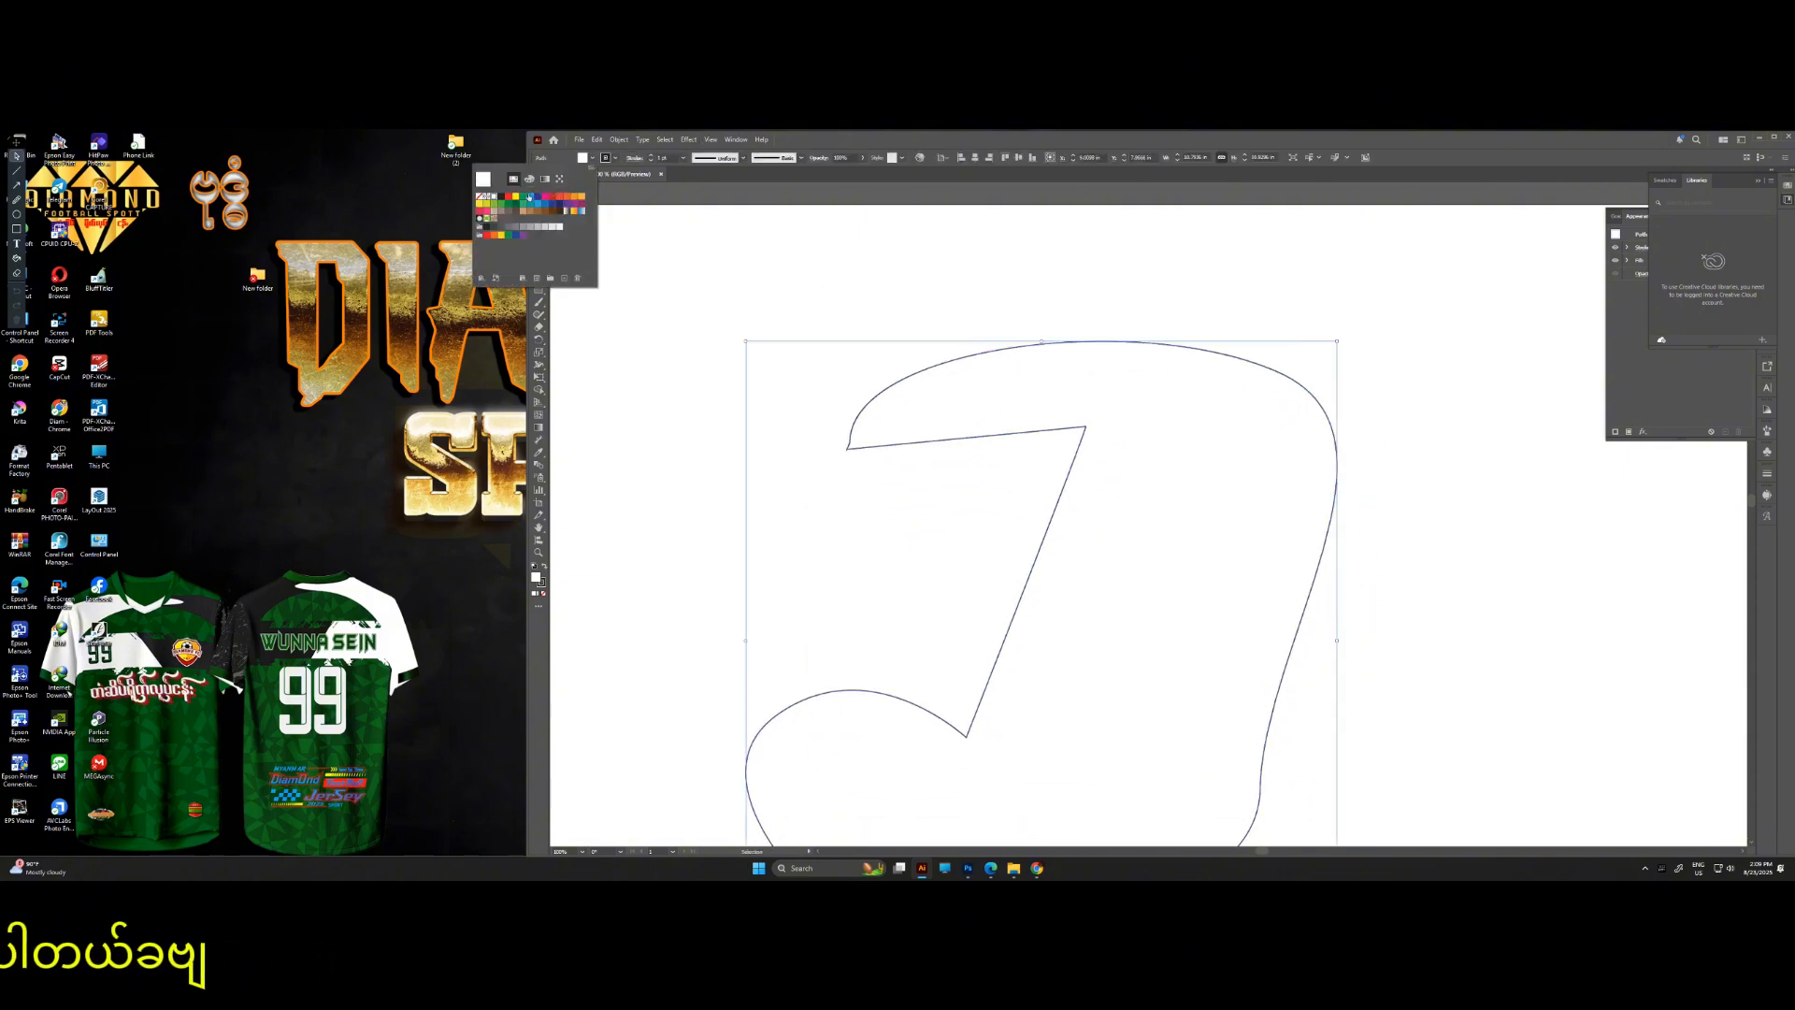
pyautogui.click(532, 197)
pyautogui.click(614, 158)
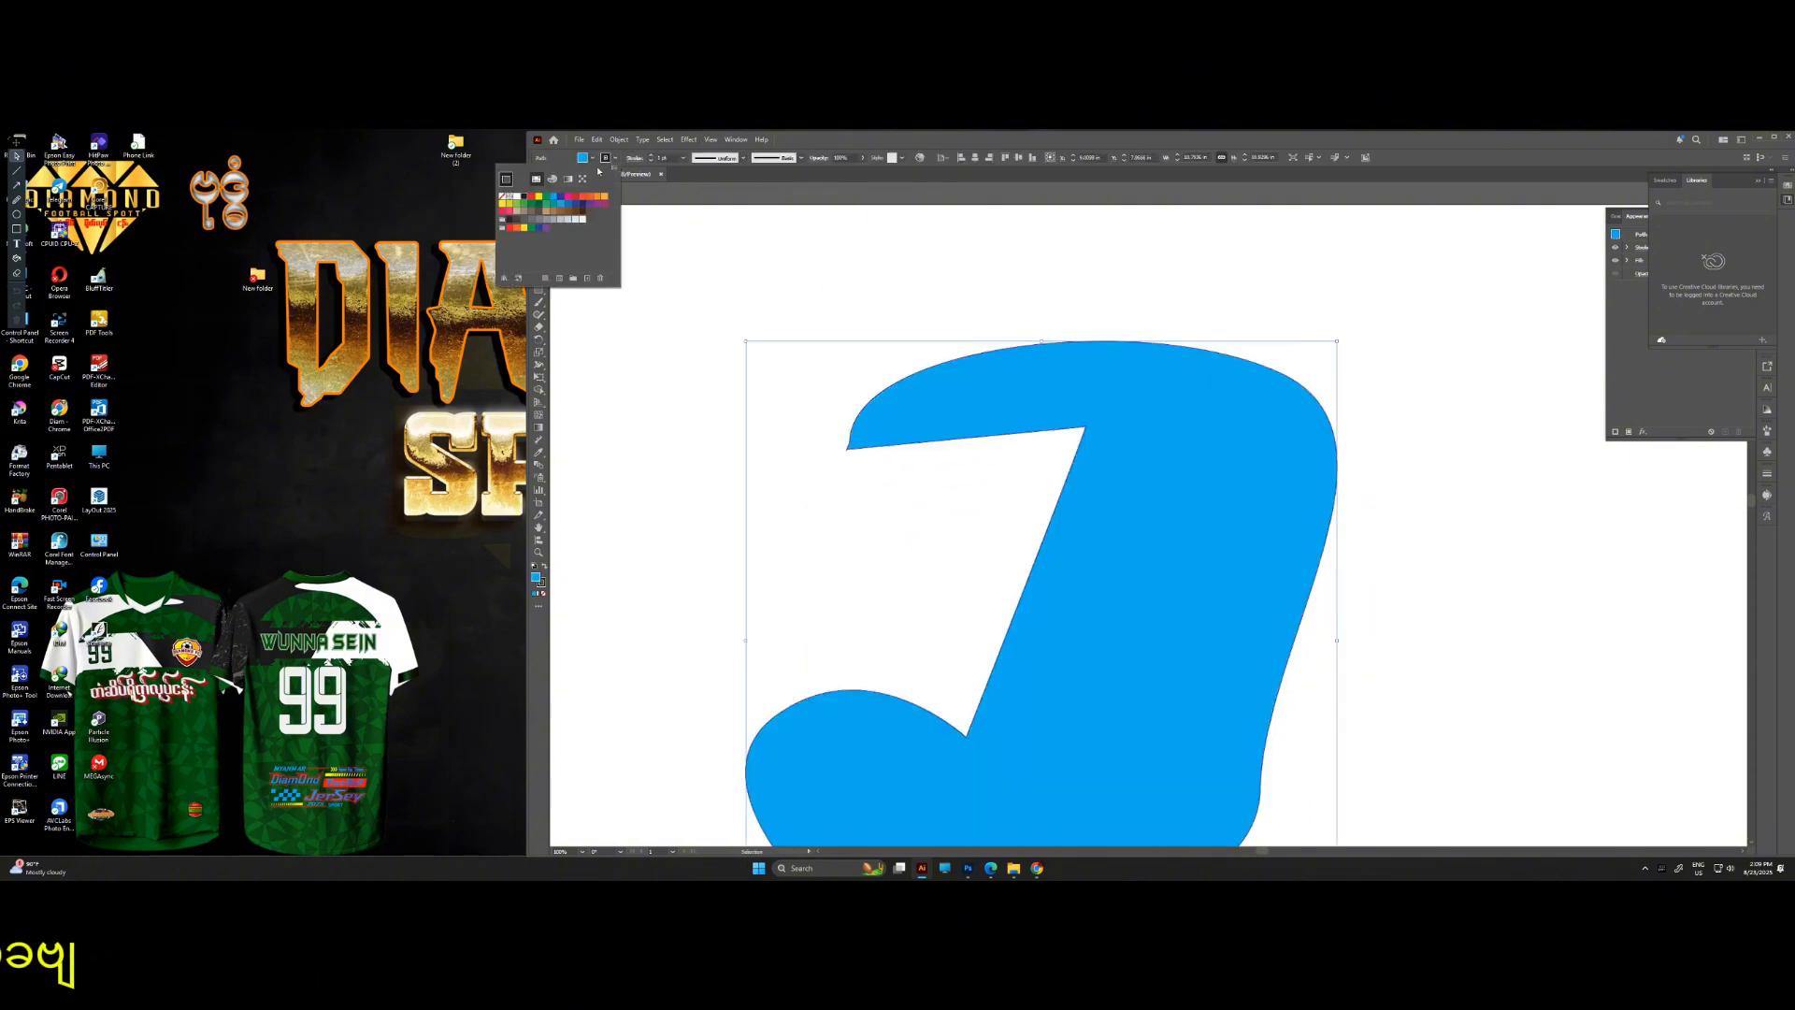
pyautogui.click(504, 198)
# - Run the Triangulator script on the blue J-like shape
pyautogui.click(579, 140)
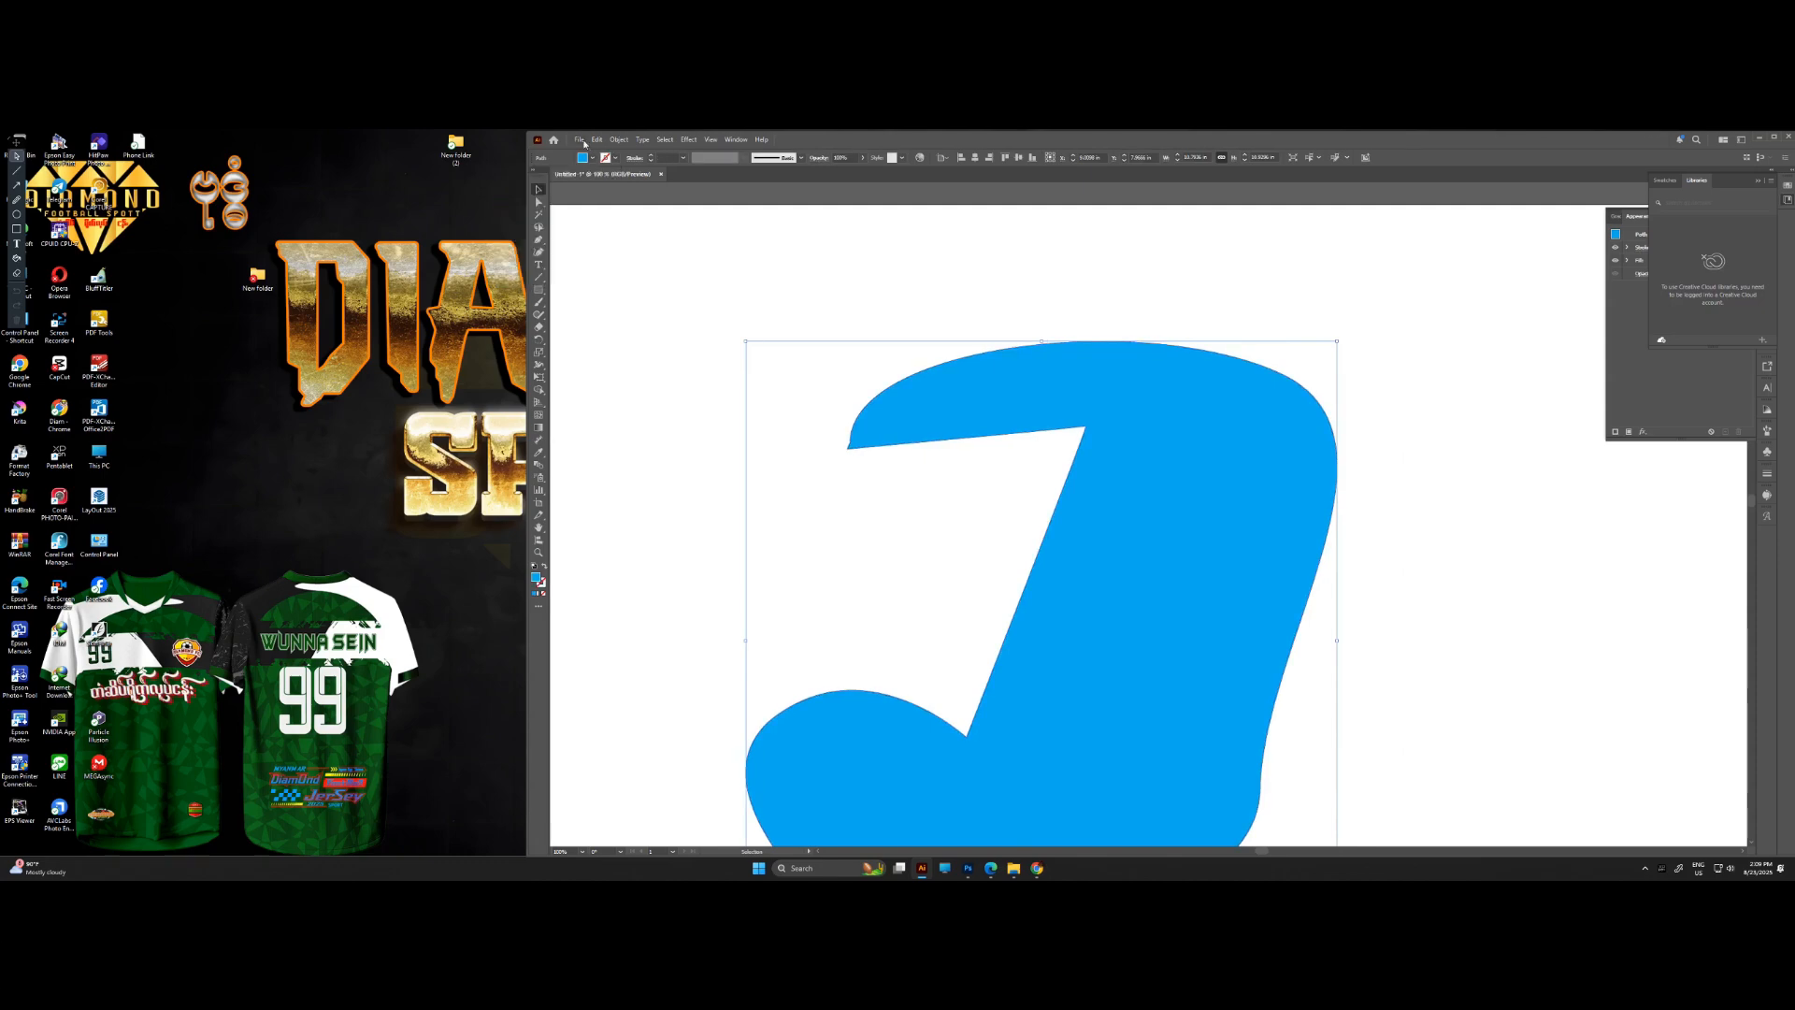
pyautogui.click(579, 139)
pyautogui.moveTo(627, 419)
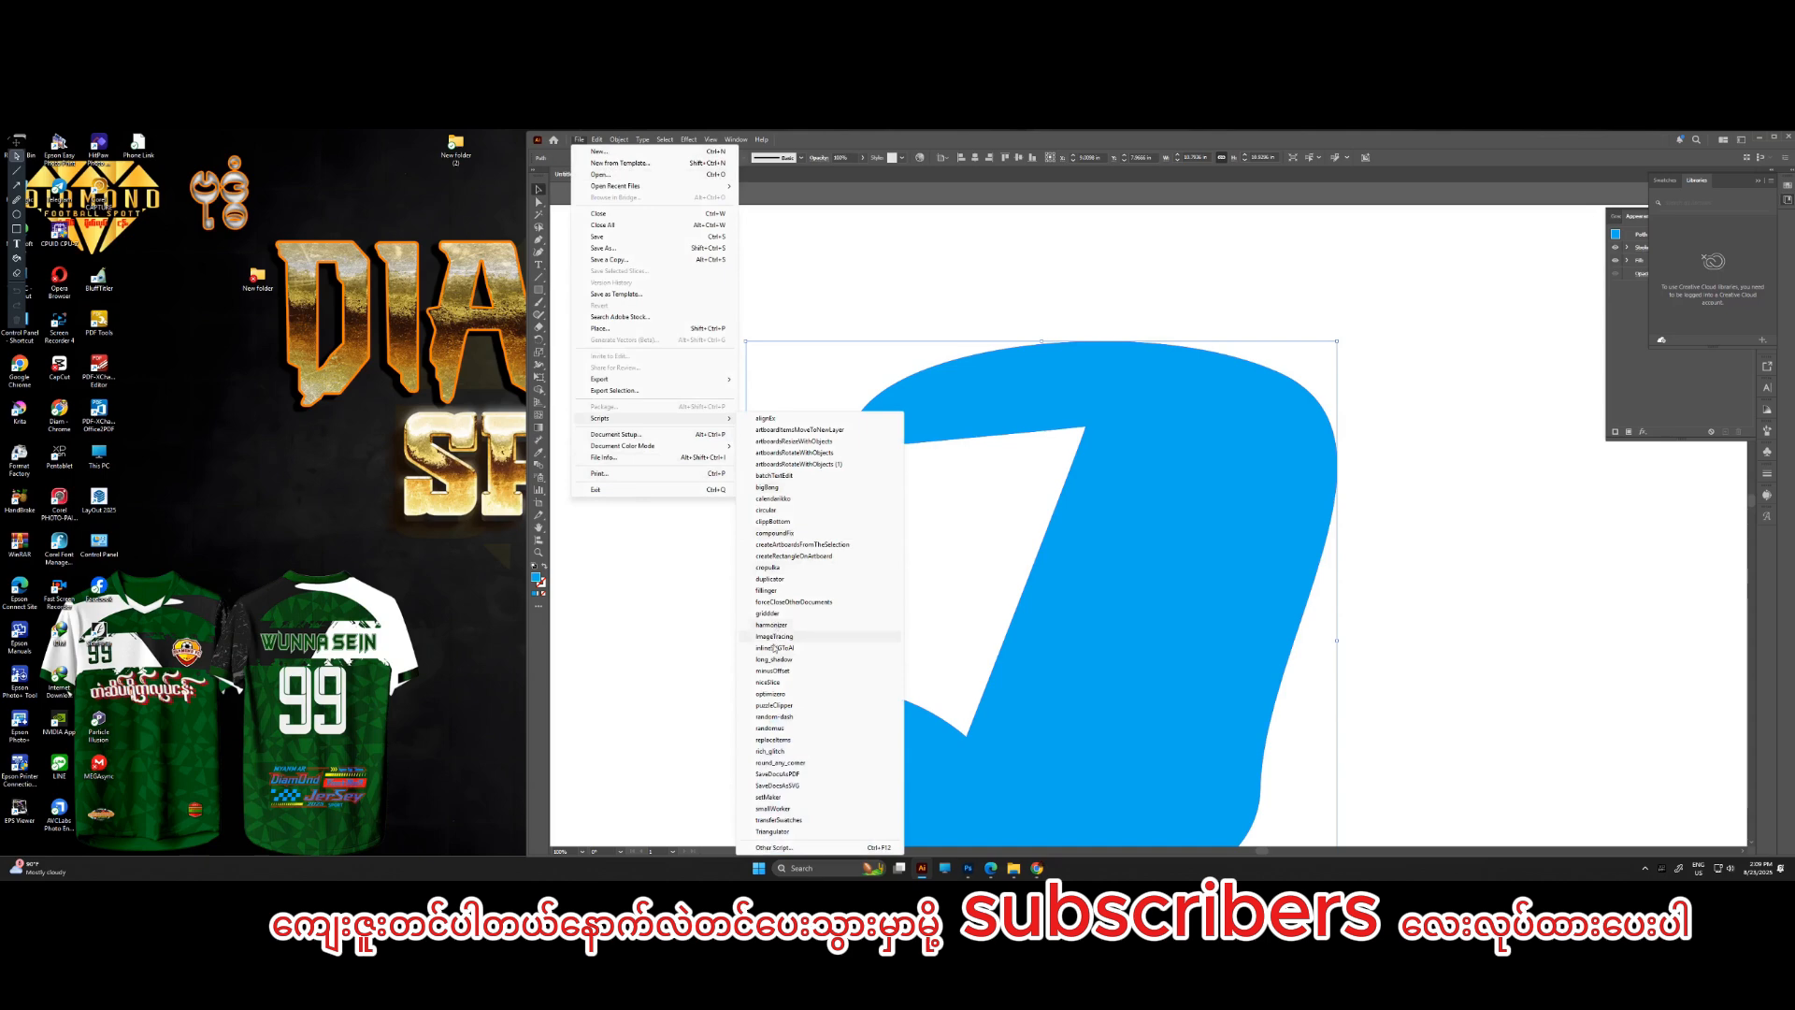
pyautogui.click(775, 831)
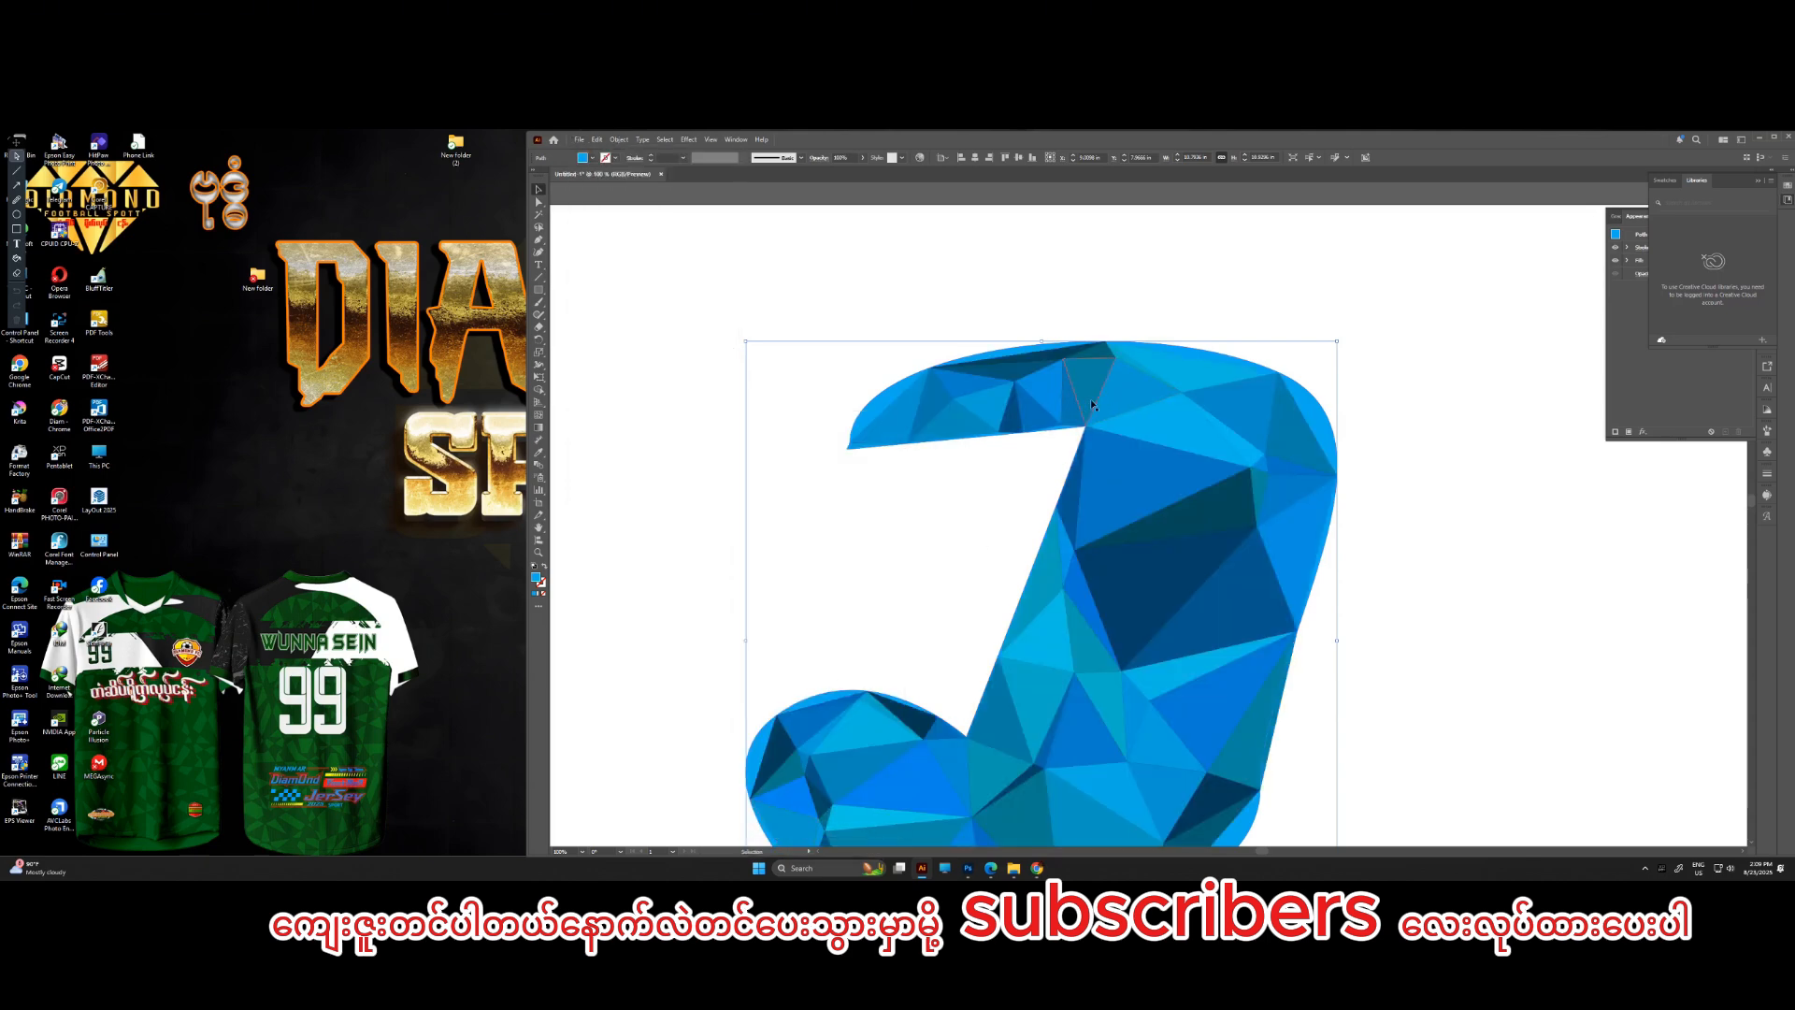
# - Select a single triangle in the stem of the J-like shape and examine the triangulated result up close
pyautogui.scroll(-3, 1075, 498)
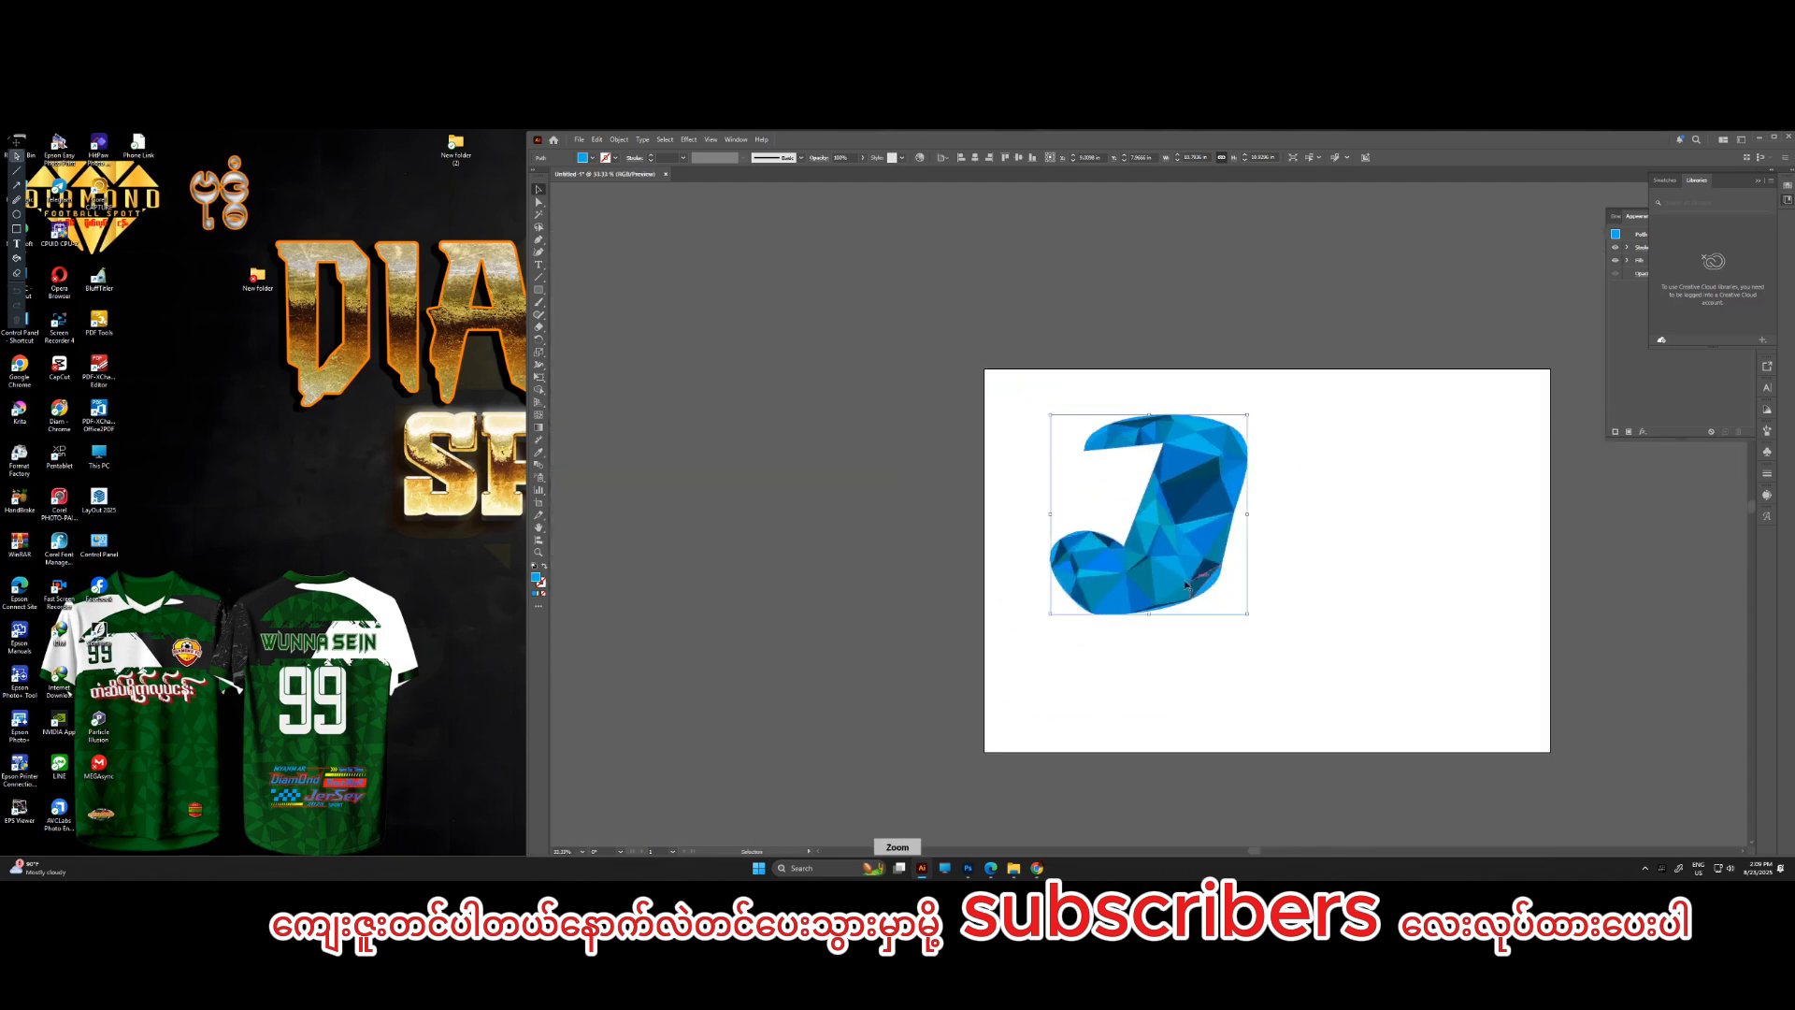
pyautogui.click(1214, 520)
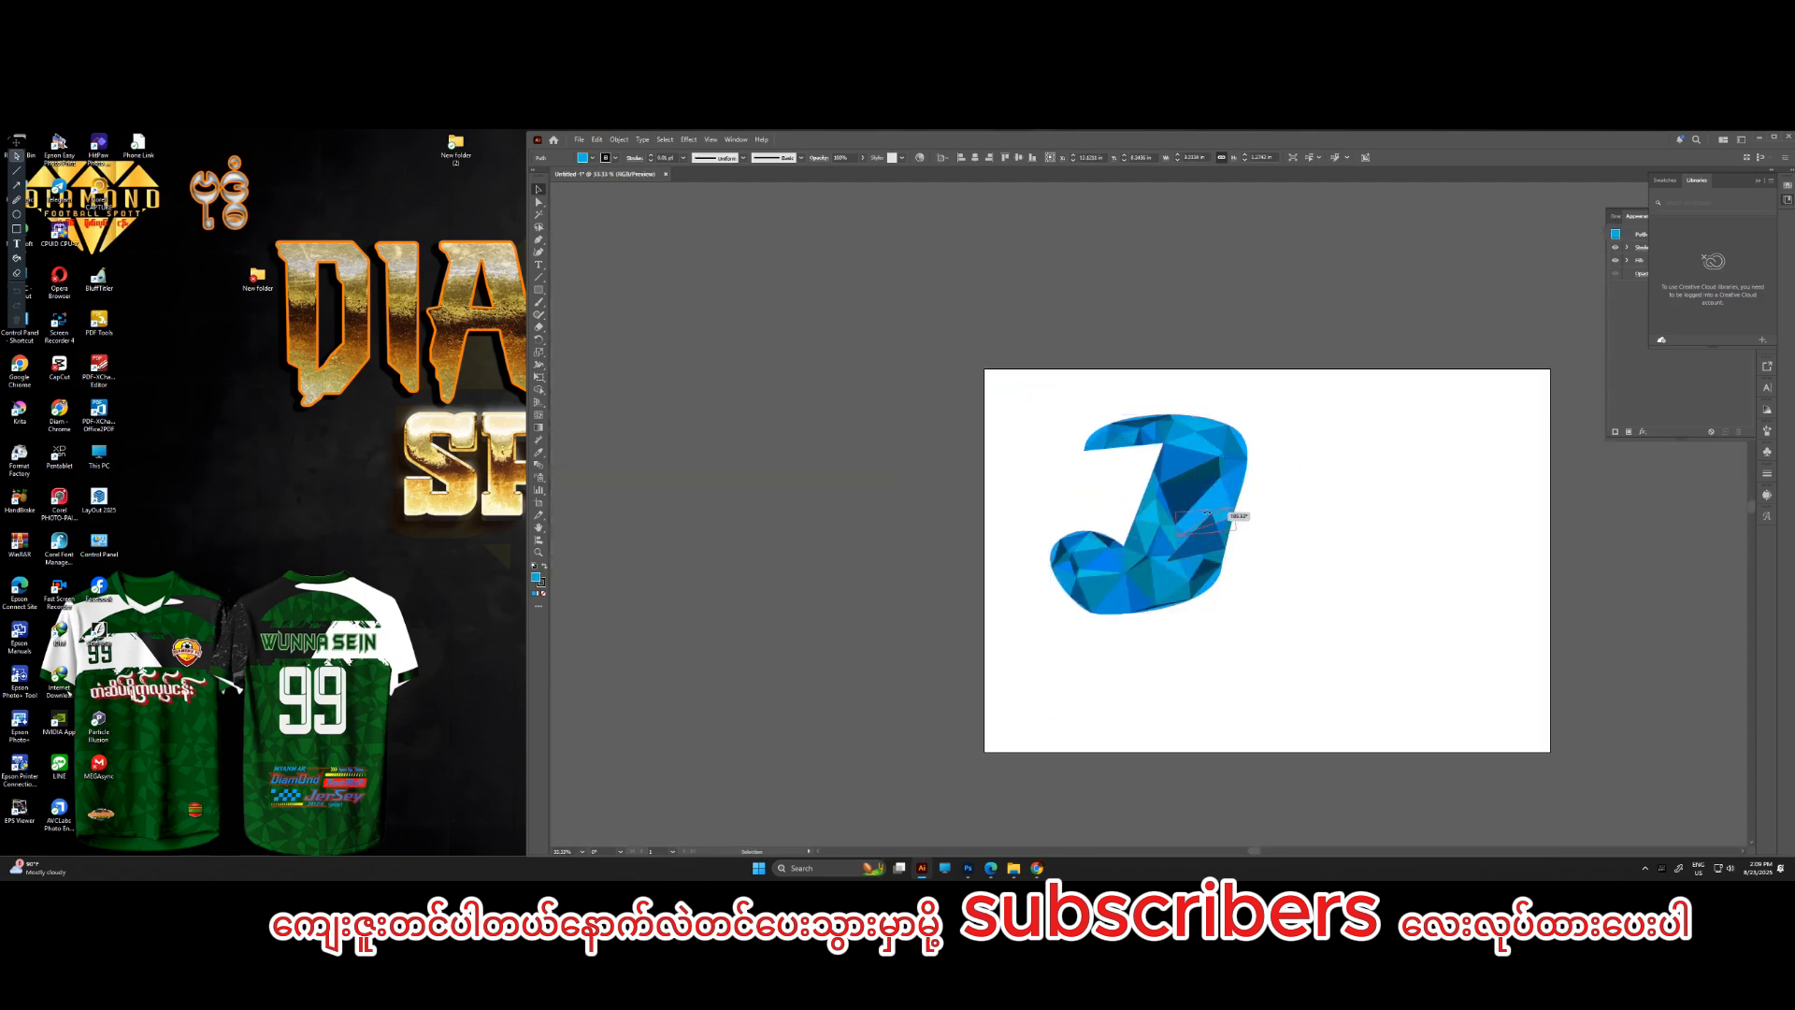
pyautogui.moveTo(1208, 513); pyautogui.dragTo(1204, 581)
pyautogui.press('a')
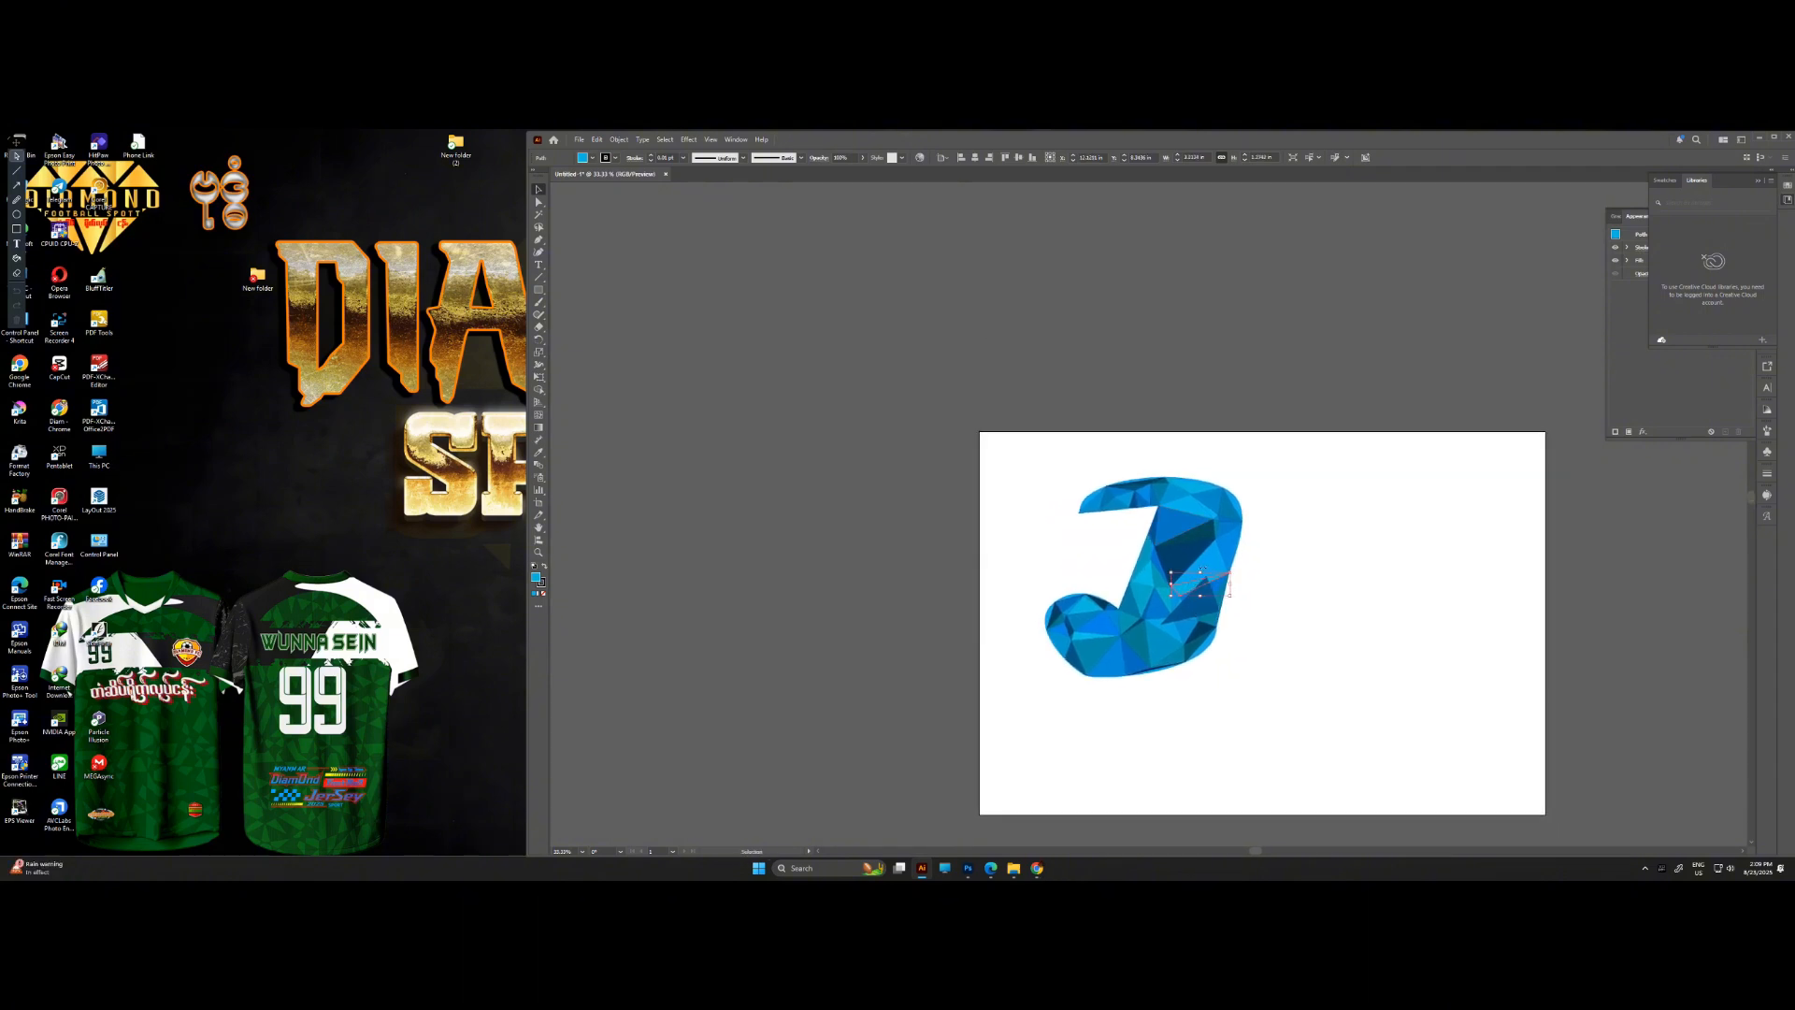
pyautogui.scroll(3, 1179, 561)
pyautogui.scroll(-2, 1144, 476)
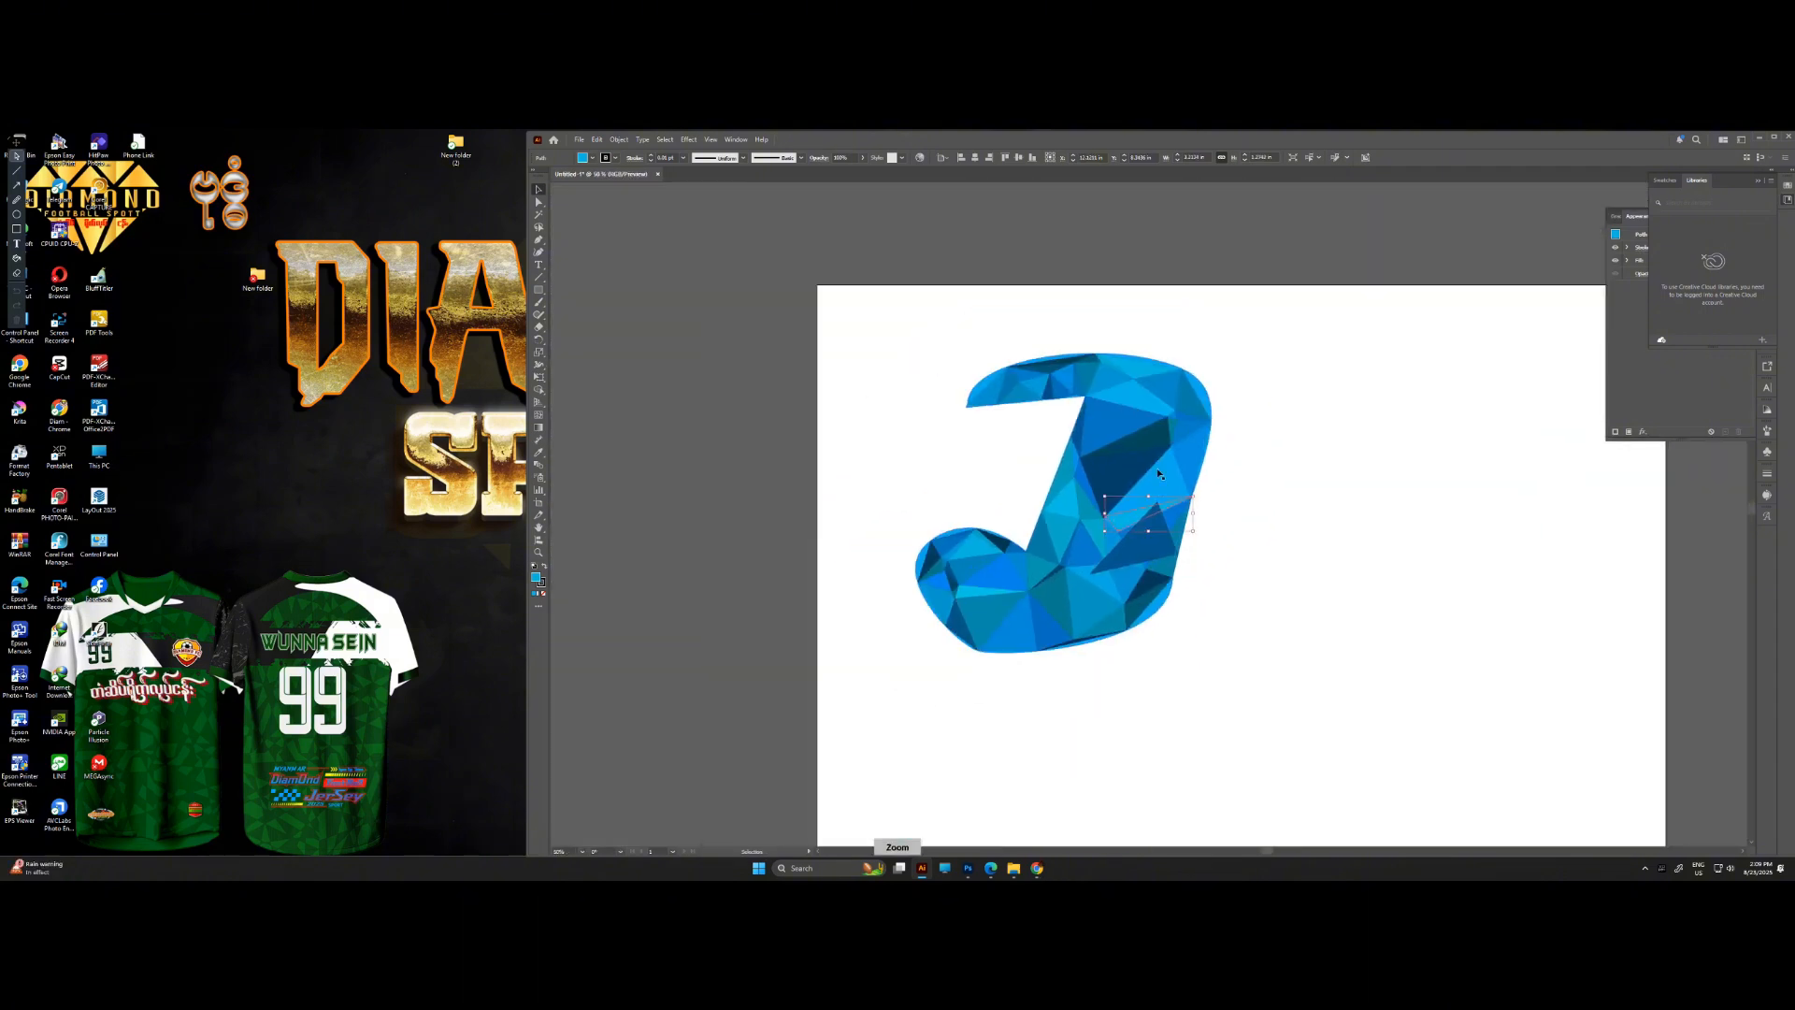
pyautogui.hotkey('ctrl', '=')
pyautogui.hotkey('ctrl', '=')
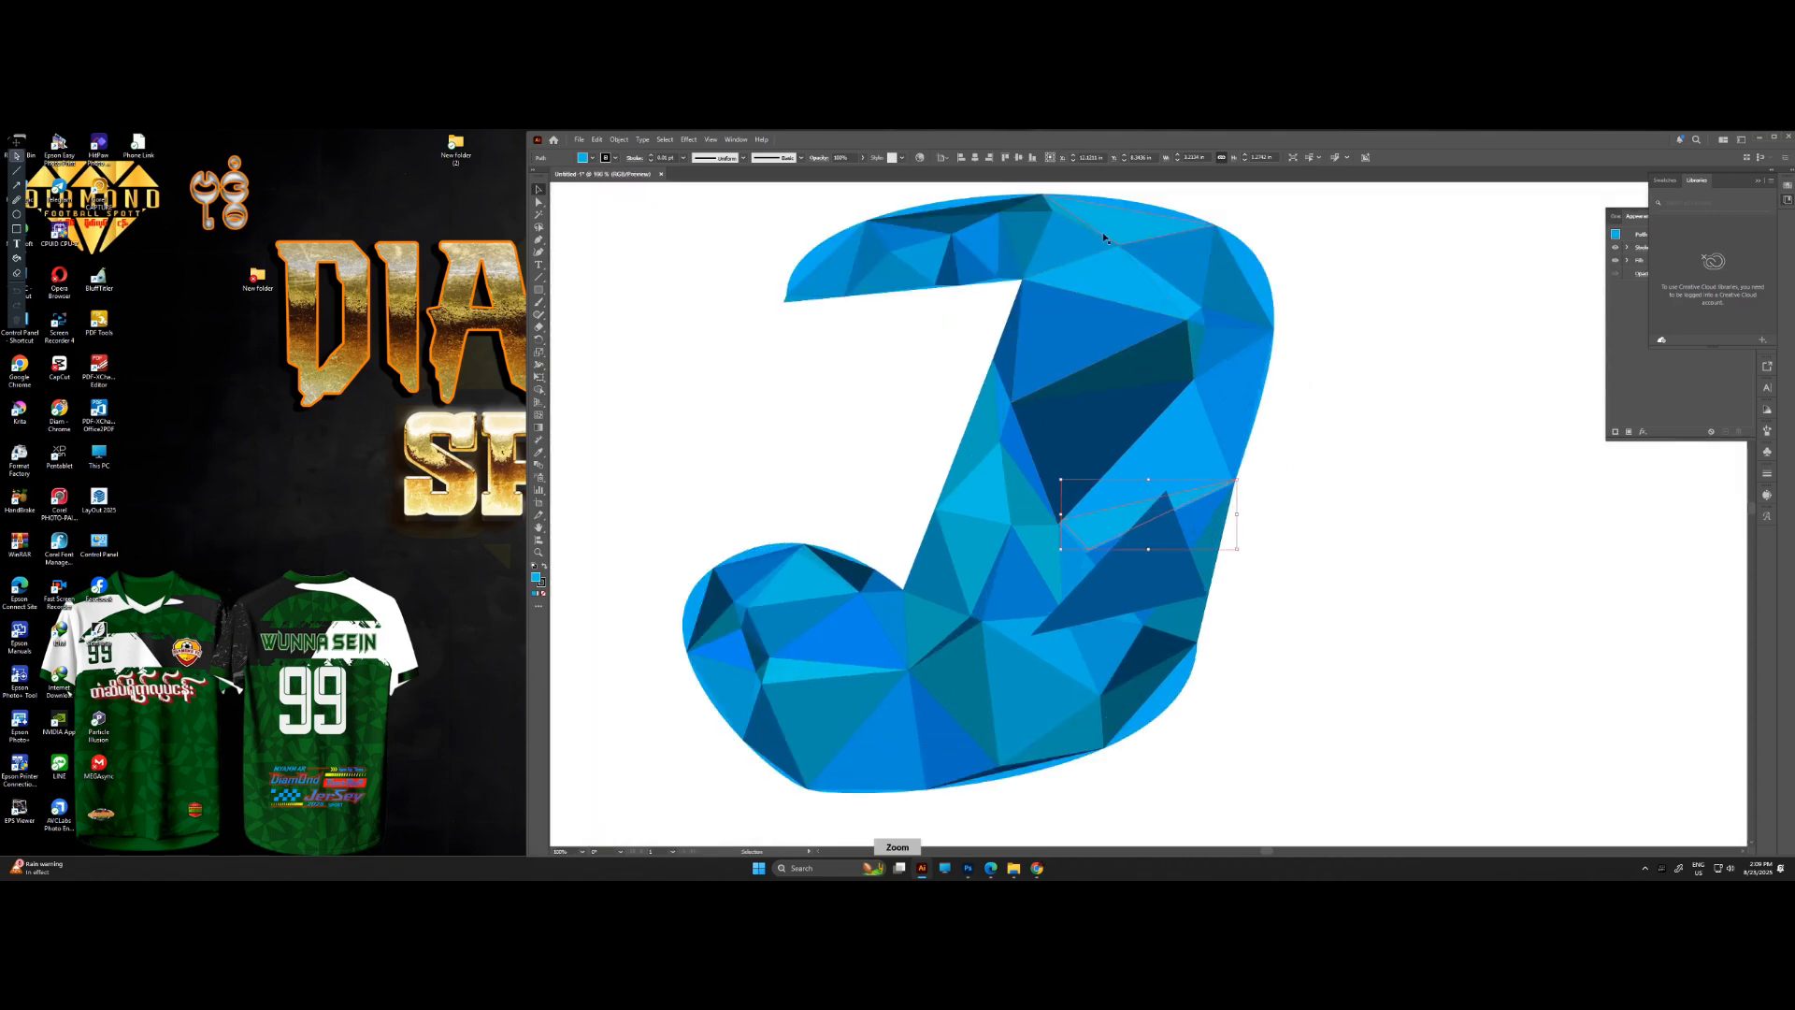
# - Move individual triangles of the J-like shape out of place around its upper edge
pyautogui.click(1069, 243)
pyautogui.moveTo(1072, 245)
pyautogui.mouseDown()
pyautogui.moveTo(1180, 298)
pyautogui.moveTo(1074, 246)
pyautogui.mouseUp()
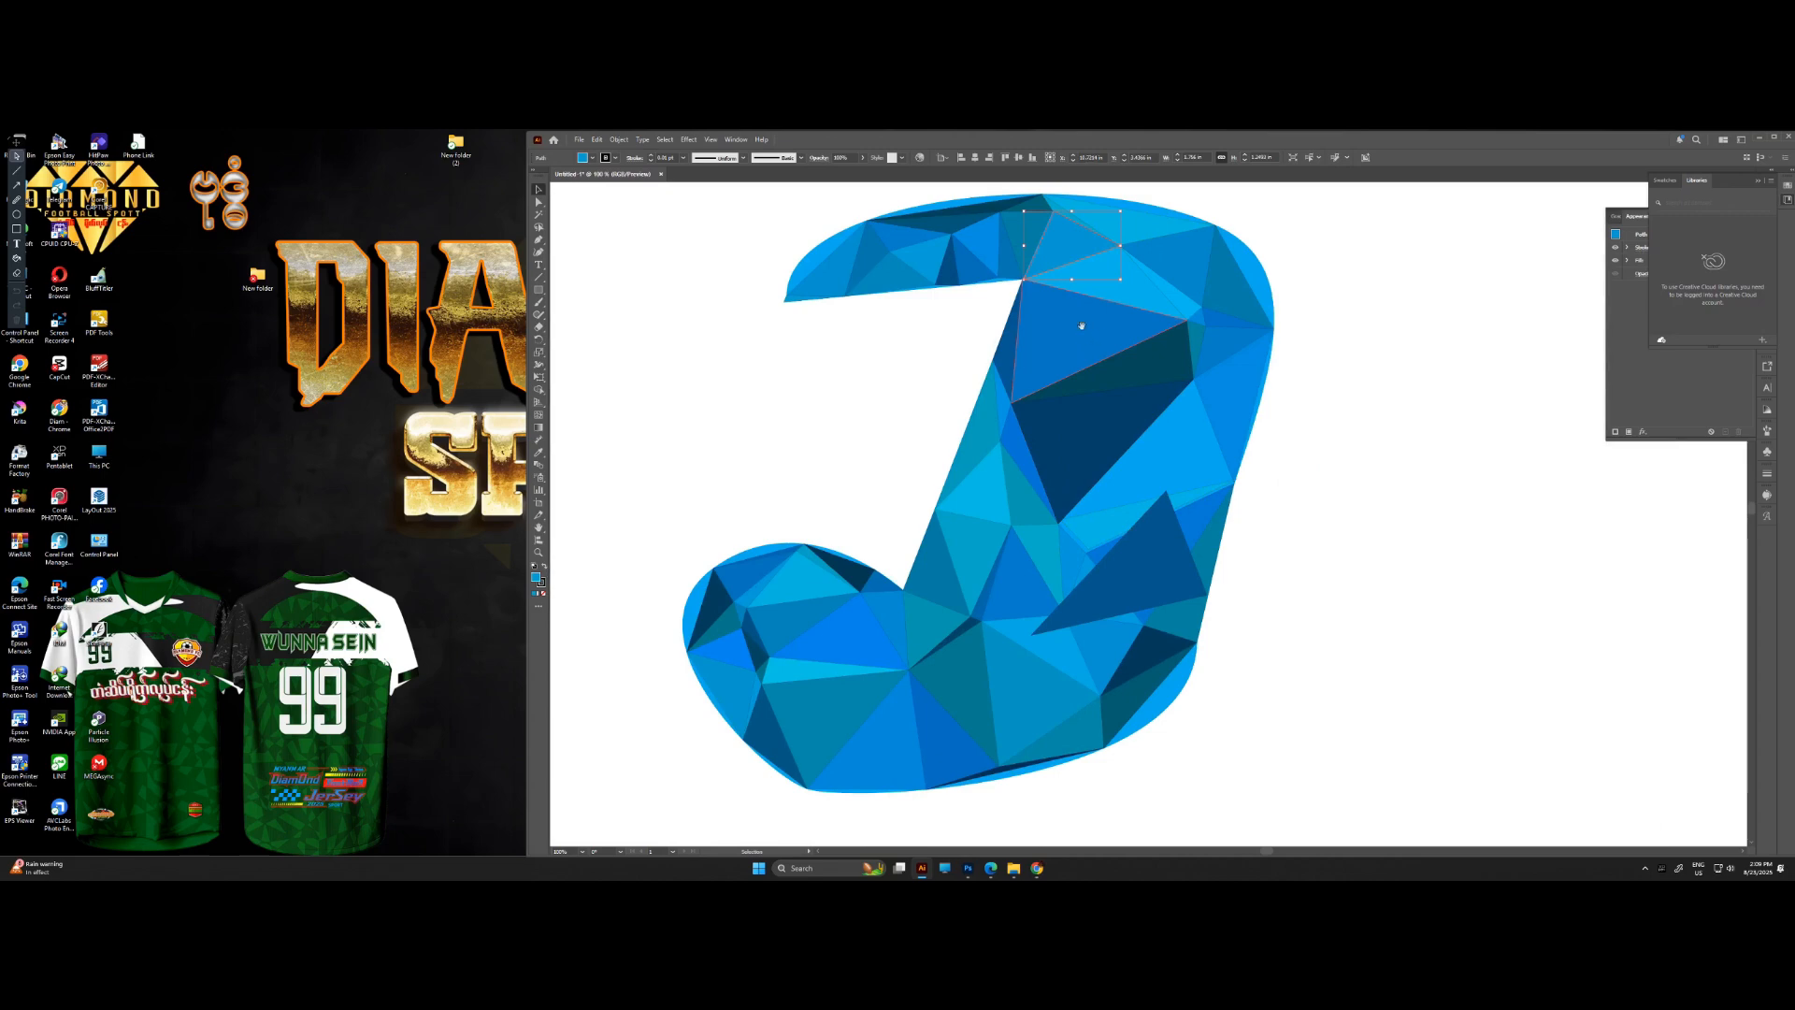
pyautogui.moveTo(1082, 326); pyautogui.dragTo(992, 393)
pyautogui.moveTo(1120, 428); pyautogui.dragTo(1071, 329)
pyautogui.moveTo(1118, 489); pyautogui.dragTo(1198, 467)
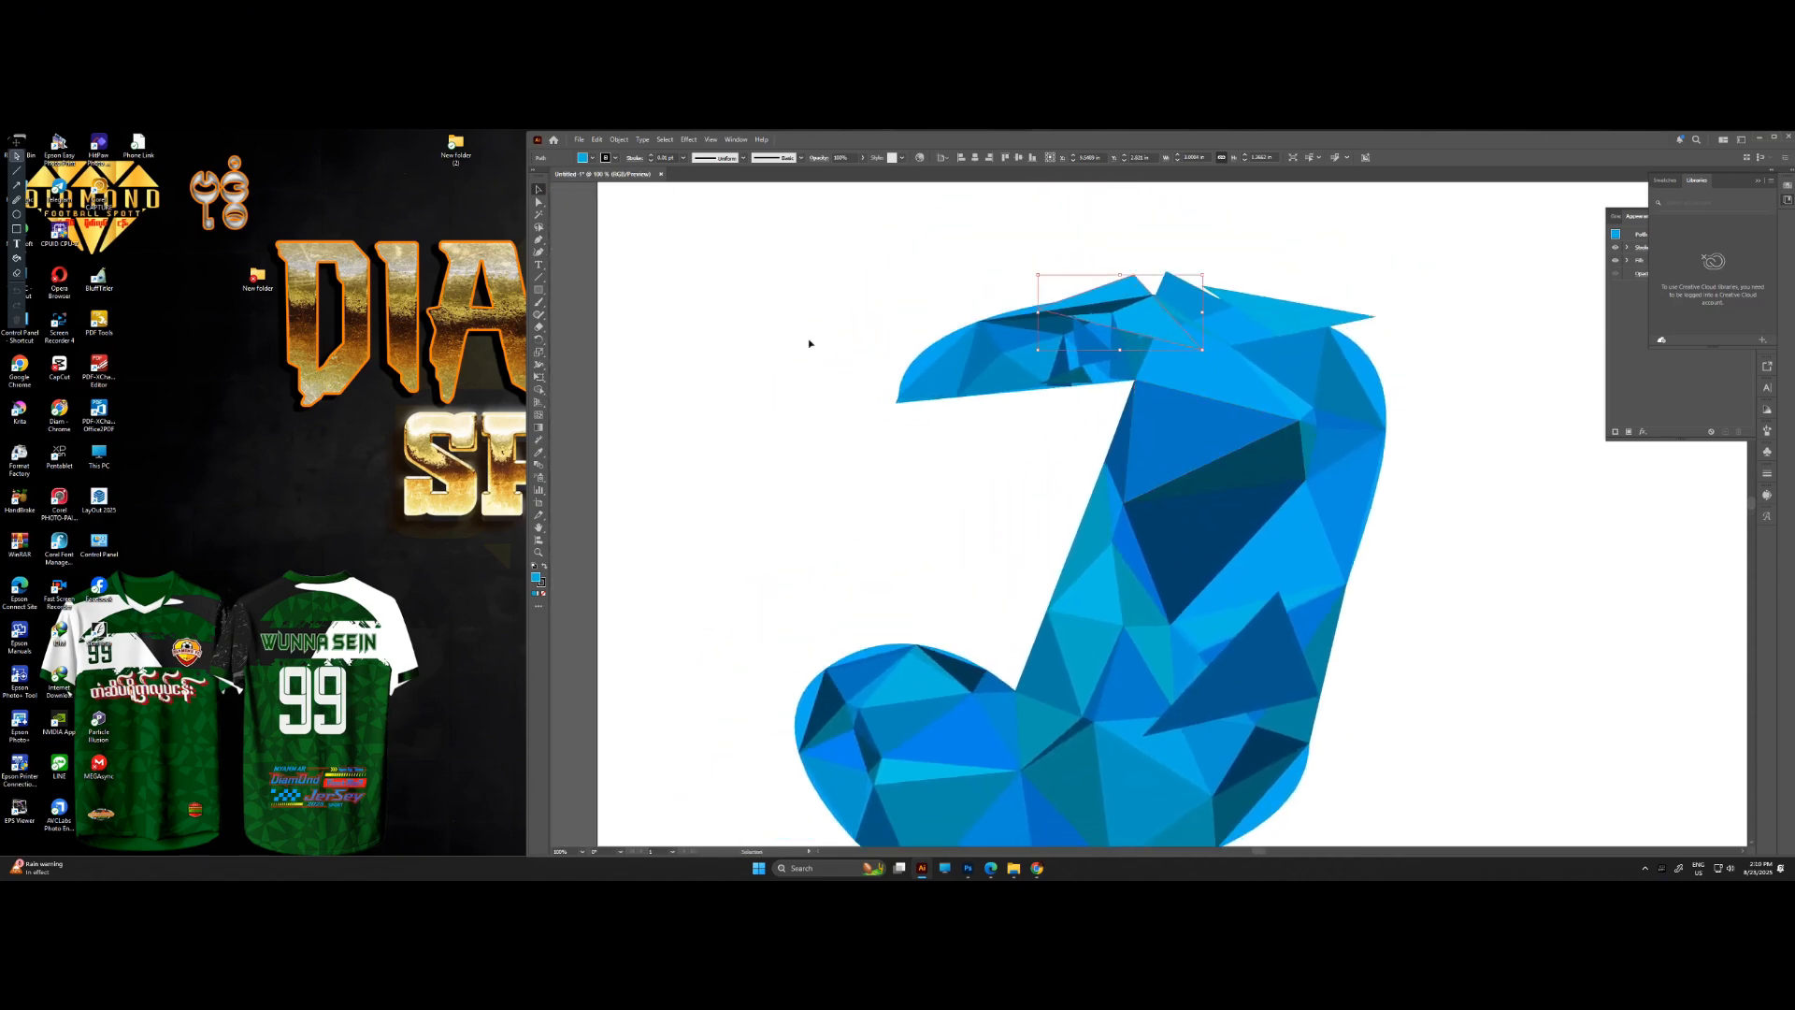
# - Draw a small blue rectangle in the empty area to the upper left of the J-like shape
pyautogui.click(539, 287)
pyautogui.moveTo(683, 293); pyautogui.dragTo(838, 204)
pyautogui.moveTo(776, 232); pyautogui.dragTo(787, 312)
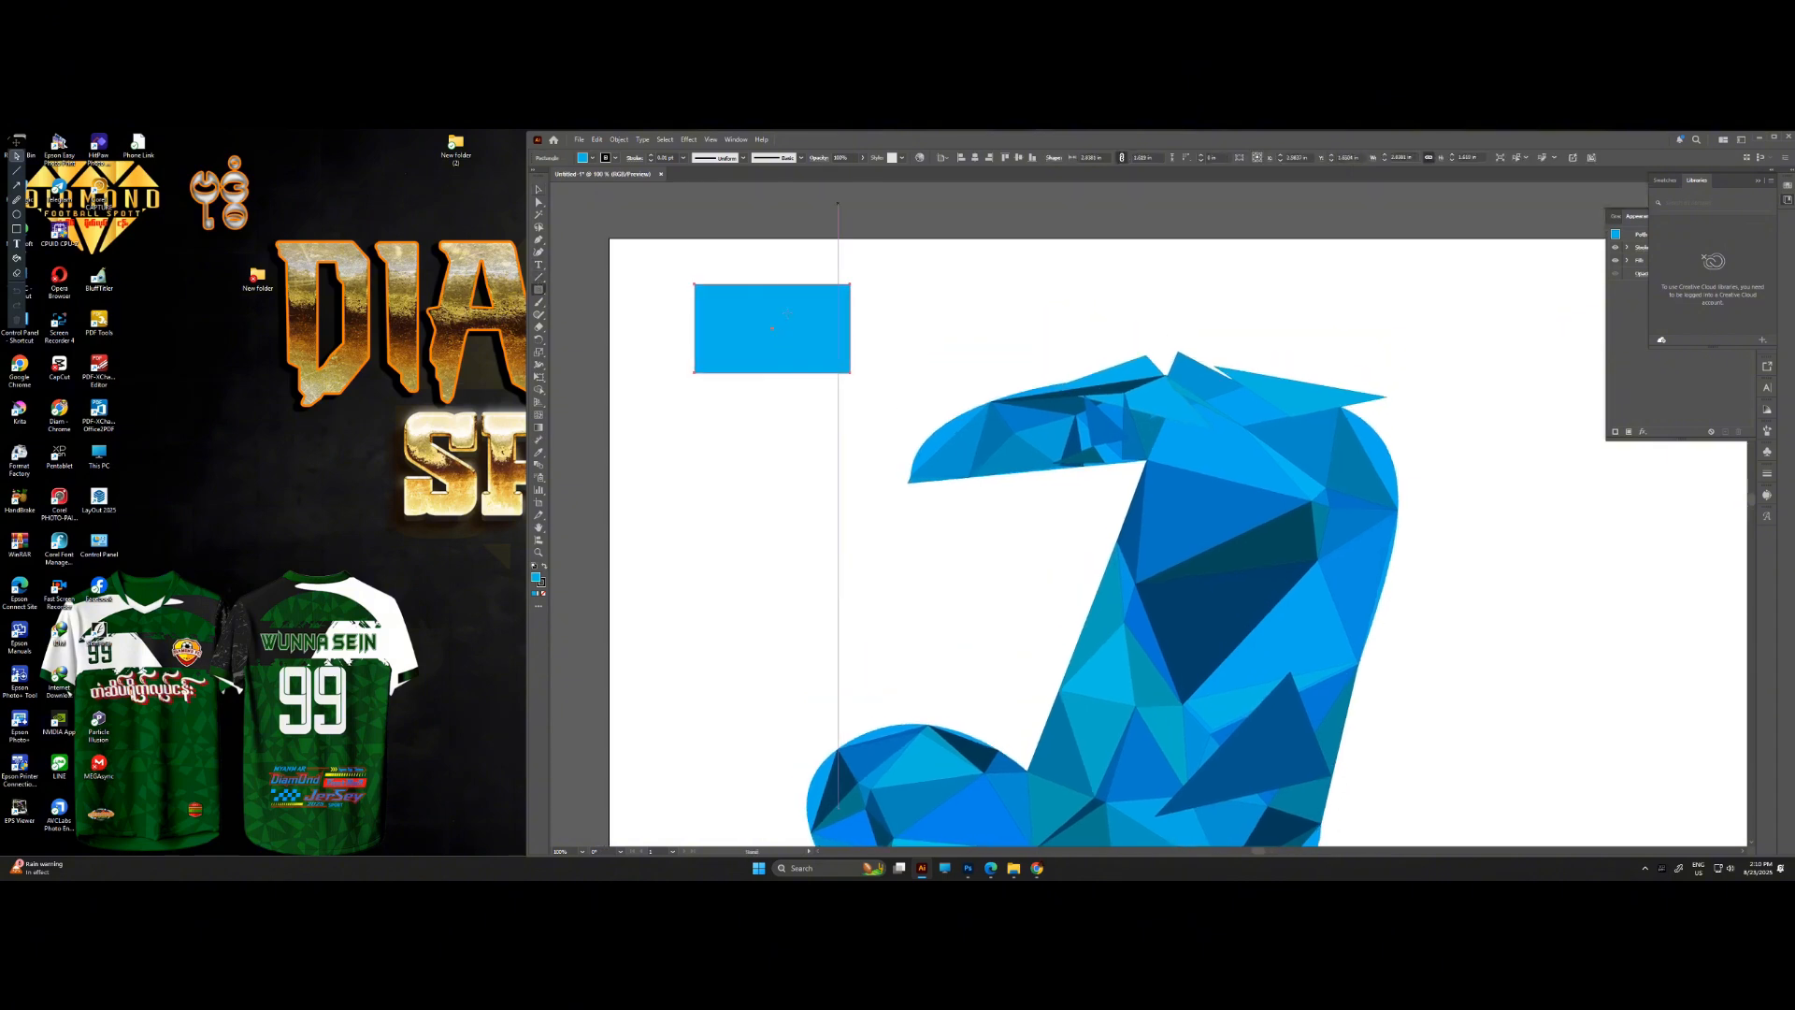
# - Run the Triangulator script on the small blue rectangle
pyautogui.click(597, 139)
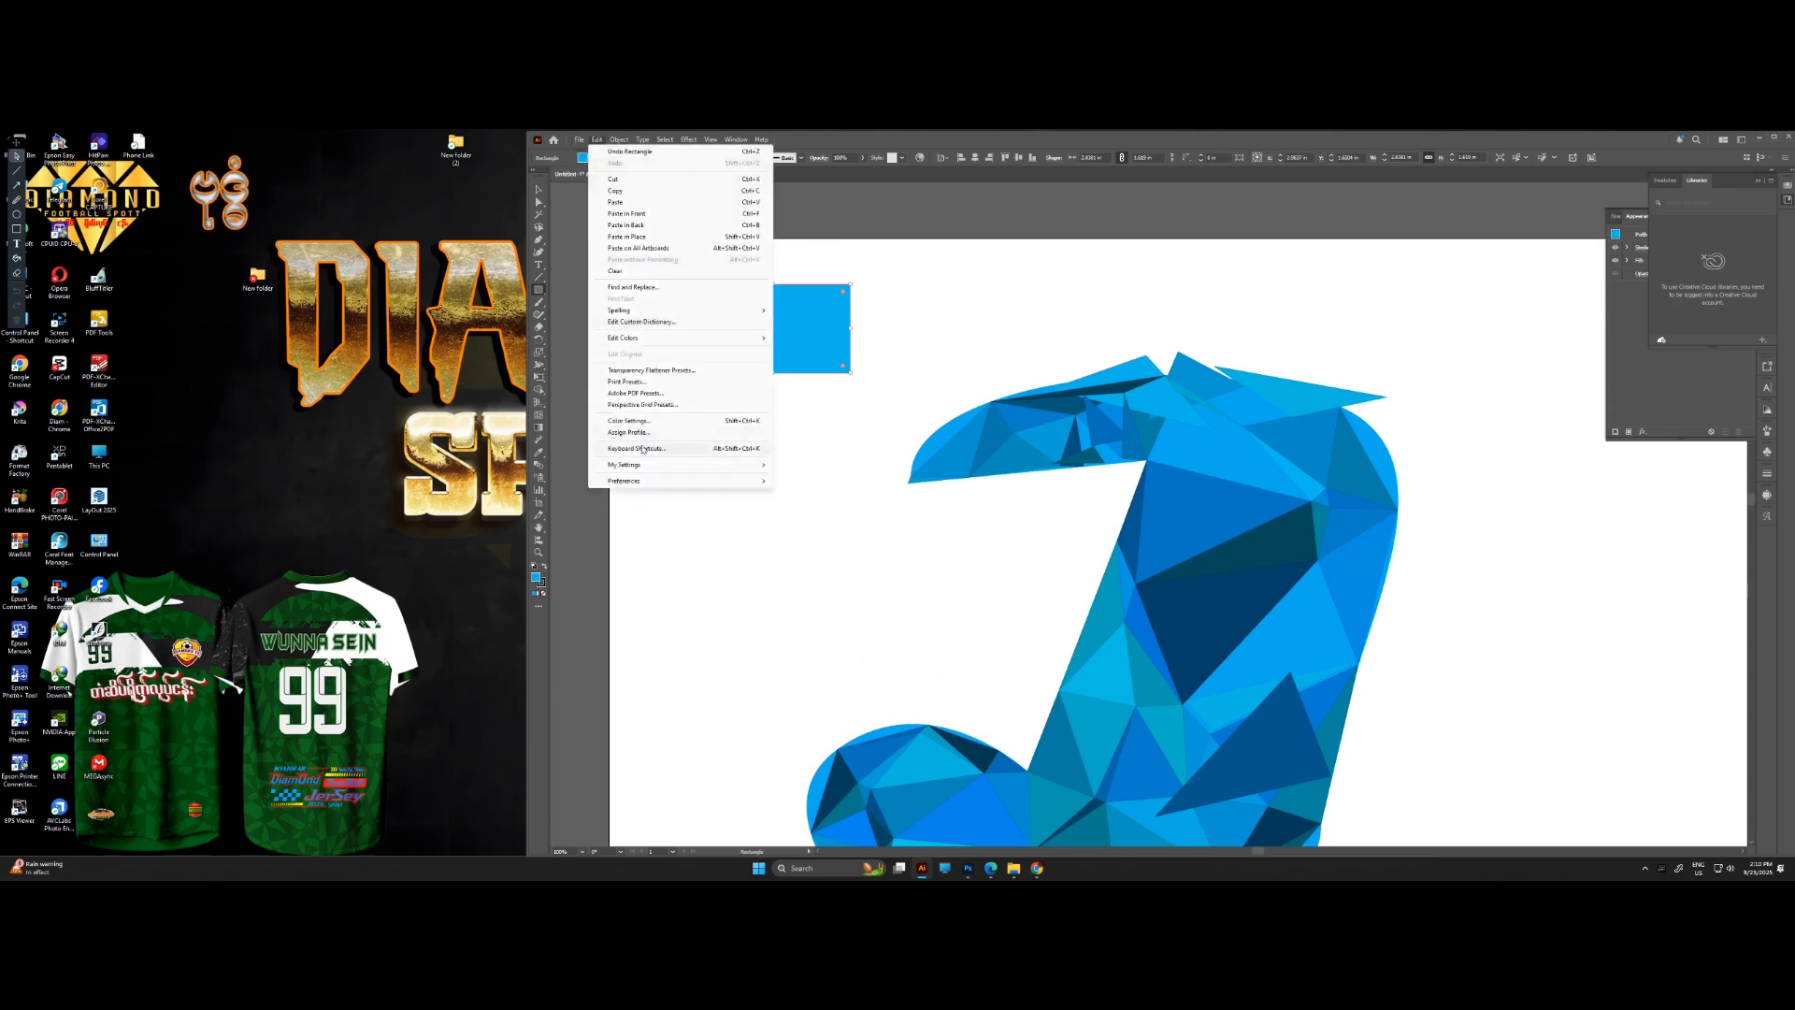
pyautogui.press('Escape')
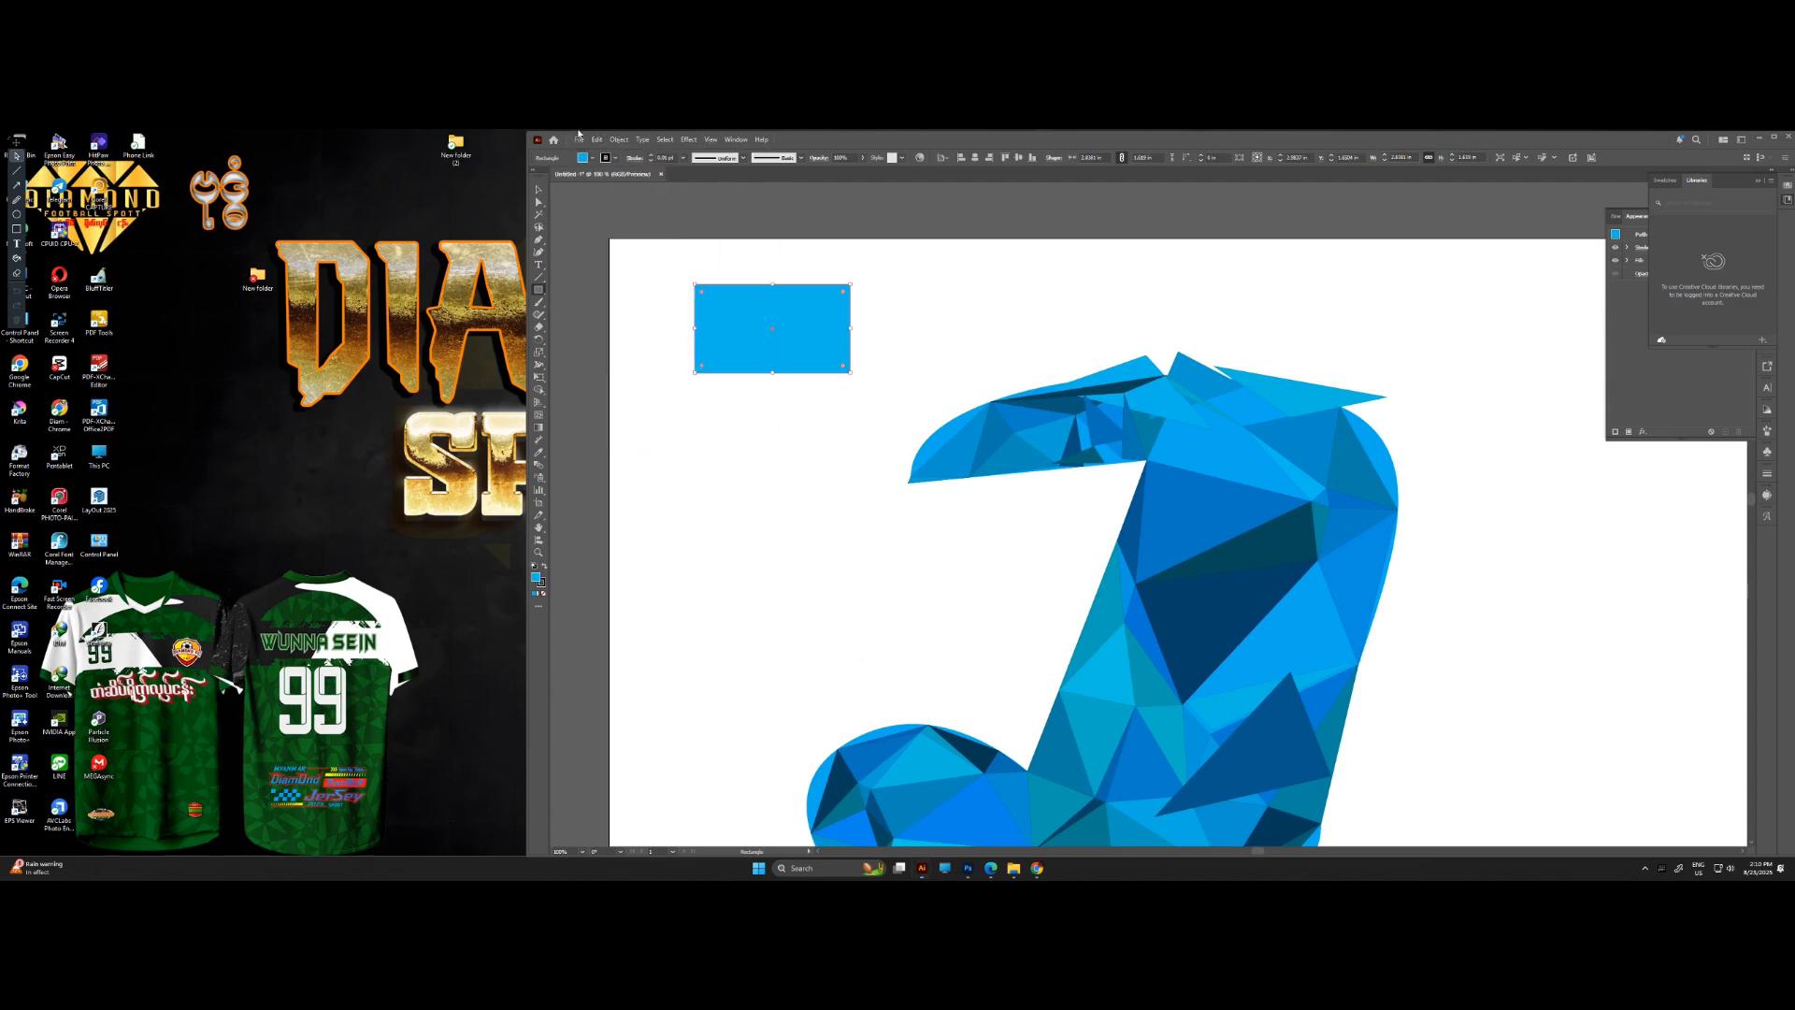
pyautogui.click(579, 141)
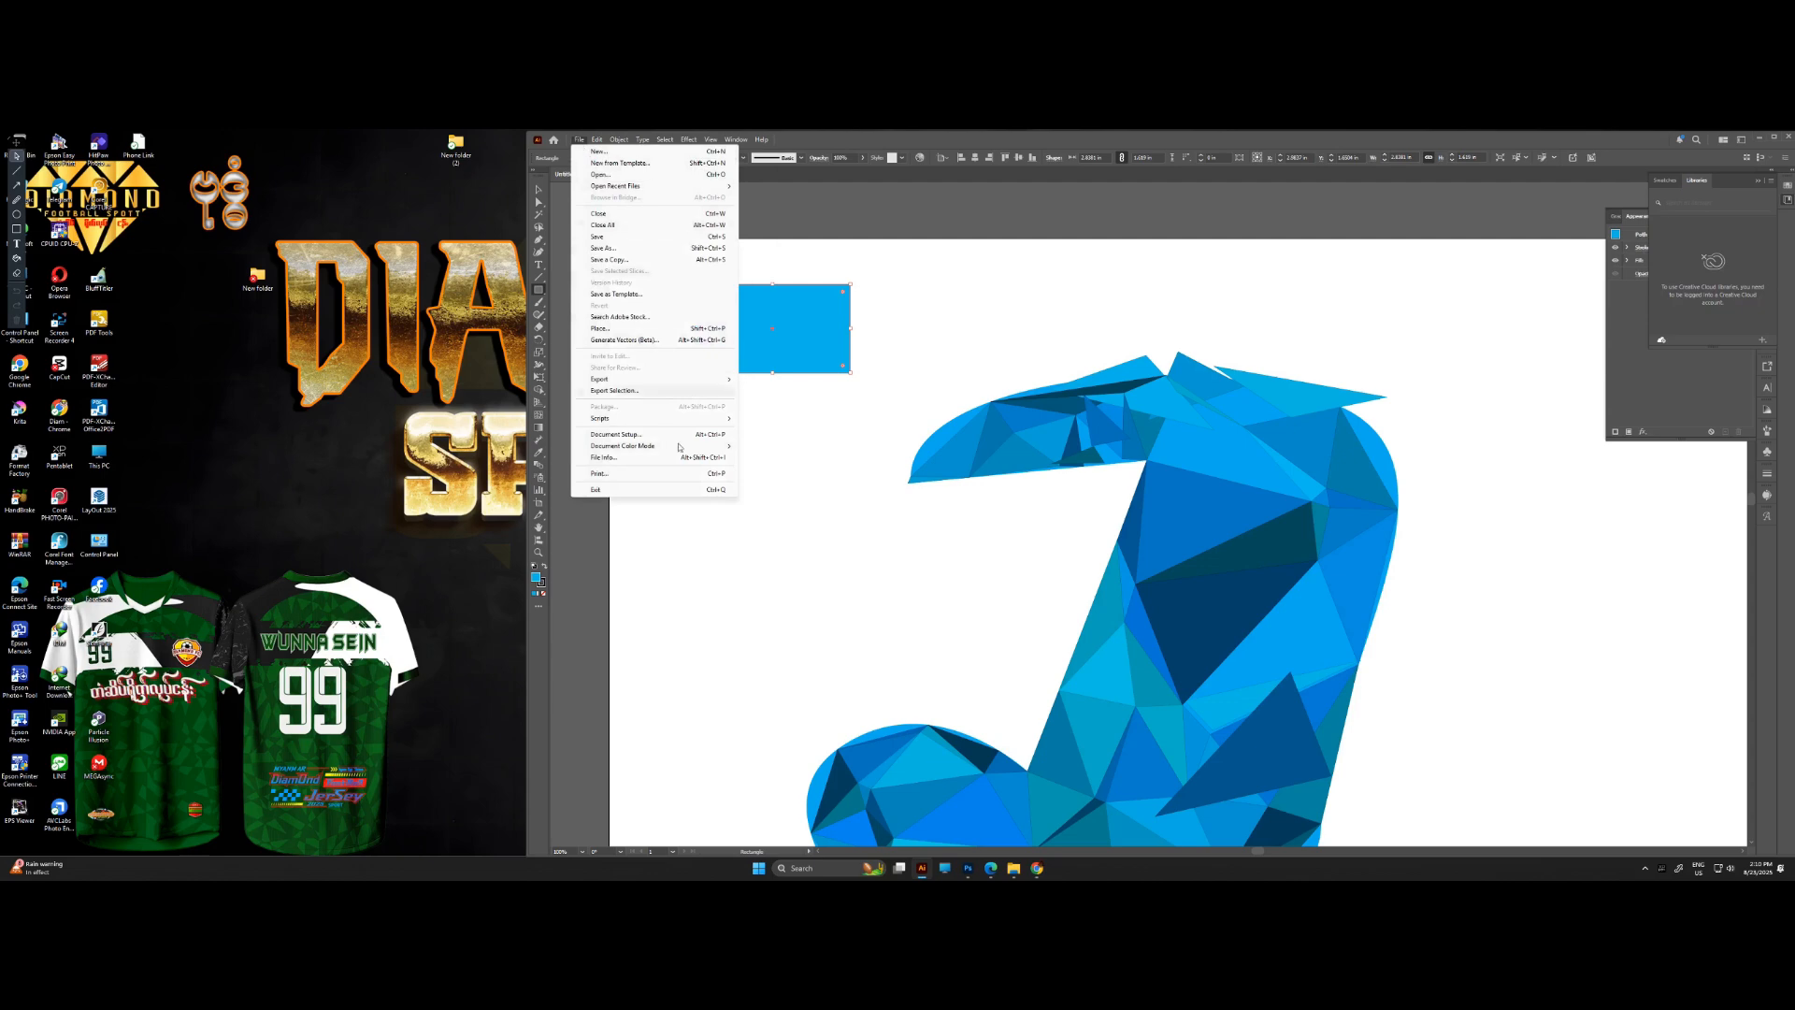
pyautogui.moveTo(603, 418)
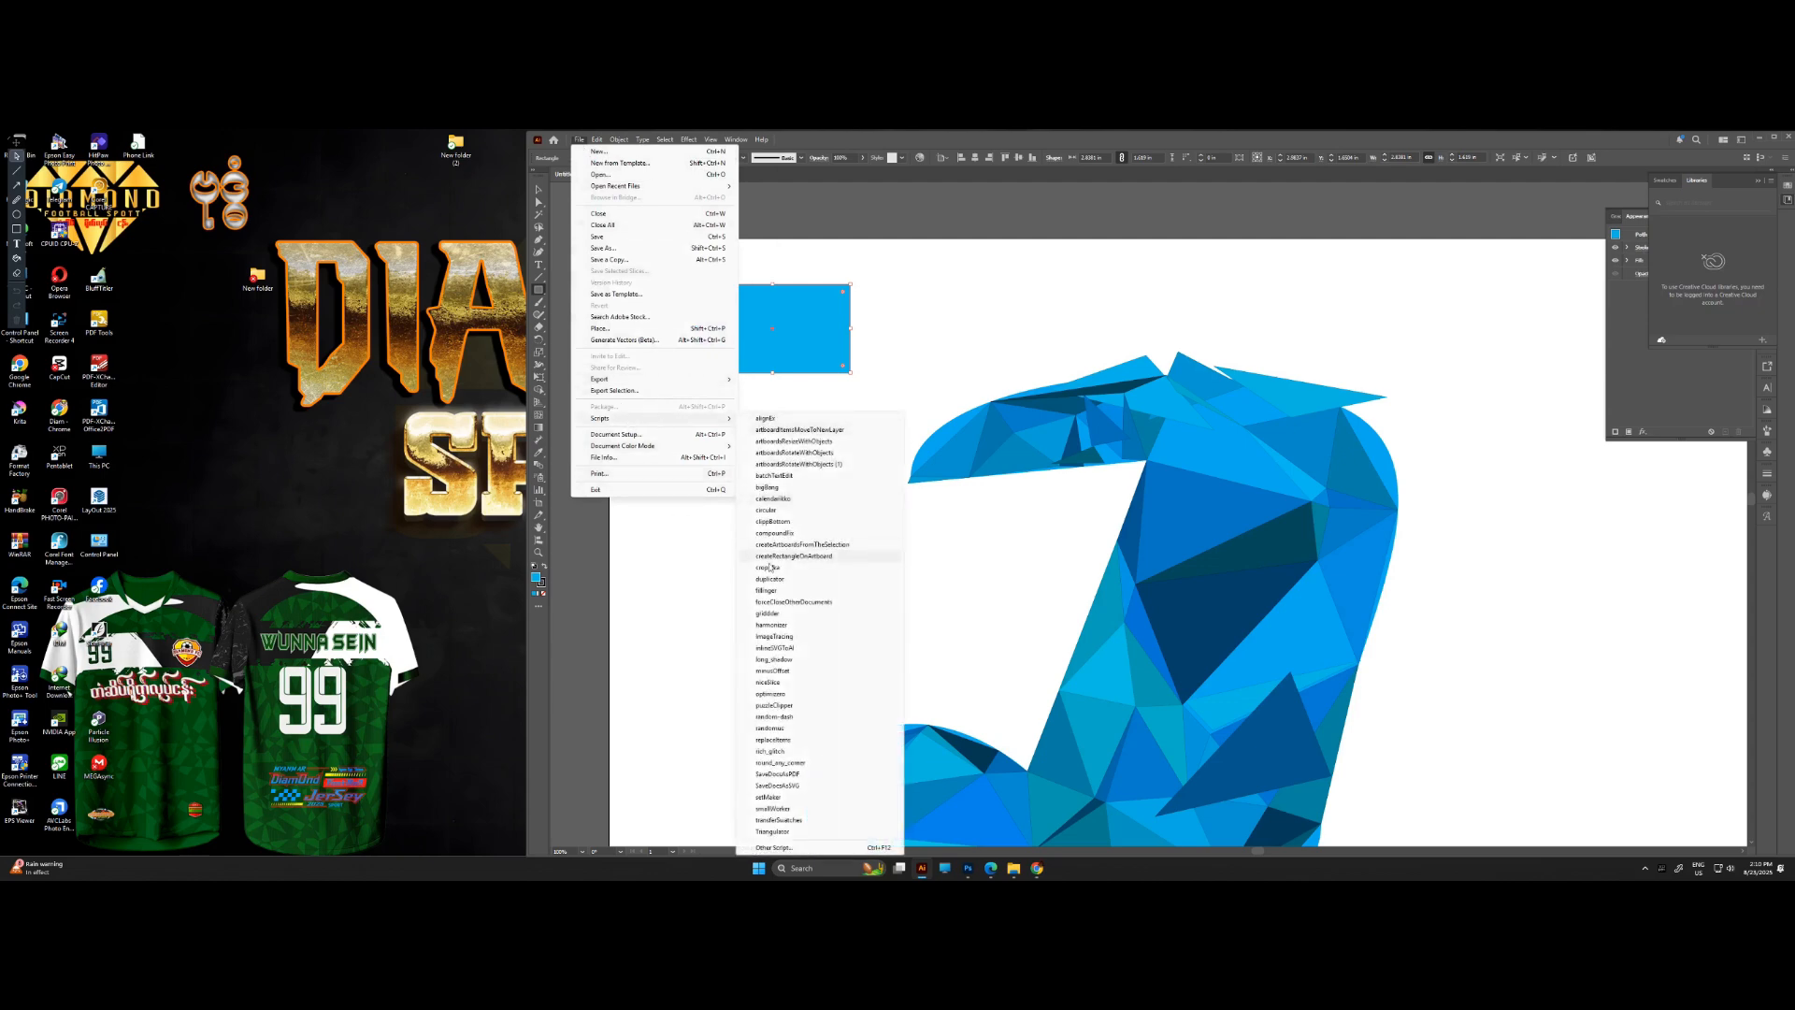
pyautogui.click(772, 831)
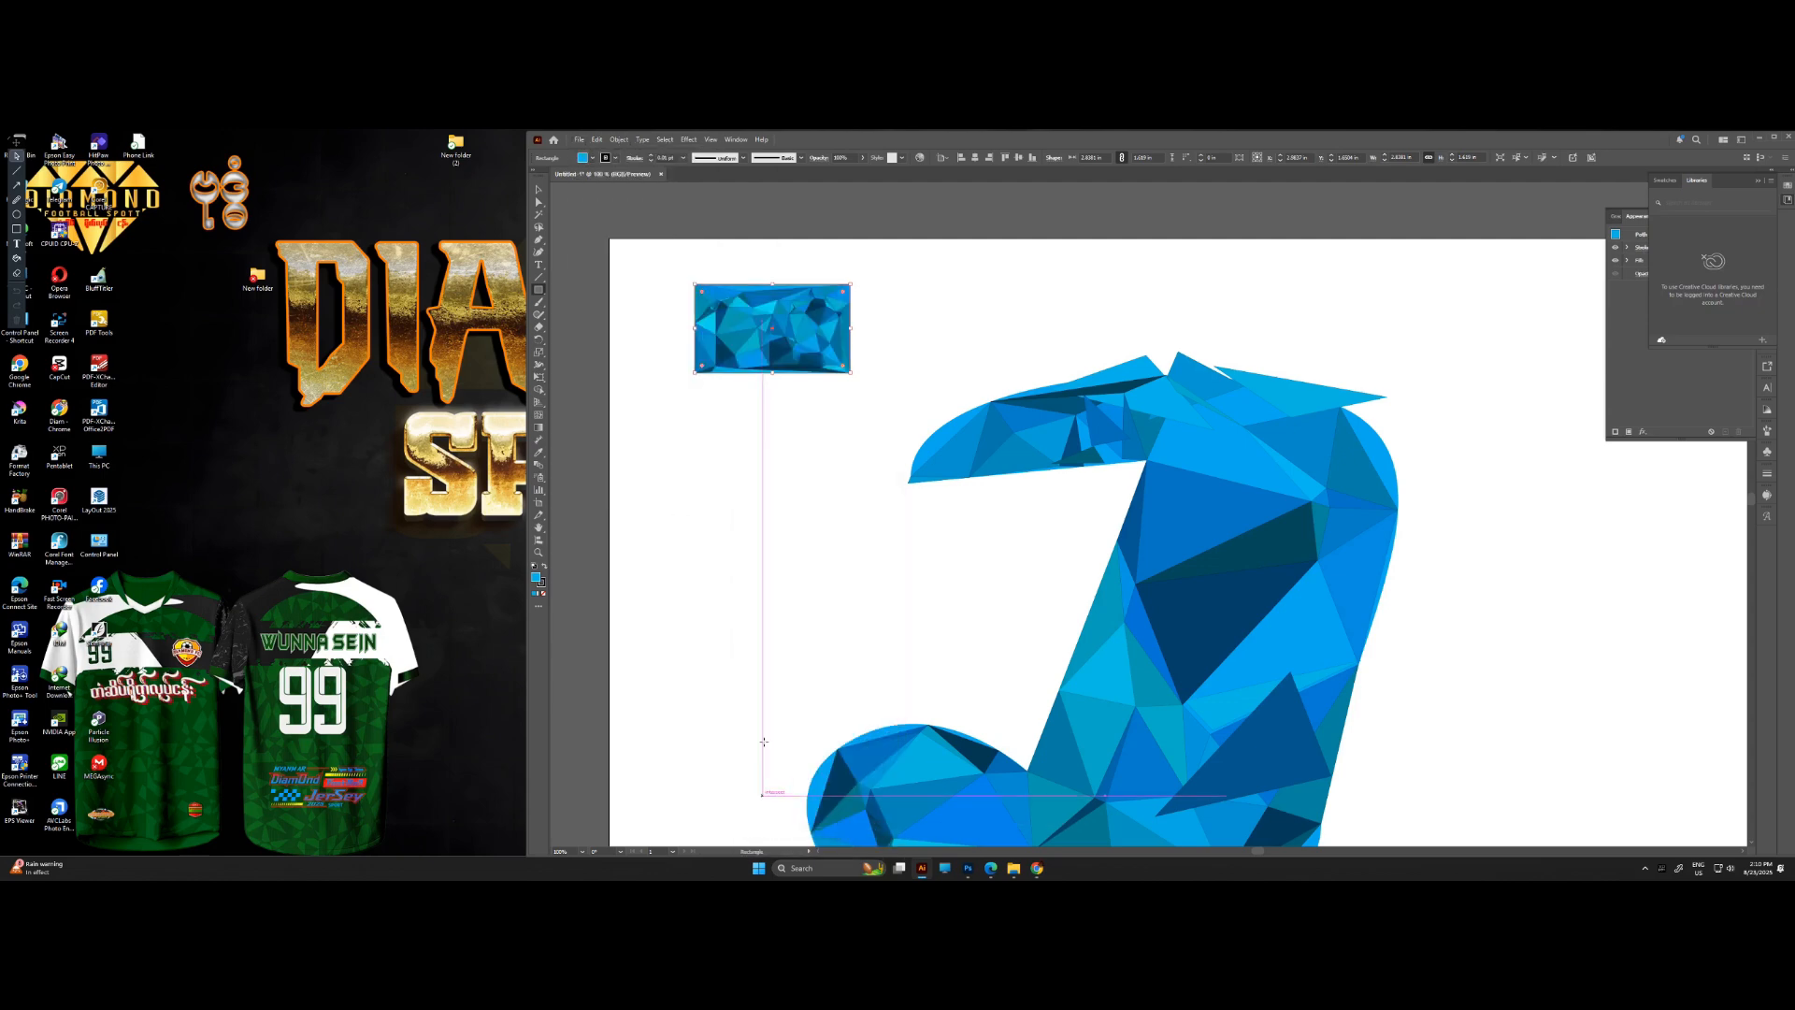
# - Examine the triangulated rectangle up close and compare it with the J-like shape on the whole artboard
pyautogui.moveTo(774, 251); pyautogui.dragTo(811, 316)
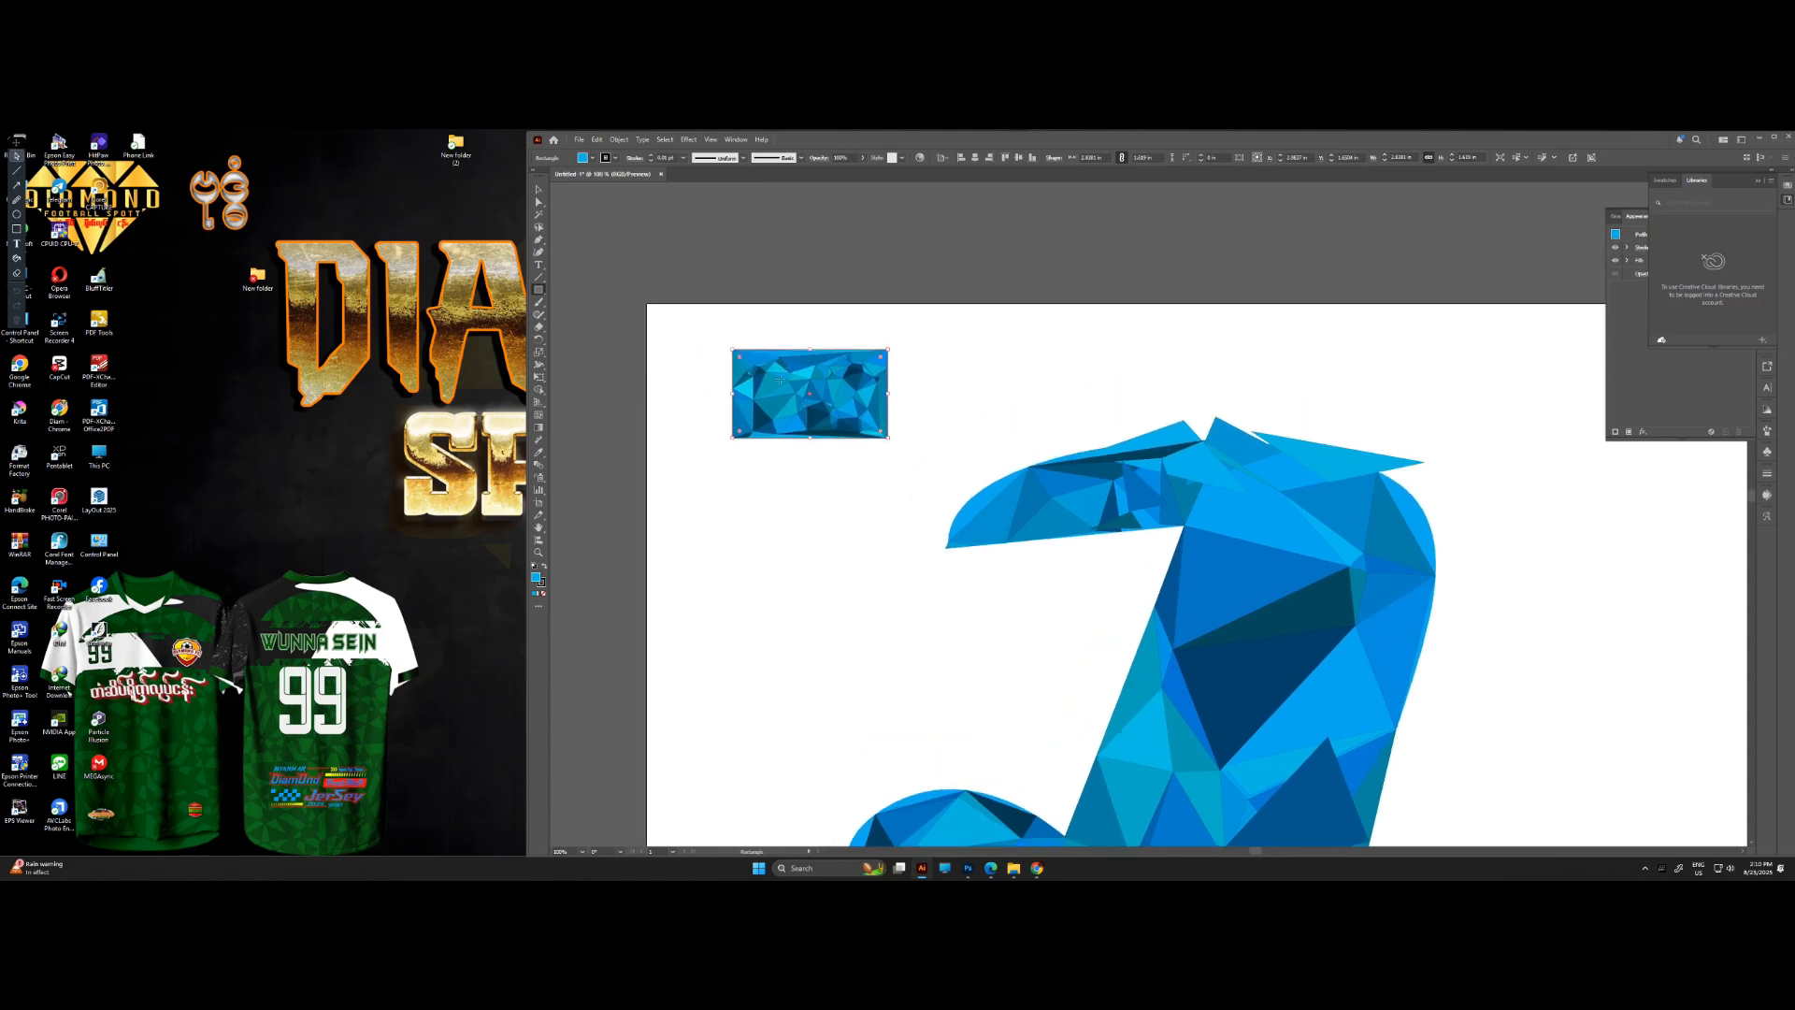
pyautogui.hotkey('ctrl', '=')
pyautogui.hotkey('ctrl', '=')
pyautogui.hotkey('ctrl', '=')
pyautogui.hotkey('ctrl', '=')
pyautogui.hotkey('ctrl', '=')
pyautogui.hotkey('ctrl', '-')
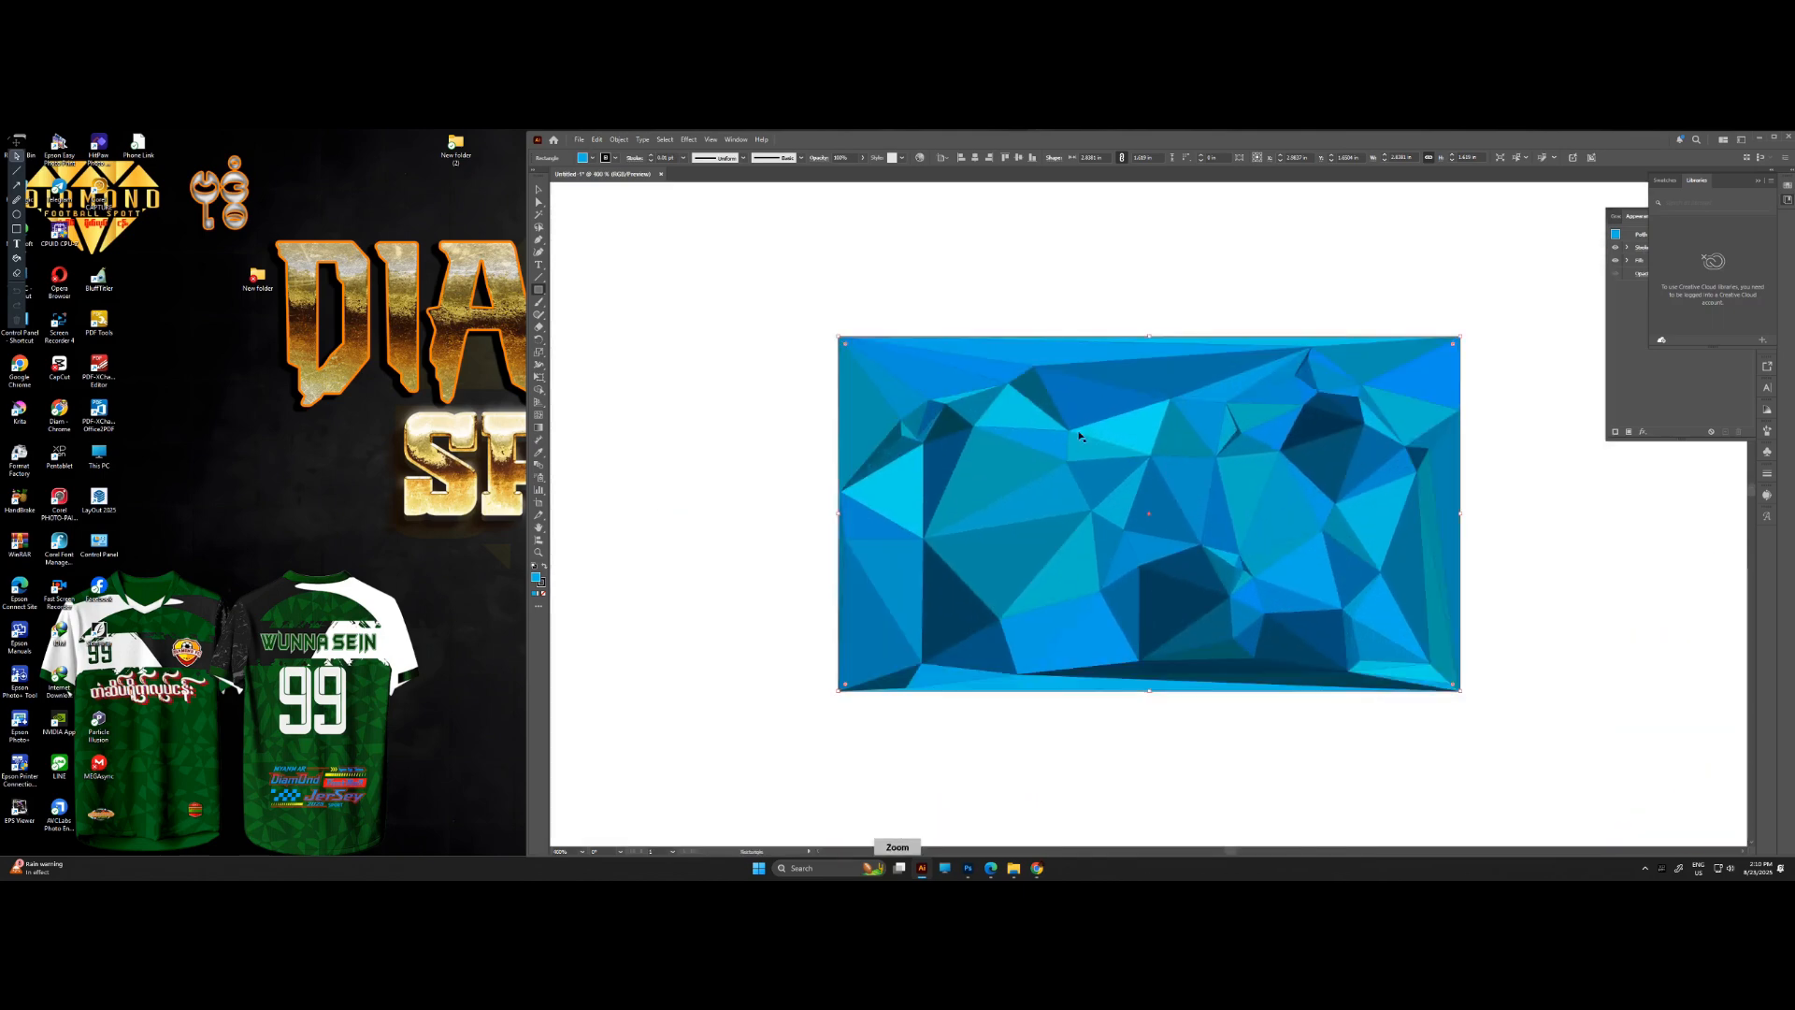
pyautogui.hotkey('ctrl', '=')
pyautogui.hotkey('ctrl', '-')
pyautogui.hotkey('ctrl', '-')
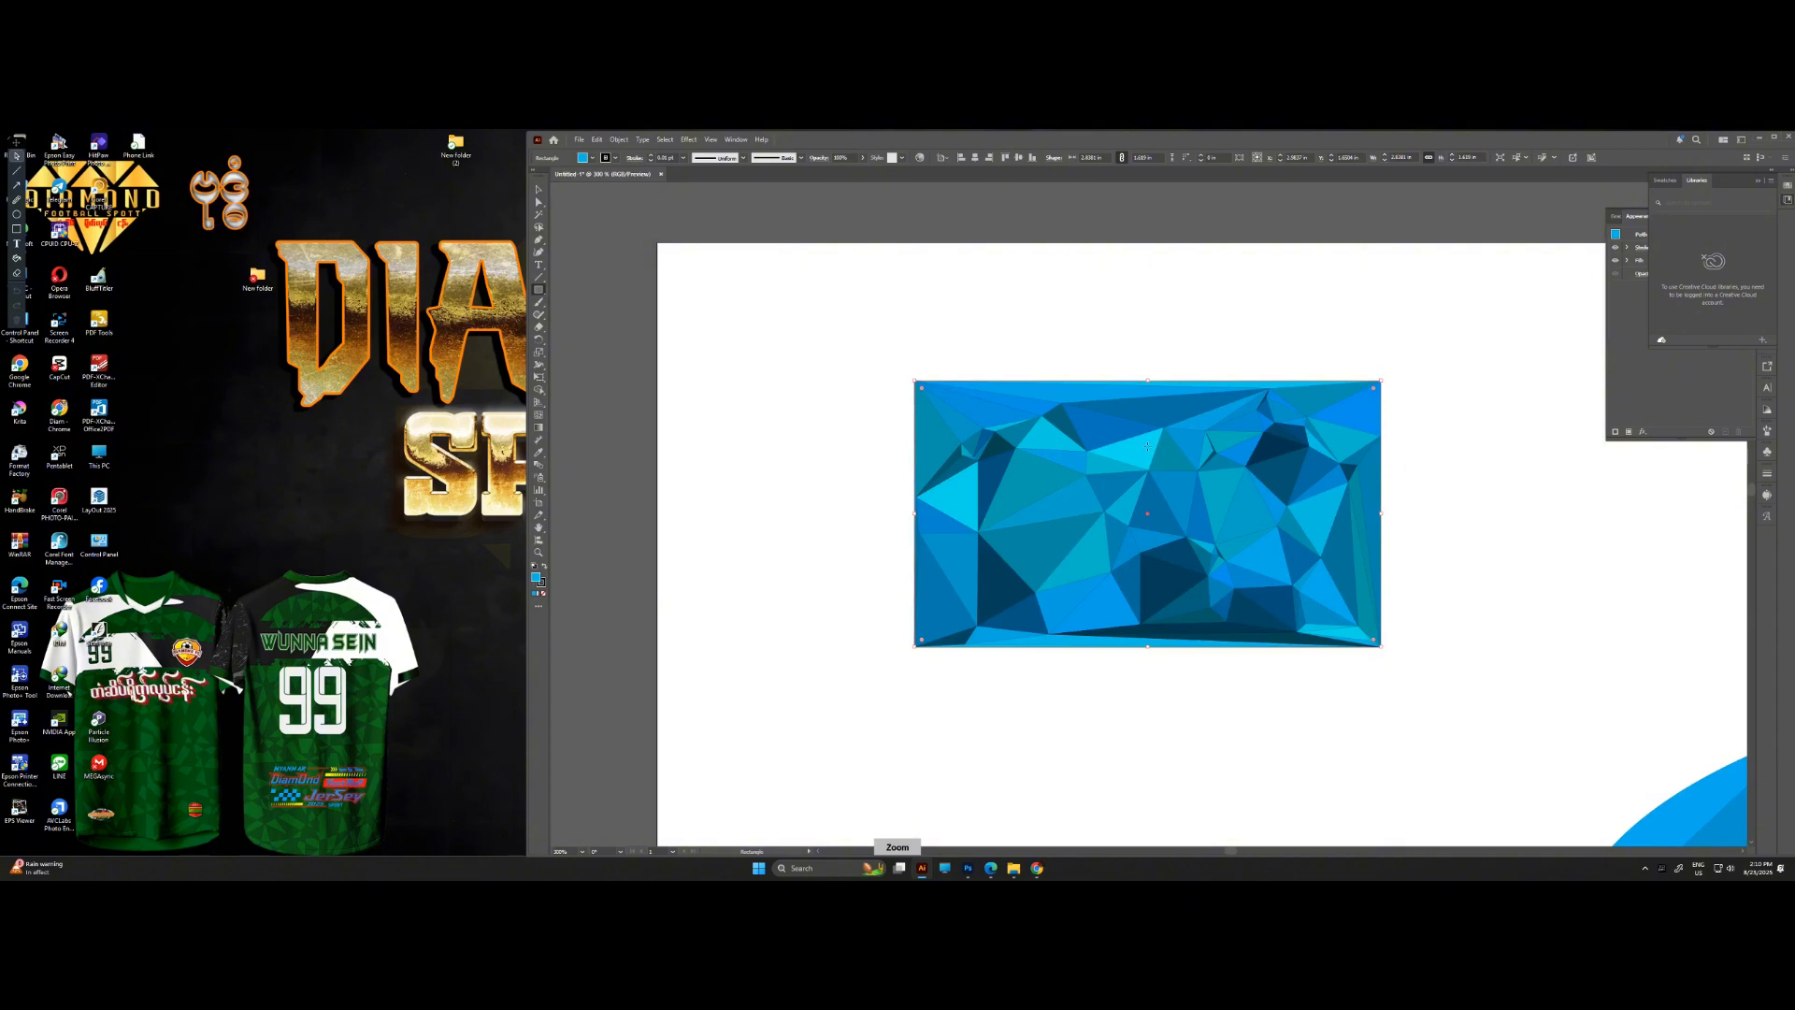
pyautogui.press('m')
pyautogui.moveTo(1146, 450); pyautogui.dragTo(997, 550)
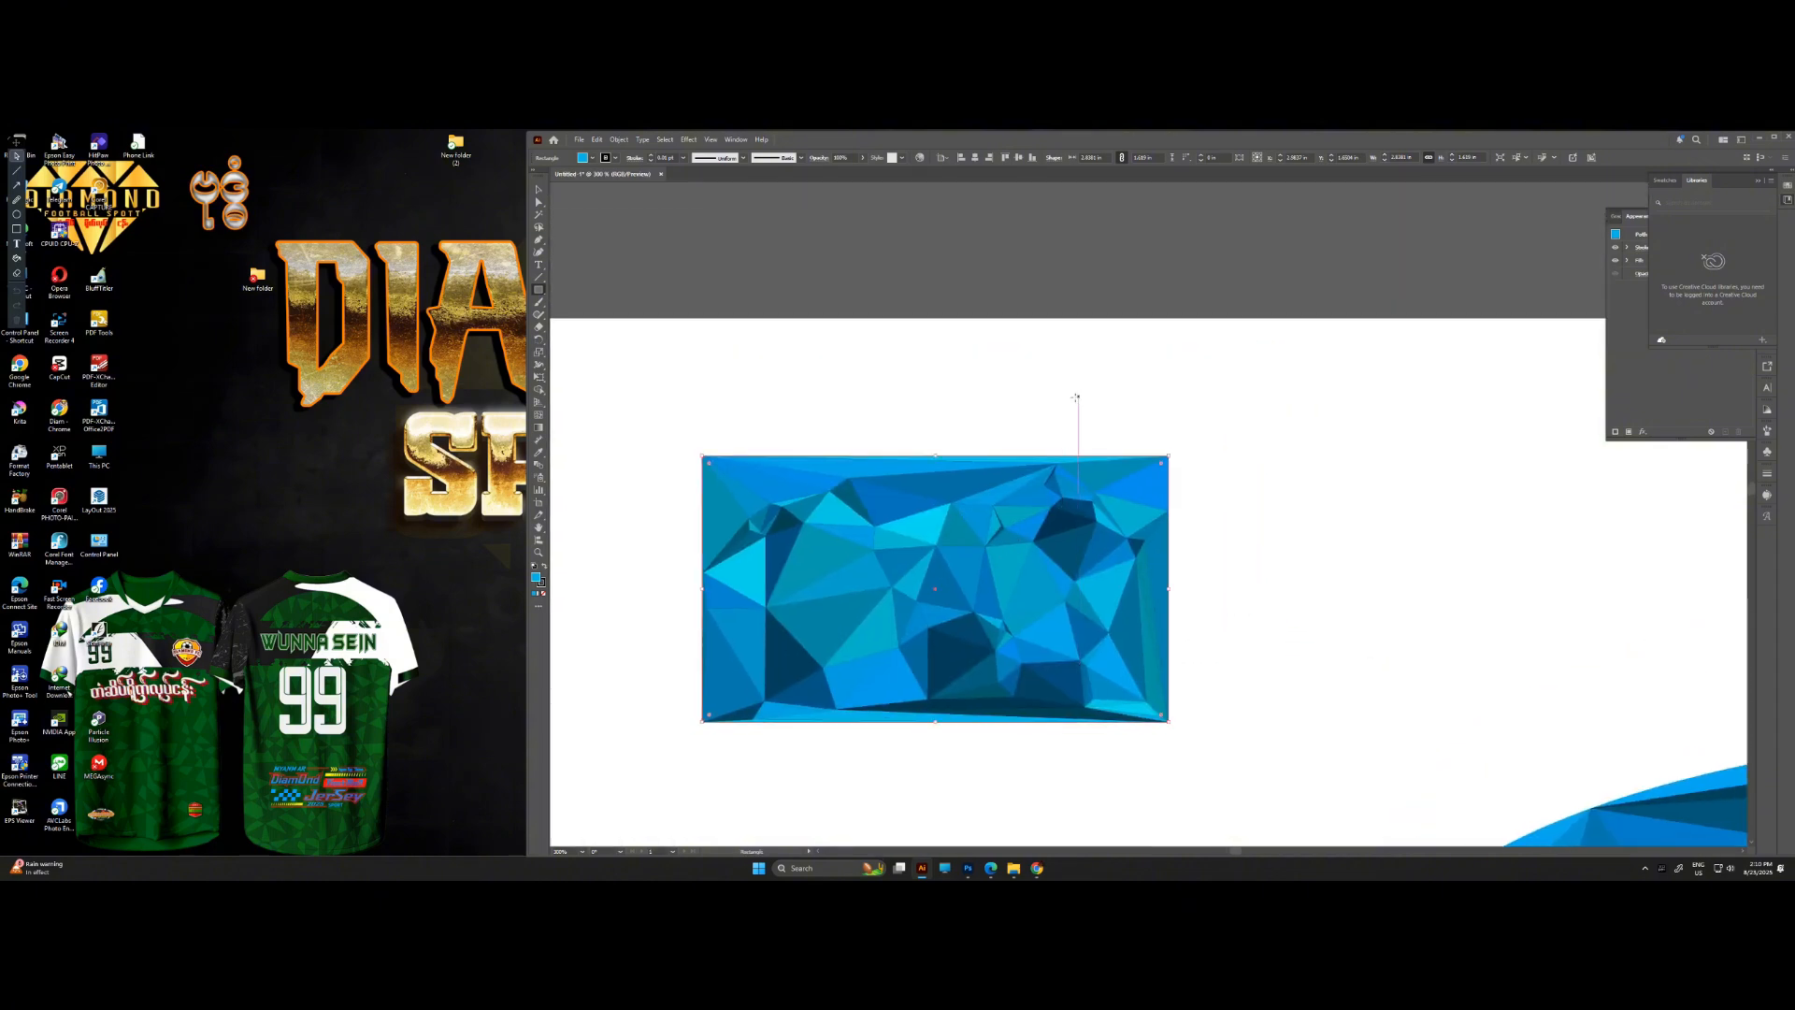
pyautogui.hotkey('ctrl', '-')
pyautogui.hotkey('ctrl', '-')
pyautogui.hotkey('ctrl', '-')
pyautogui.hotkey('ctrl', '-')
pyautogui.hotkey('ctrl', '-')
pyautogui.hotkey('ctrl', '-')
pyautogui.hotkey('ctrl', '-')
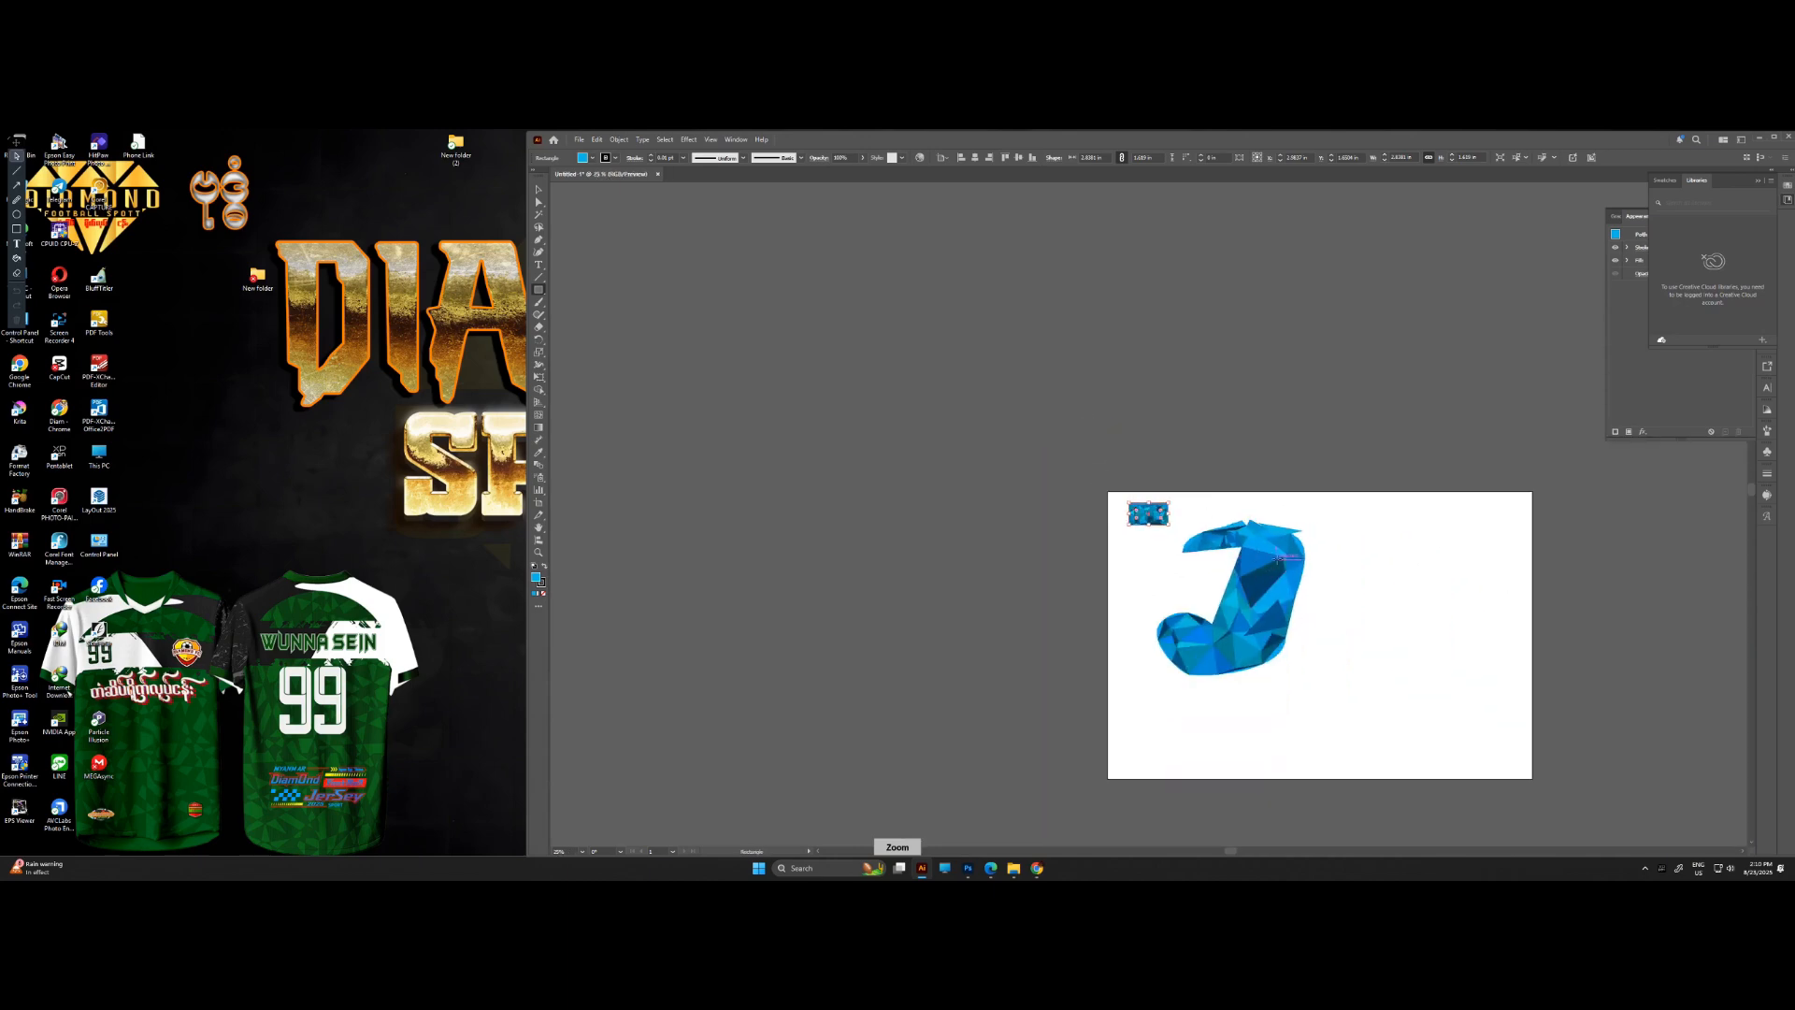
pyautogui.hotkey('ctrl', '+')
pyautogui.hotkey('ctrl', '+')
pyautogui.hotkey('ctrl', '+')
pyautogui.hotkey('ctrl', '+')
pyautogui.hotkey('ctrl', '+')
pyautogui.hotkey('ctrl', '+')
pyautogui.hotkey('ctrl', '+')
pyautogui.hotkey('ctrl', '+')
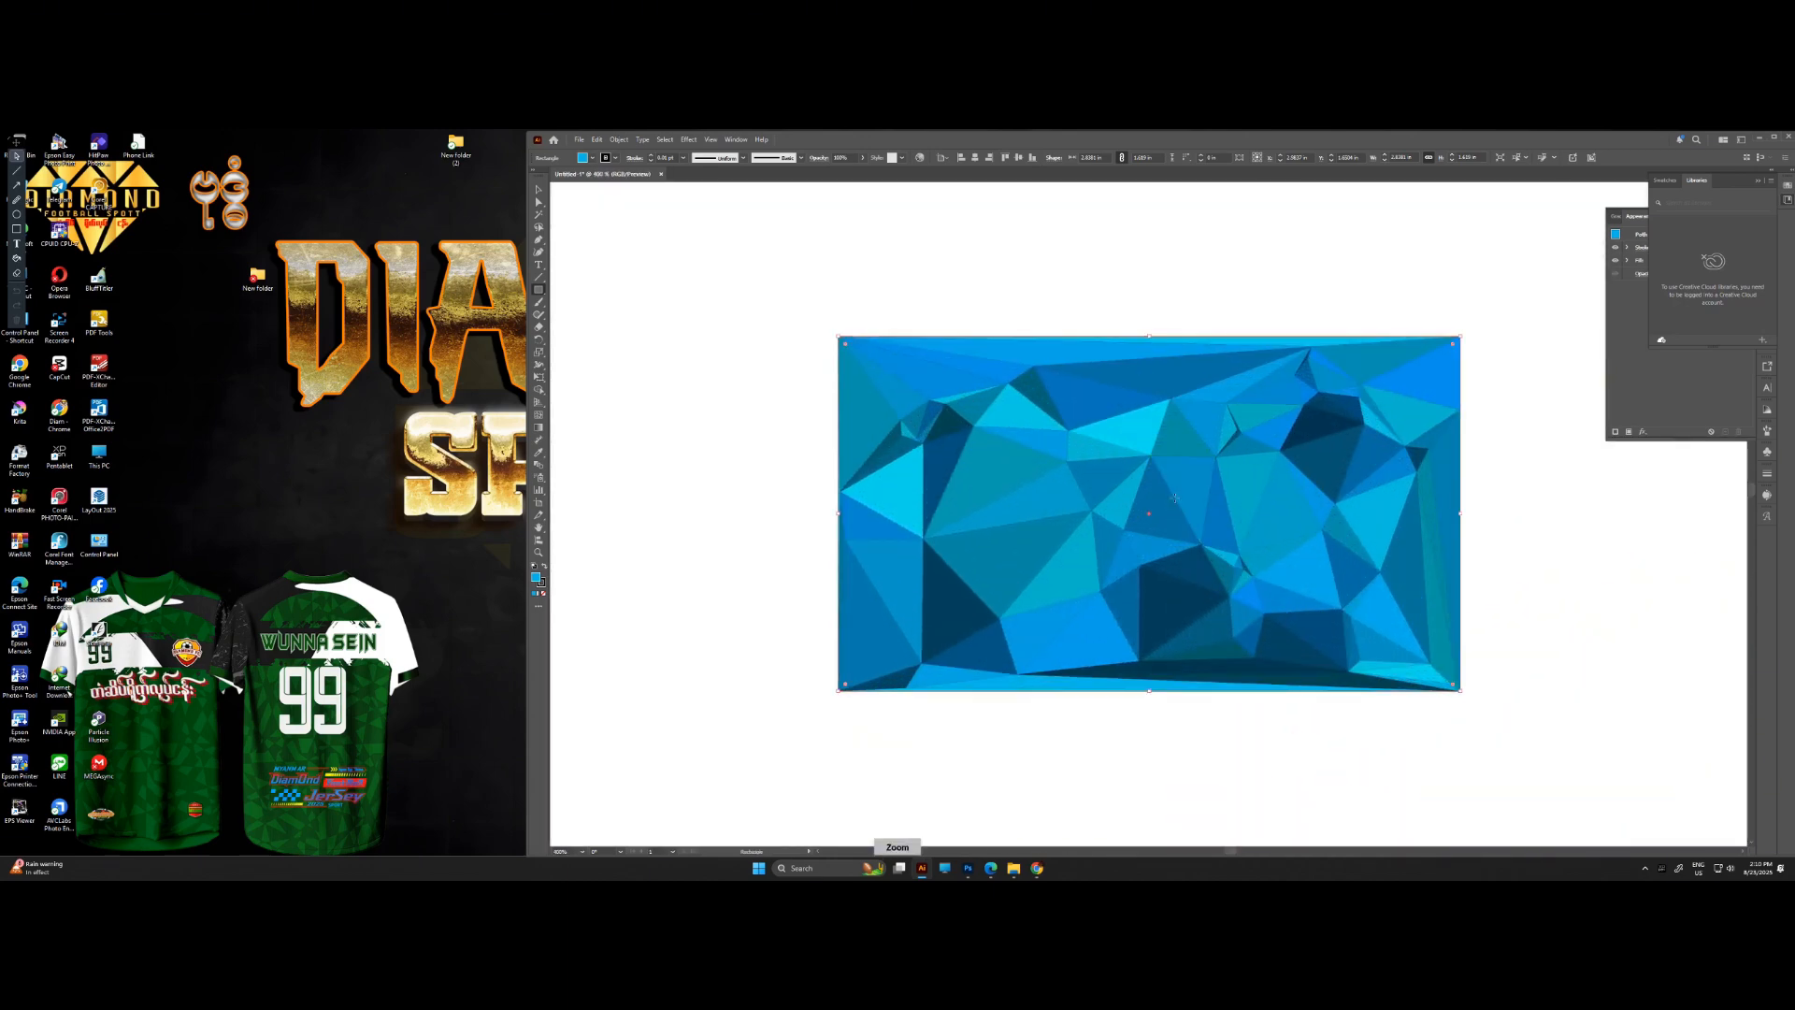
pyautogui.click(1191, 500)
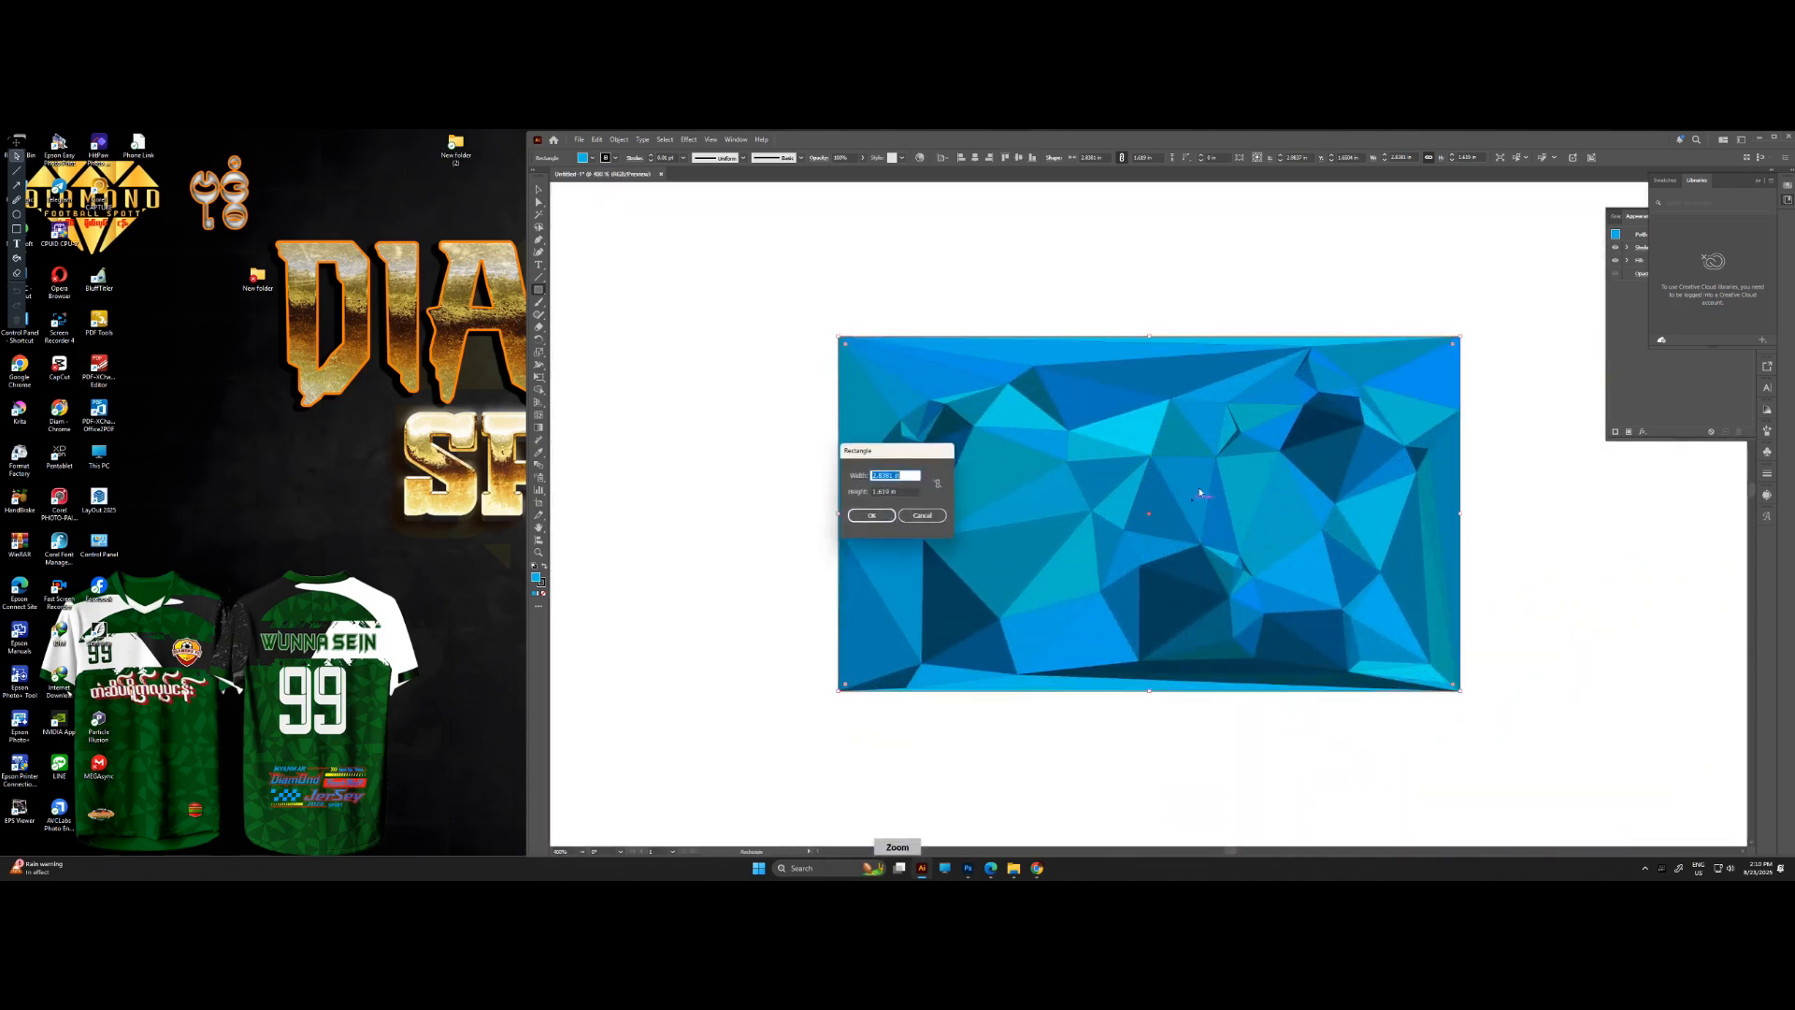
pyautogui.click(934, 514)
pyautogui.press('Escape')
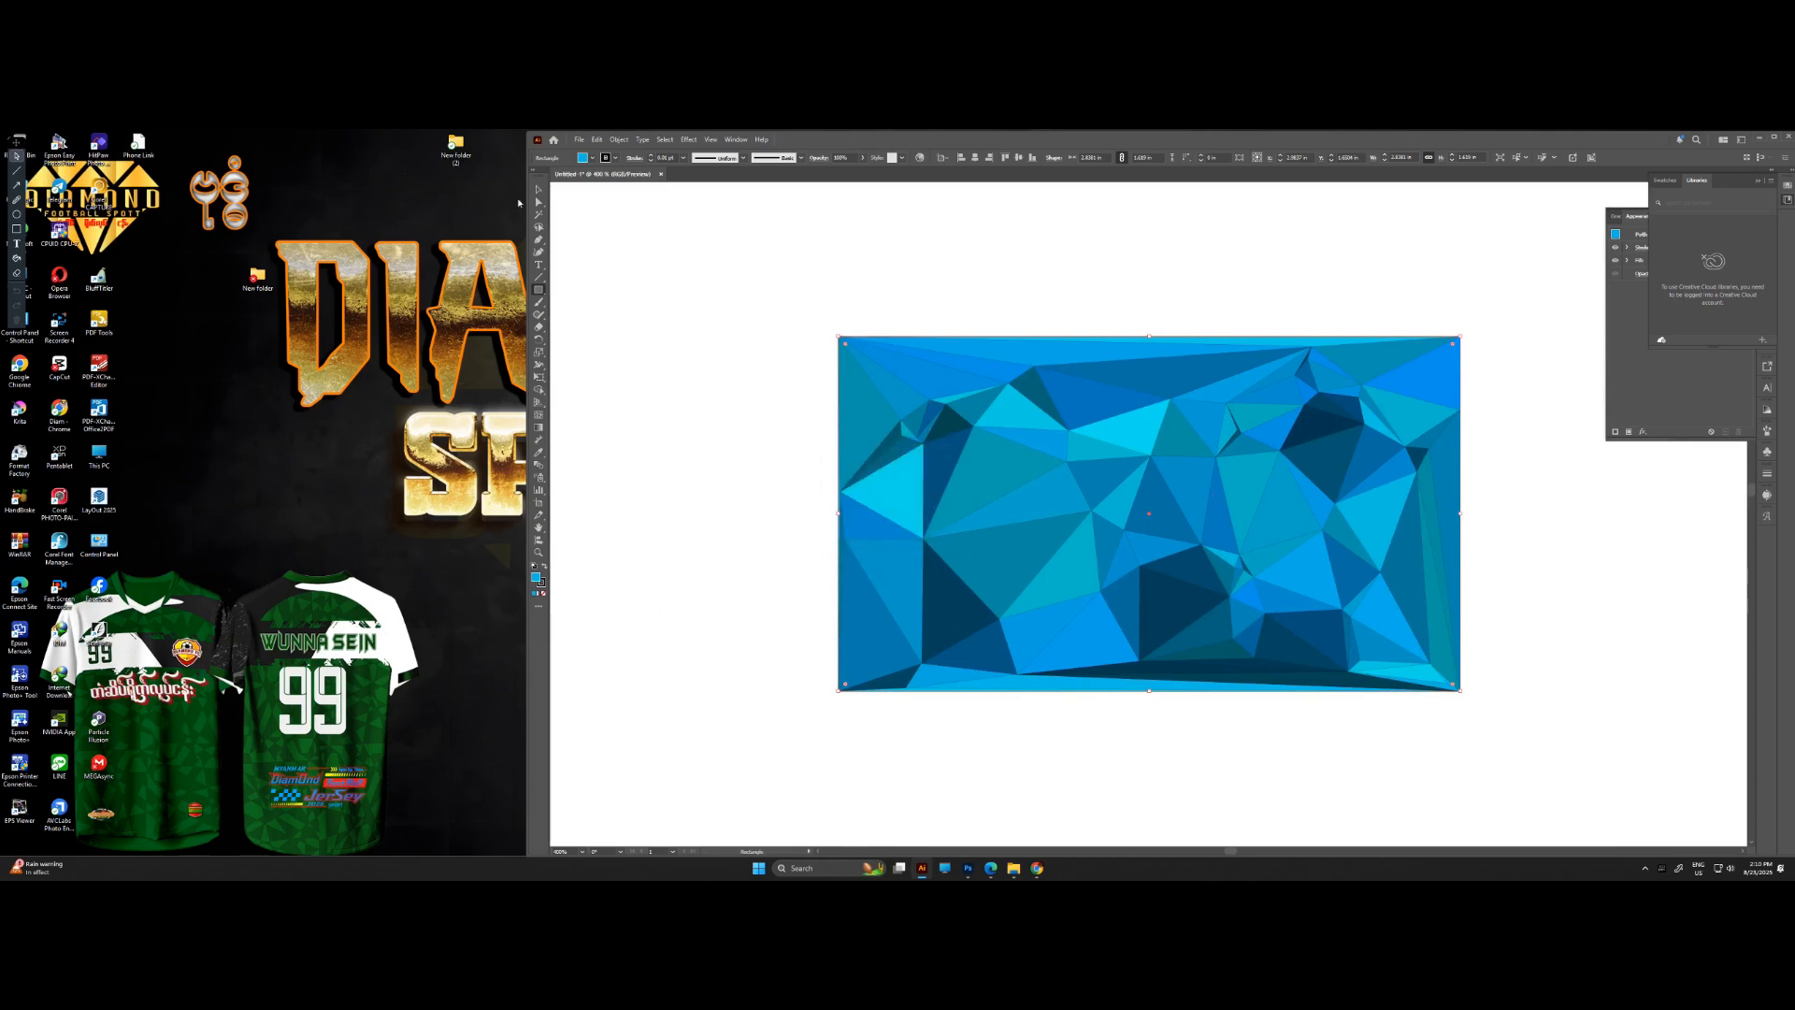
# - Switch to the Selection tool and quit Illustrator without saving the changes to the untitled document
pyautogui.click(538, 192)
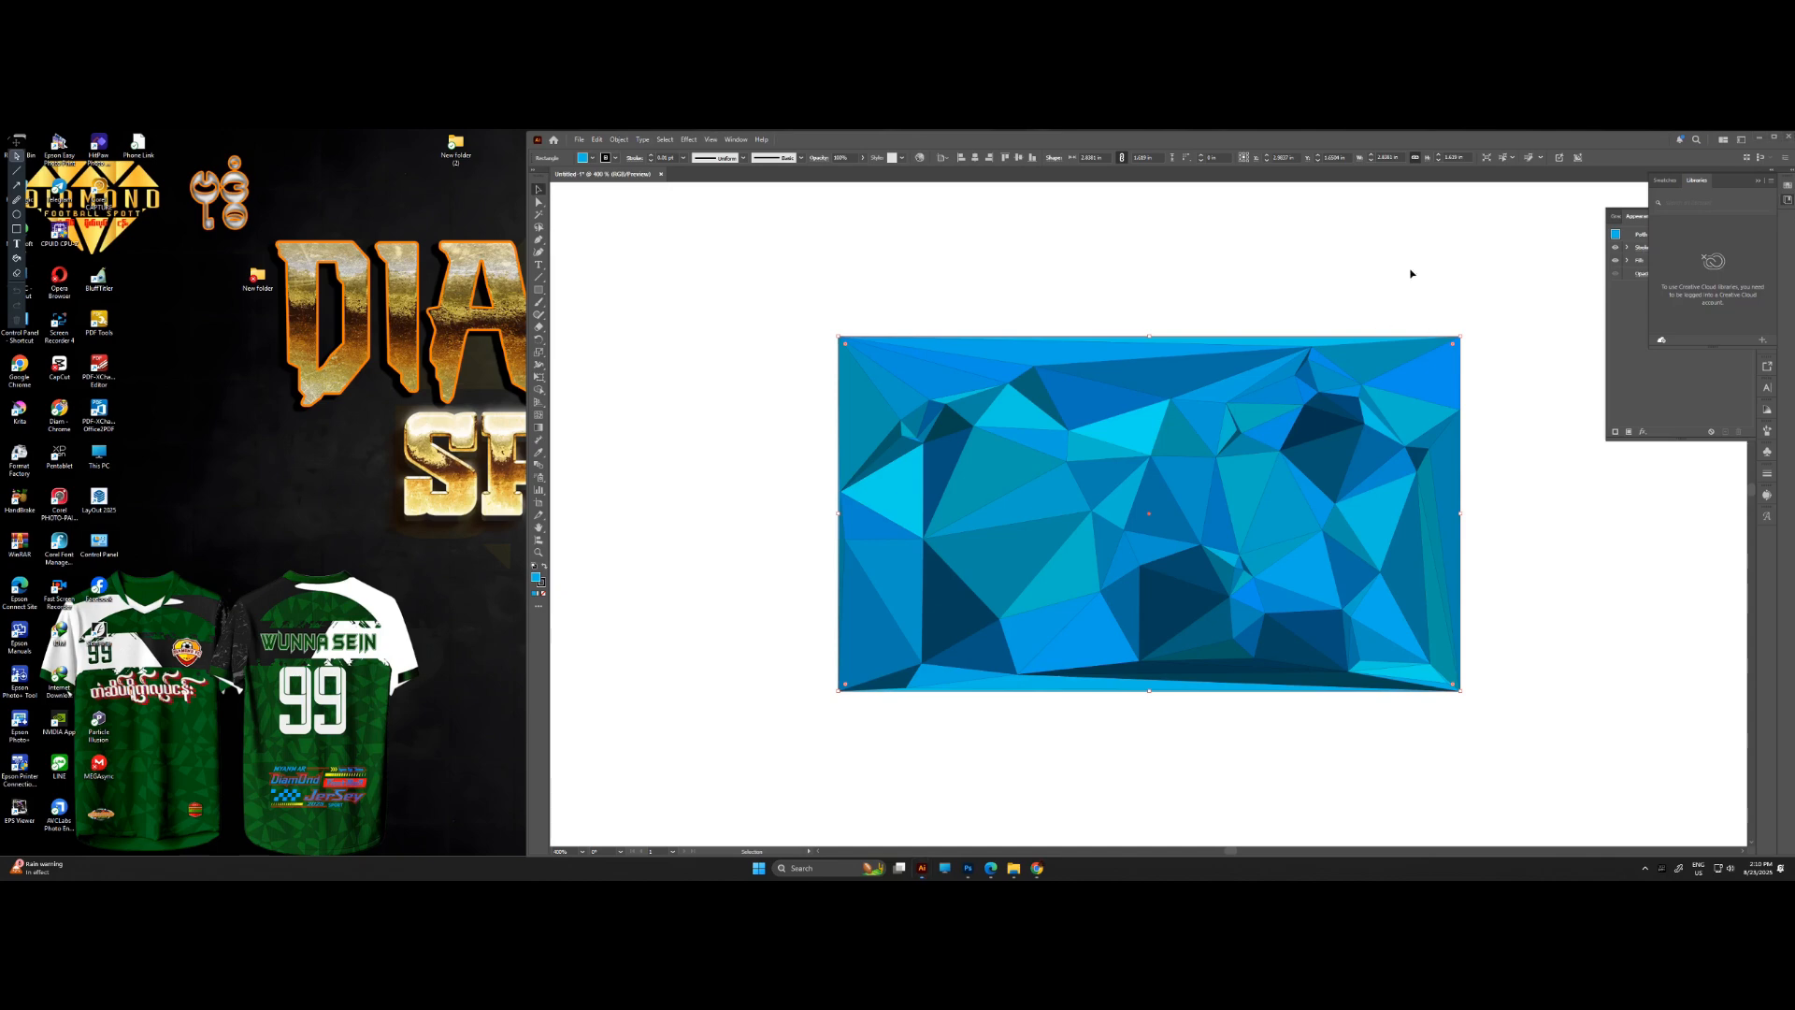
pyautogui.click(1790, 138)
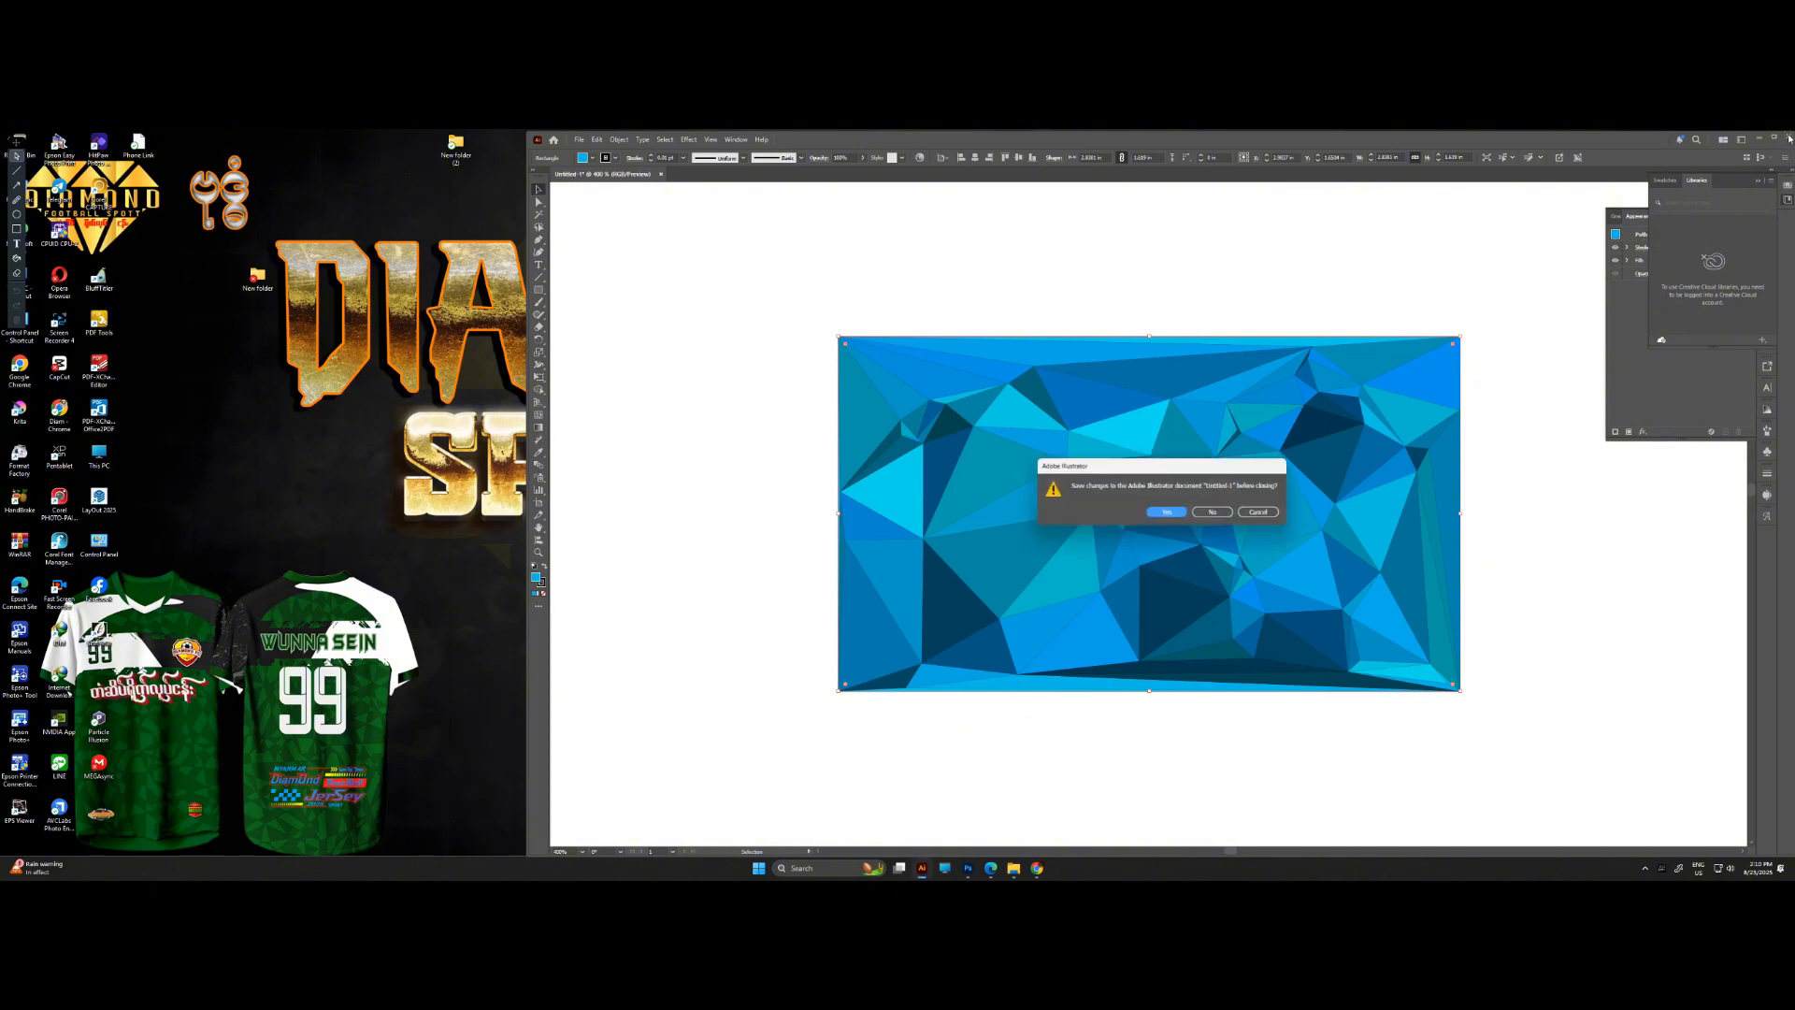
pyautogui.click(1214, 514)
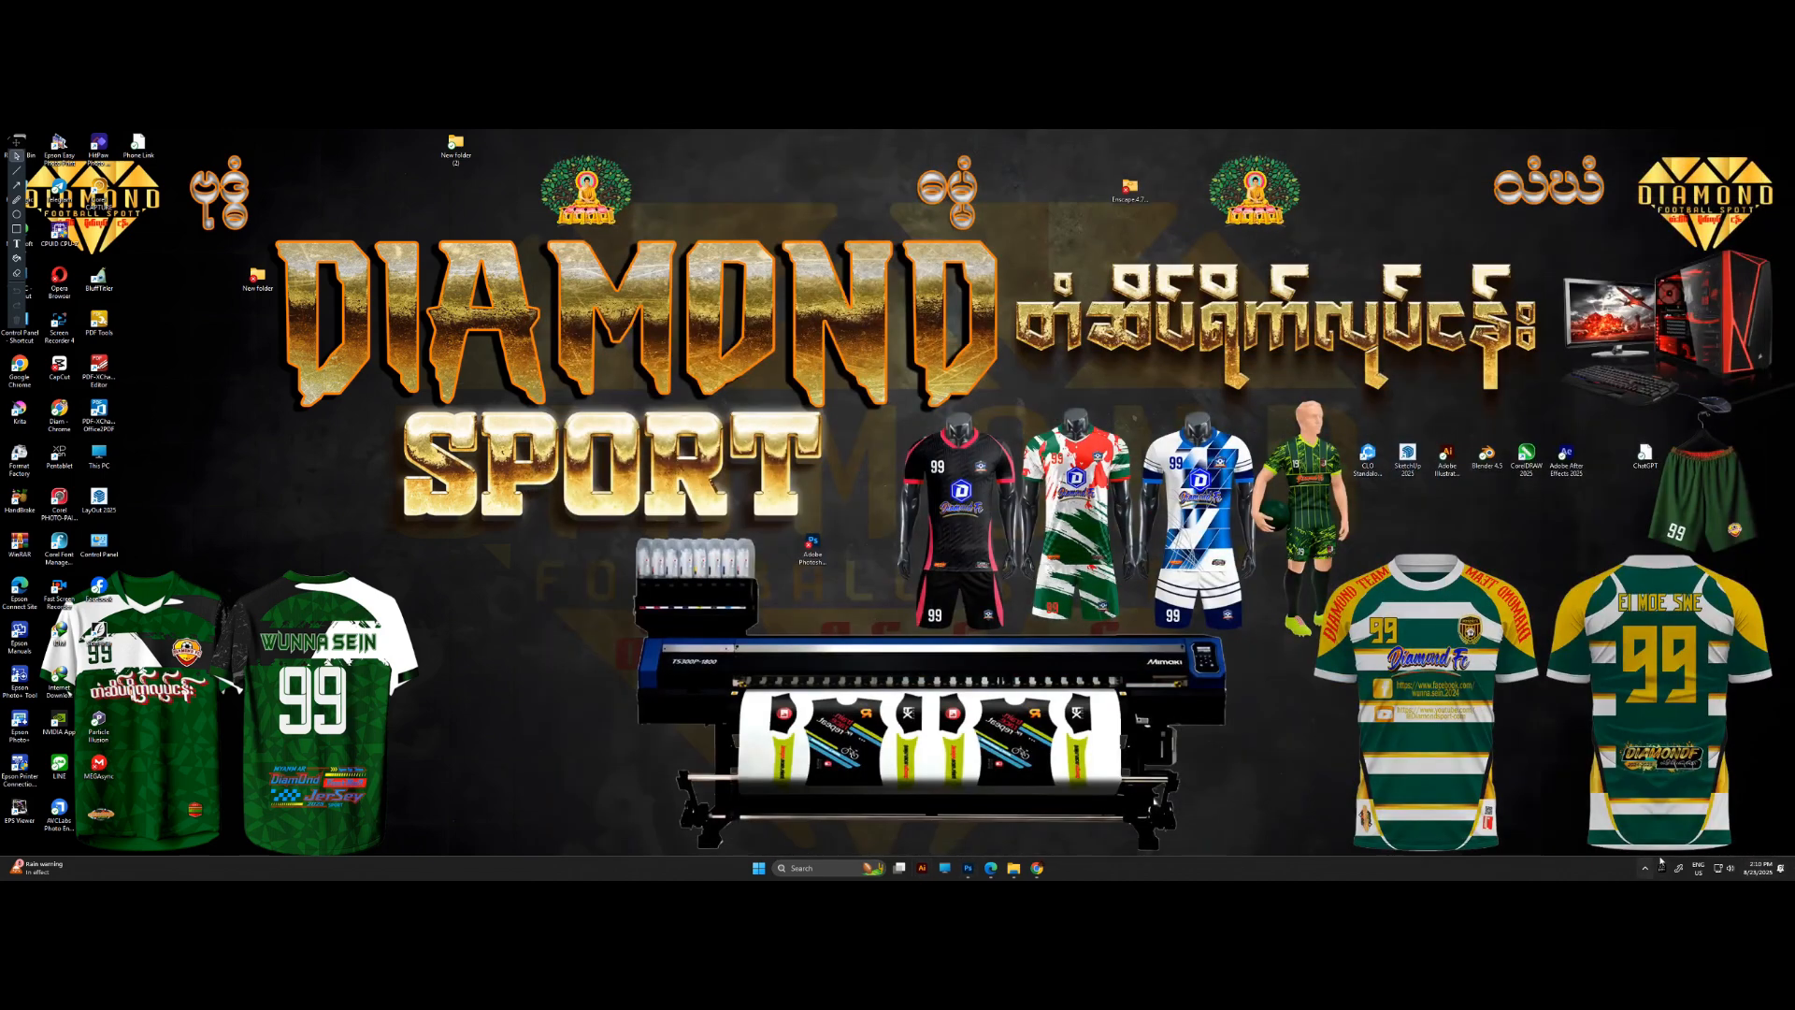
pyautogui.click(1646, 867)
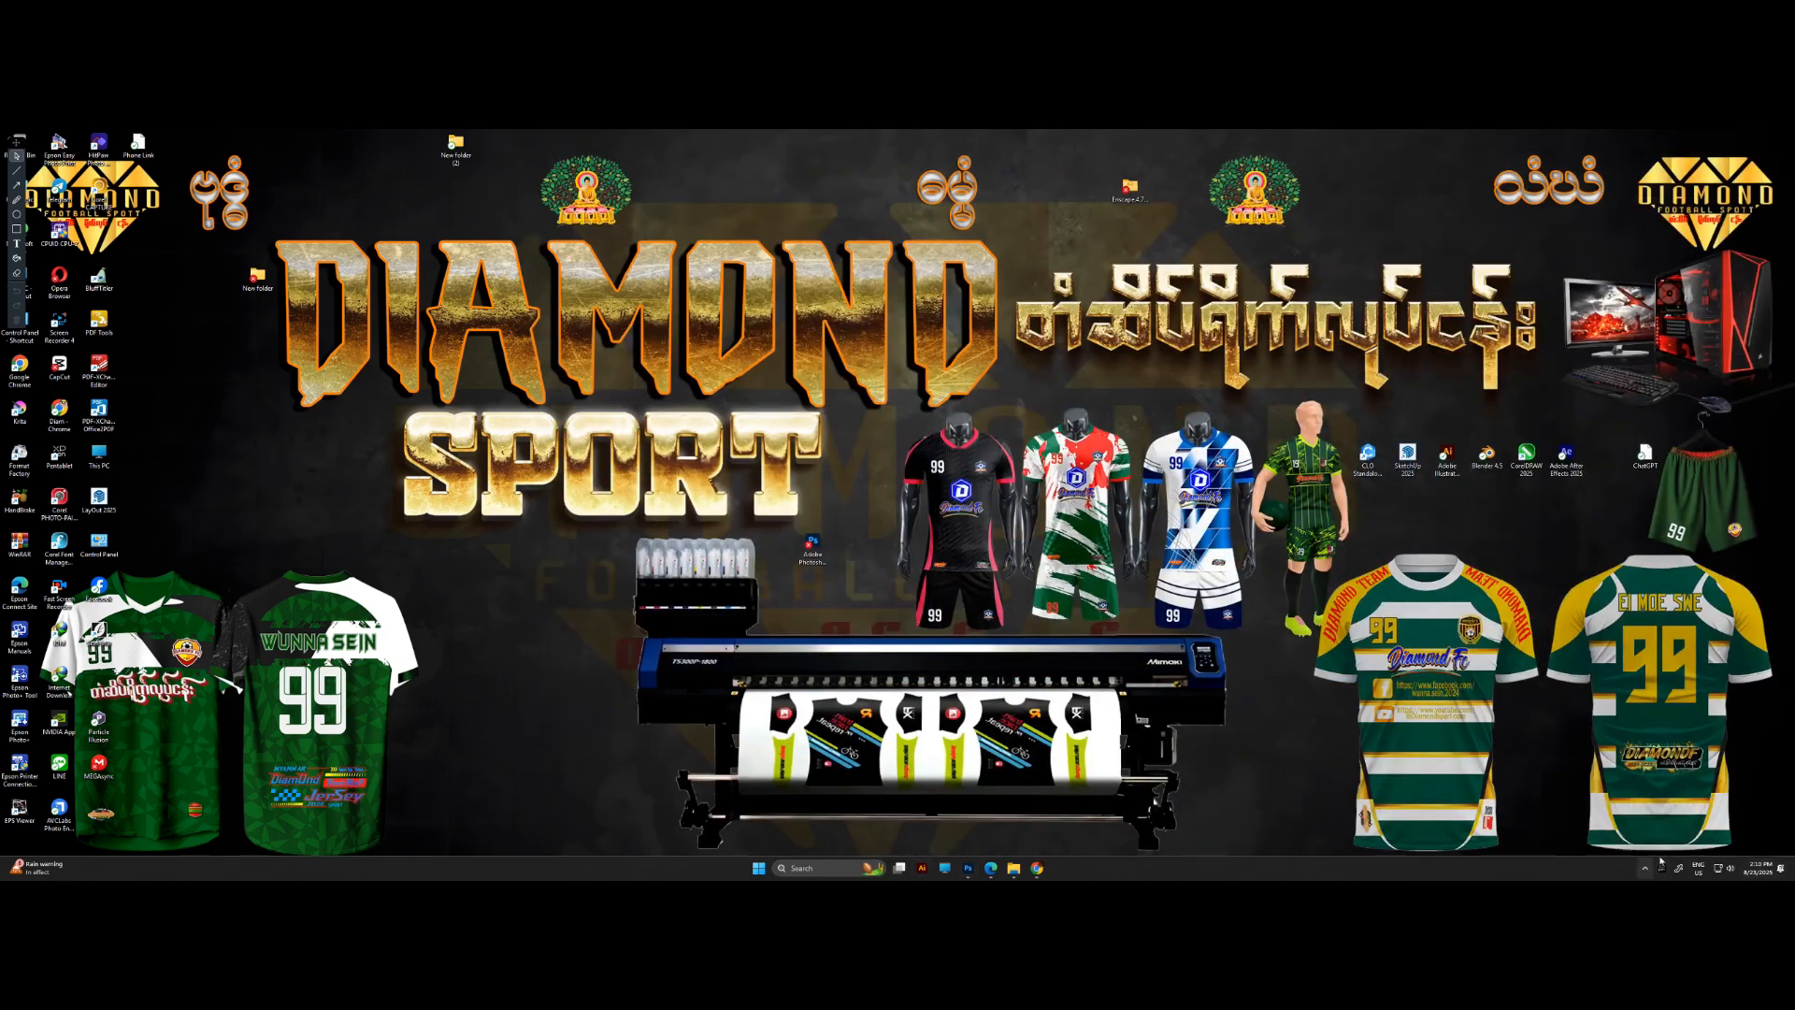